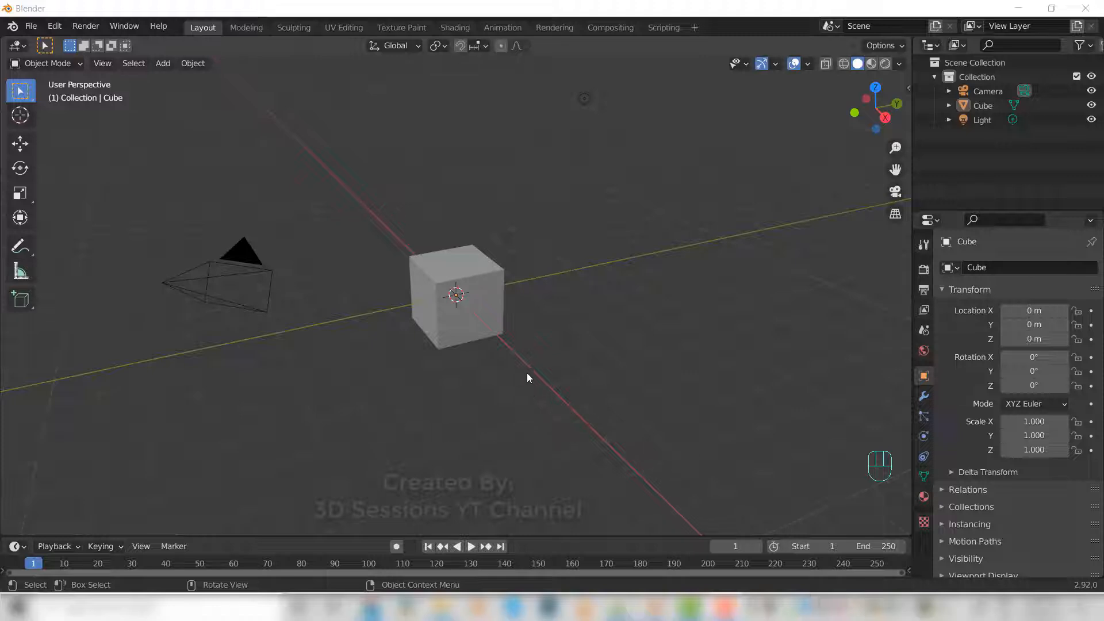
Delete the default cube and add a Path curve at the world origin.
click(493, 303)
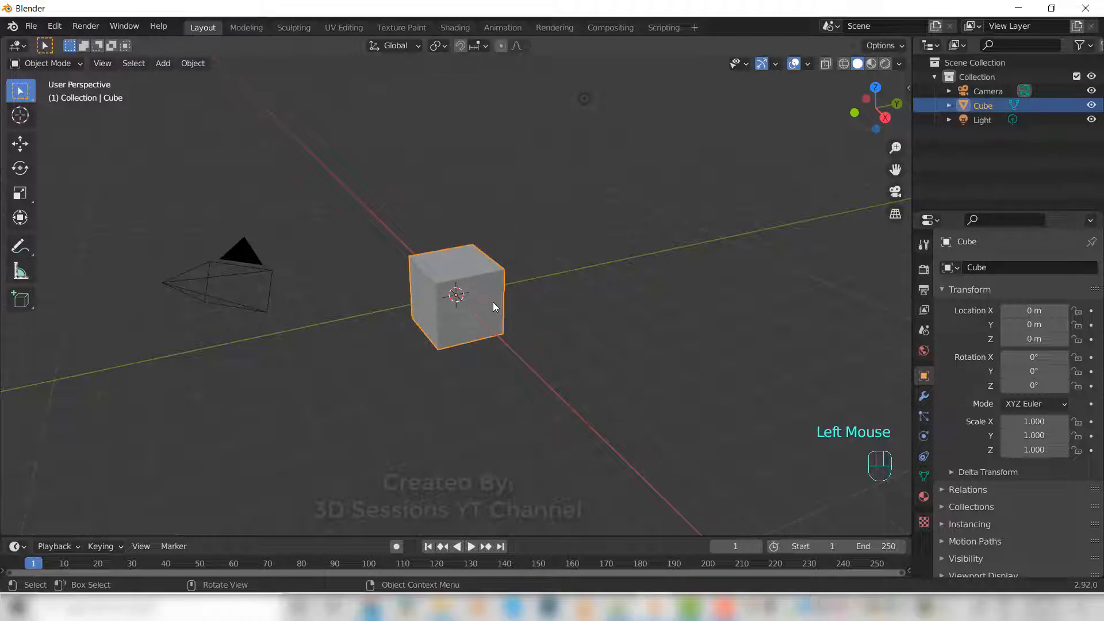
key(Delete)
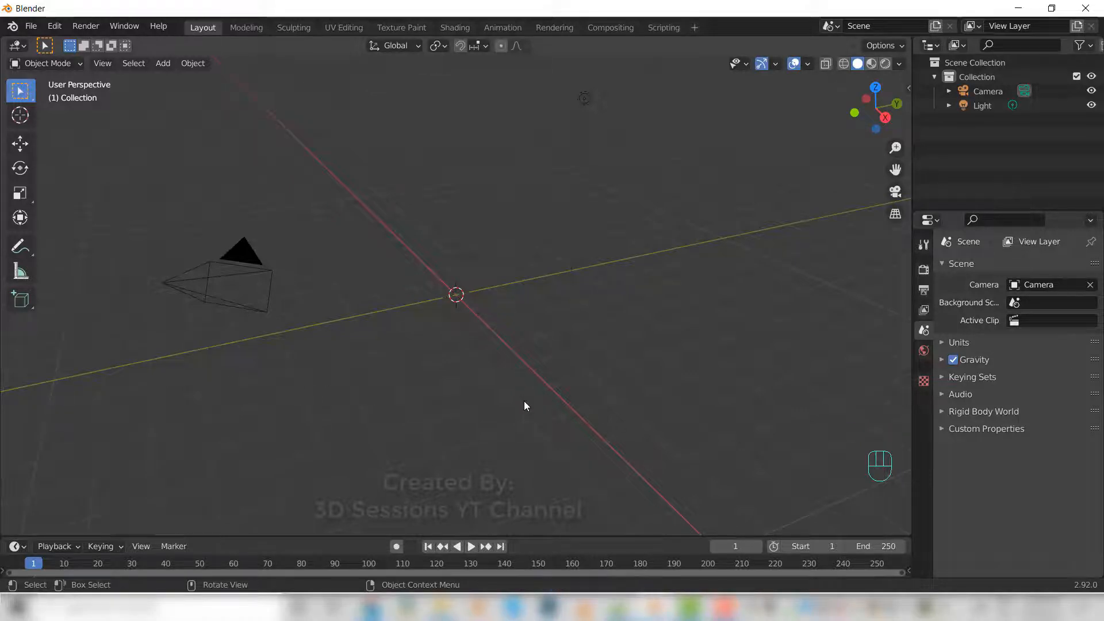
key(shift+a)
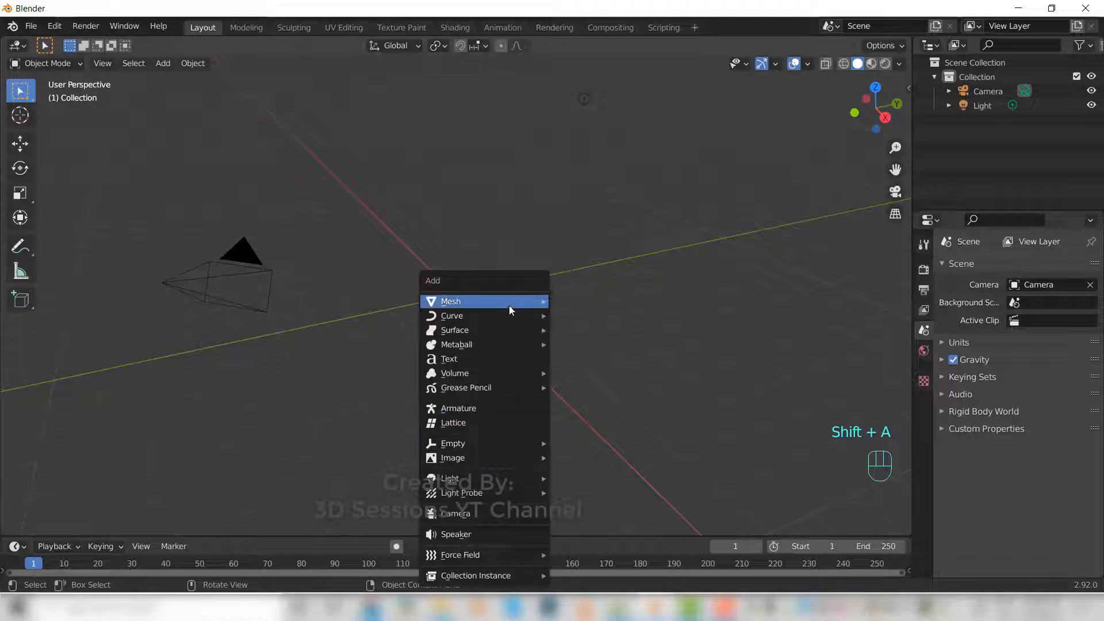
mouse_move(510, 315)
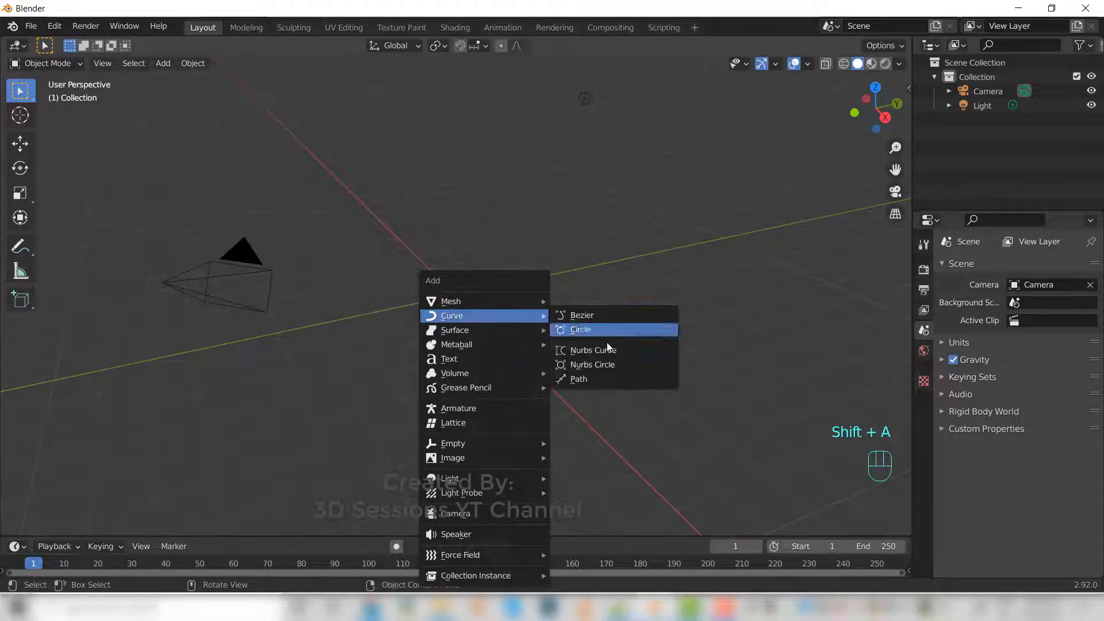
click(608, 381)
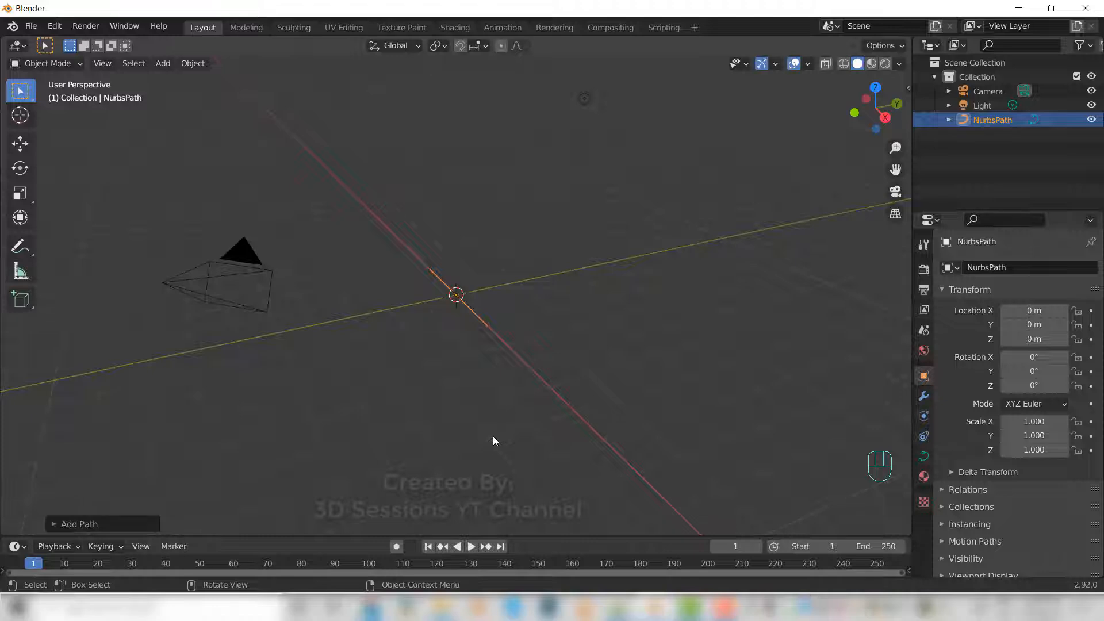
Rotate the new path 90 degrees about the global Y axis so it stands vertically.
key(r)
key(y)
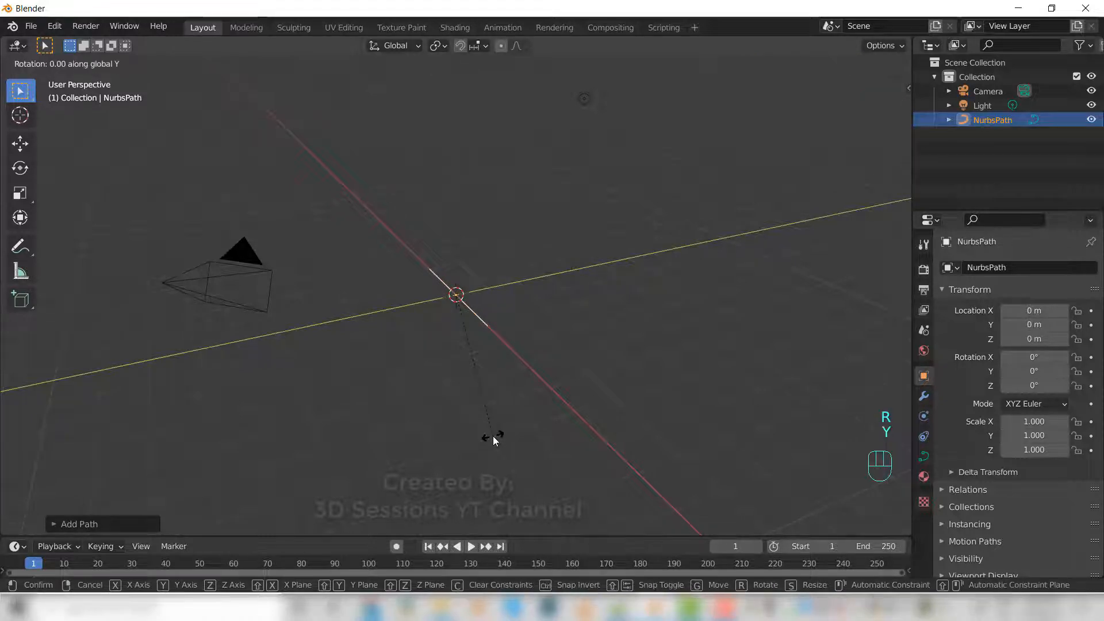
key(9)
key(0)
click(492, 436)
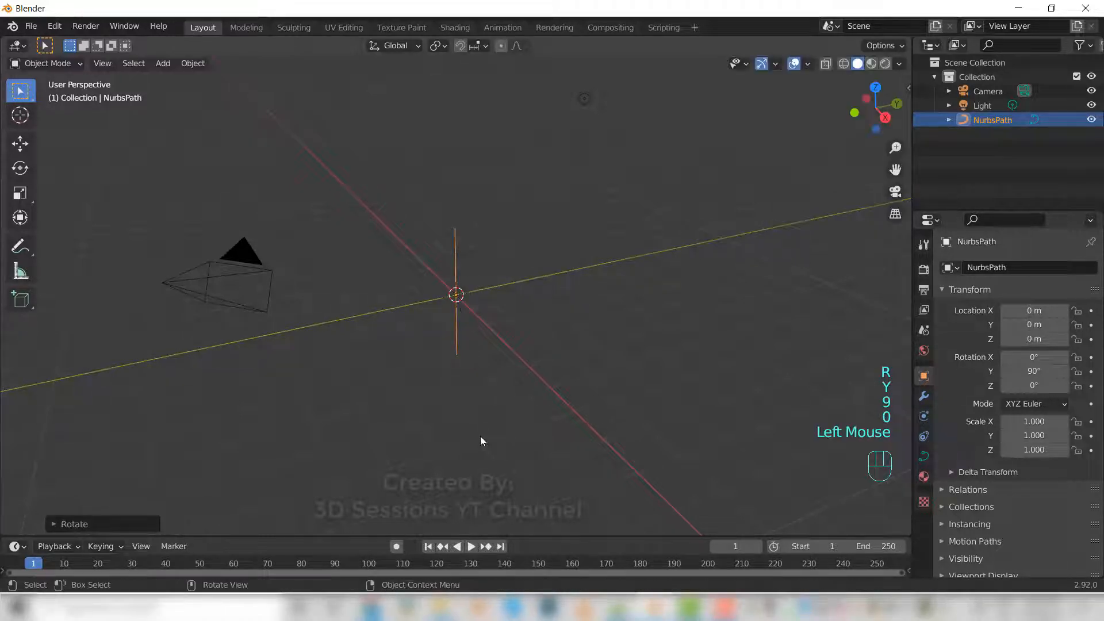
In the front view, edit the path and move only its middle control point along negative X to bow the curve.
key(grave)
click(331, 319)
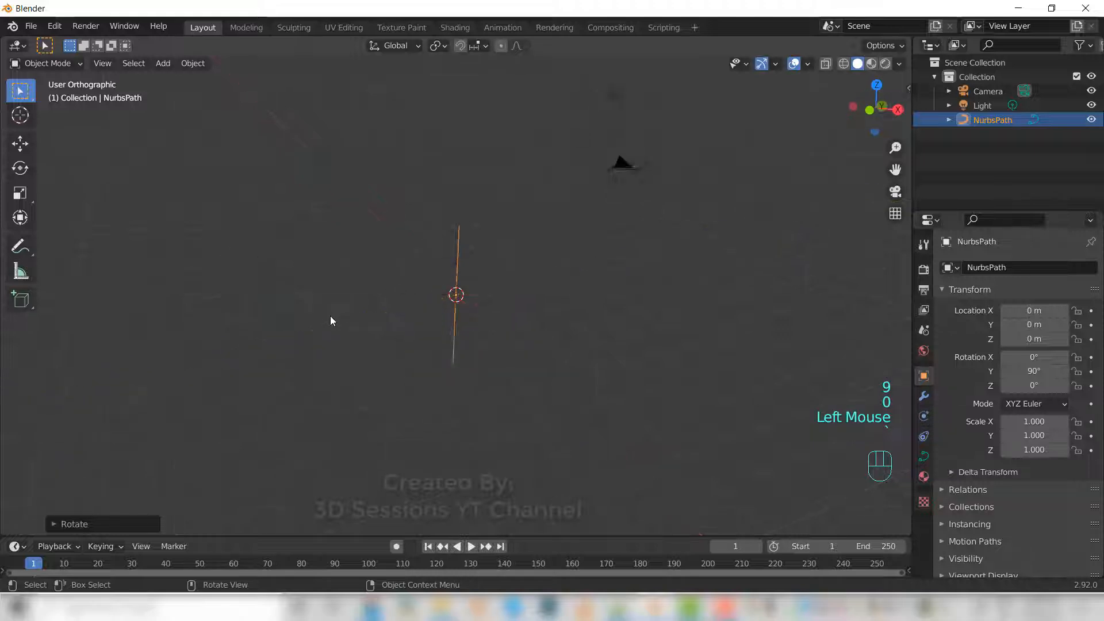
scroll(490, 351, up, 5)
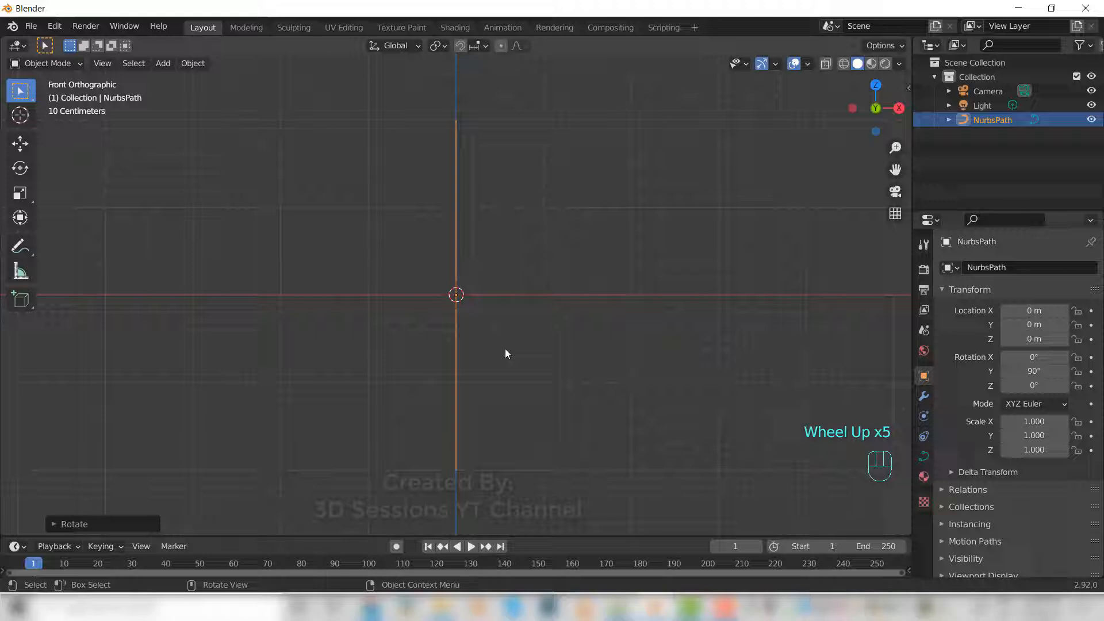
key(Tab)
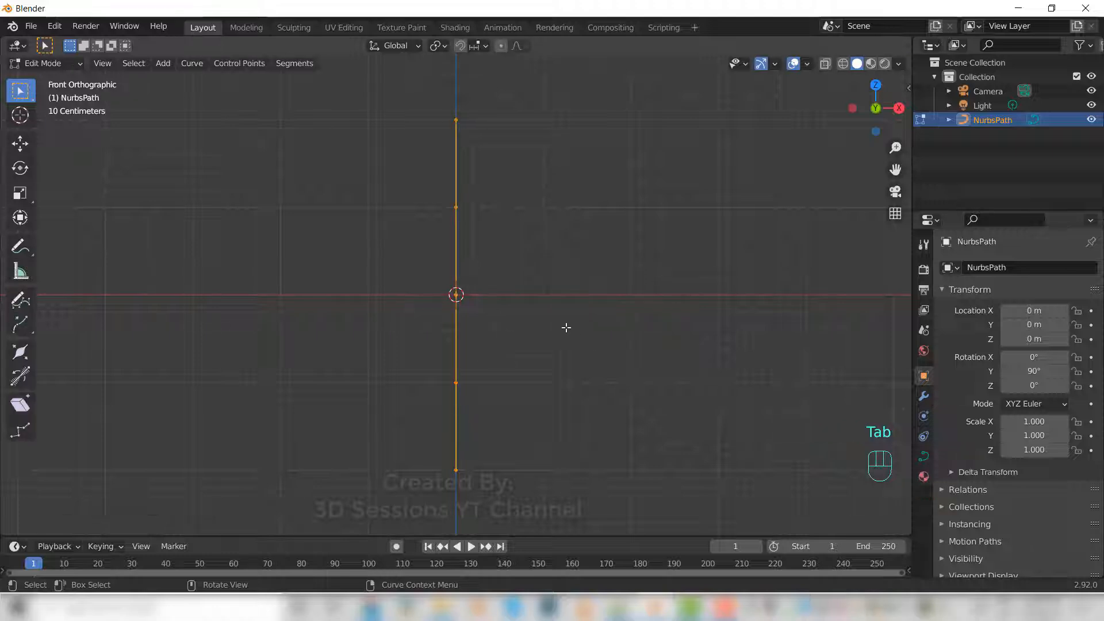
click(20, 143)
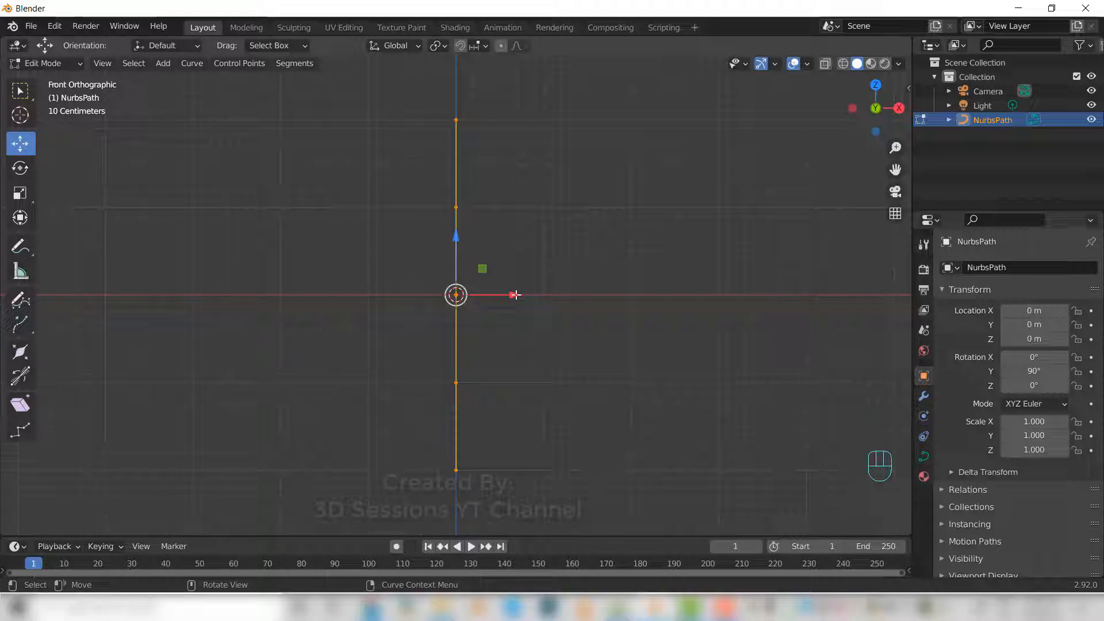
mouse_move(514, 295)
mouse_down()
mouse_move(492, 295)
mouse_move(508, 294)
mouse_up()
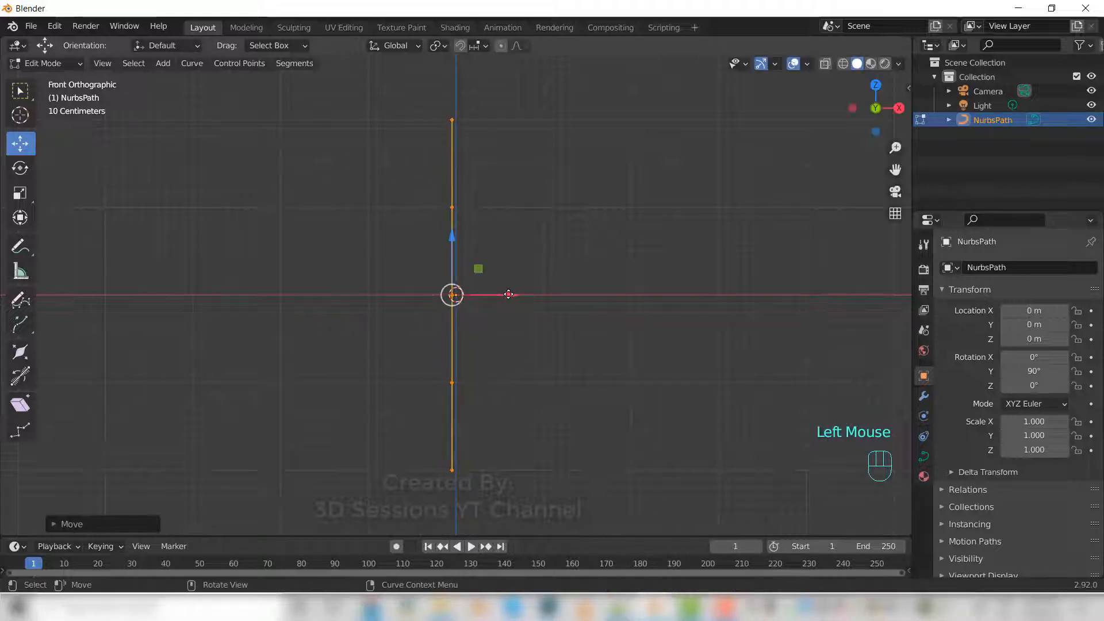
key(ctrl+z)
click(502, 311)
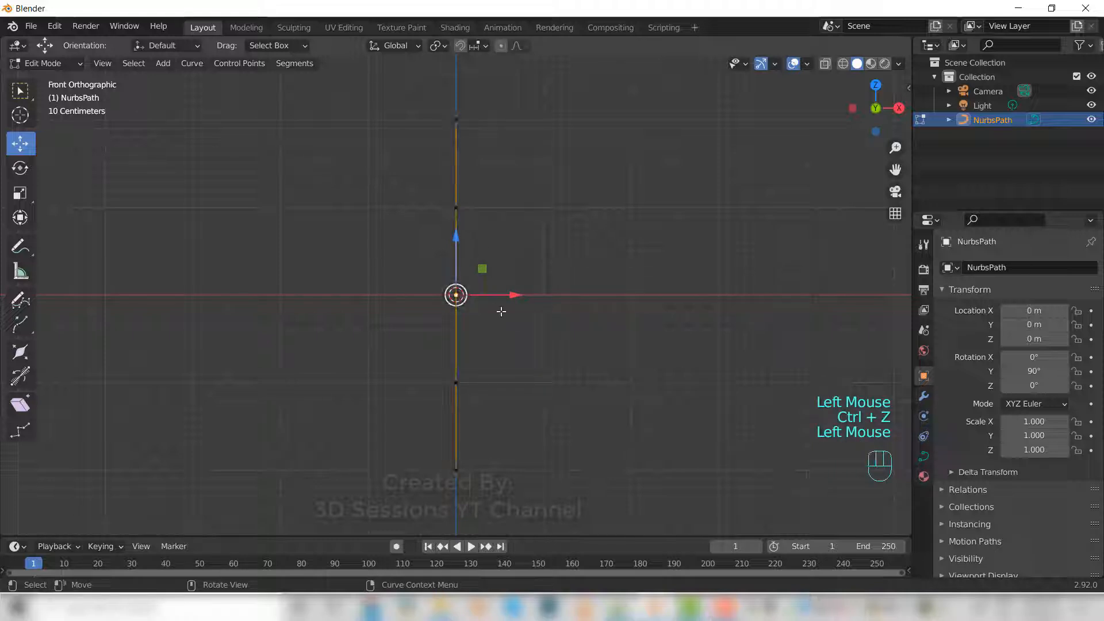
drag(507, 297, 374, 270)
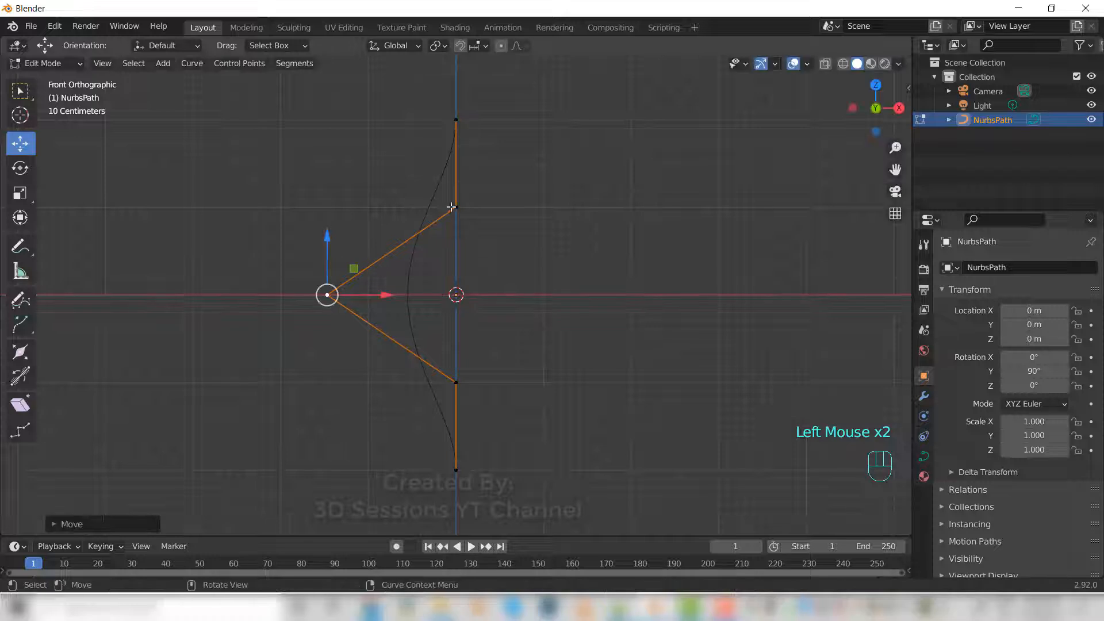
Shift the second-highest control point slightly toward negative X, and move the top endpoint toward positive X and downward.
click(452, 207)
drag(512, 207, 487, 208)
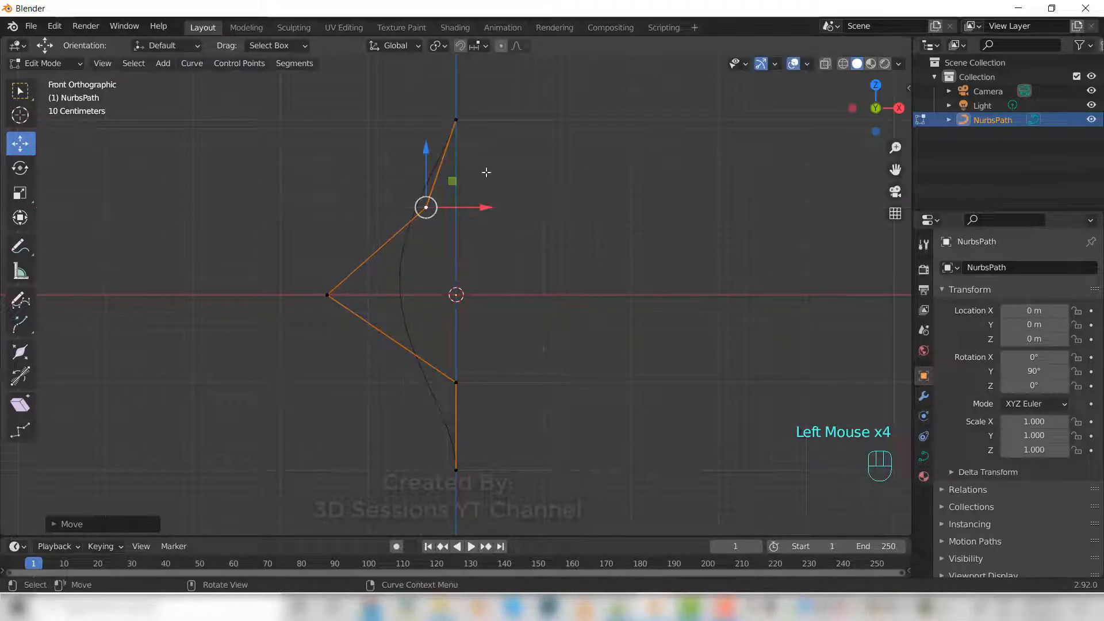
click(457, 120)
drag(517, 119, 554, 143)
drag(502, 81, 501, 149)
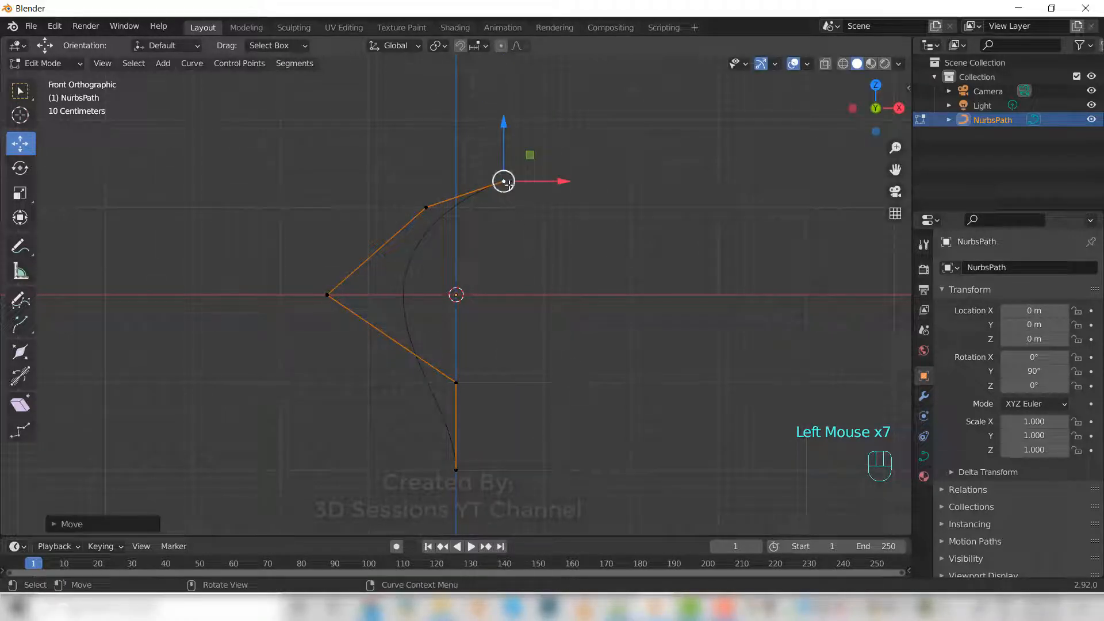
Extrude three control points from the path's upper end, about 0.6 m along X, up, and back toward negative X, to form a hook.
key(e)
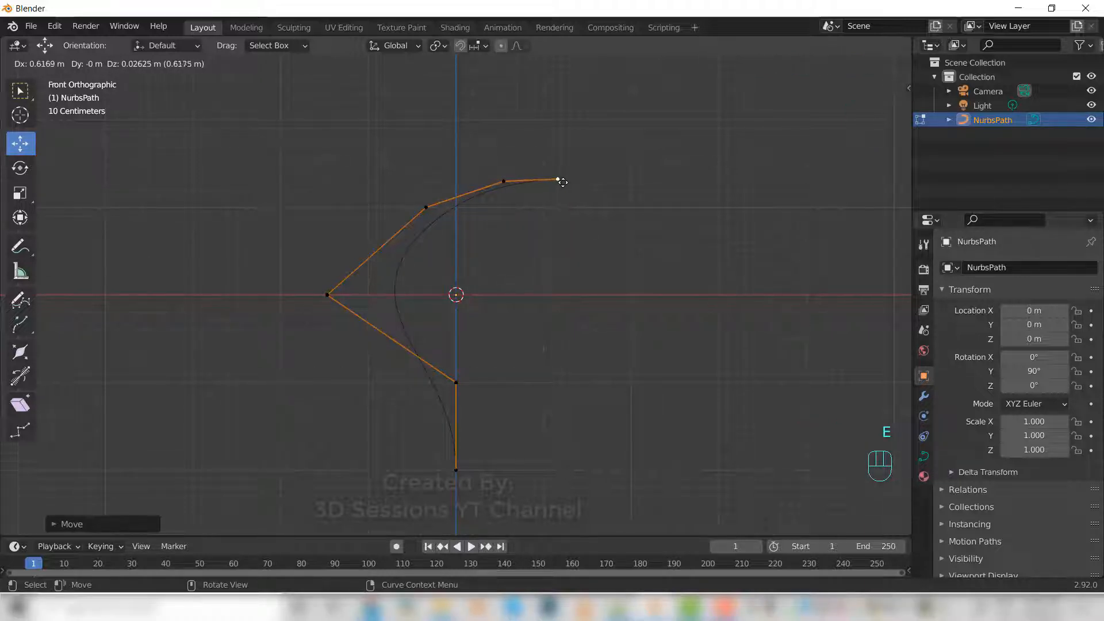
click(558, 179)
key(e)
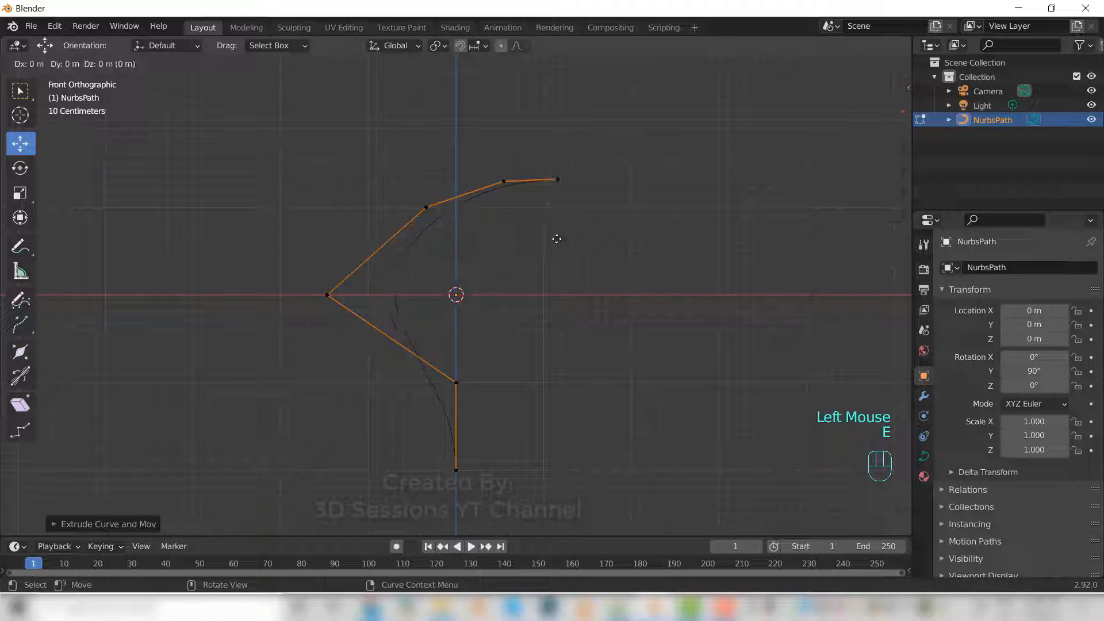
click(553, 190)
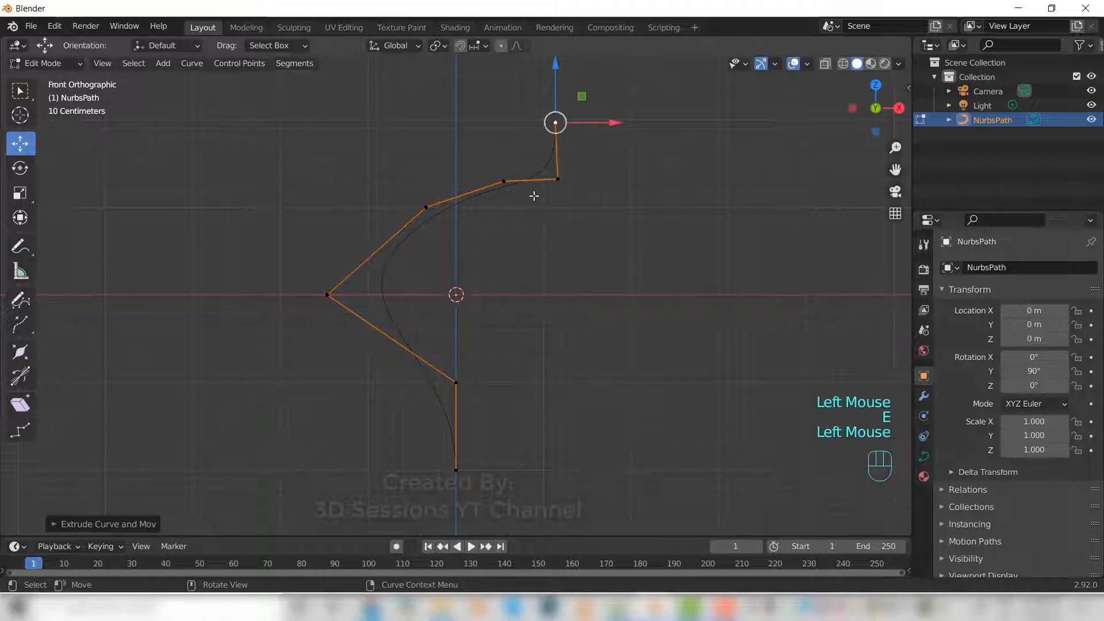
key(e)
click(480, 198)
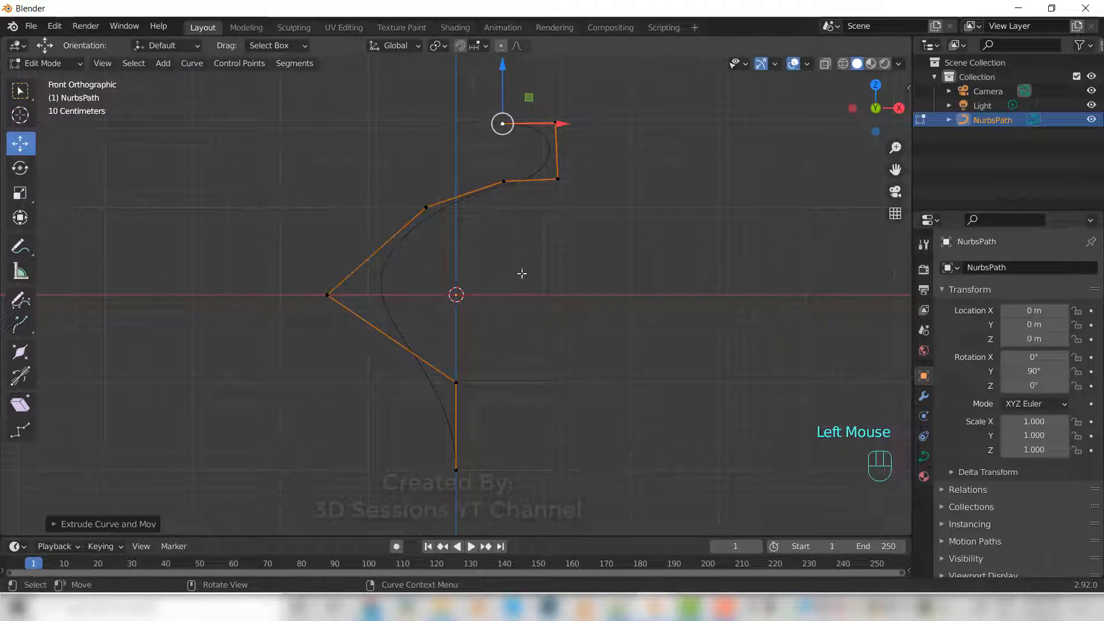
Move the middle control point back toward the Z axis, raise the point above it, and lower the point where the hook begins.
click(327, 294)
drag(384, 295, 430, 295)
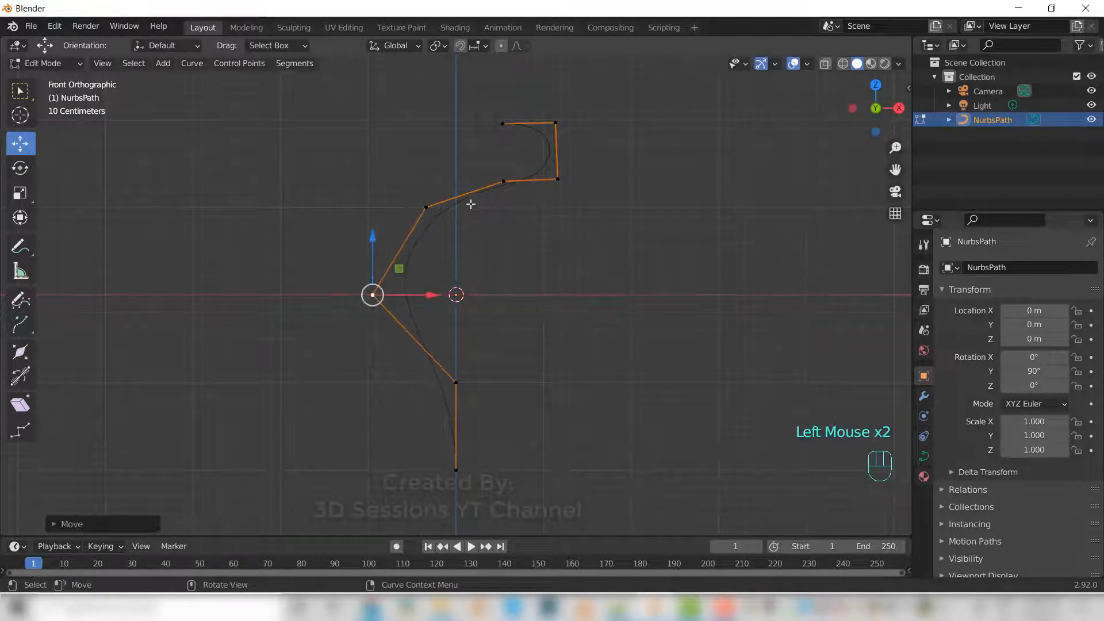
drag(425, 207, 425, 151)
drag(504, 182, 503, 217)
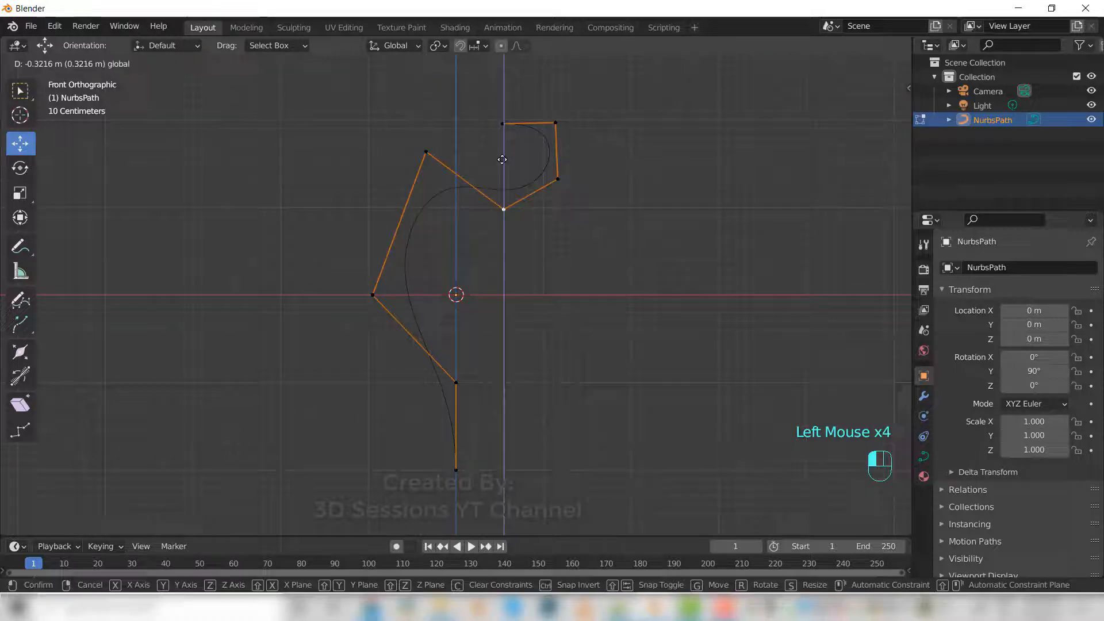
Tighten the hook by moving its last three control points closer together, and slightly lower the highest point of the main bend.
click(504, 125)
drag(503, 123, 529, 151)
click(541, 151)
click(521, 396)
key(Tab)
key(Tab)
click(425, 151)
drag(425, 152, 425, 173)
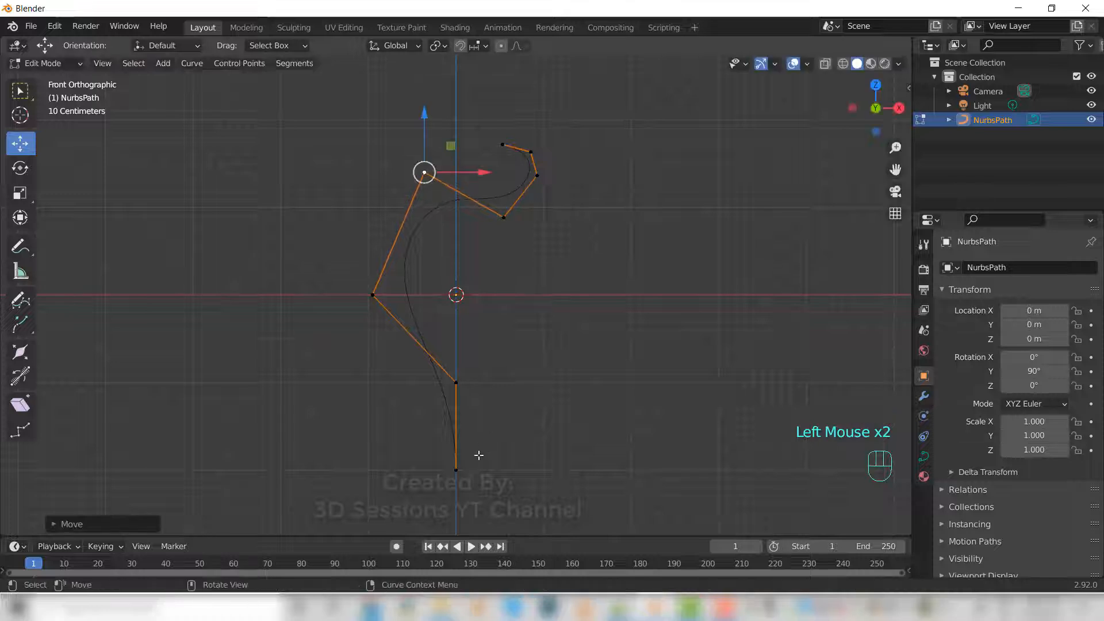
Extrude the path's bottom endpoint about 1.6 m straight down and return to Object Mode.
click(456, 470)
shift+middle_drag(513, 458, 495, 362)
key(e)
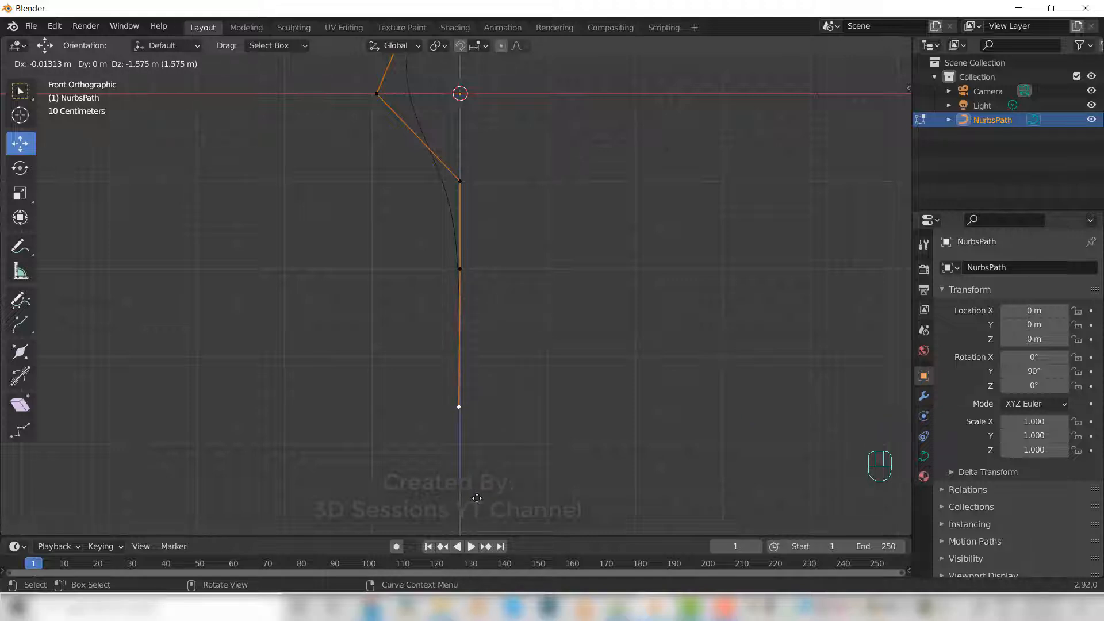
click(475, 498)
key(Tab)
click(546, 437)
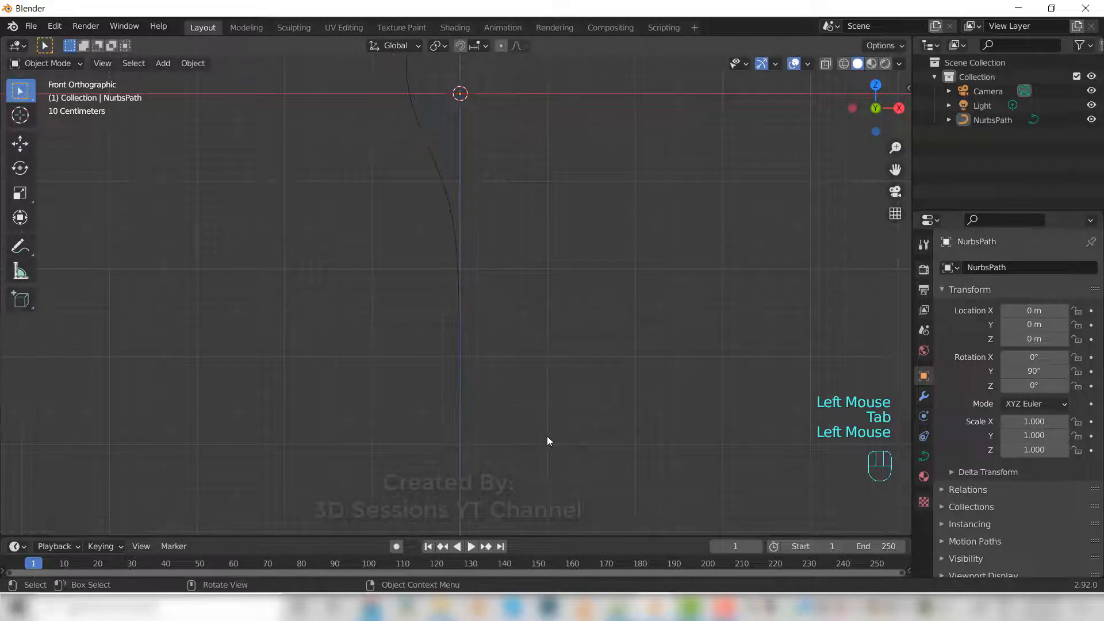
Give the path thickness with a round geometry bevel of 0.03 m depth.
key(Tab)
scroll(547, 397, down, 2)
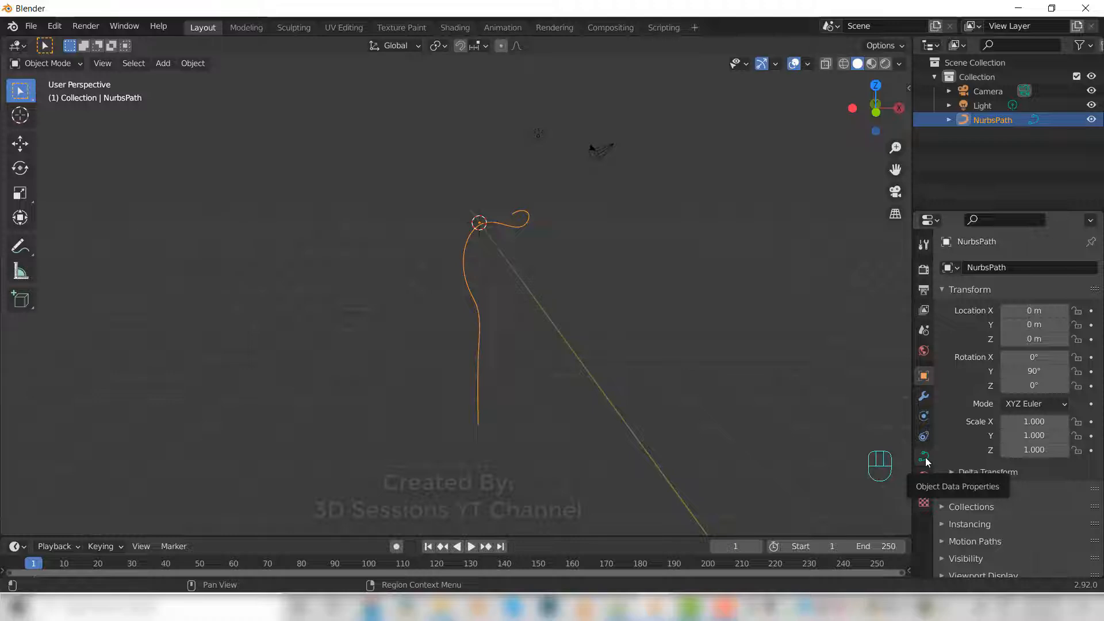
click(924, 457)
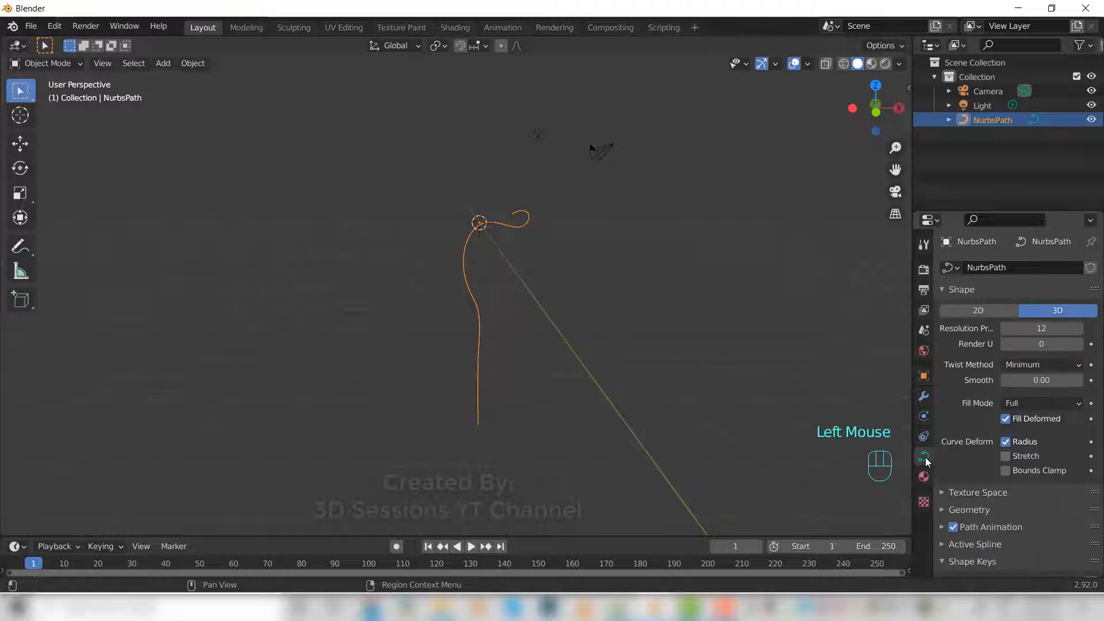
click(941, 510)
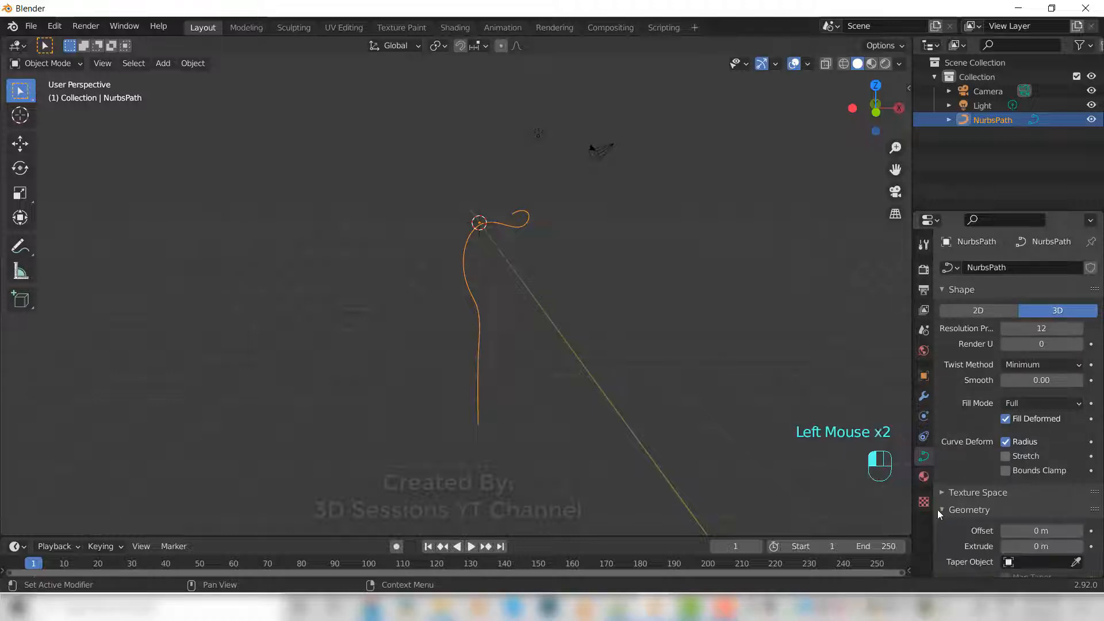
click(944, 290)
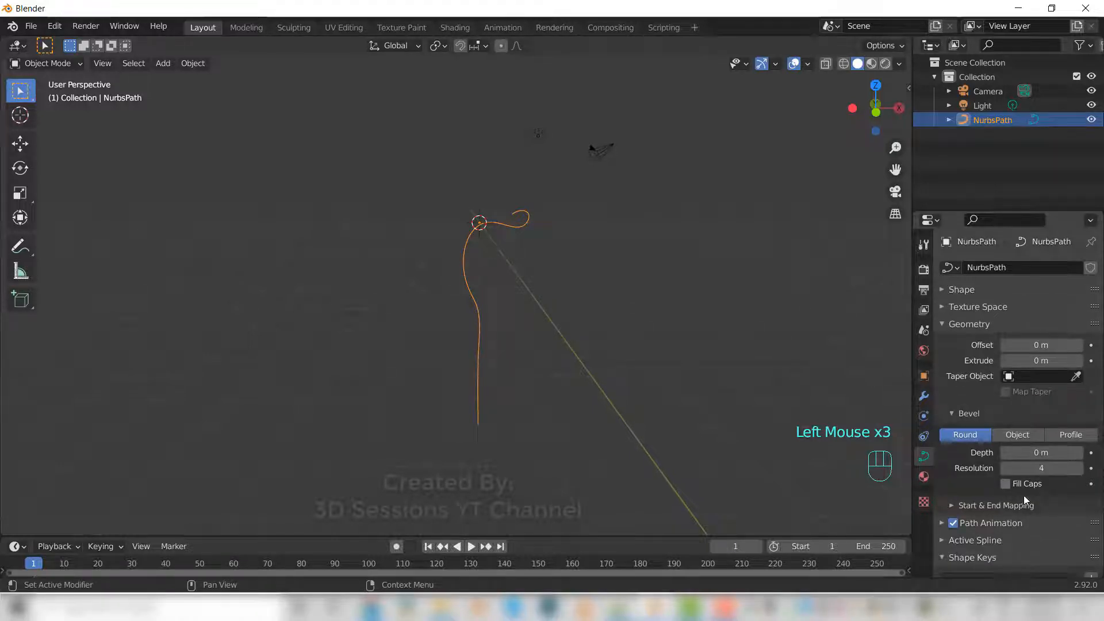
click(1081, 453)
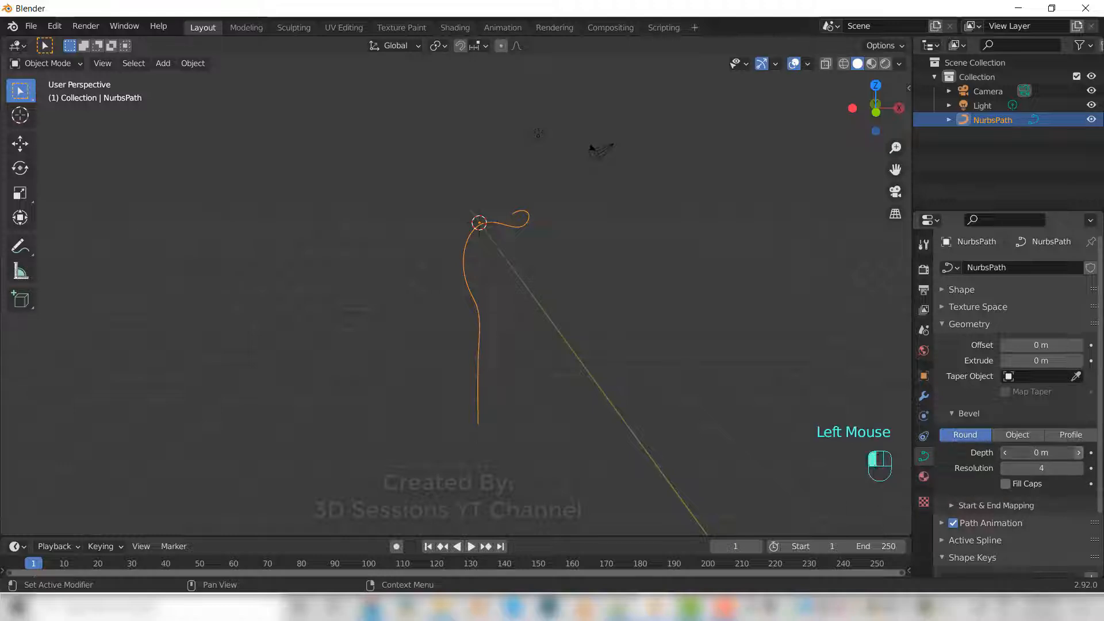
click(1080, 453)
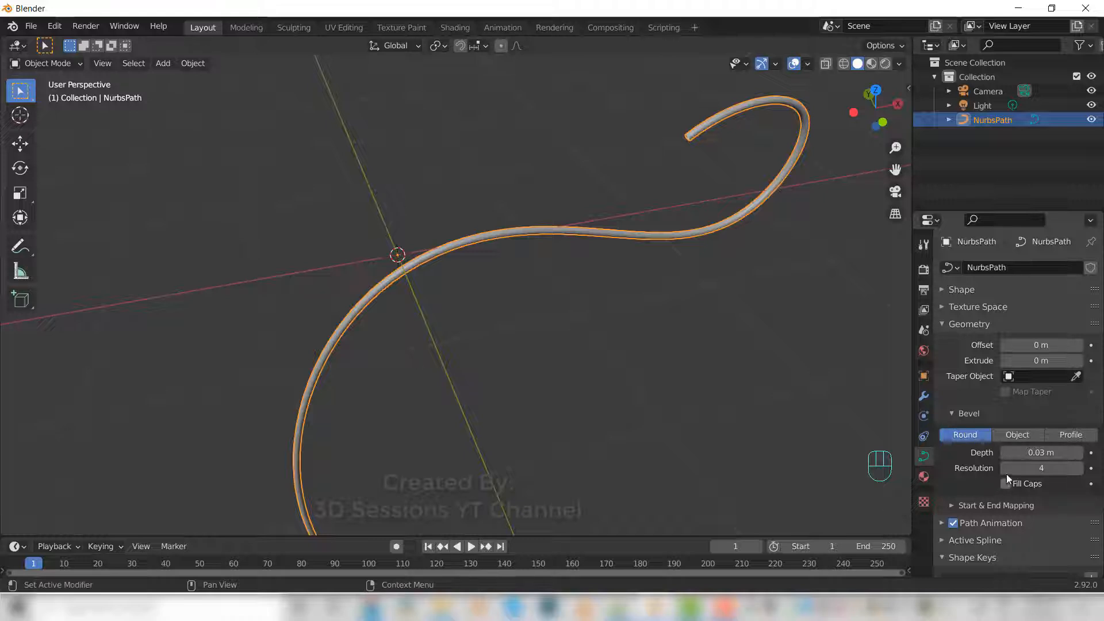
Set the path's bevel resolution to 2 and its bevel depth to 0.04 m.
click(1007, 469)
click(1008, 469)
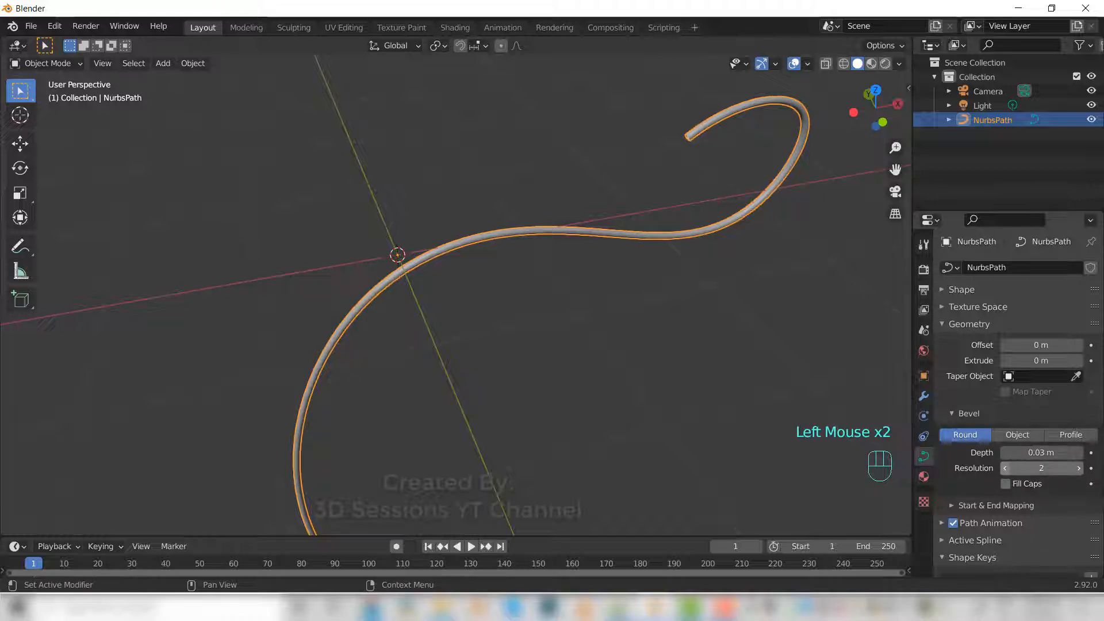
click(1078, 452)
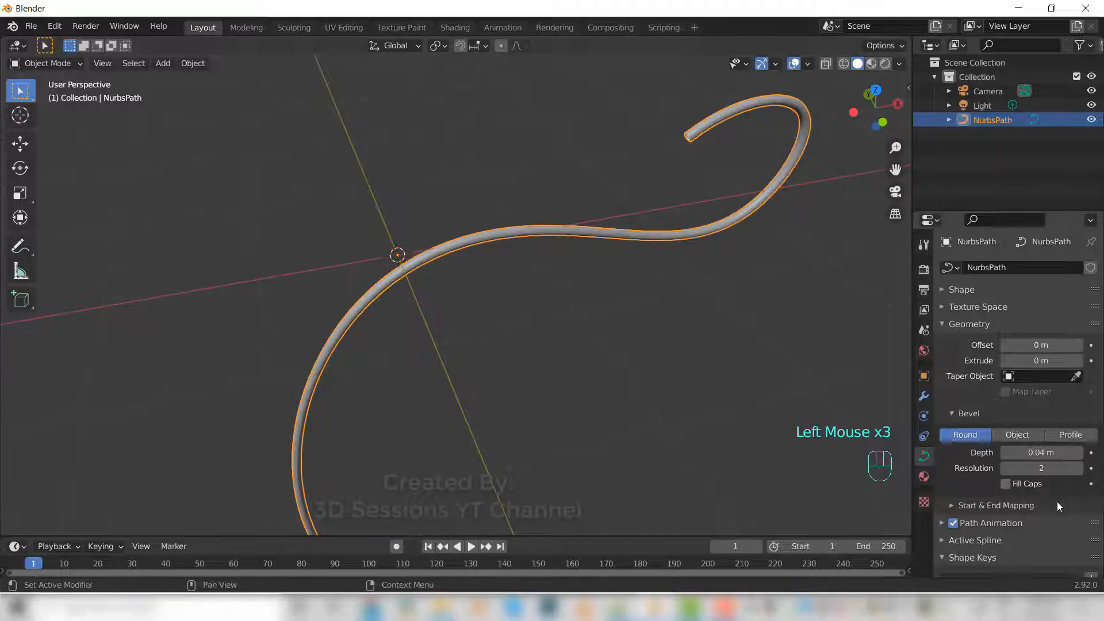
Lower the active spline's Resolution U to 5 and turn off its Smooth option.
click(941, 540)
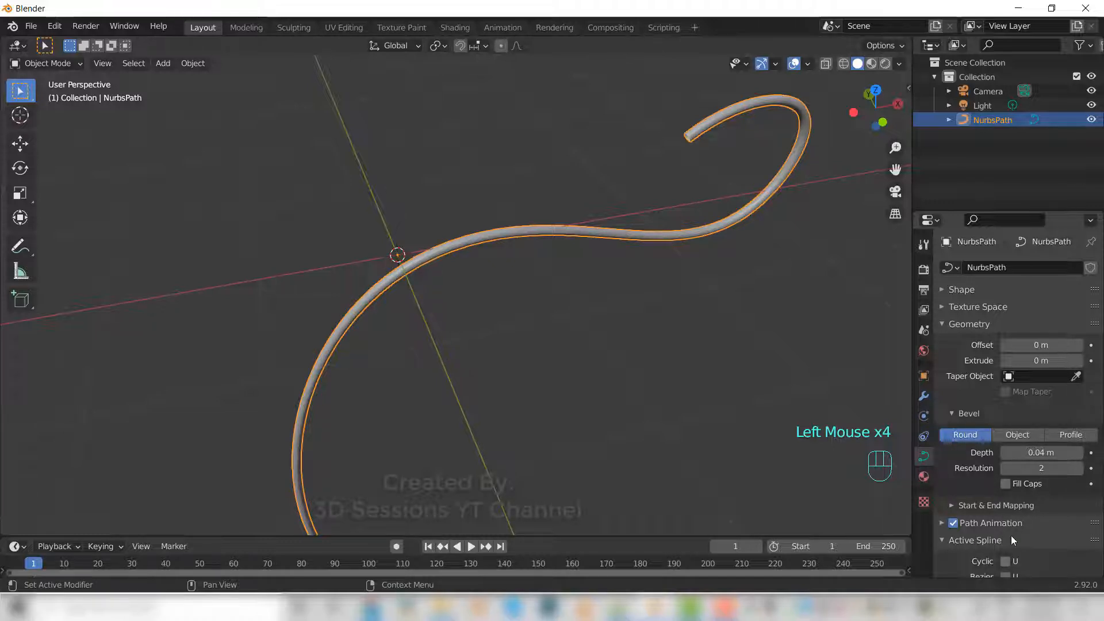
scroll(1010, 536, down, 2)
scroll(1010, 536, down, 2)
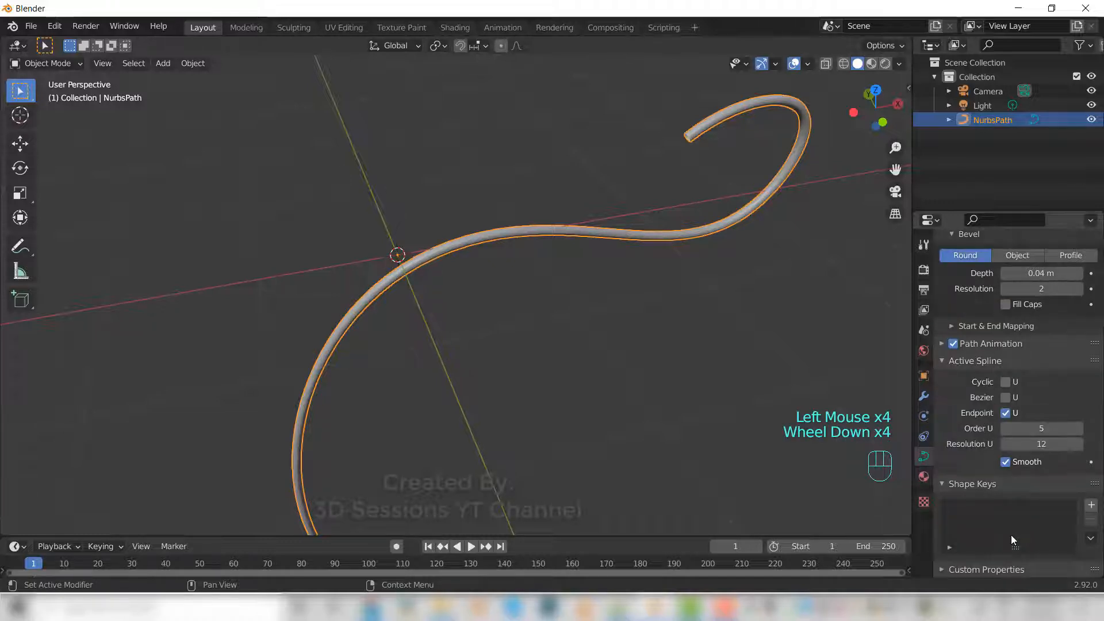
scroll(601, 272, up, 2)
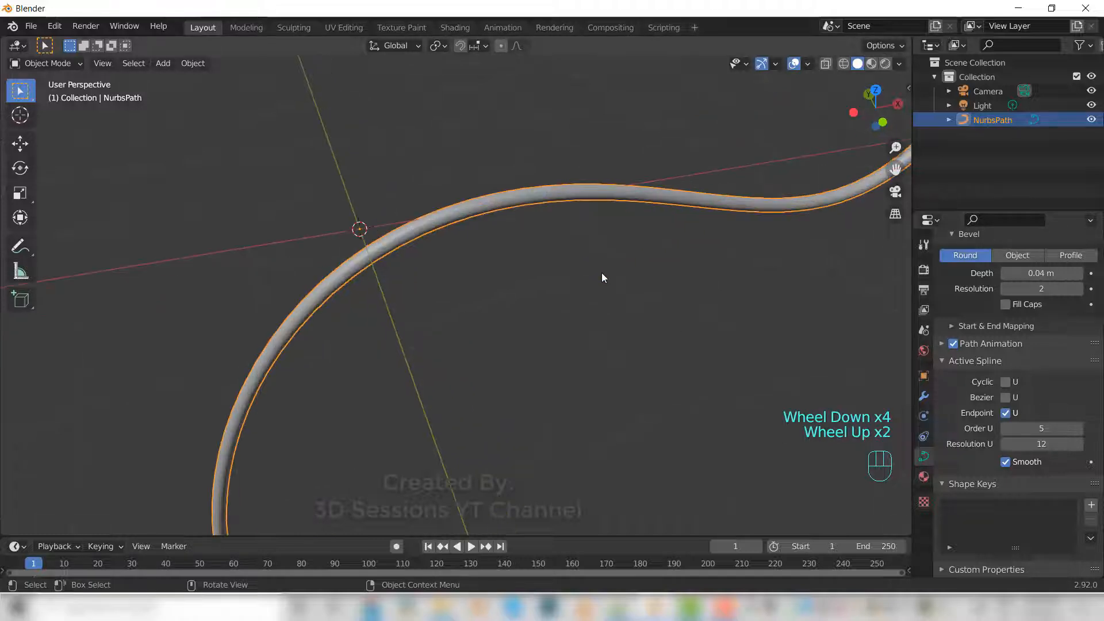
click(1005, 443)
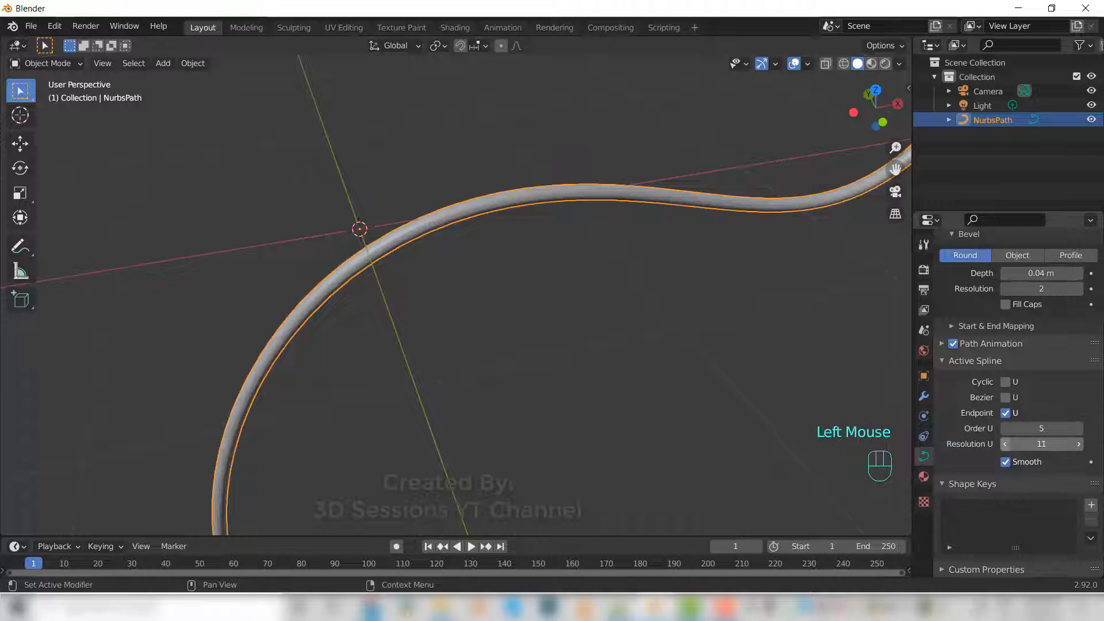
click(1005, 443)
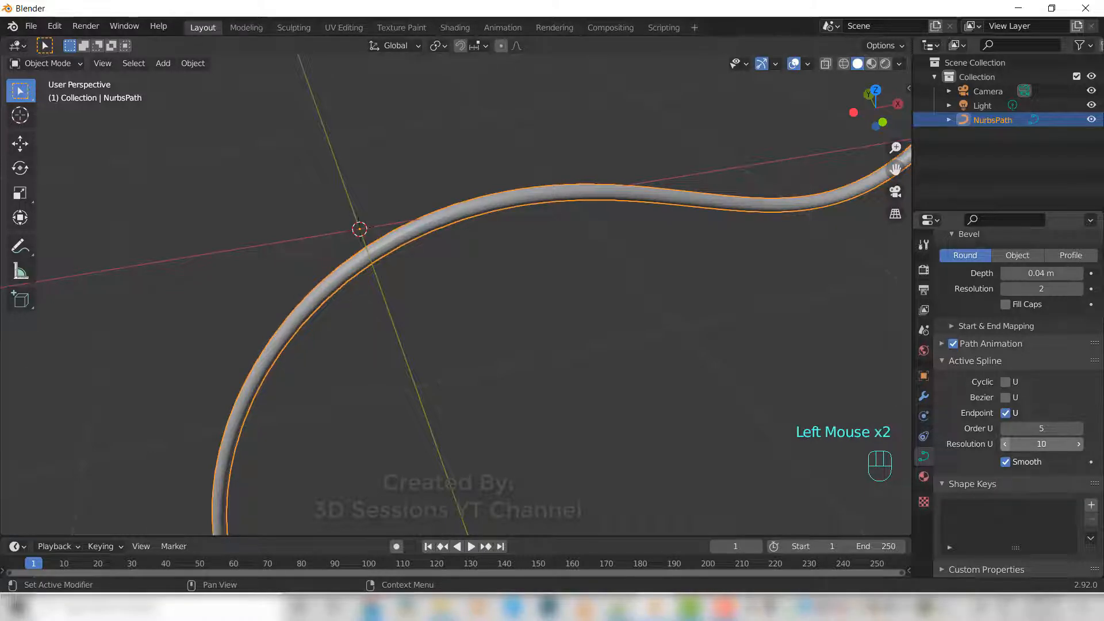
click(1005, 444)
click(1006, 444)
click(1006, 444)
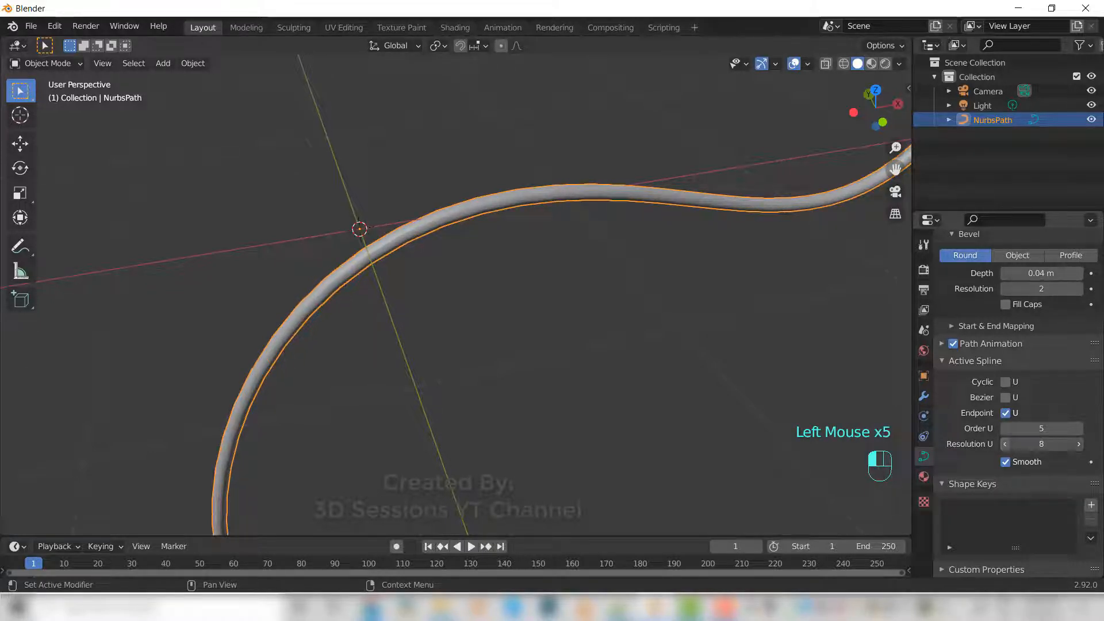
click(1006, 444)
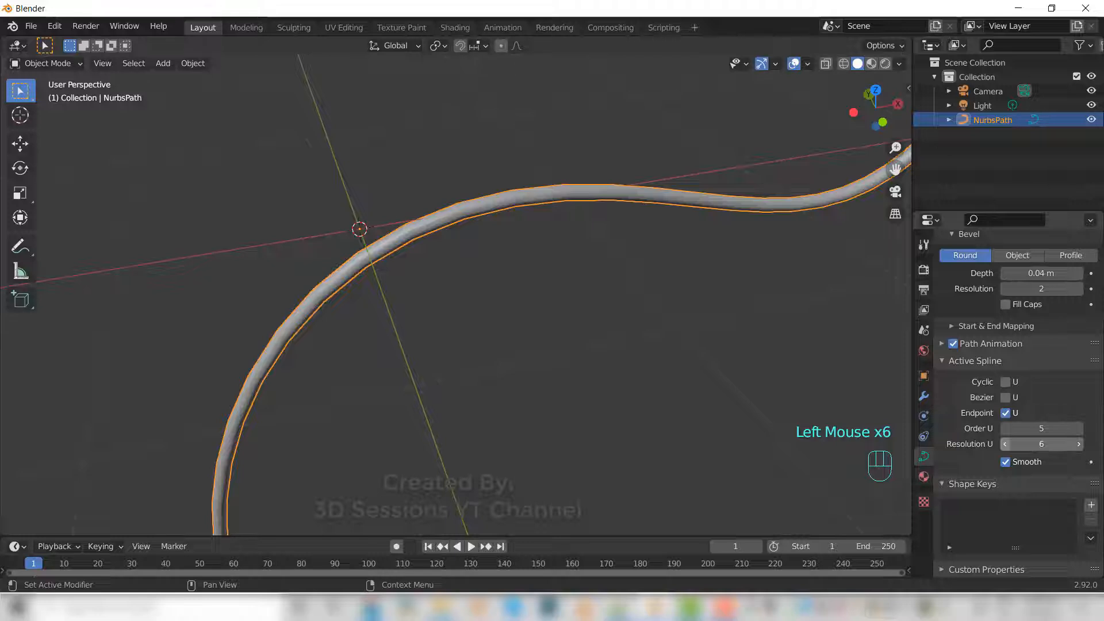
click(1005, 444)
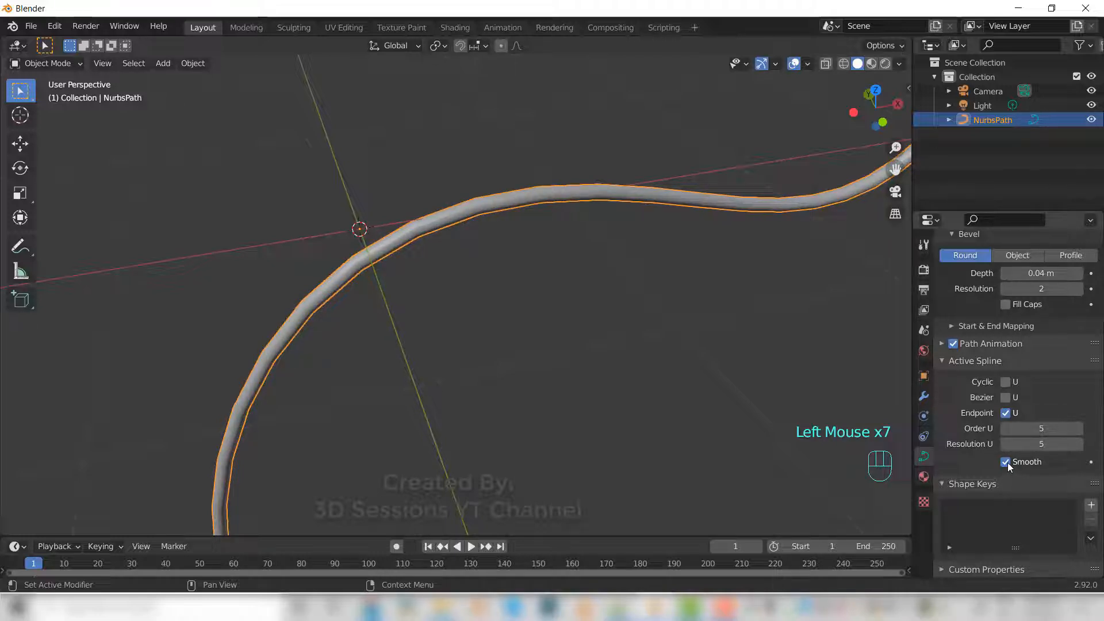
click(1006, 462)
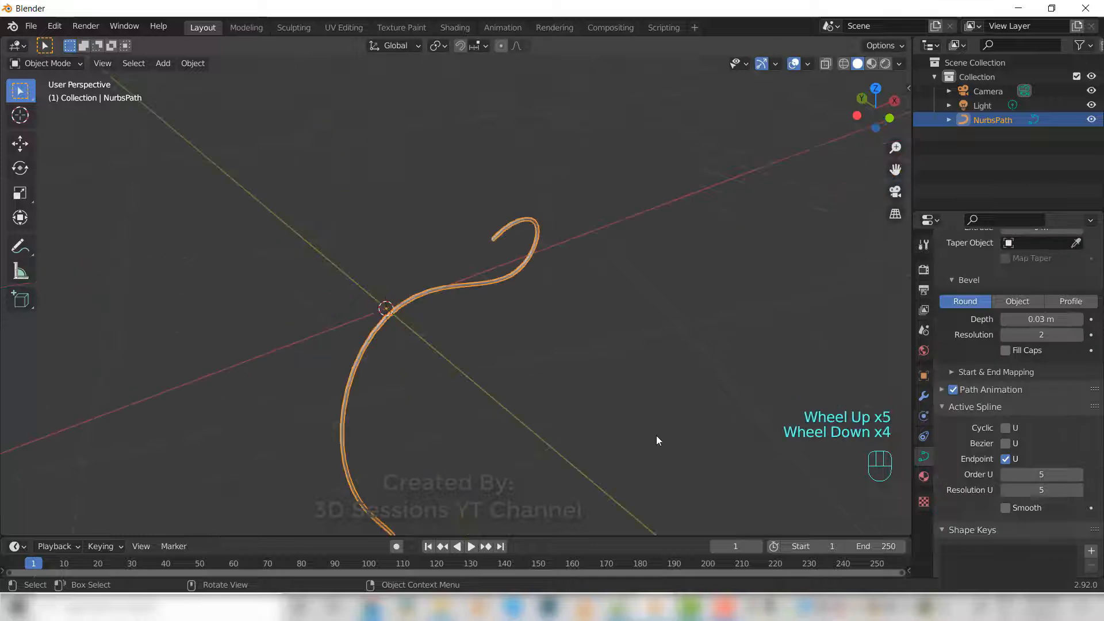
Duplicate the beveled path in place and hide the copy as a backup.
middle_drag(658, 441, 599, 410)
scroll(528, 402, down, 2)
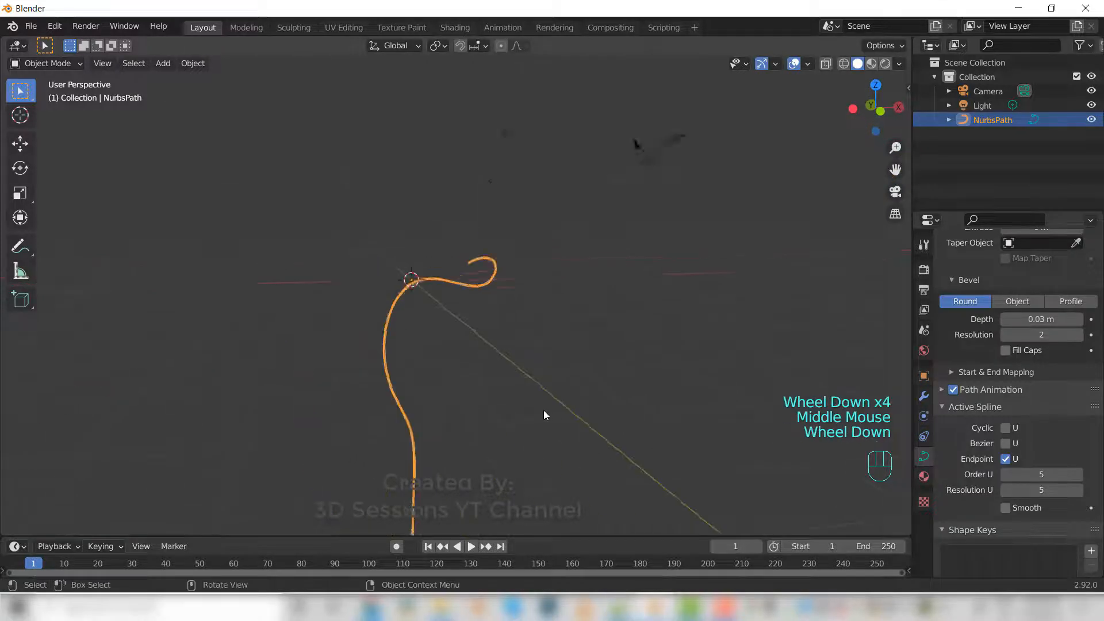
key(grave)
click(356, 324)
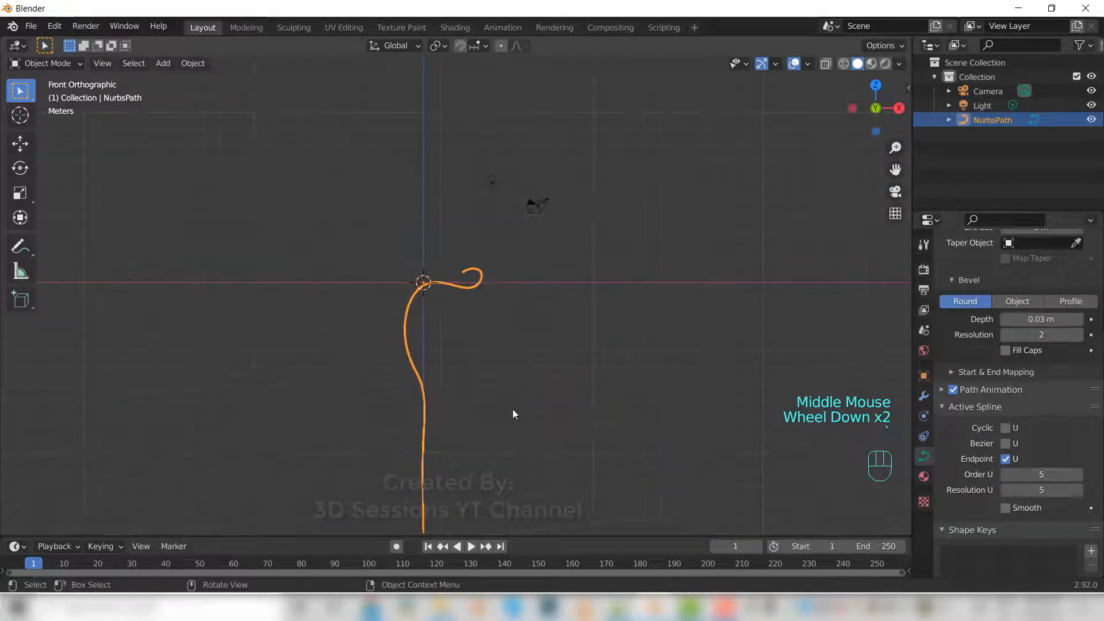
click(415, 372)
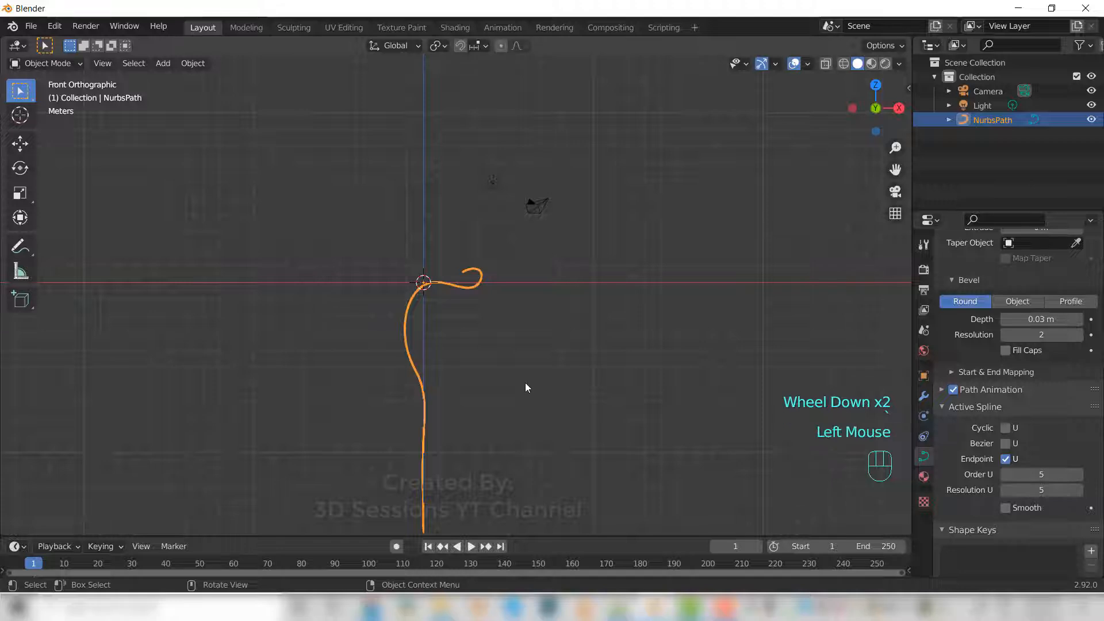
key(shift+d)
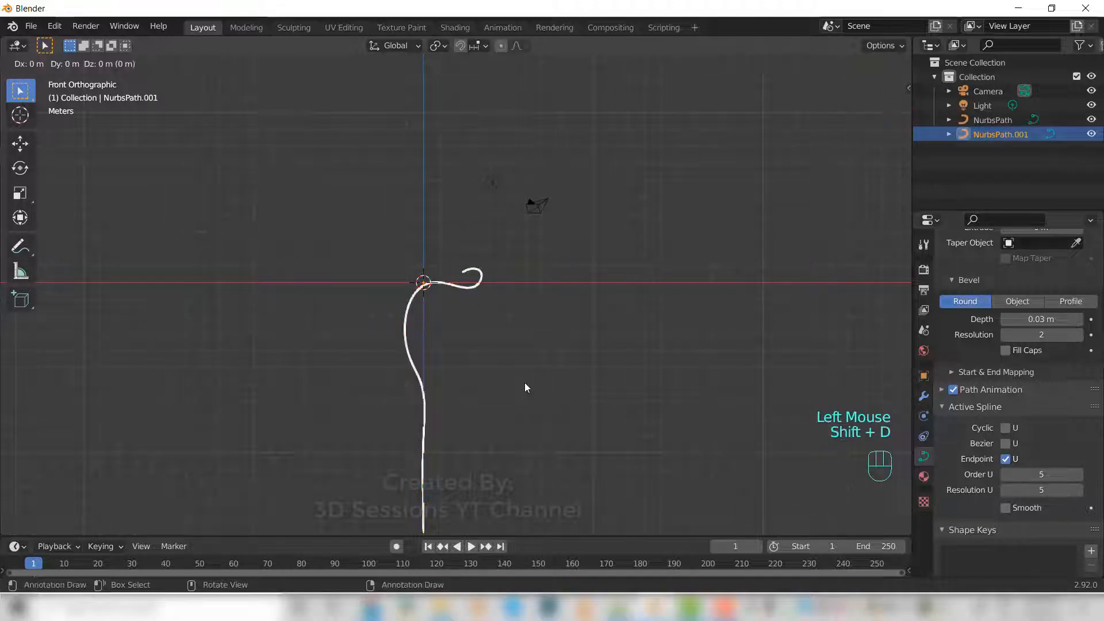
click(524, 382)
click(1091, 135)
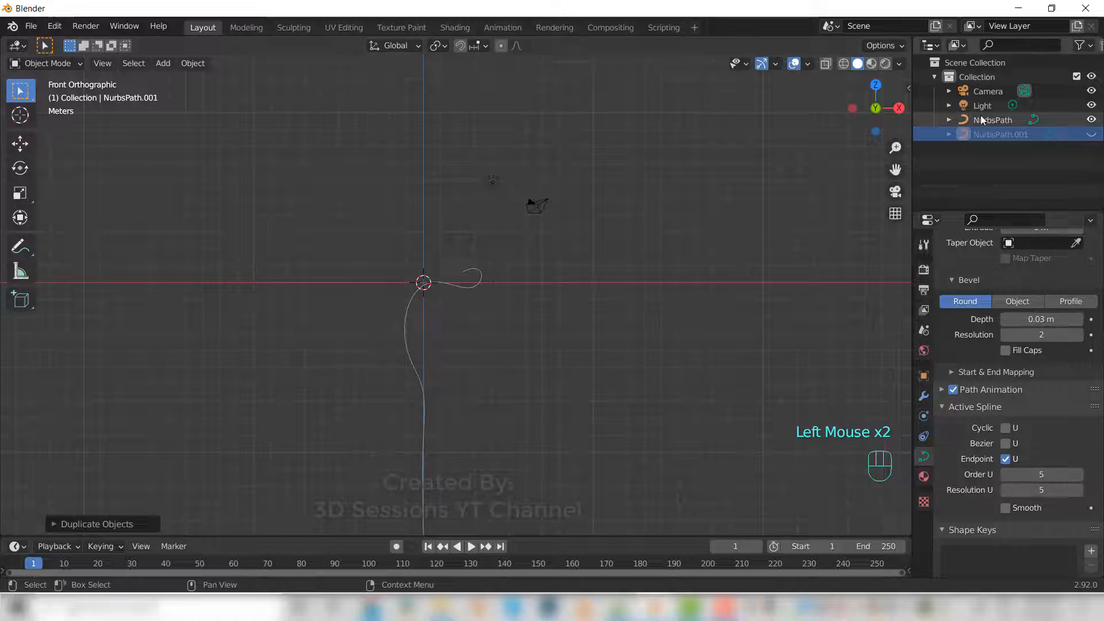
Convert the original visible NurbsPath curve to a mesh.
click(481, 267)
scroll(457, 293, up, 5)
middle_drag(456, 295, 359, 291)
click(336, 251)
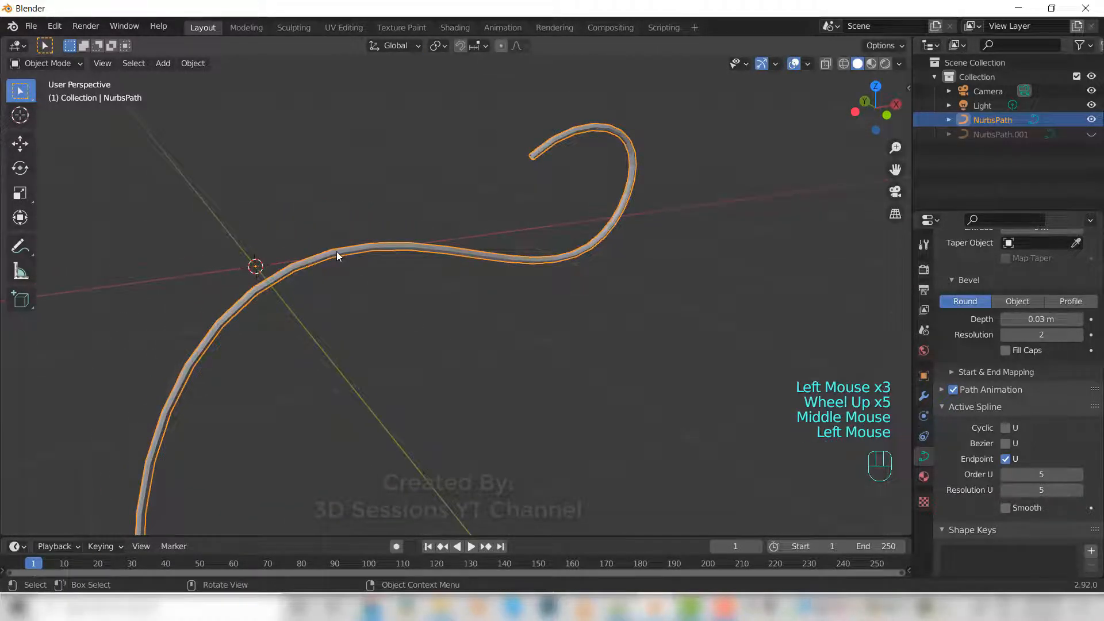
click(192, 64)
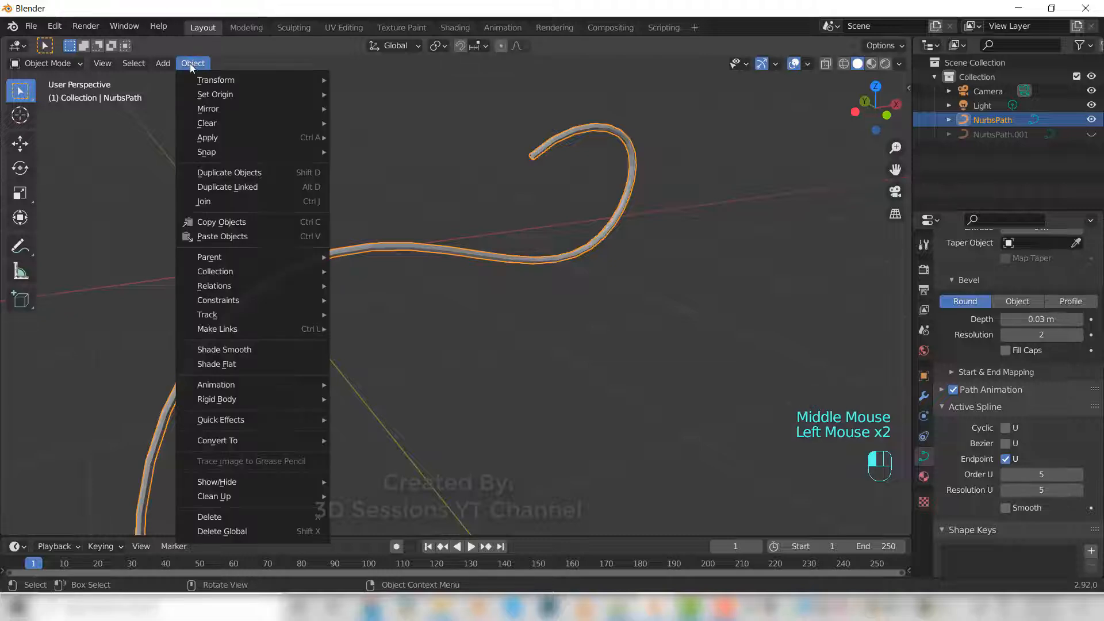
mouse_move(258, 441)
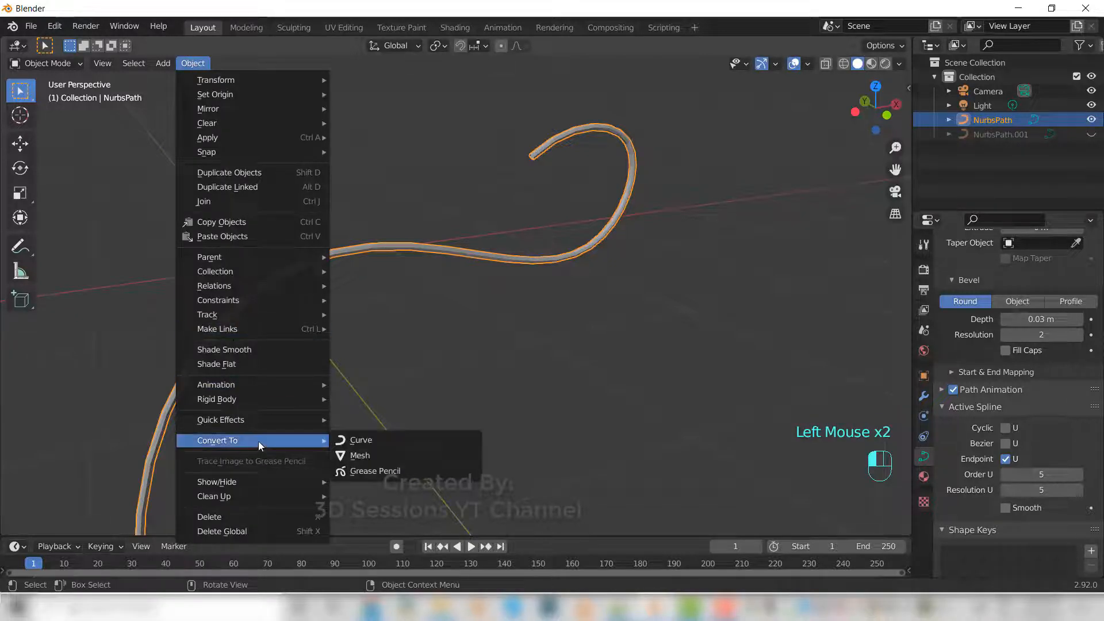
click(389, 454)
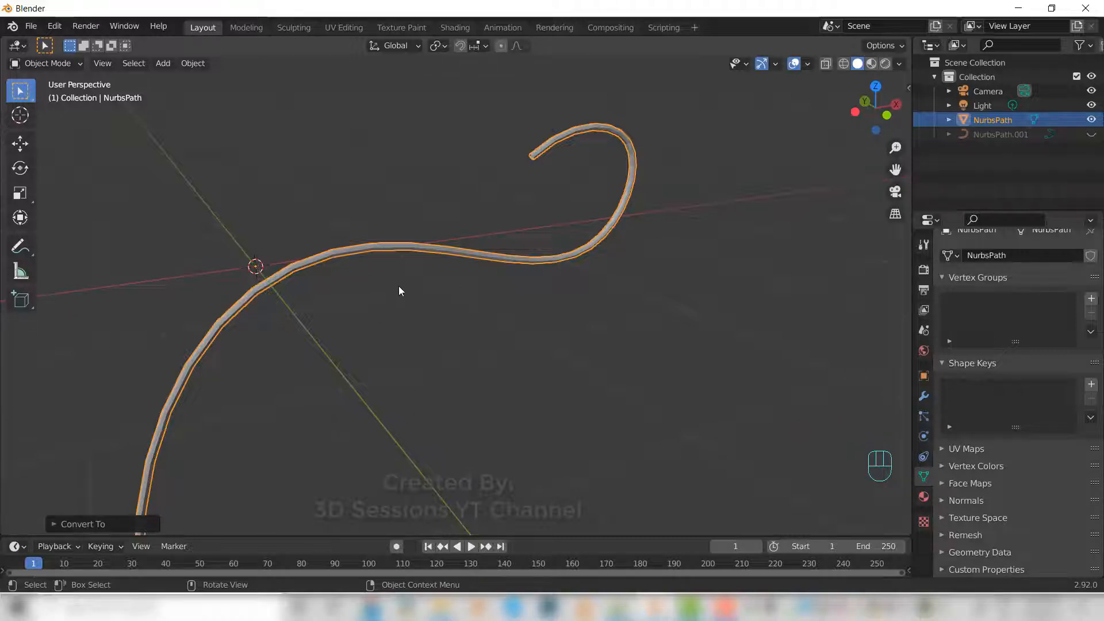
In Edit Mode, cap the open hook end of the tube with a face and scale it down to a narrow tip.
key(Tab)
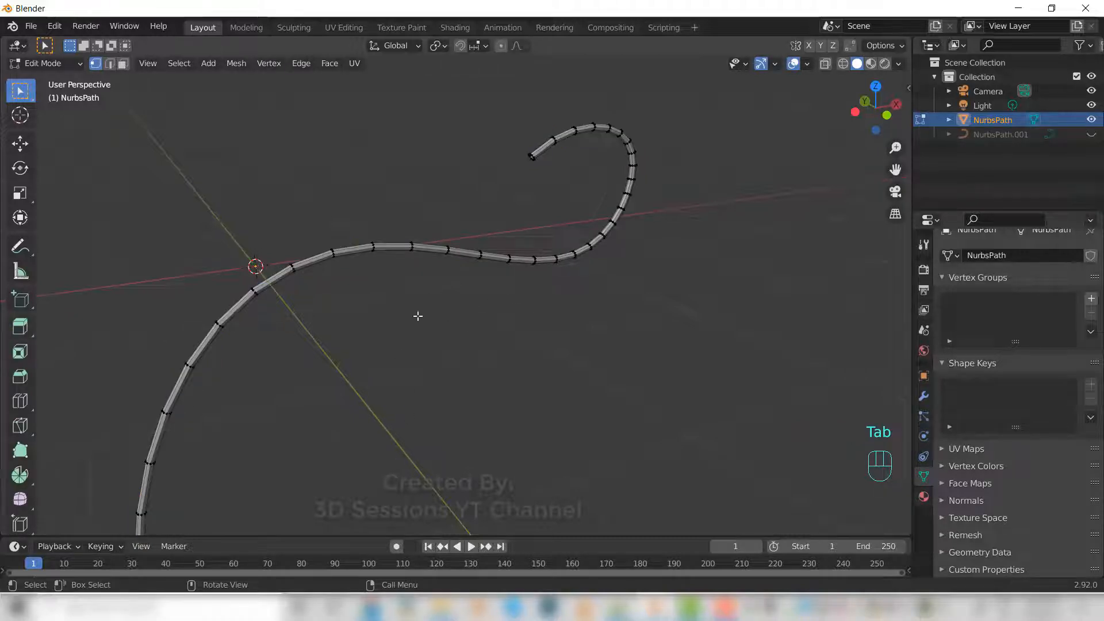
middle_drag(374, 402, 416, 419)
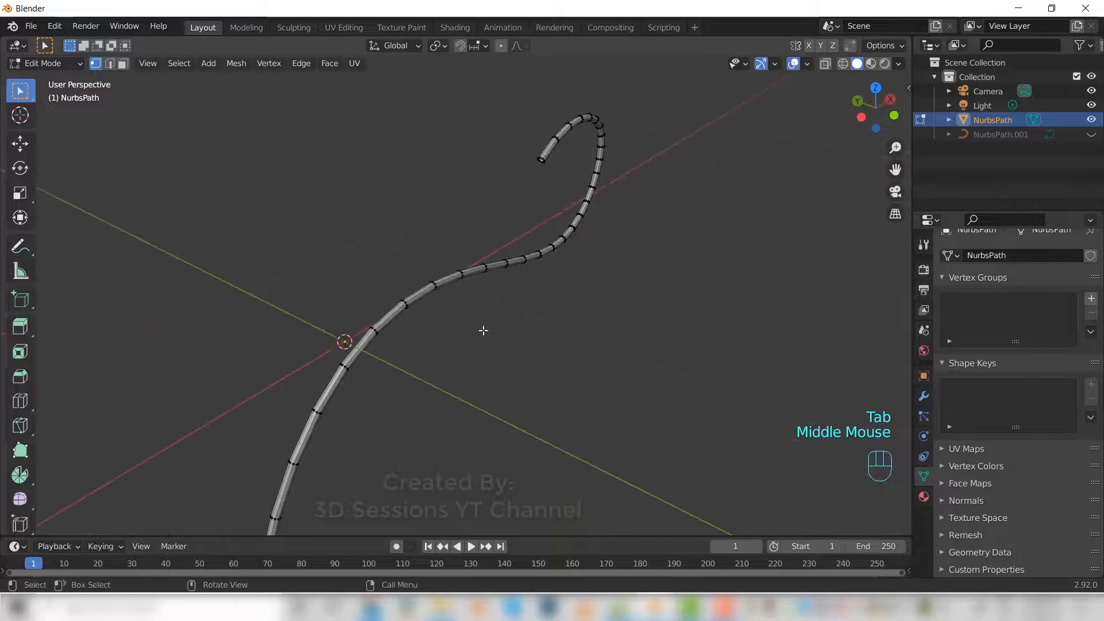
scroll(498, 285, up, 2)
shift+middle_drag(554, 201, 399, 428)
scroll(424, 357, up, 2)
key(2)
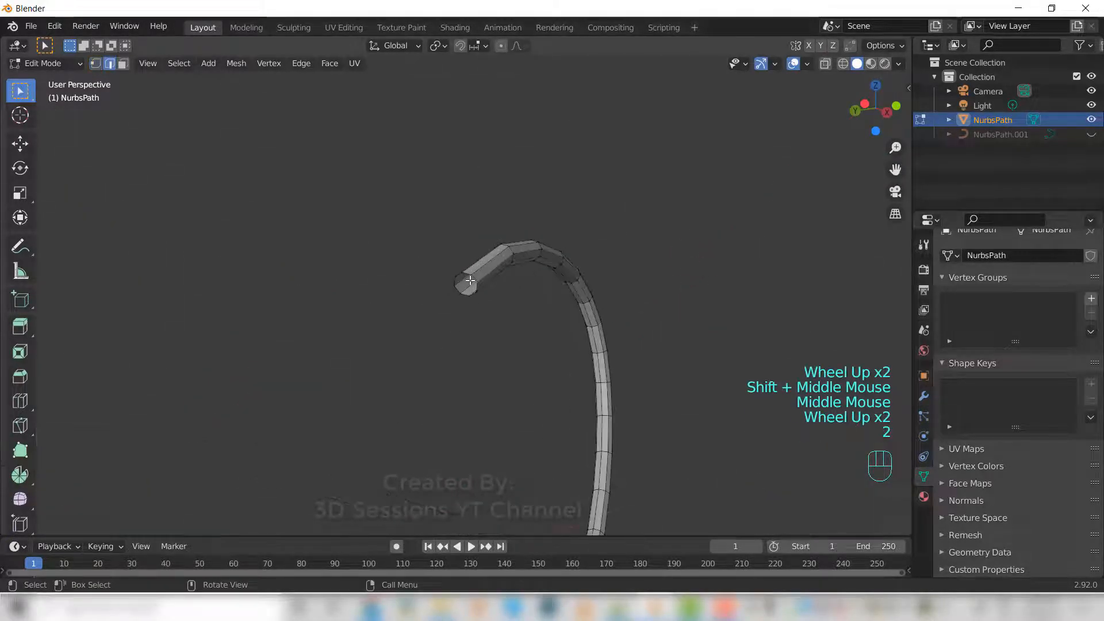
alt+click(470, 277)
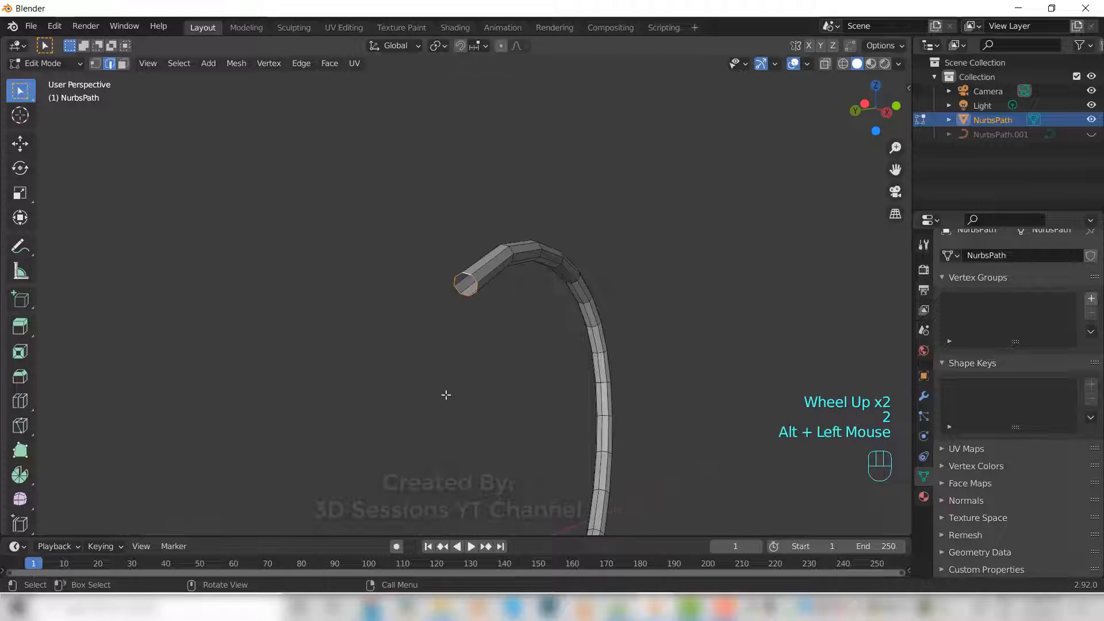
key(f)
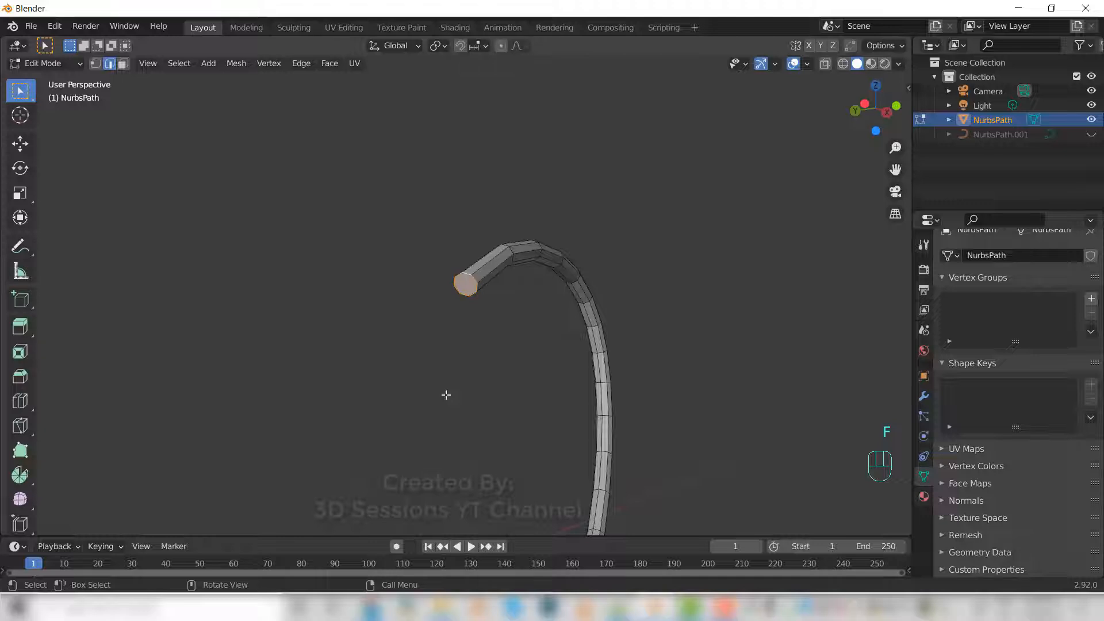
key(s)
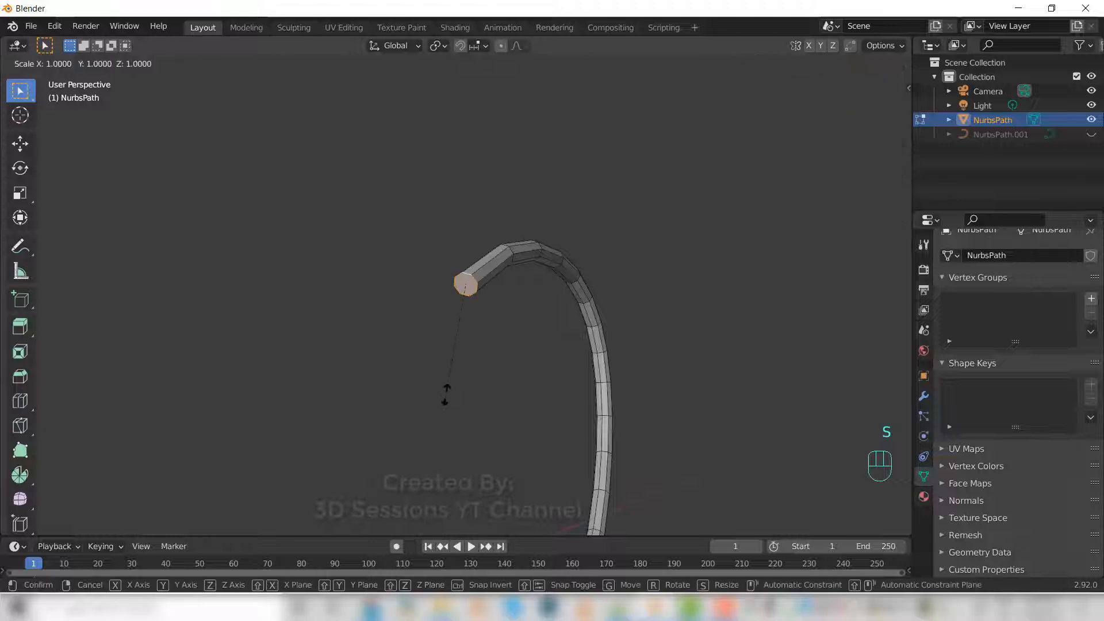
click(460, 325)
Scale the first edge loops behind the hook's tip so that the tube begins to taper smoothly.
alt+click(503, 257)
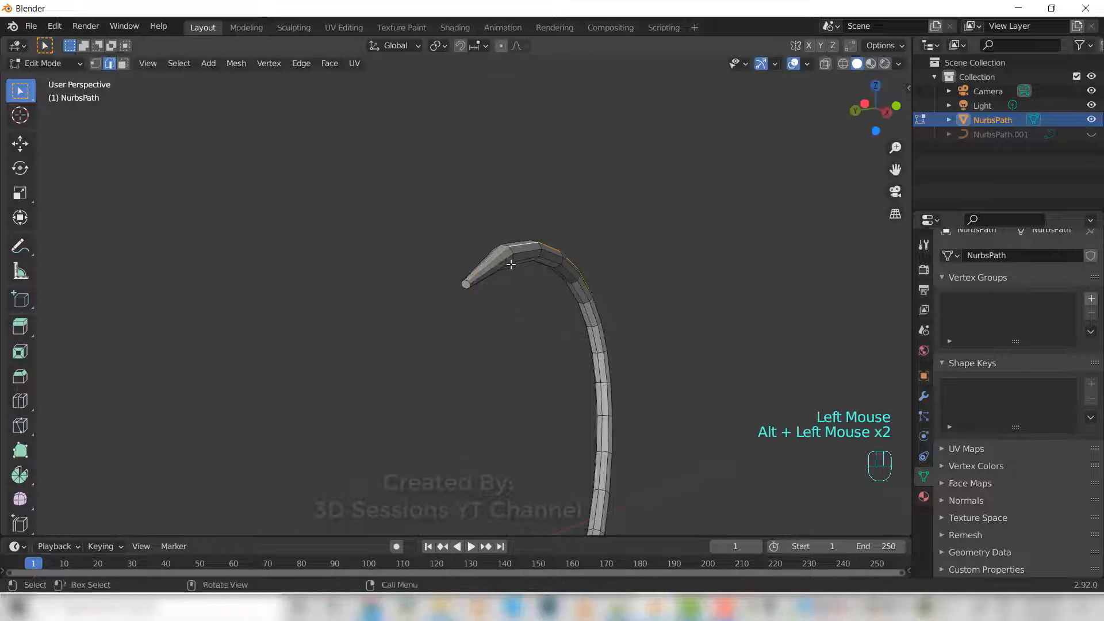
alt+click(509, 261)
key(s)
click(520, 406)
middle_drag(520, 406, 460, 428)
alt+click(375, 300)
key(s)
click(382, 445)
Adjust the scale of two more edge loops along the hook to even out the taper, and return to Object Mode.
scroll(443, 353, down, 2)
scroll(443, 352, up, 5)
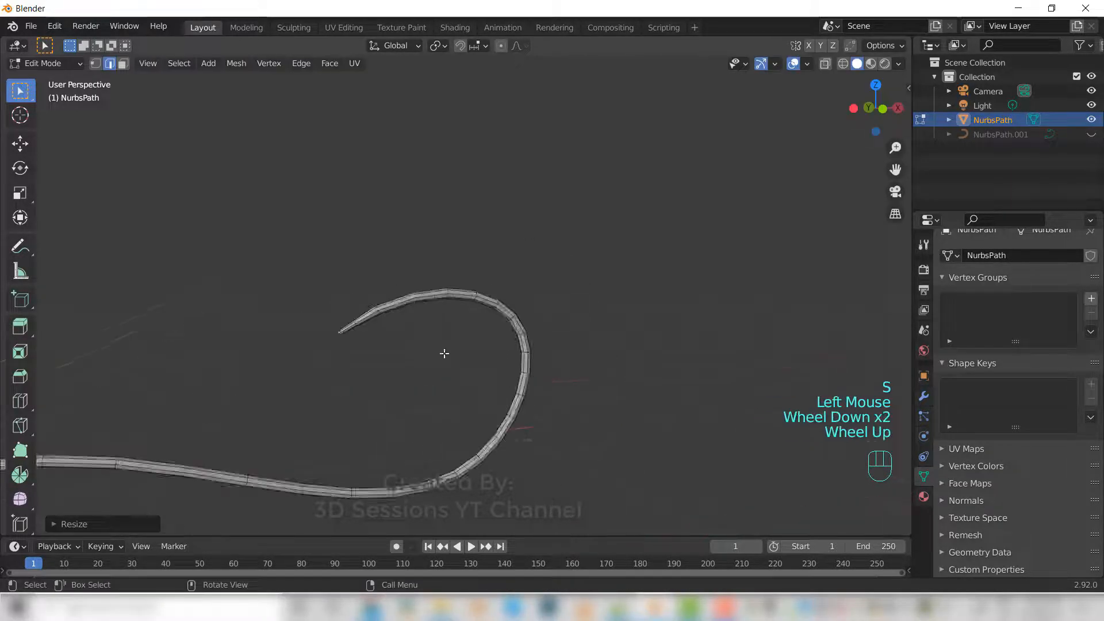
alt+click(431, 298)
key(s)
click(370, 344)
alt+click(321, 311)
key(s)
click(259, 365)
key(Tab)
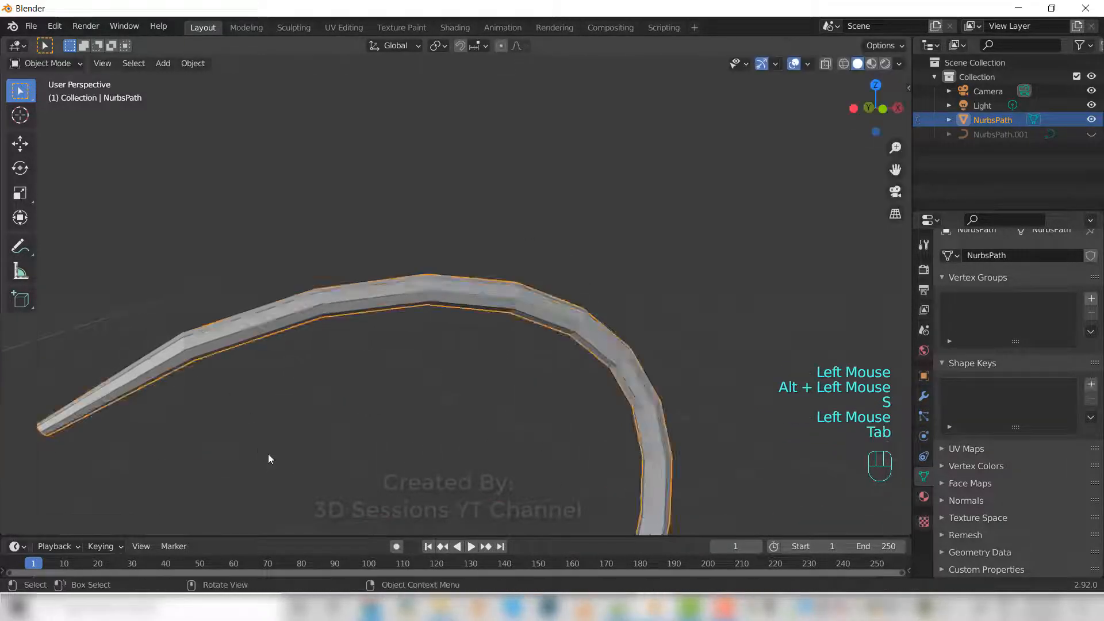
scroll(358, 486, down, 5)
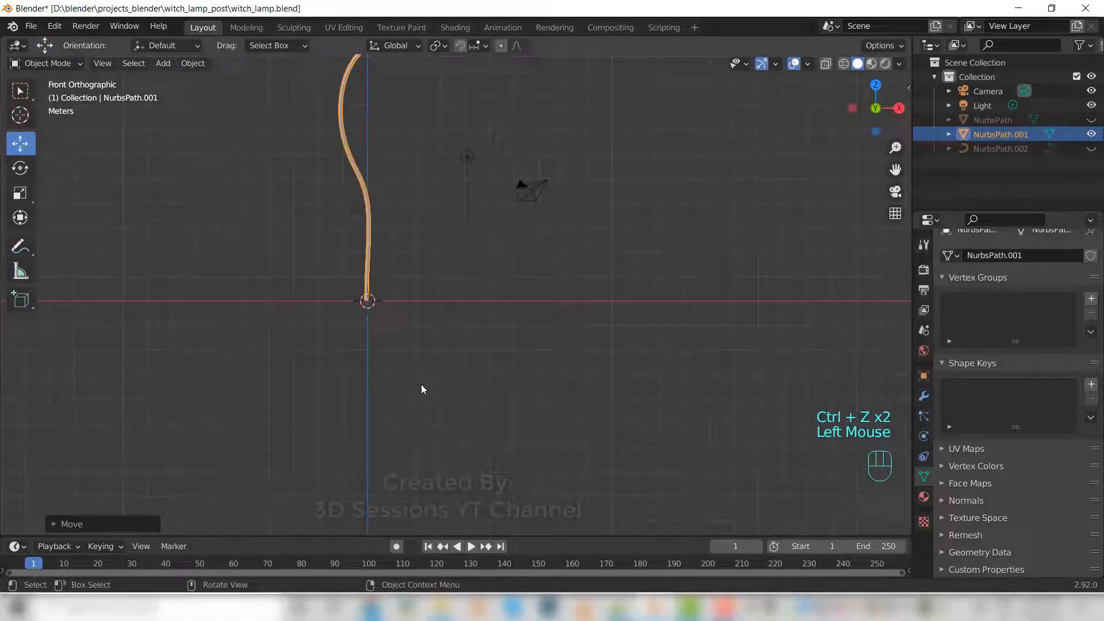
Enter Edit Mode on NurbsPath.001 and fill the open edge loop at the post's bottom end with a face.
scroll(381, 311, down, 1)
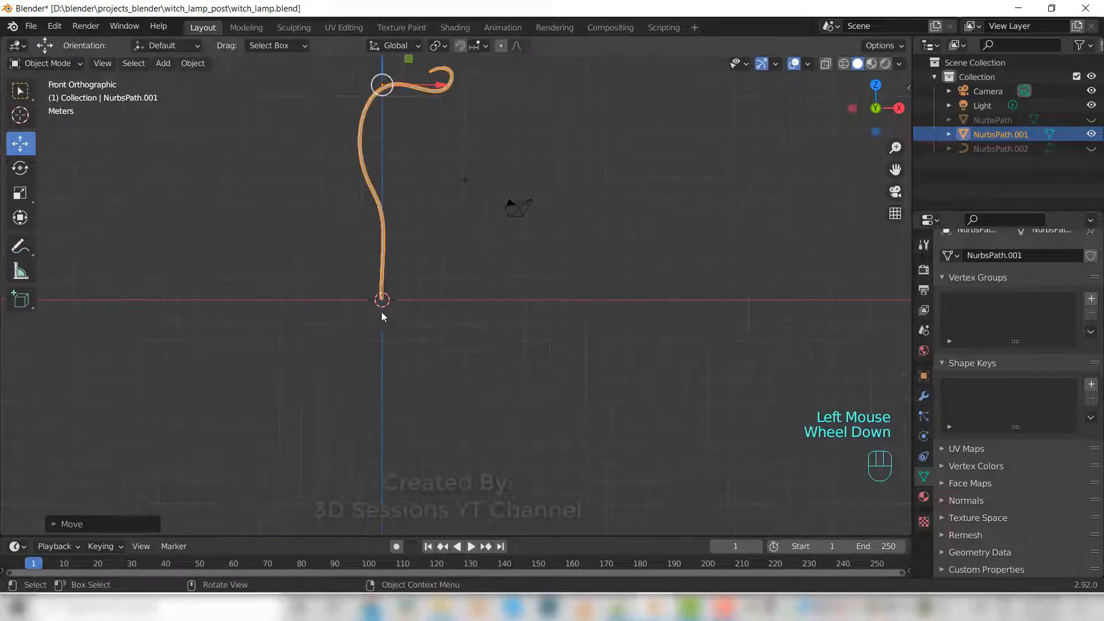
scroll(382, 312, down, 1)
middle_drag(382, 312, 418, 377)
scroll(401, 400, up, 2)
scroll(309, 283, up, 1)
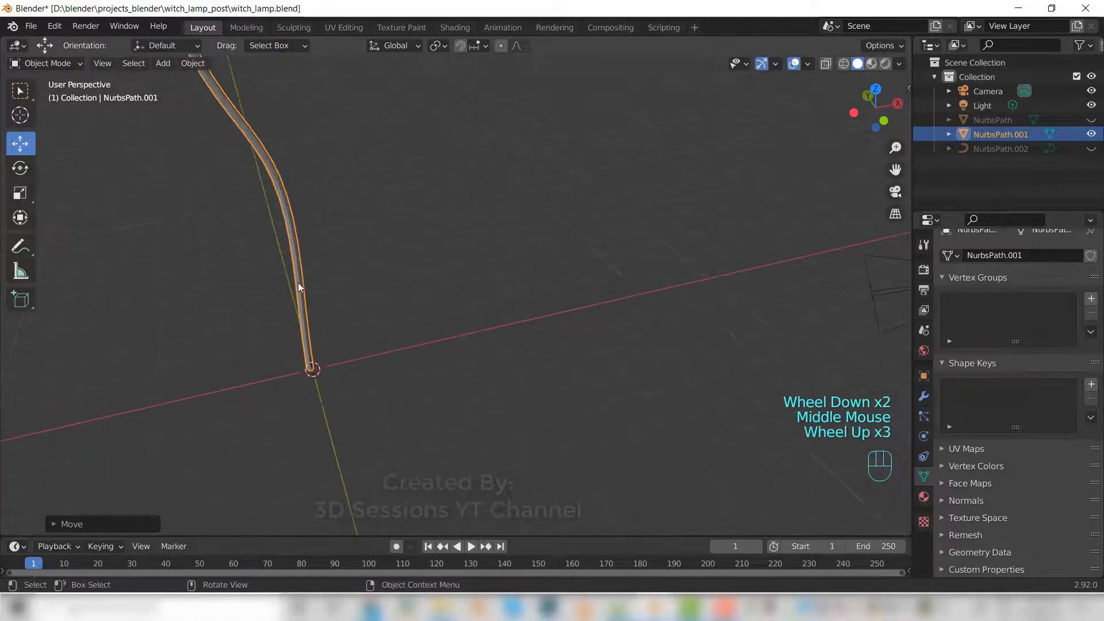
key(Tab)
scroll(370, 451, up, 1)
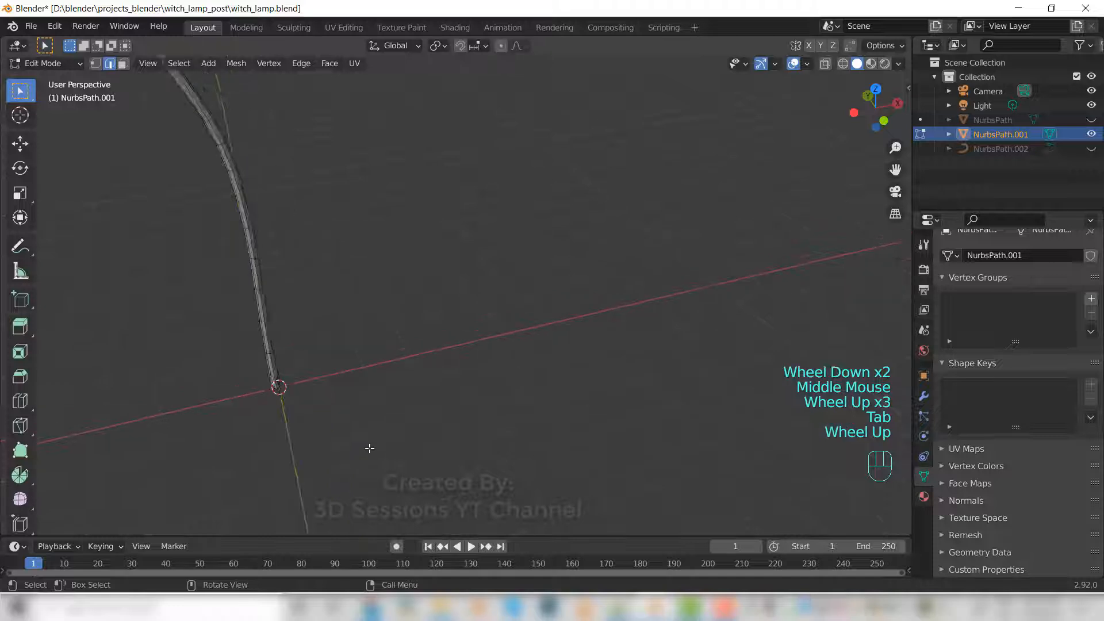
scroll(369, 449, up, 1)
shift+middle_drag(288, 450, 456, 403)
scroll(446, 367, up, 5)
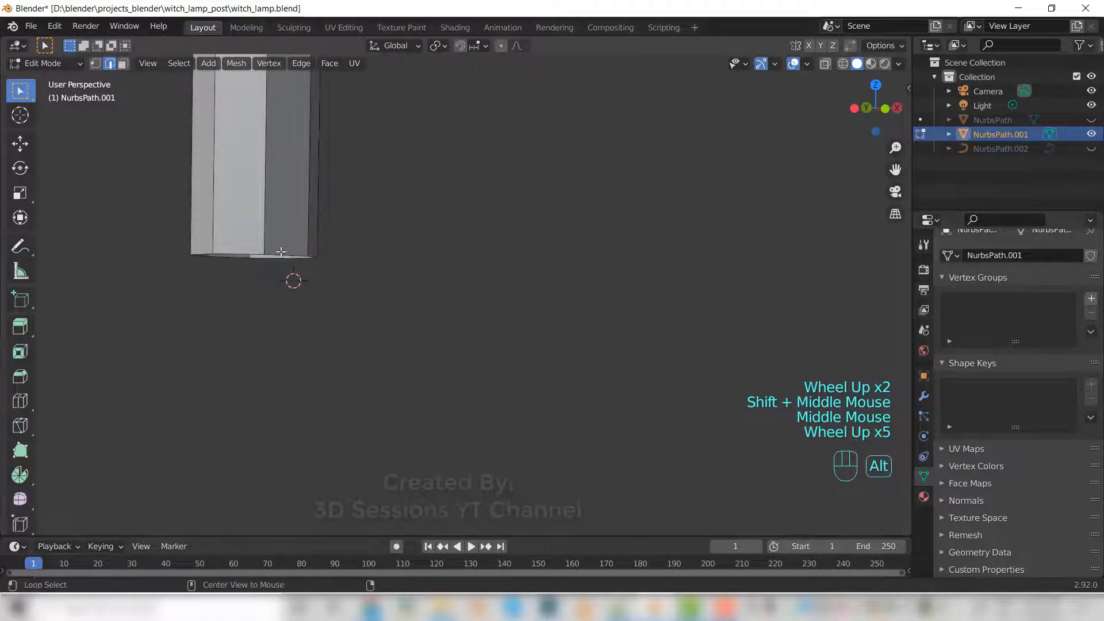
alt+click(282, 256)
middle_drag(392, 384, 389, 320)
scroll(382, 298, down, 2)
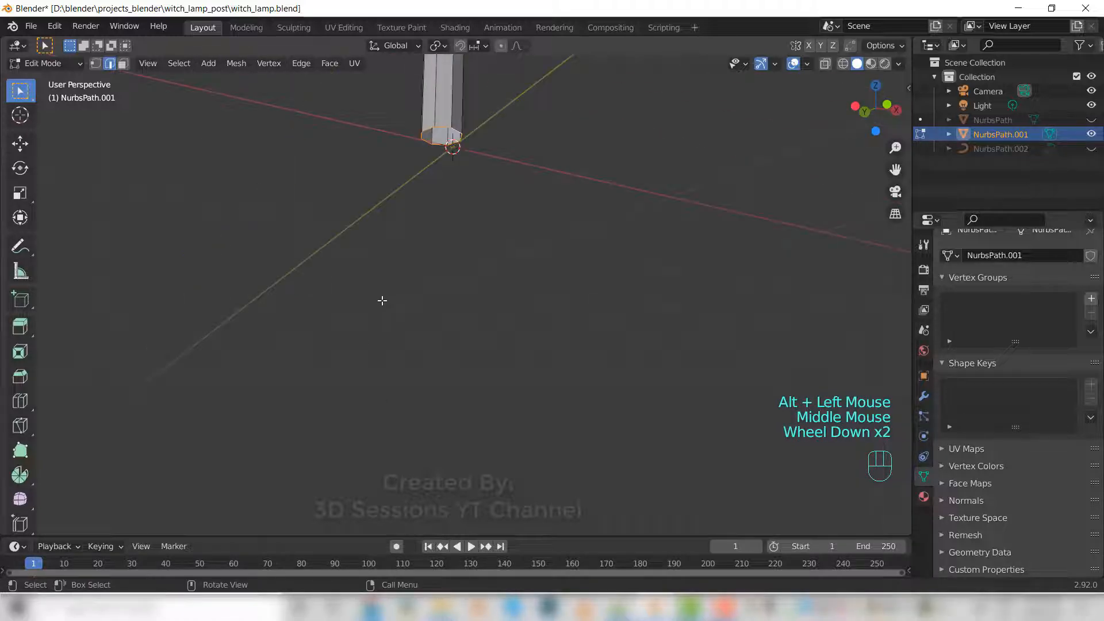
key(f)
Scale the bottom cap face up to more than twice its width to flare the post's base.
key(s)
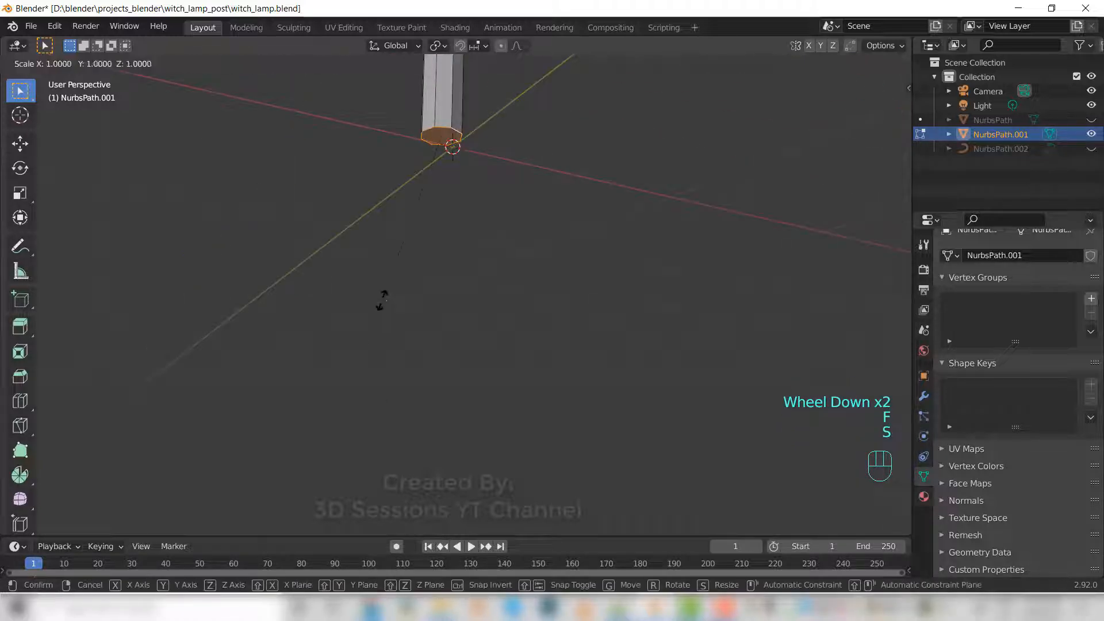
click(714, 381)
key(grave)
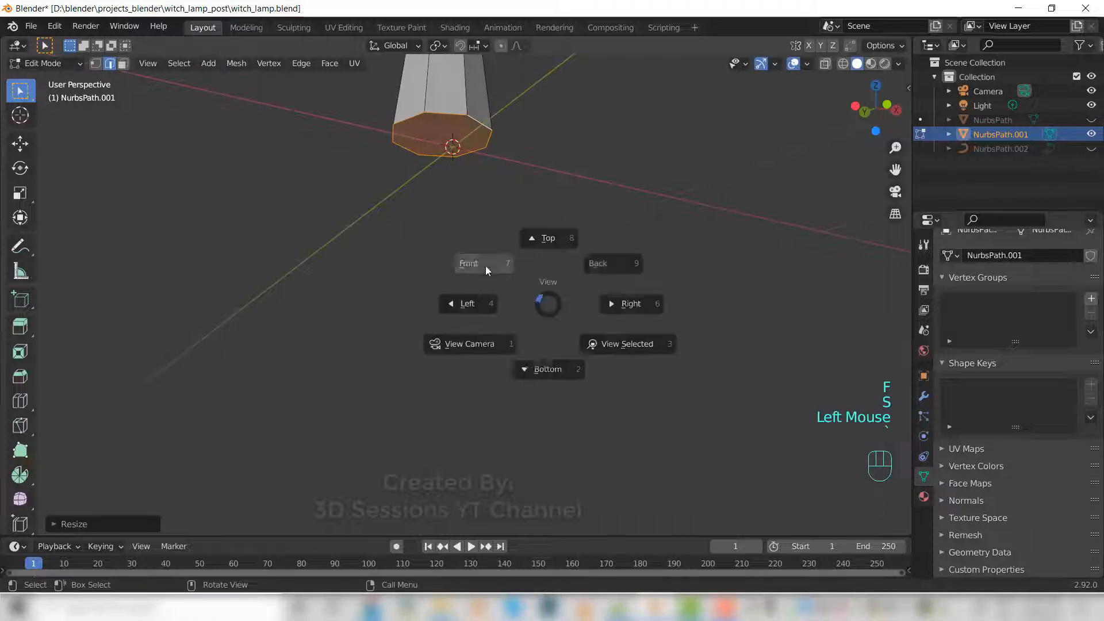
Scale up the two edge loops directly above the post's base to extend the flare upward.
scroll(451, 292, down, 2)
scroll(437, 253, down, 1)
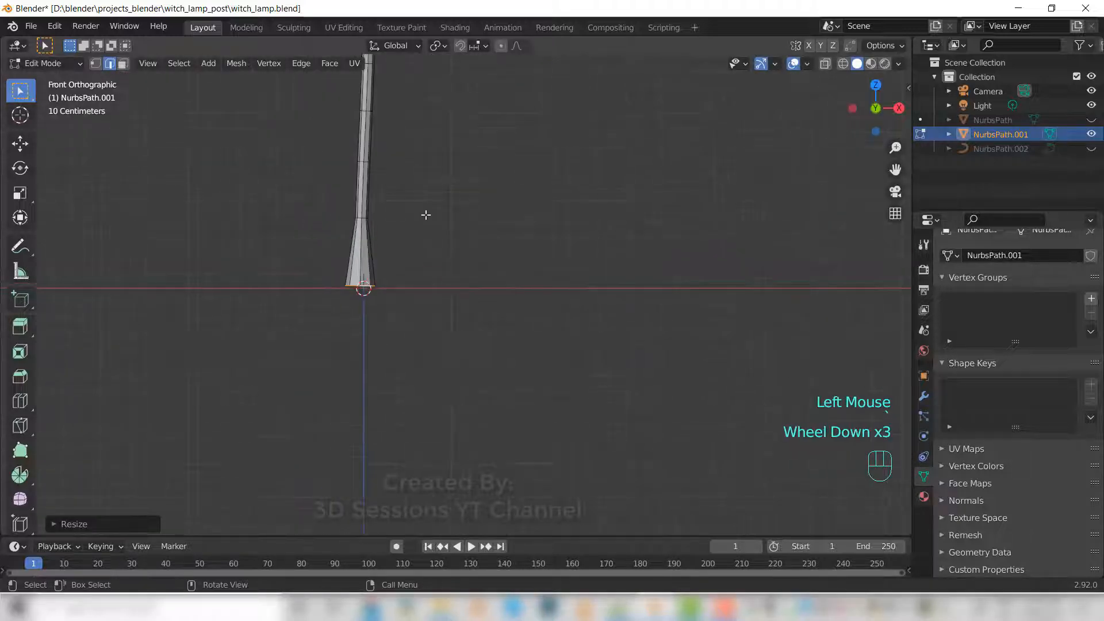
shift+middle_drag(424, 214, 412, 389)
alt+click(412, 389)
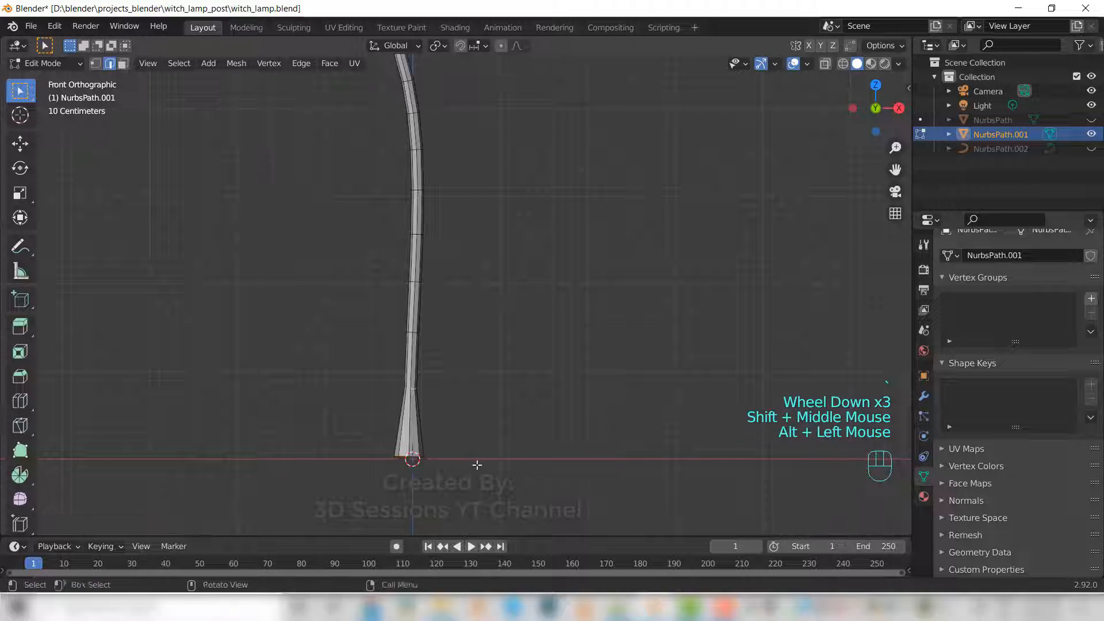
key(s)
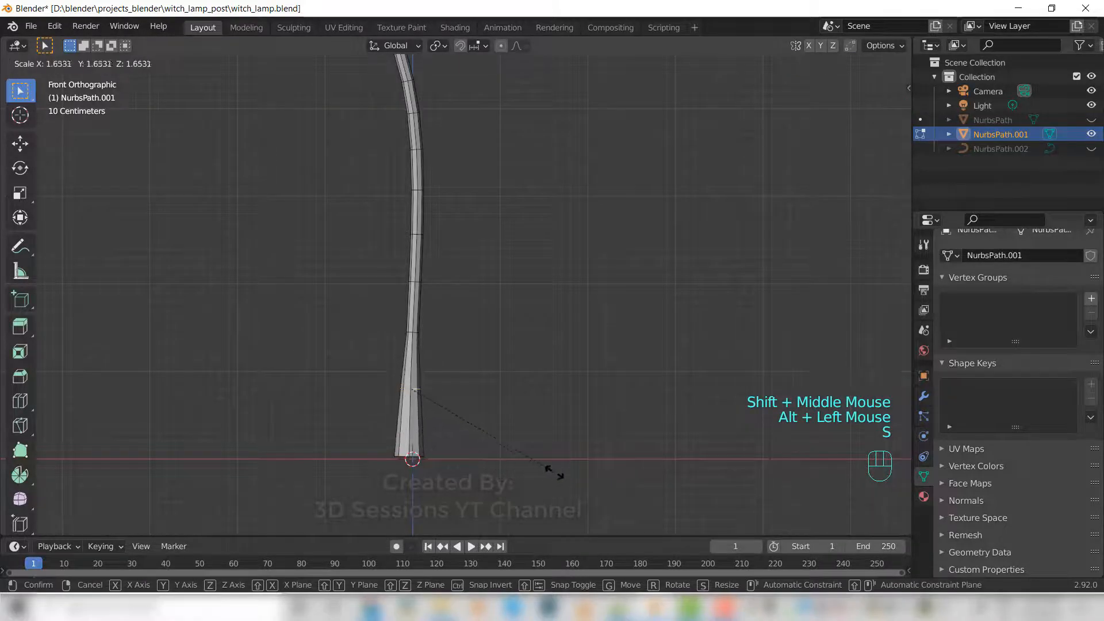
click(552, 474)
alt+click(471, 416)
key(s)
click(537, 414)
Widen the post's bottom edge loop slightly and enlarge the first loop above it to match.
alt+click(457, 495)
key(s)
click(464, 497)
alt+click(440, 467)
key(s)
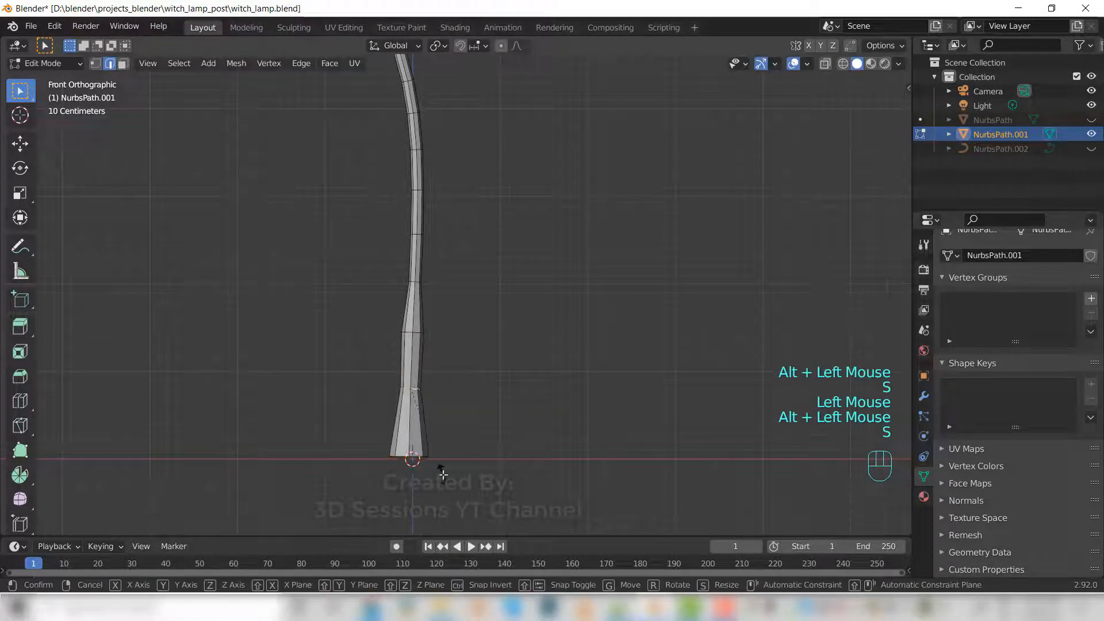
click(508, 488)
Scale the third edge loop above the base up by about 1.47 and readjust the first loop's width.
alt+click(473, 352)
scroll(480, 350, up, 2)
alt+click(484, 351)
key(s)
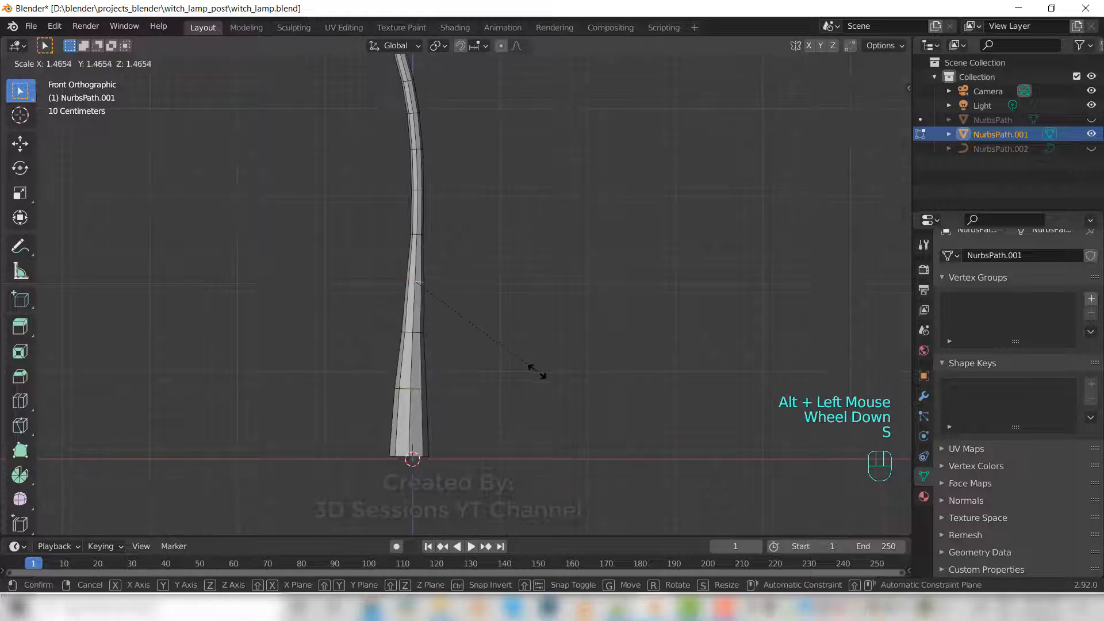
click(537, 373)
alt+click(419, 389)
key(s)
click(489, 441)
Scale the next edge loops higher up the post to blend the flared base smoothly into the shaft.
alt+click(419, 235)
key(s)
click(472, 335)
alt+click(443, 285)
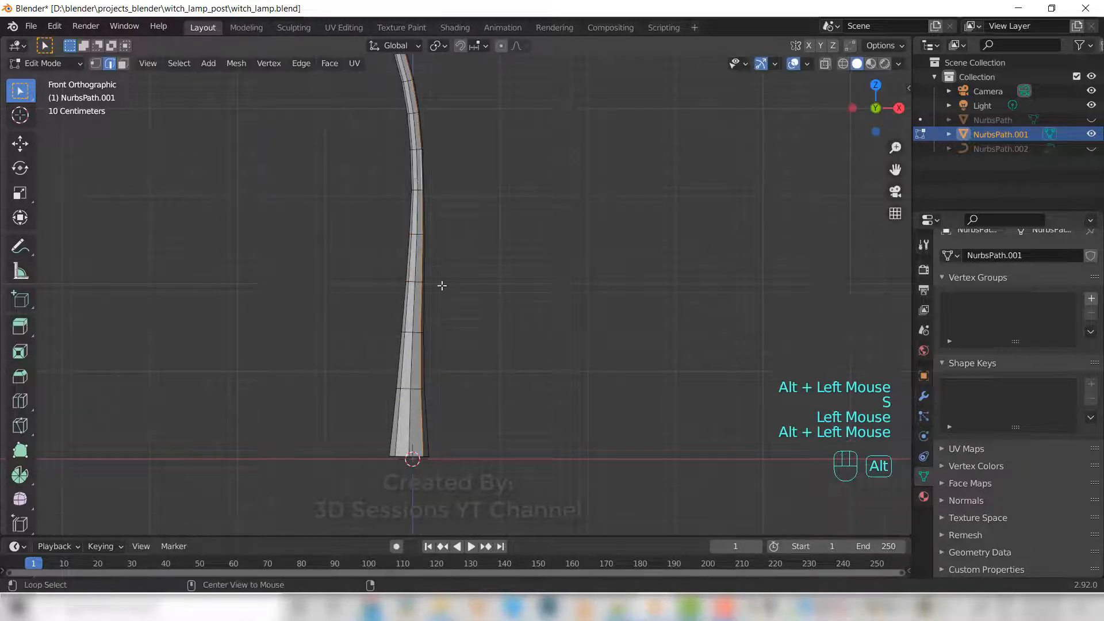
alt+click(425, 223)
scroll(423, 219, up, 2)
alt+click(409, 146)
key(s)
click(486, 316)
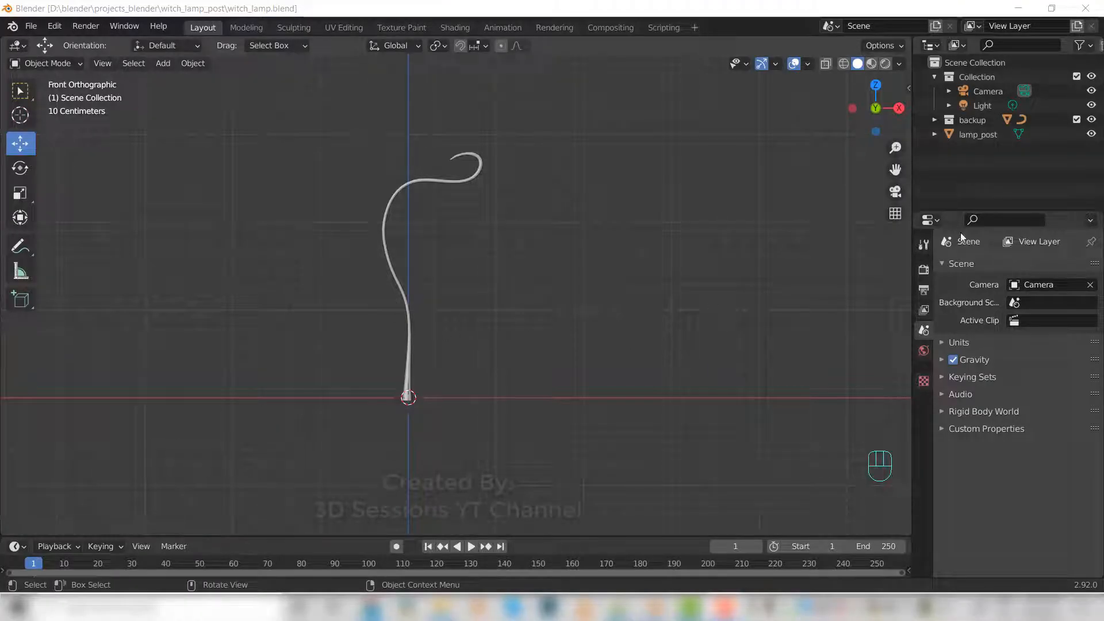
Hide the lamp_post object and add a mesh cube at the world origin.
click(474, 179)
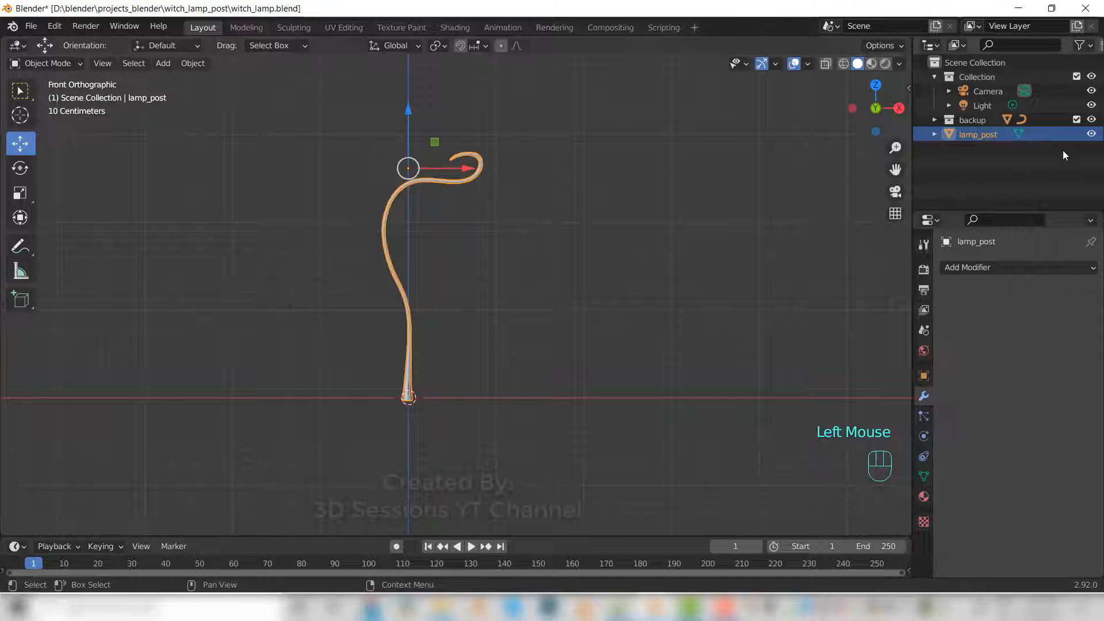
click(1091, 134)
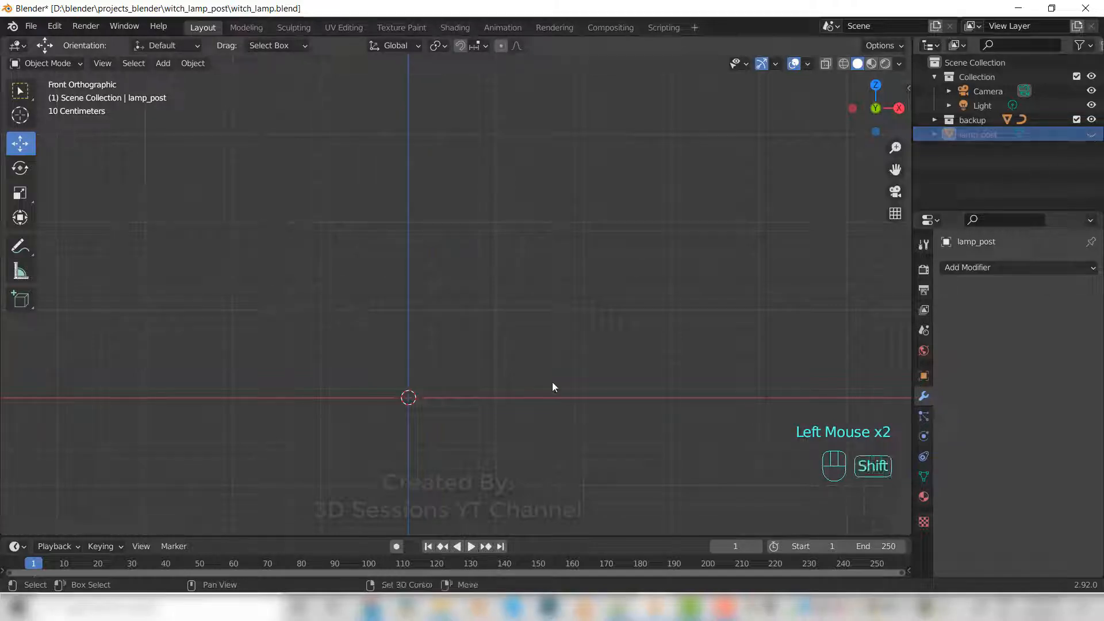
key(shift+a)
mouse_move(527, 304)
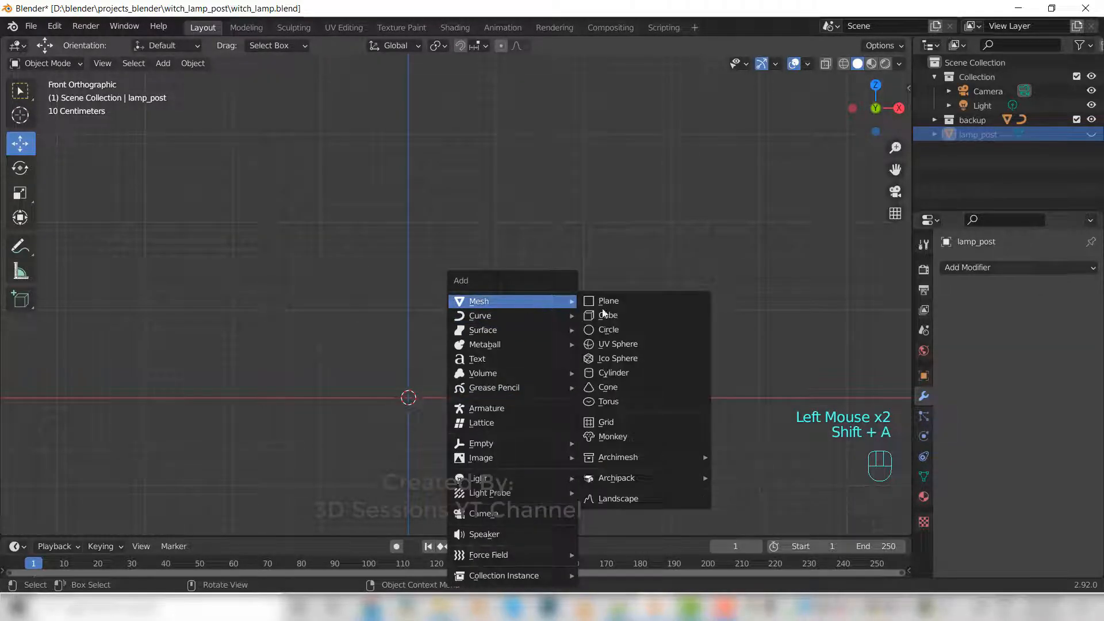
click(607, 315)
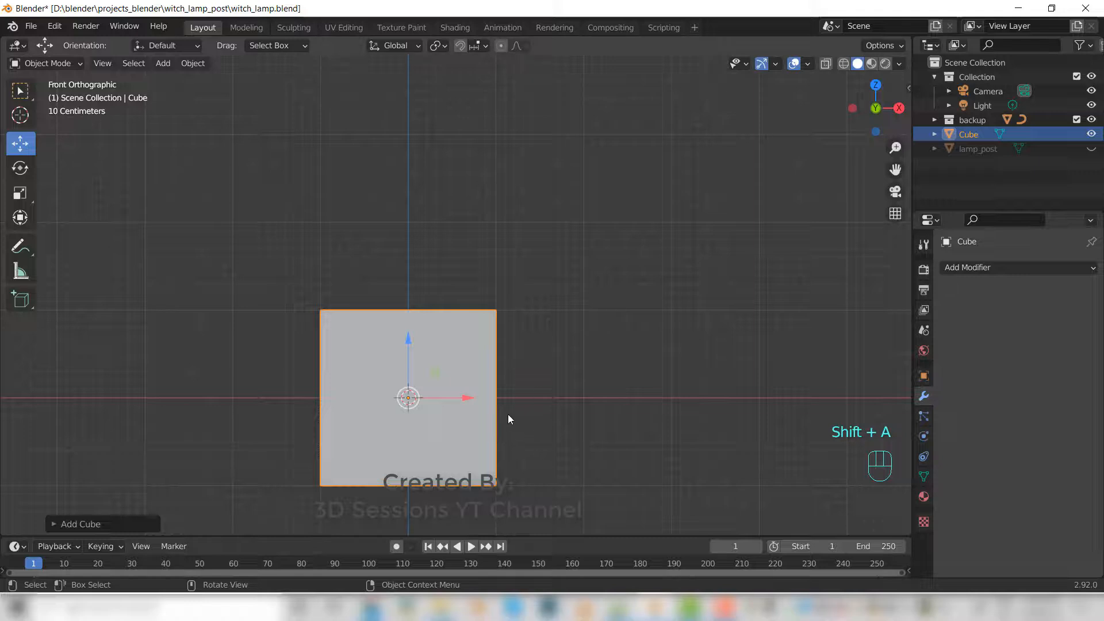
Scale the cube along X to less than half its width.
shift+middle_drag(508, 417, 547, 340)
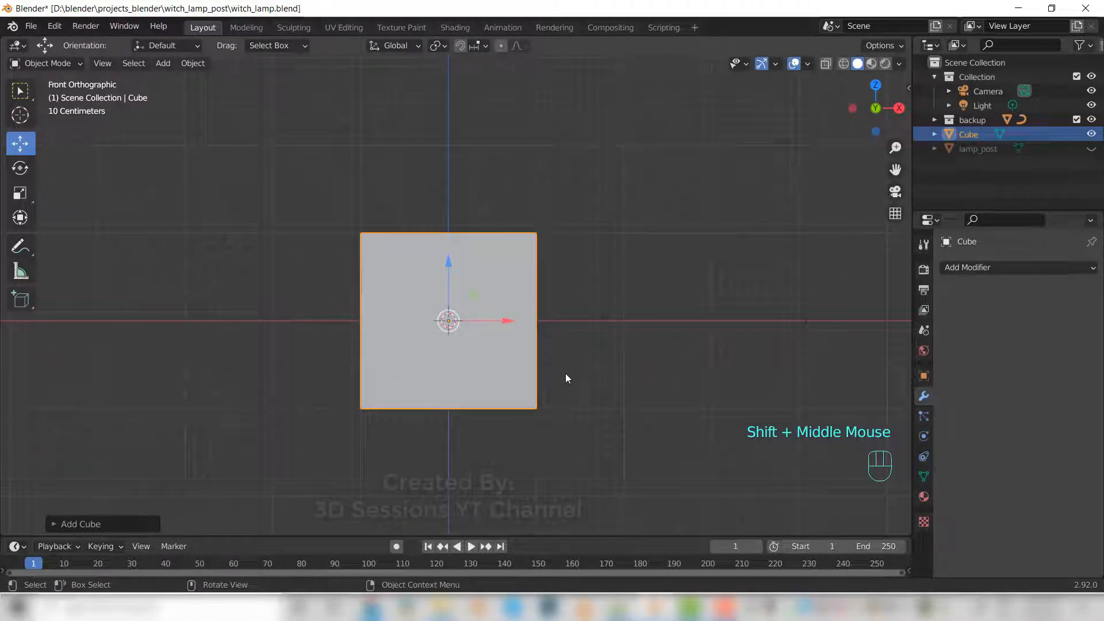
key(s)
key(x)
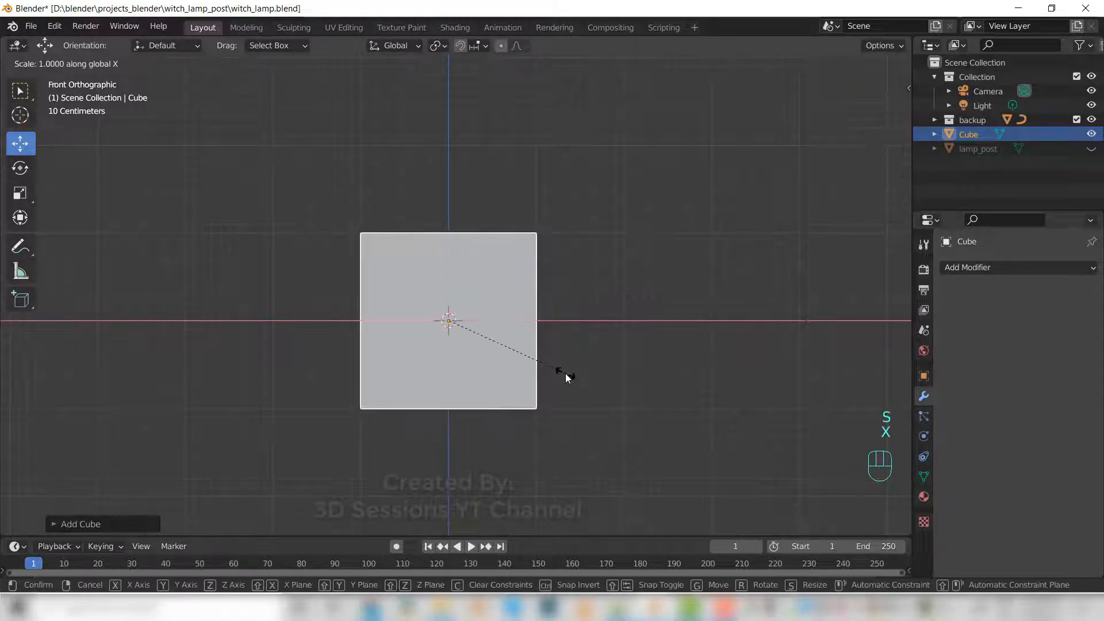
click(503, 346)
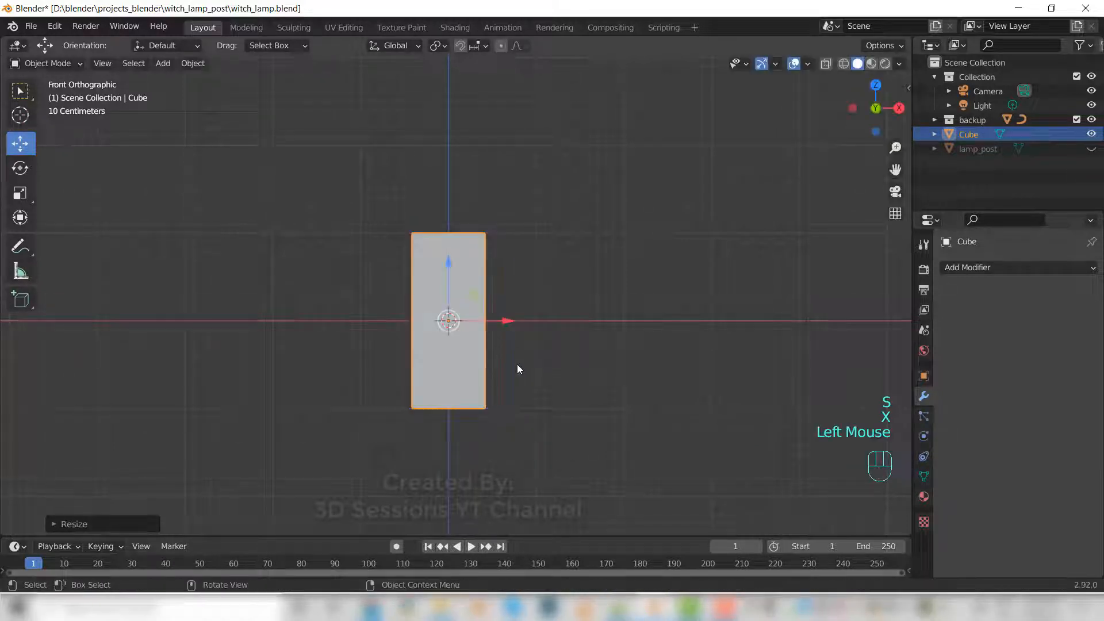
Scale the cube along Y to less than half its depth, giving a tall box with a nearly square footprint.
key(grave)
click(413, 365)
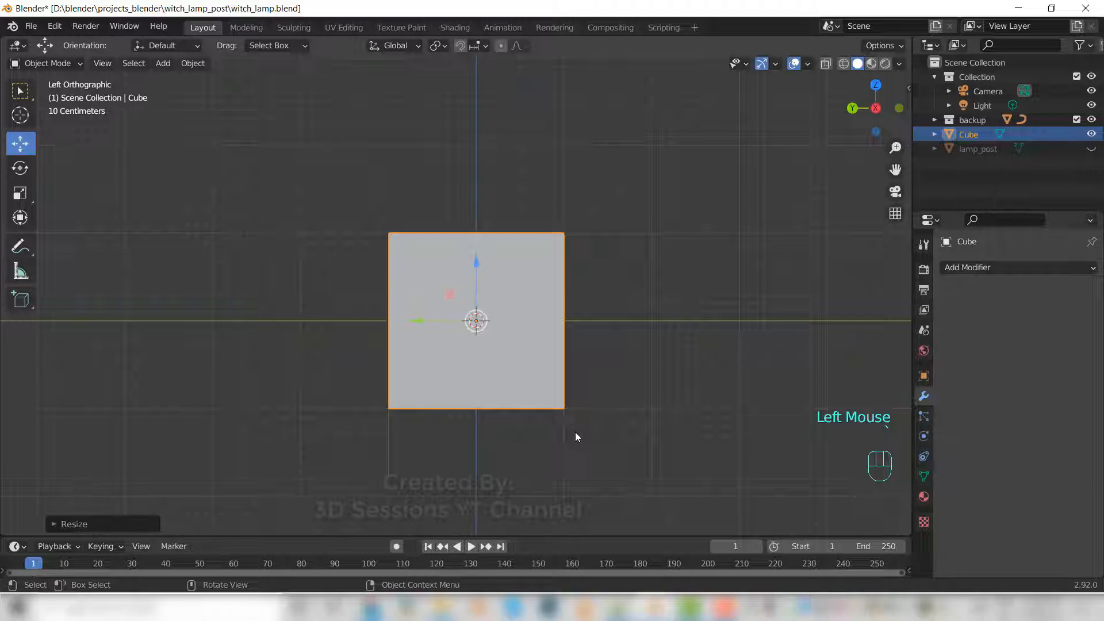
key(s)
key(y)
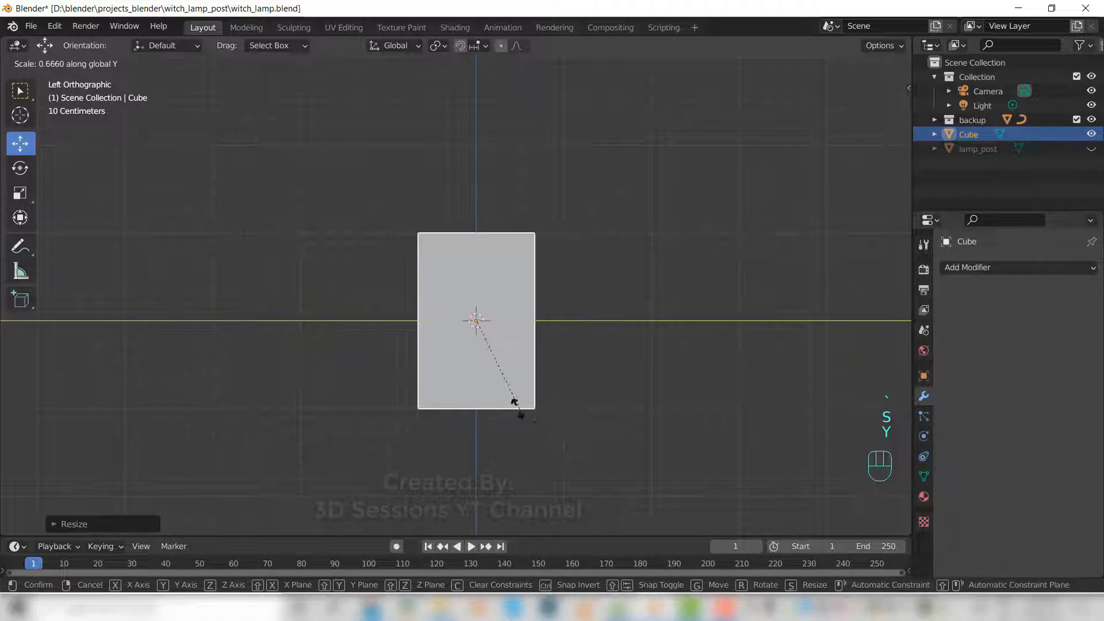
click(485, 387)
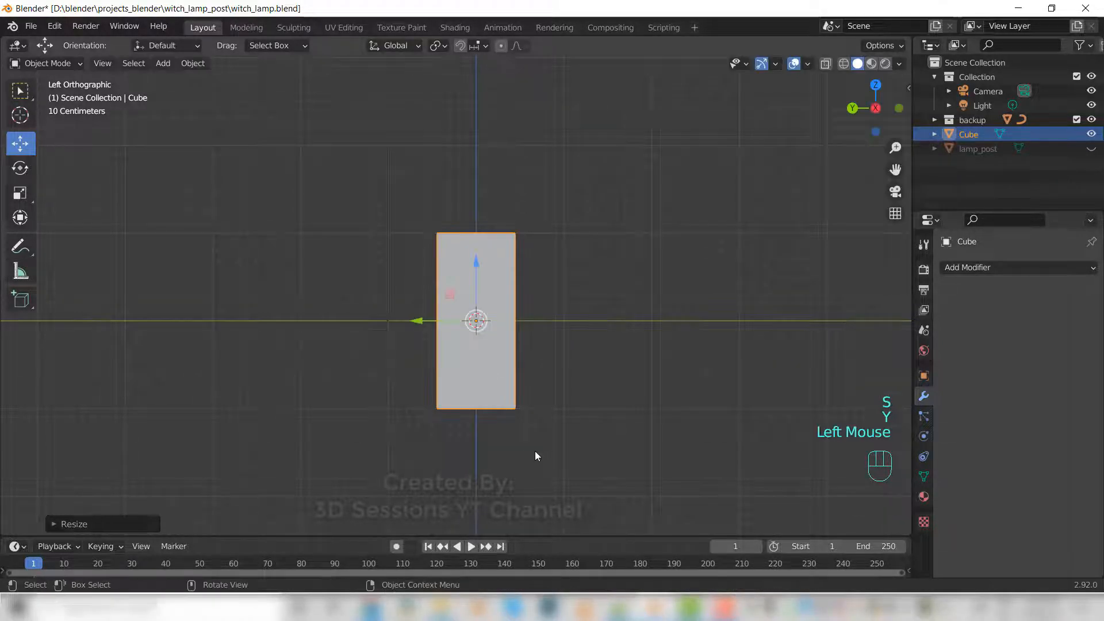
key(grave)
click(501, 301)
key(grave)
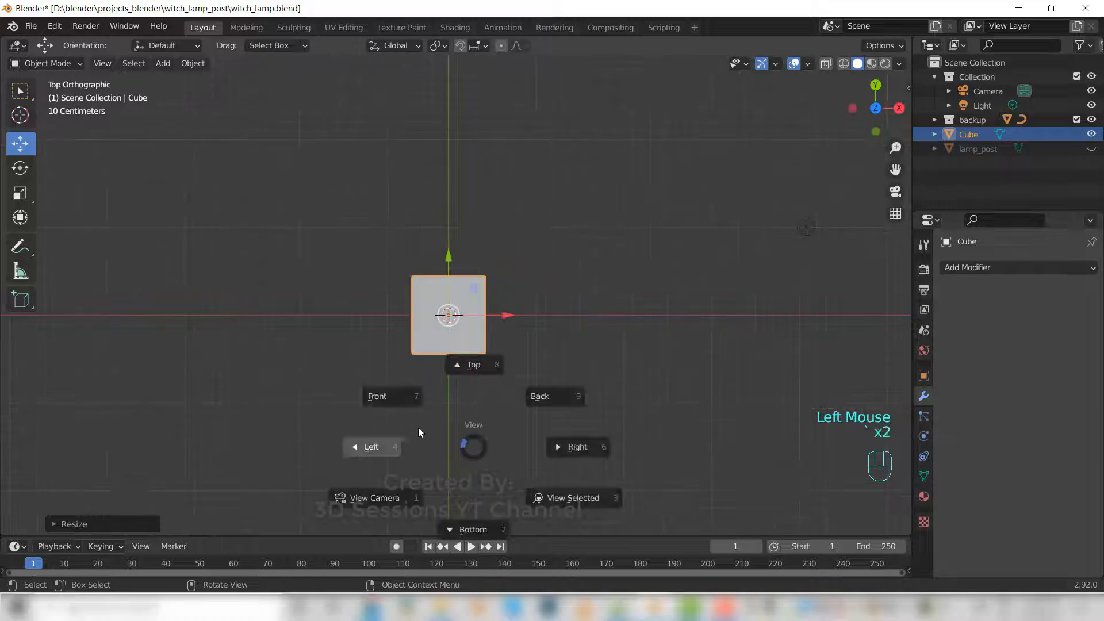
click(384, 400)
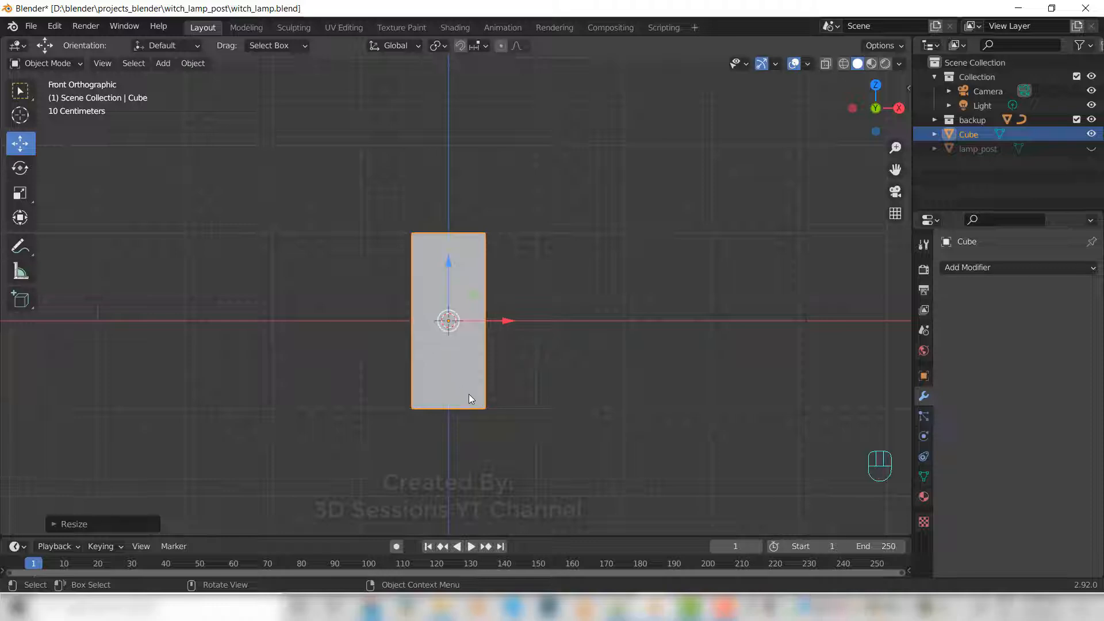
Duplicate the tall box in place and turn on X-ray display, keeping both boxes shown.
key(shift+d)
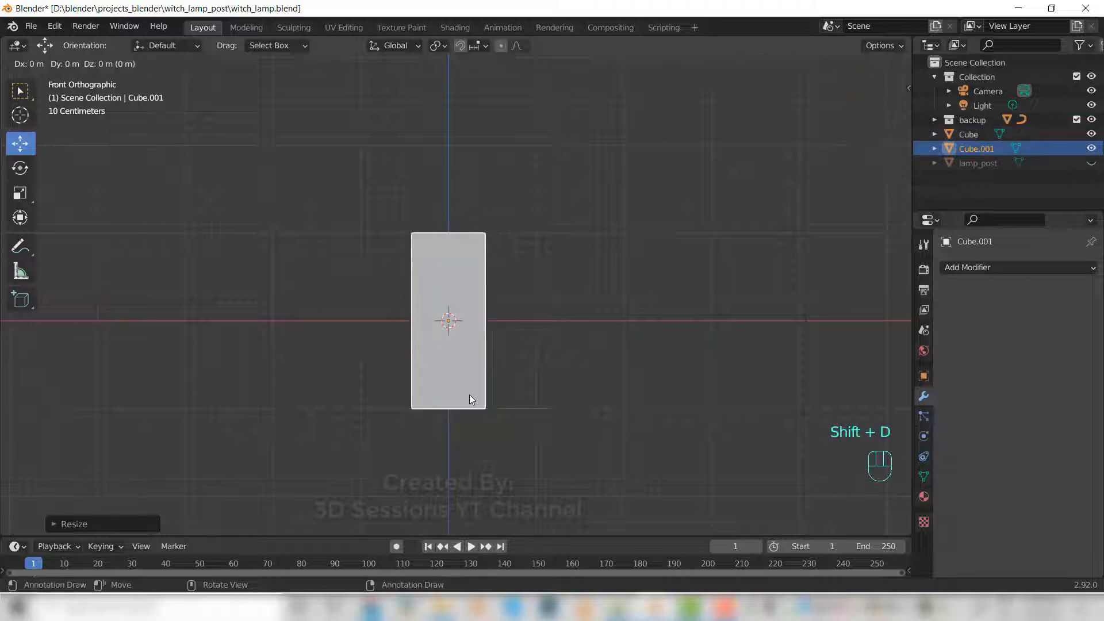
click(469, 394)
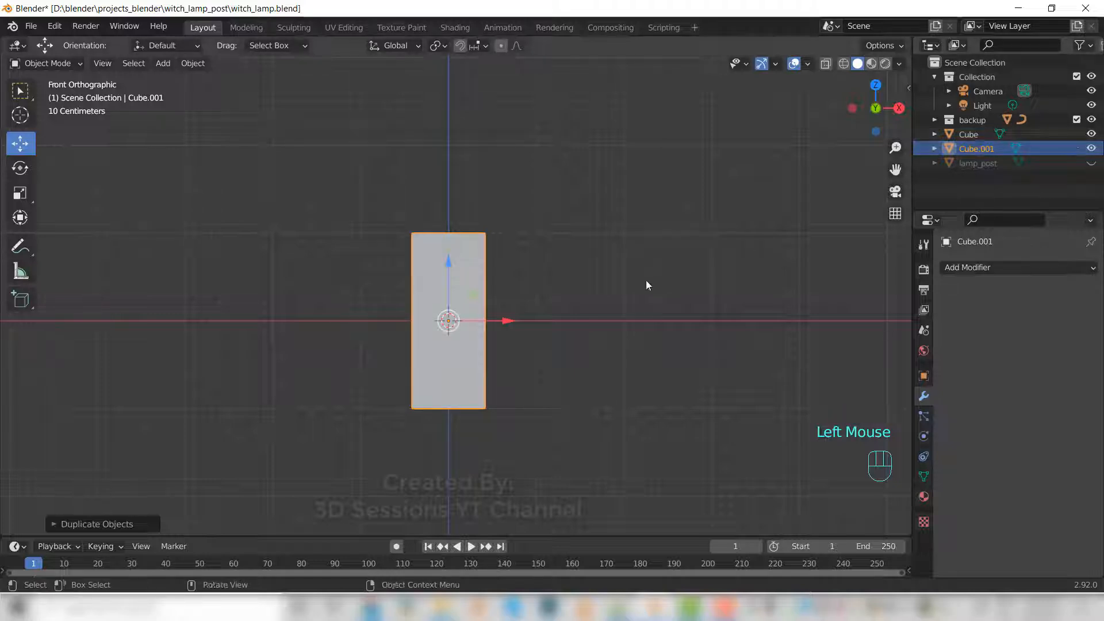
key(alt+z)
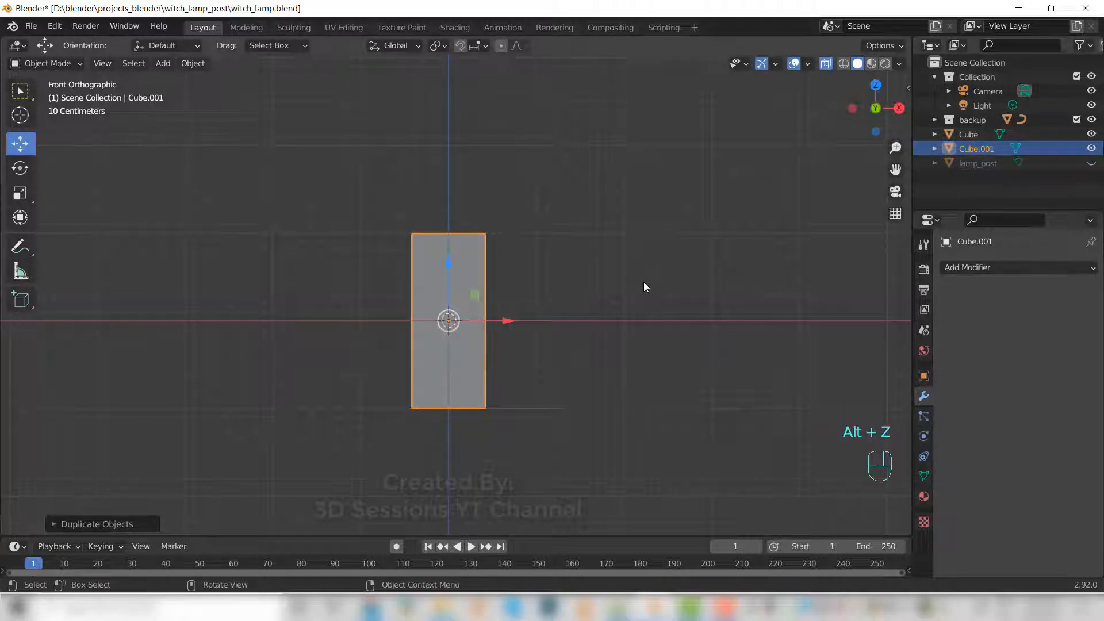
click(1091, 134)
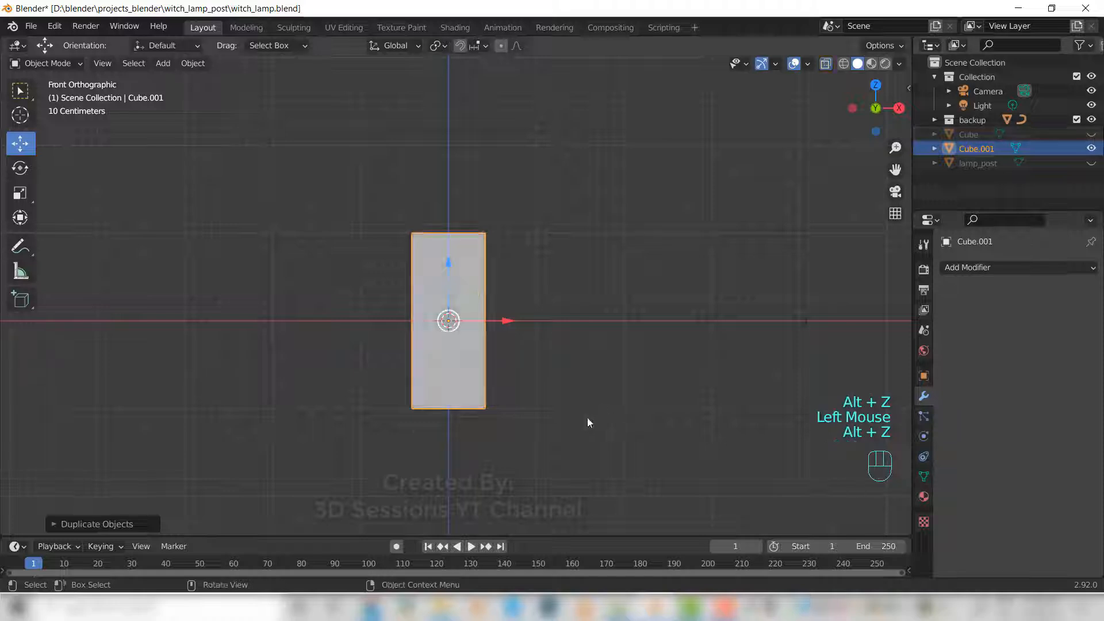
key(alt+z)
key(z)
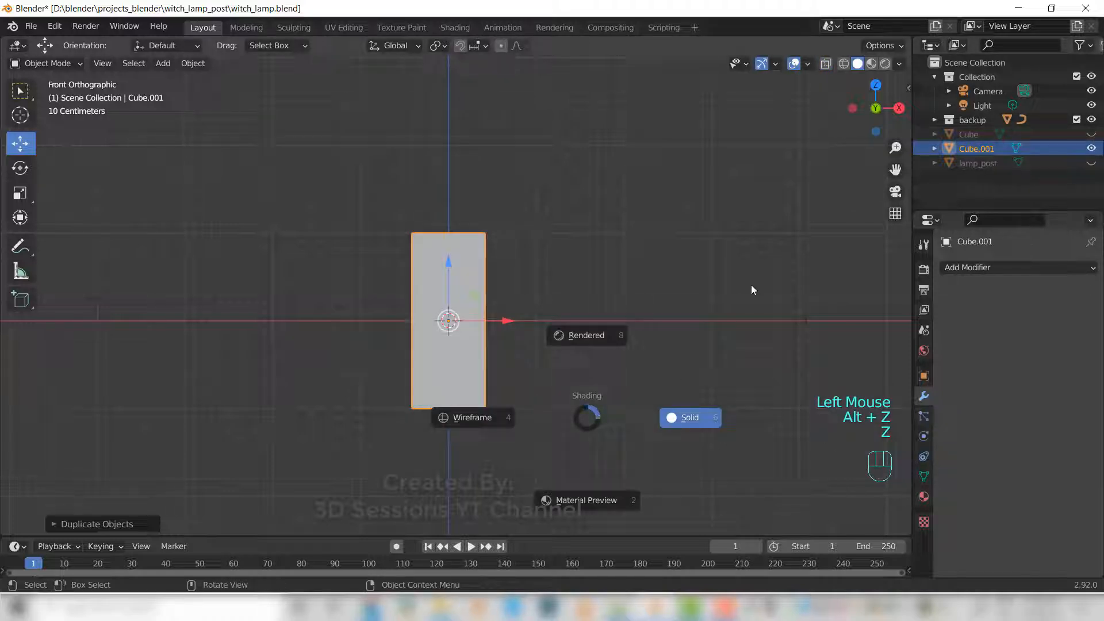
click(1091, 134)
key(alt+z)
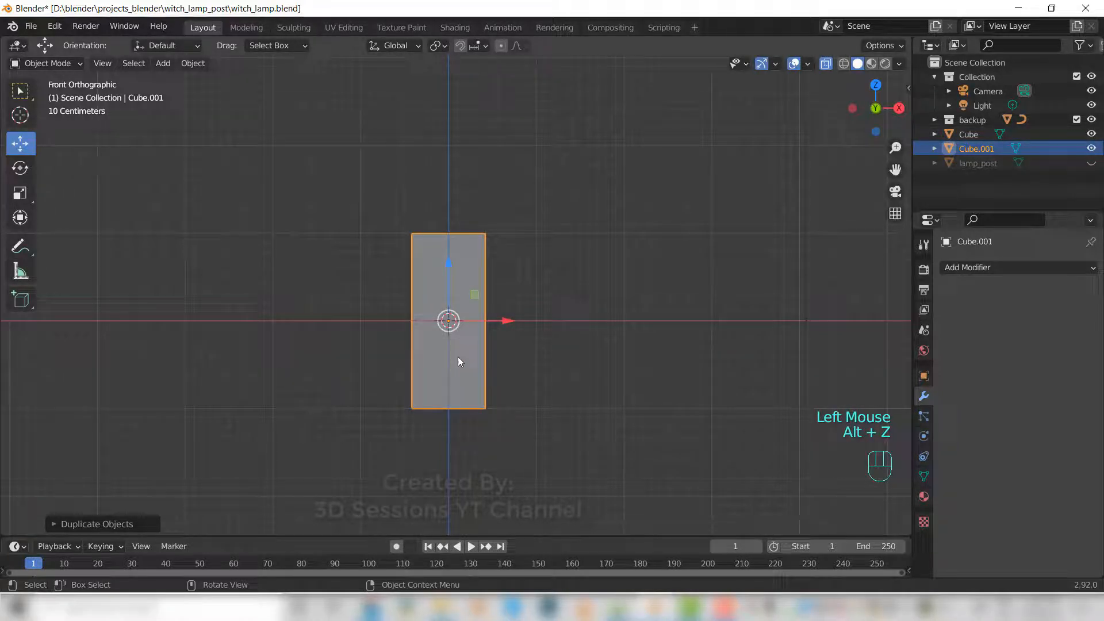
Scale the duplicate box up slightly in all directions, and widen it by about 1.1 in X and Y only.
key(s)
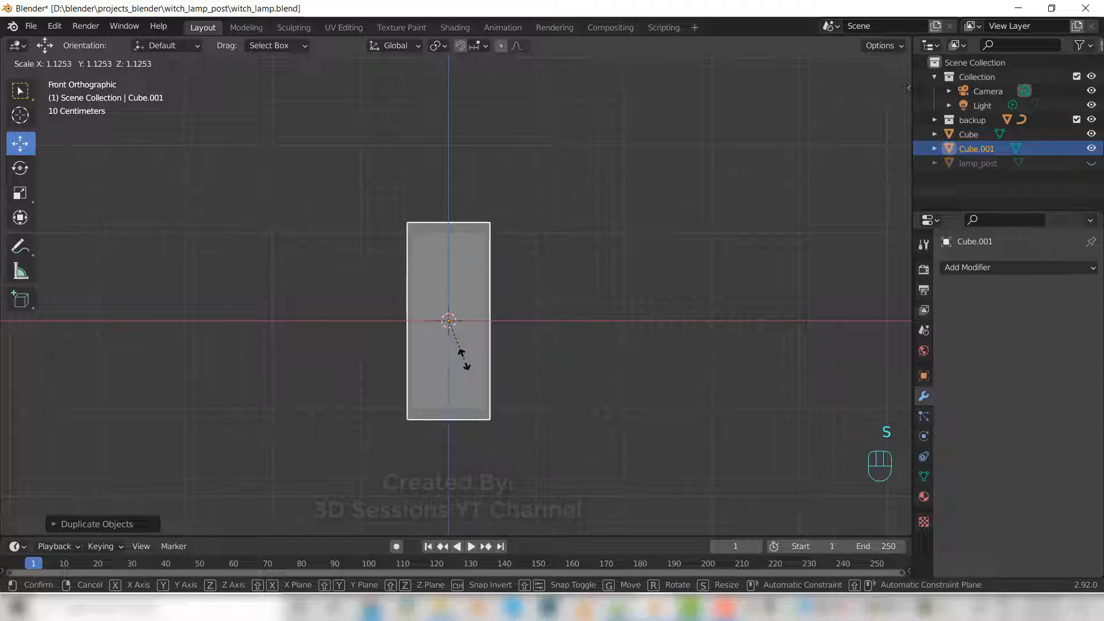
click(464, 357)
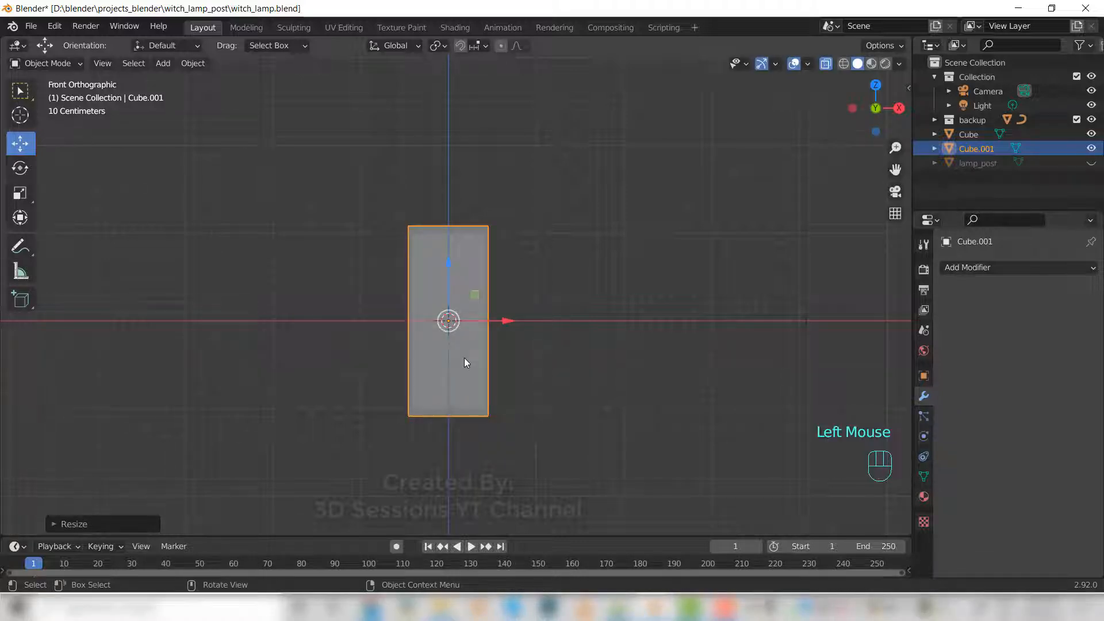
key(s)
key(x)
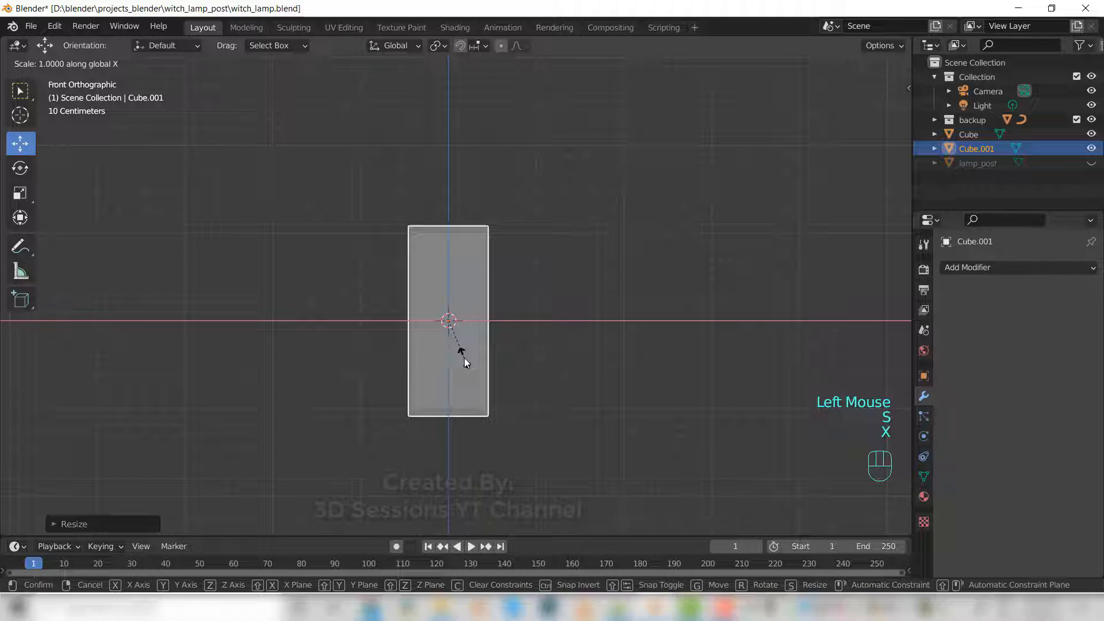
middle_click(464, 358)
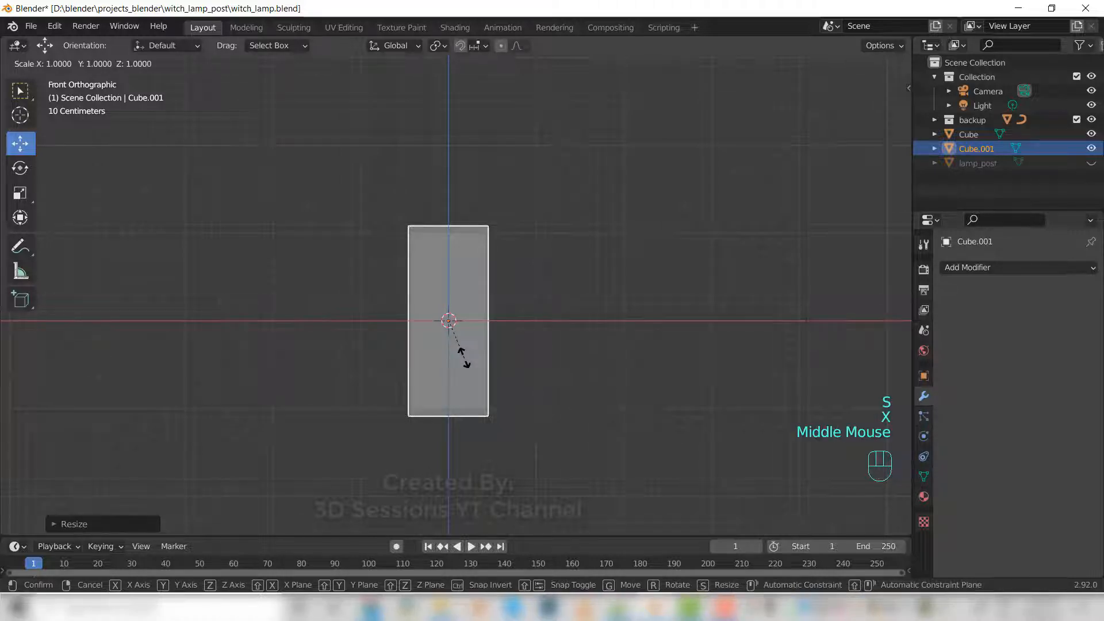
key(s)
key(shift+z)
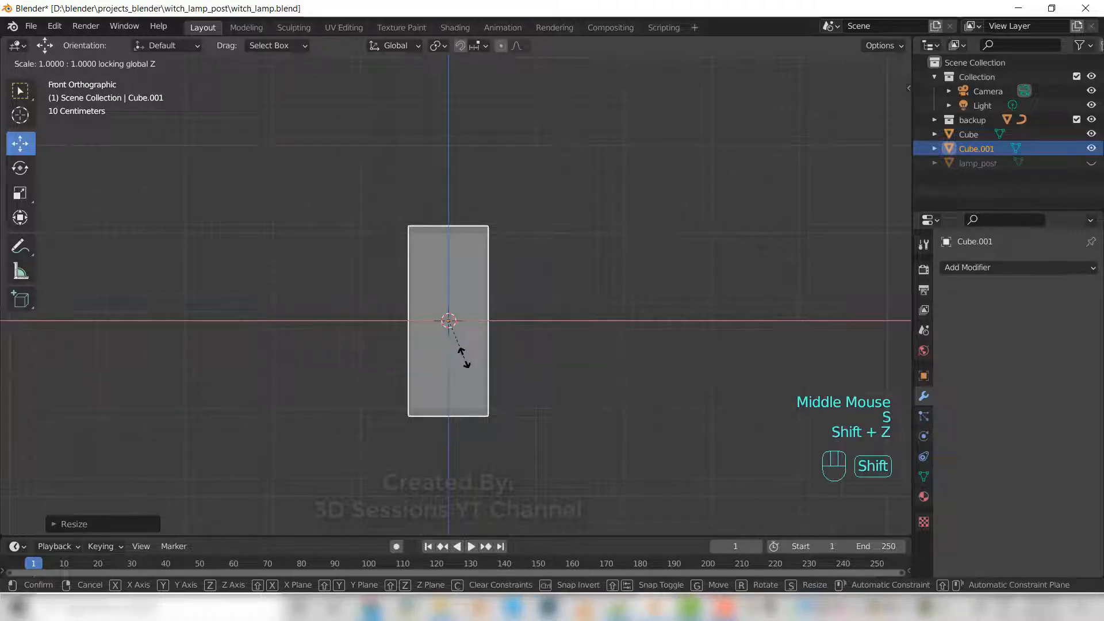
key(shift+z)
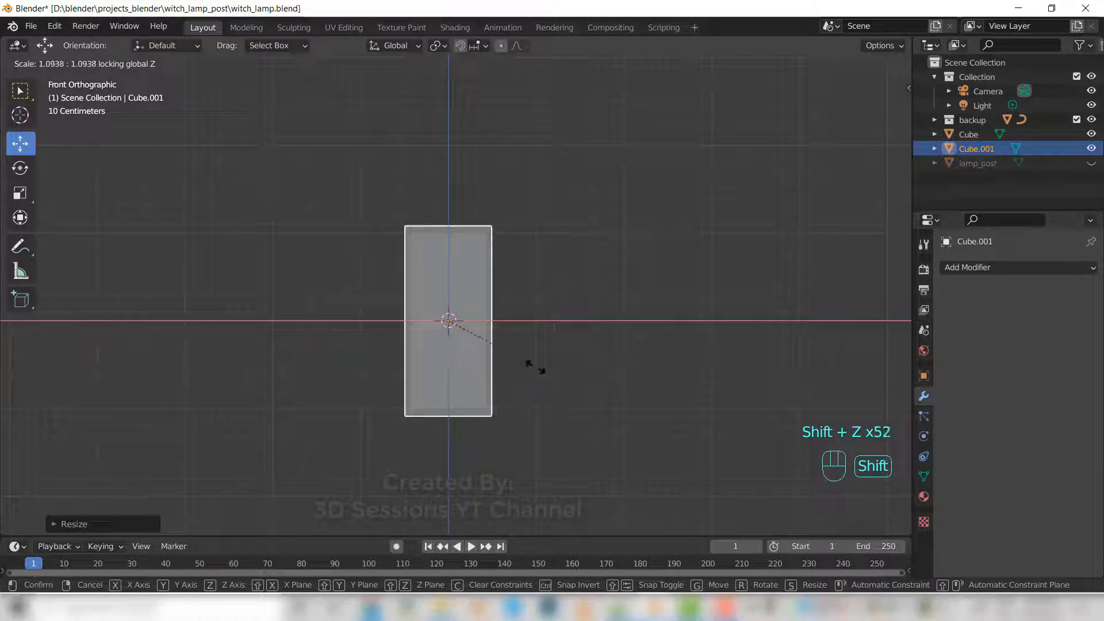
shift+click(536, 367)
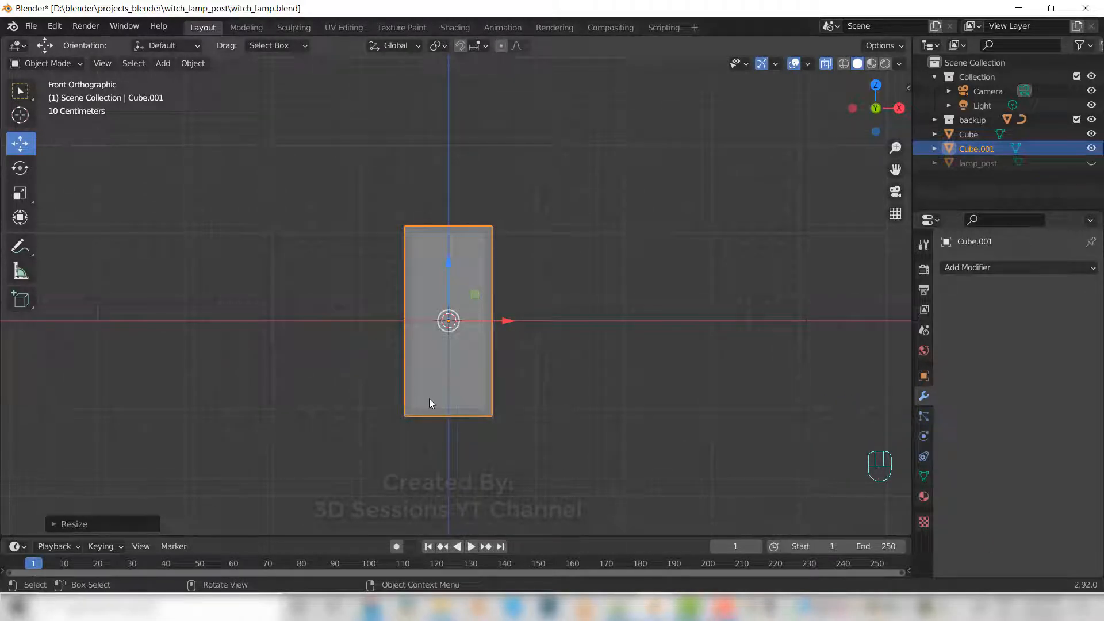
Add a horizontal loop cut around the outer box, slid down close to its bottom edge.
key(grave)
key(Tab)
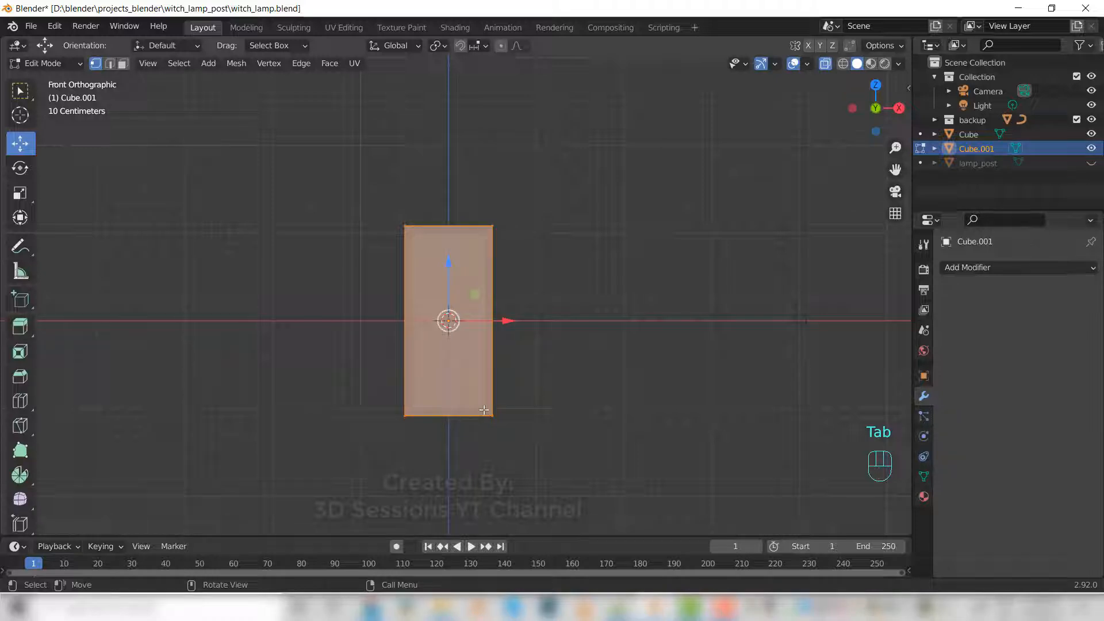
key(ctrl+r)
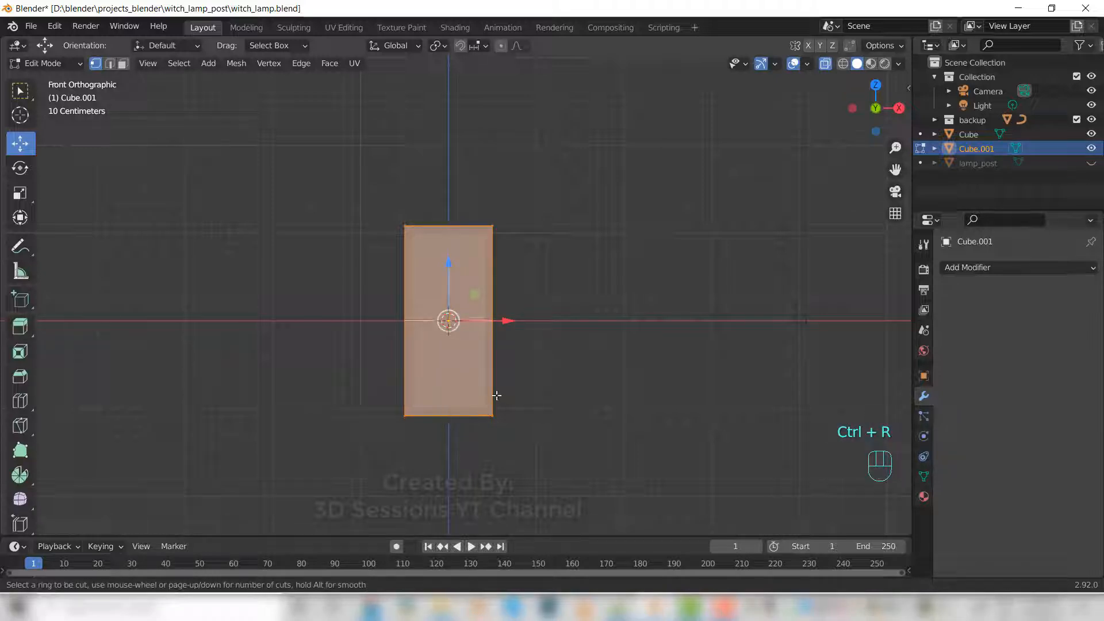
click(496, 395)
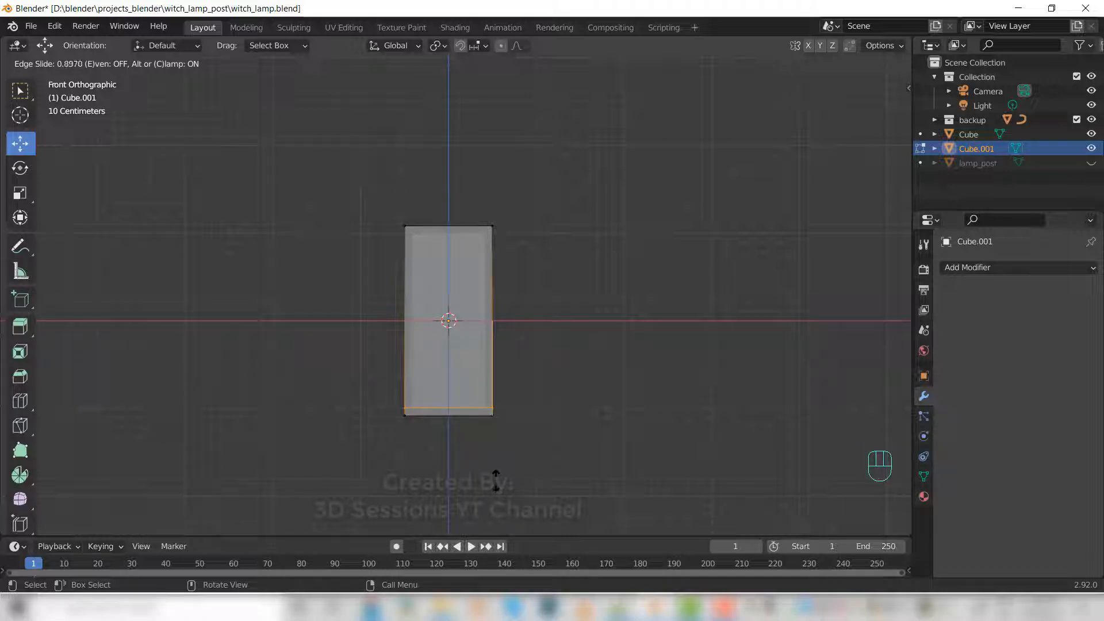
click(495, 480)
Select the narrow ring of side faces along the outer box's bottom, in face selection mode.
key(3)
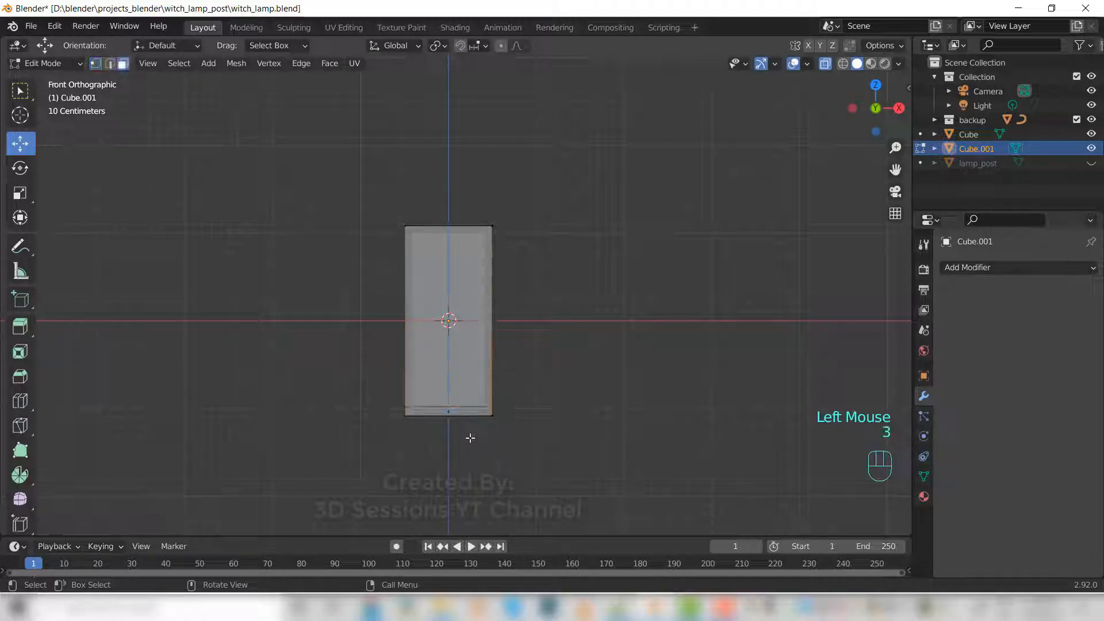
alt+click(488, 410)
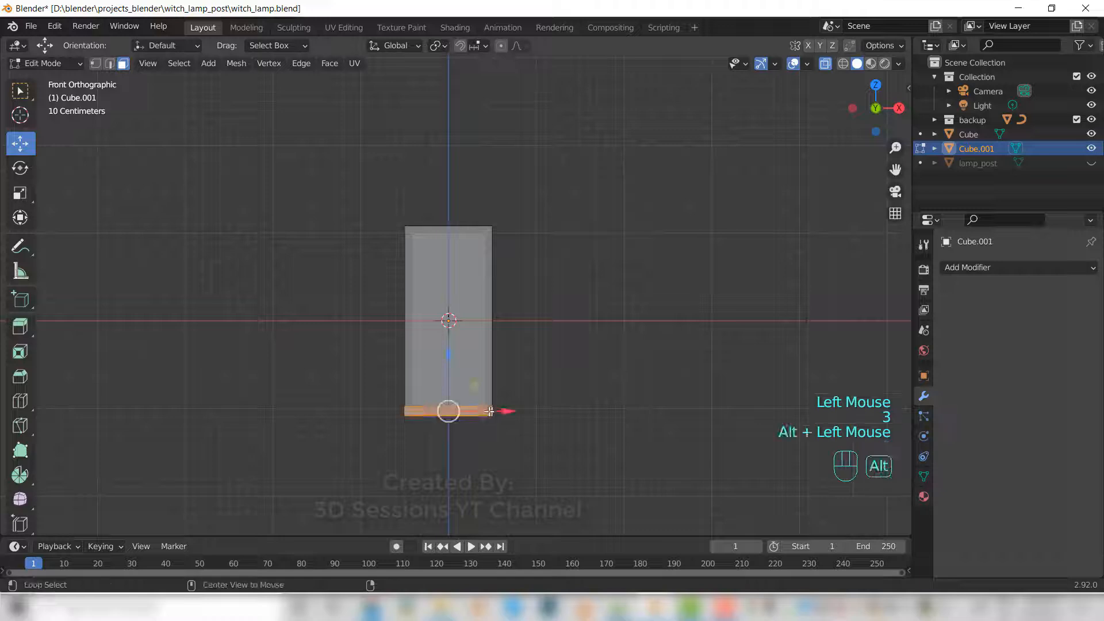
middle_drag(550, 441, 476, 450)
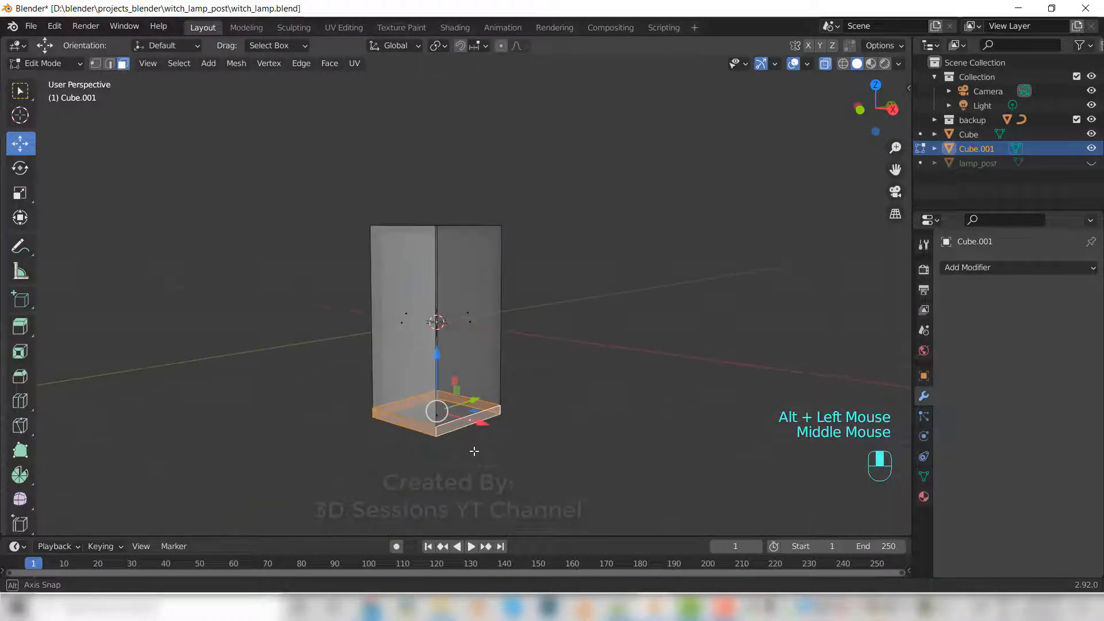
key(grave)
click(305, 395)
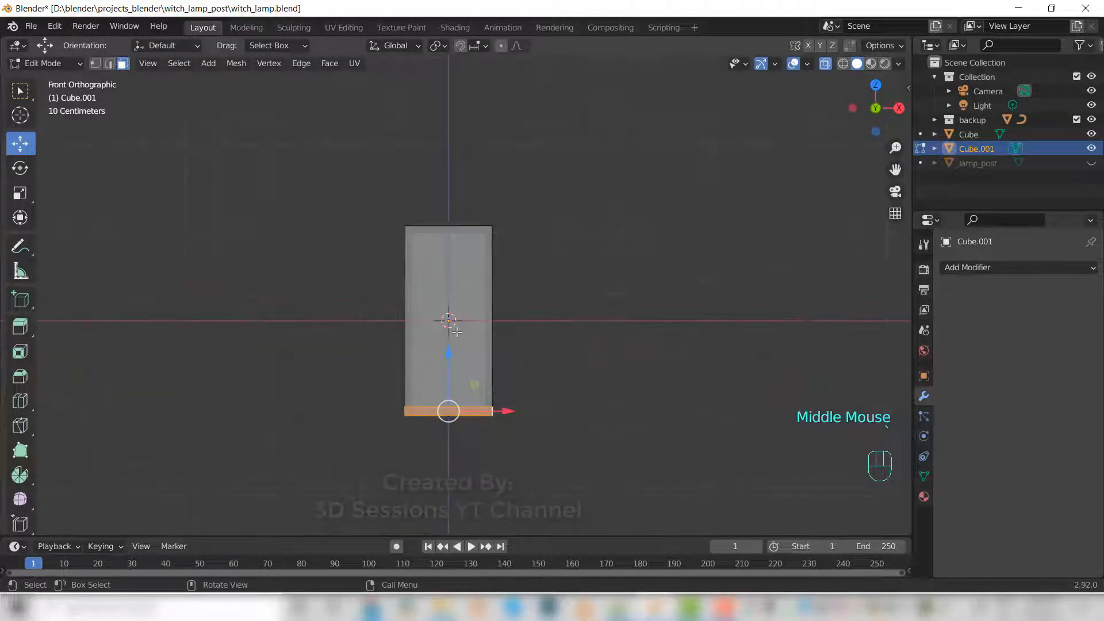
Try to extrude the bottom face ring outward along its normals in front view, and undo the extrusion.
right_click(456, 287)
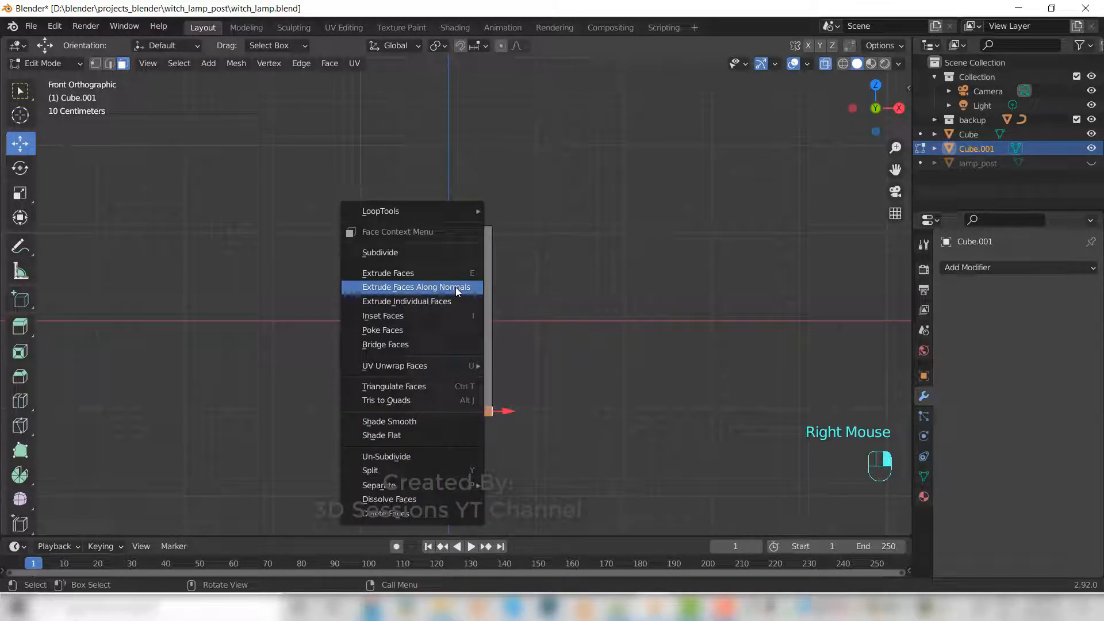
click(456, 289)
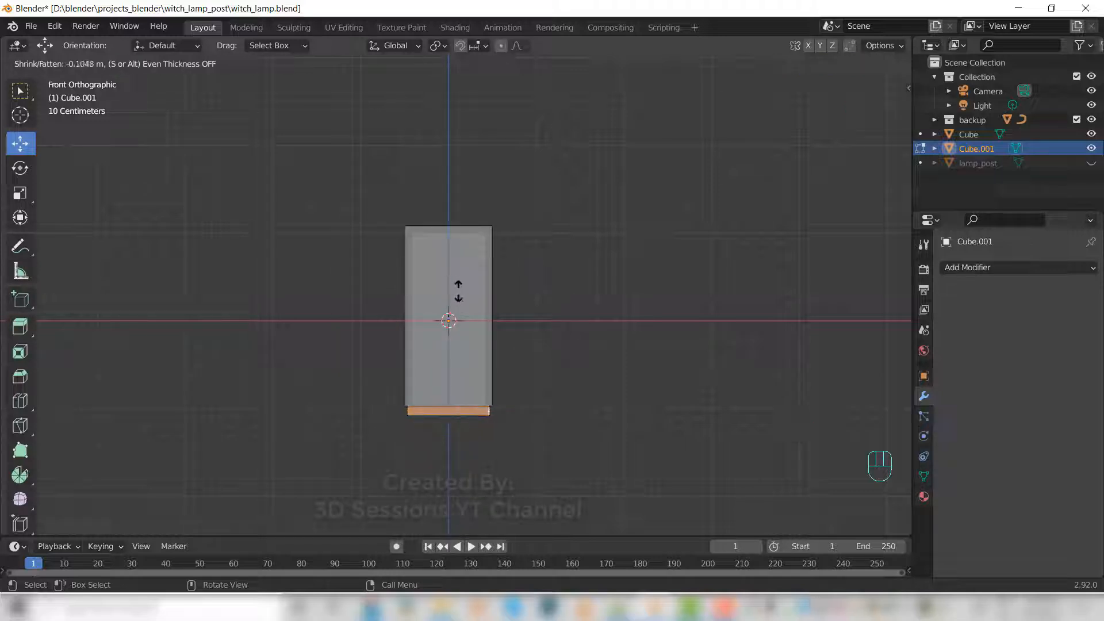
click(416, 340)
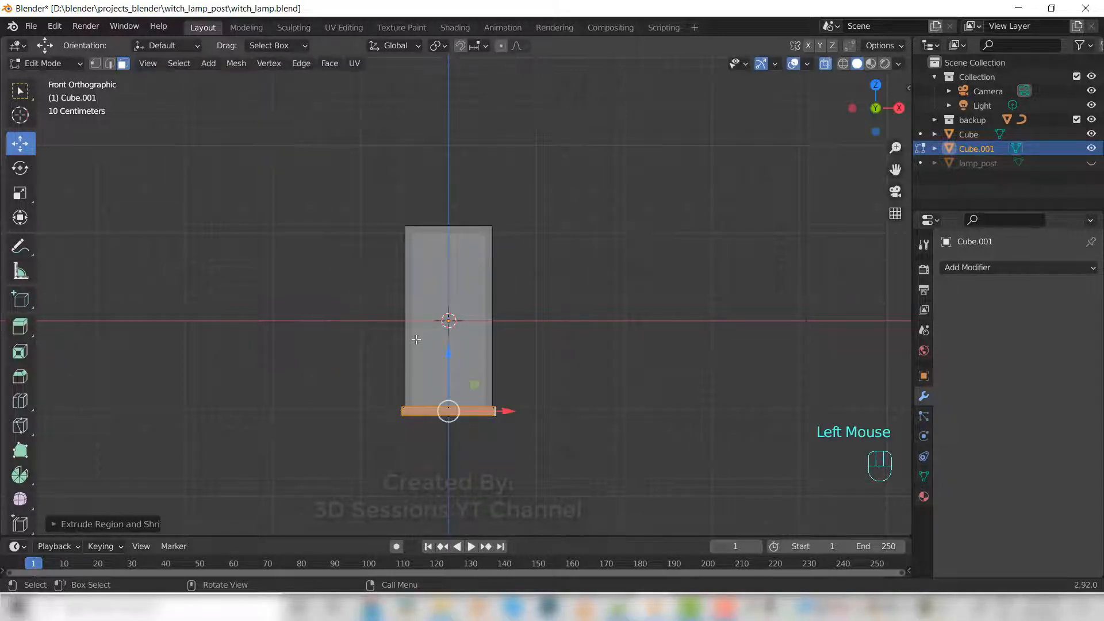
key(ctrl+z)
From the top view, extrude the bottom face ring outward along its normals by about 0.2 m to form a base ledge.
key(grave)
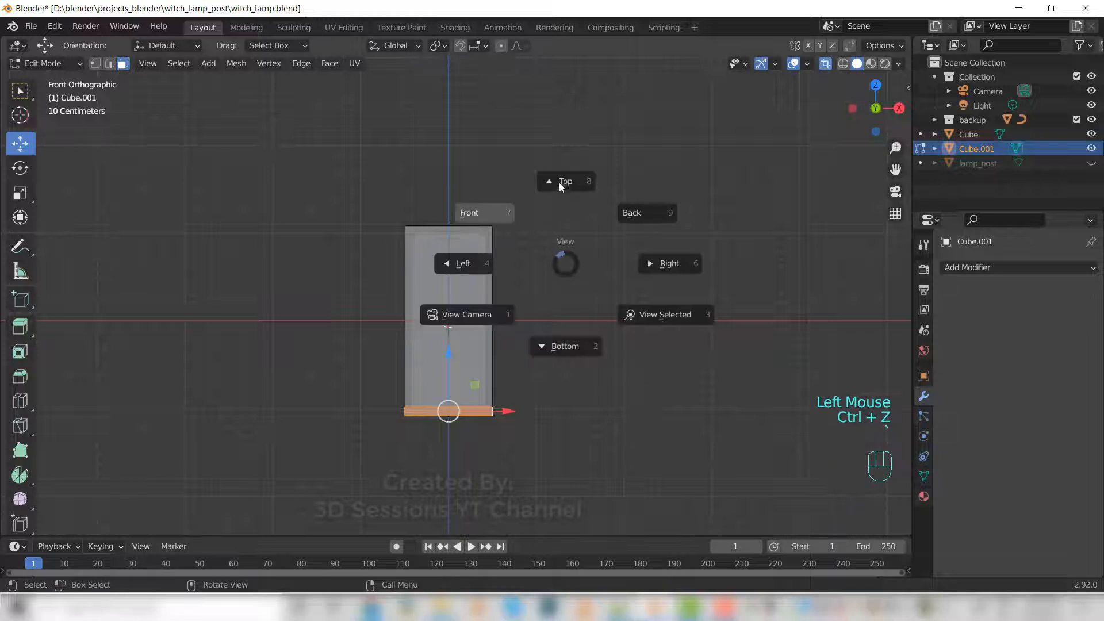
right_click(463, 326)
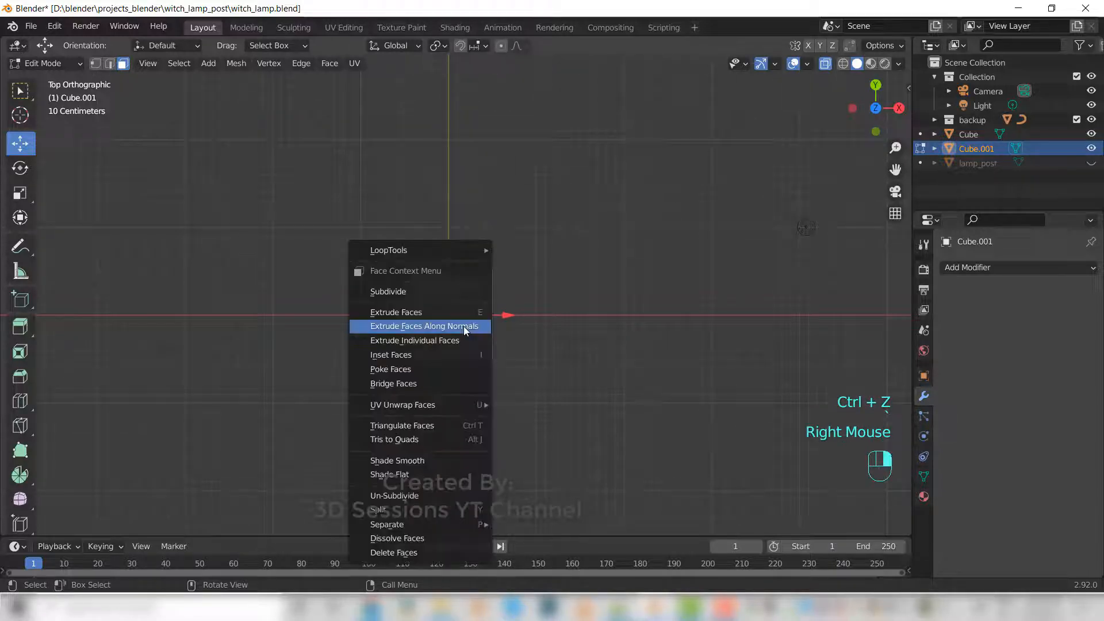
click(464, 326)
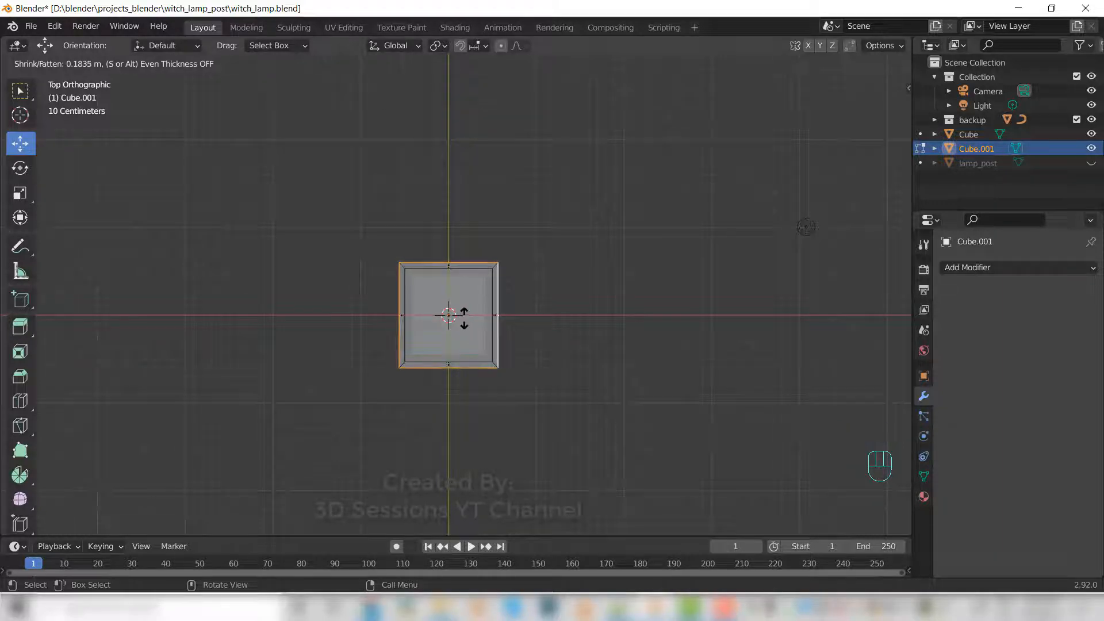
click(461, 315)
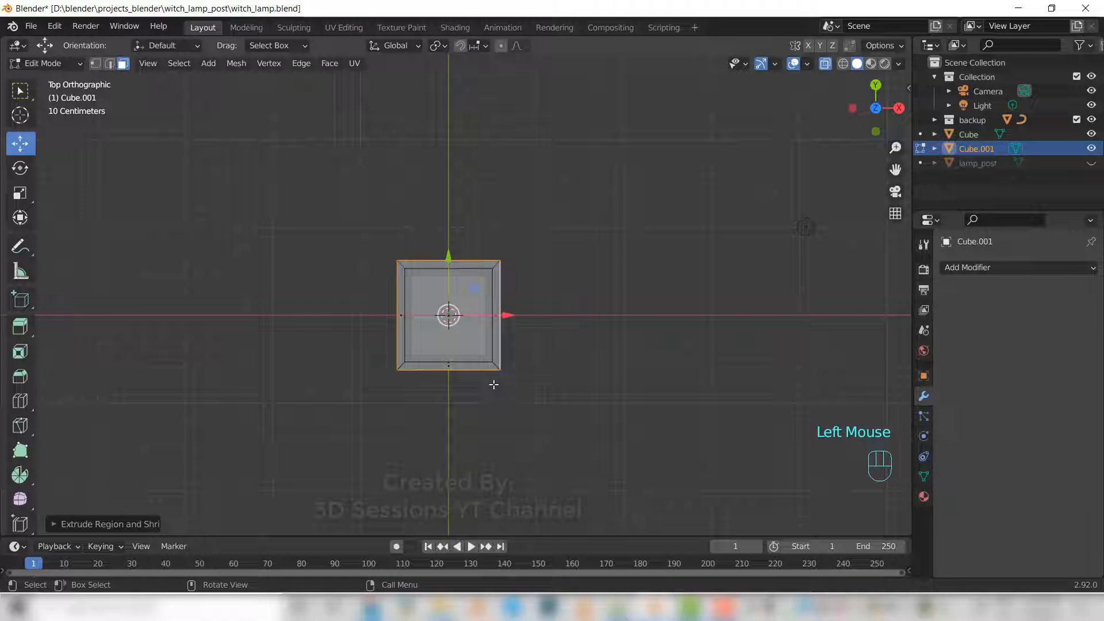
Turn off X-ray display, return to Object Mode and check the base ledge, ending in front view.
key(grave)
click(446, 313)
key(alt+z)
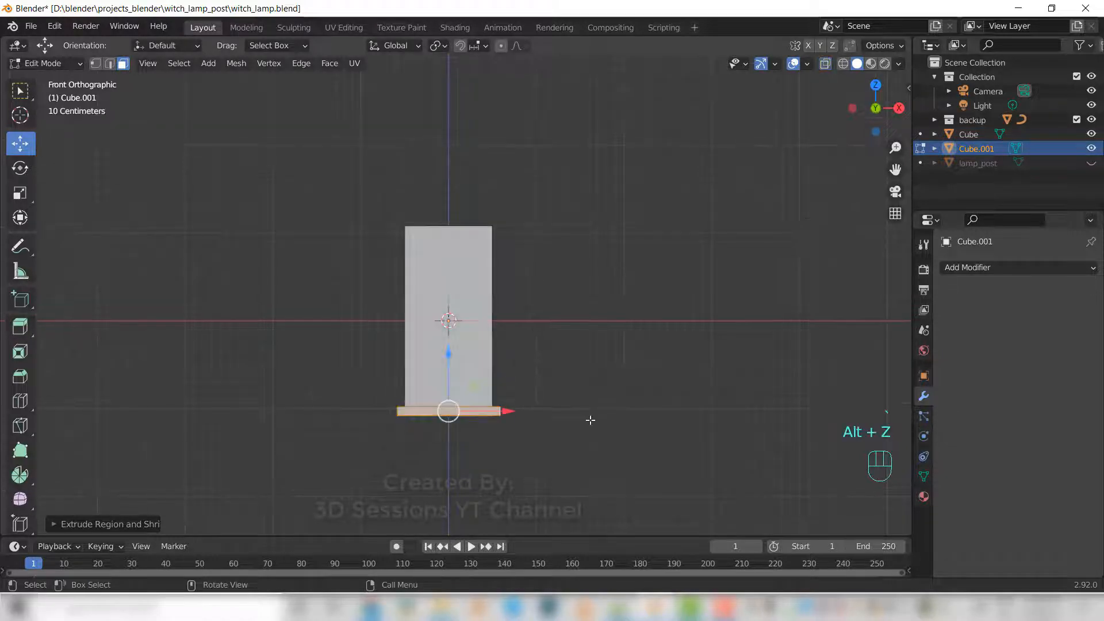
click(520, 433)
key(Tab)
middle_drag(481, 430, 491, 450)
key(grave)
click(286, 232)
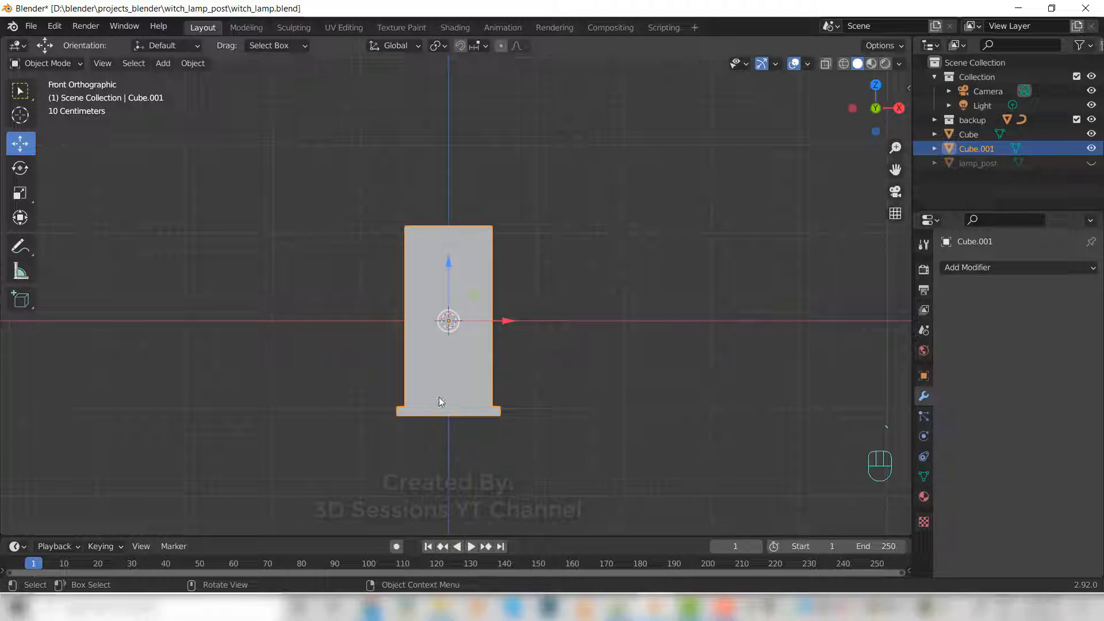
Add two vertical loop cuts to the front of the outer box and scale them apart along X, close to its side edges.
key(Tab)
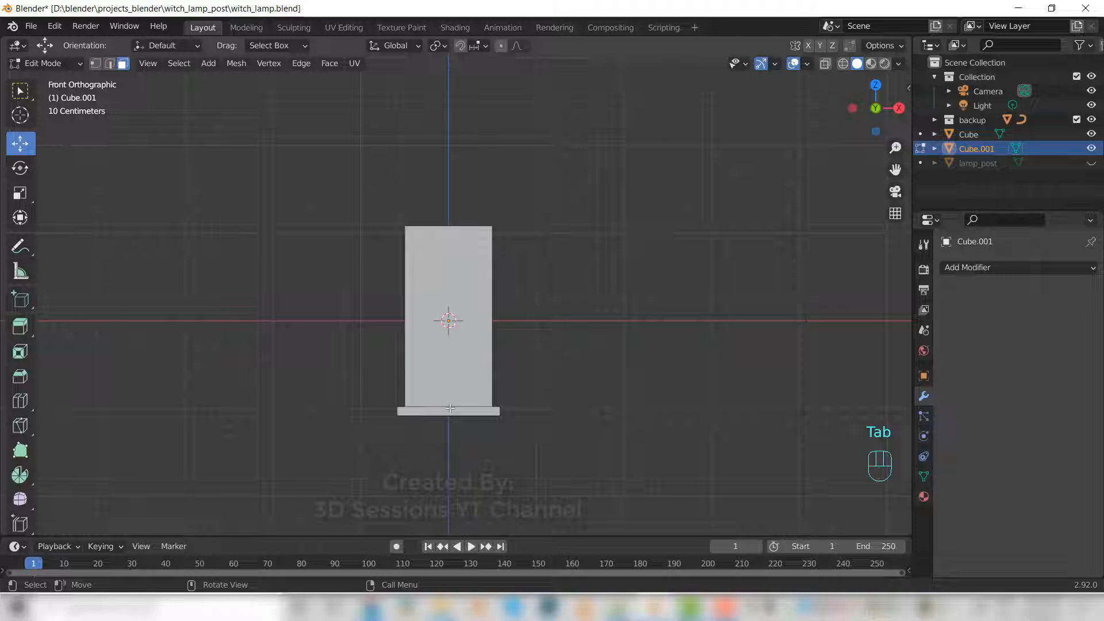
key(ctrl+r)
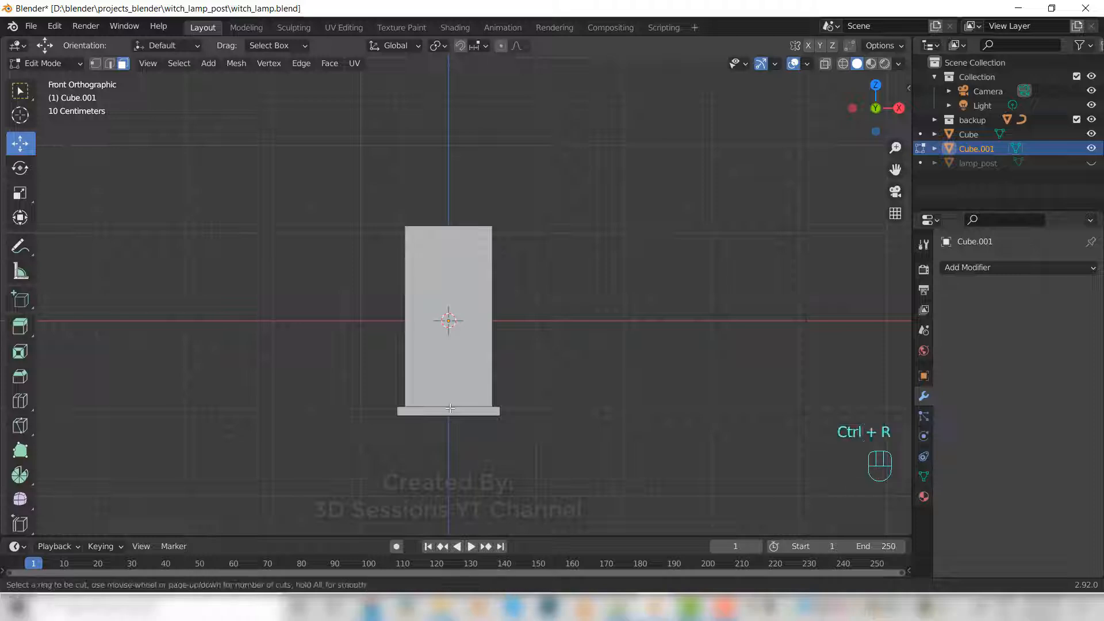
scroll(449, 408, up, 1)
click(449, 408)
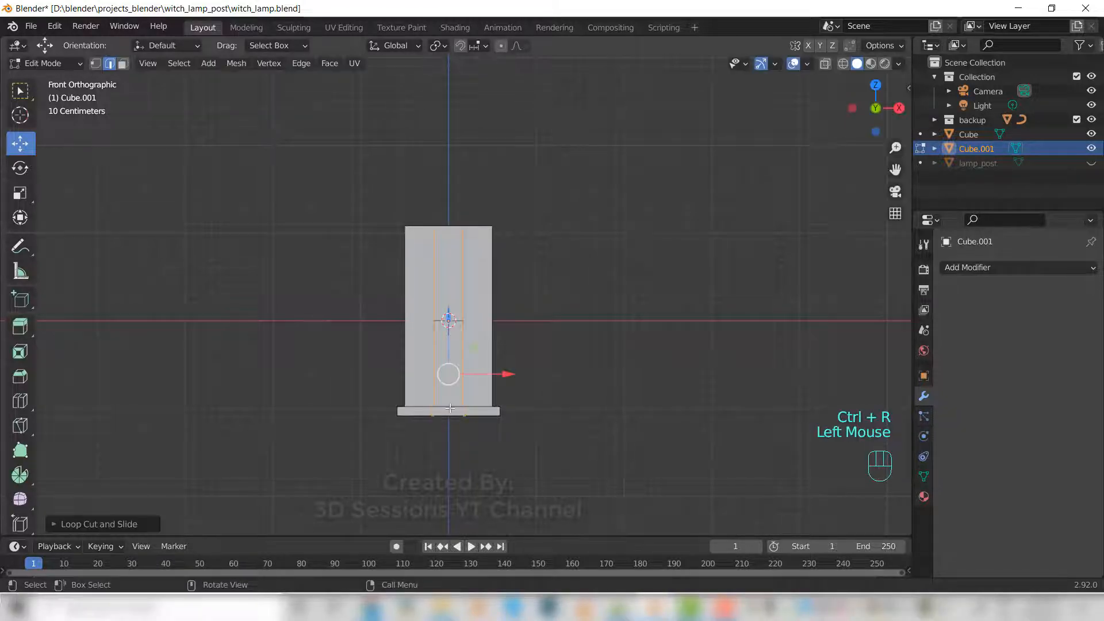
key(s)
key(x)
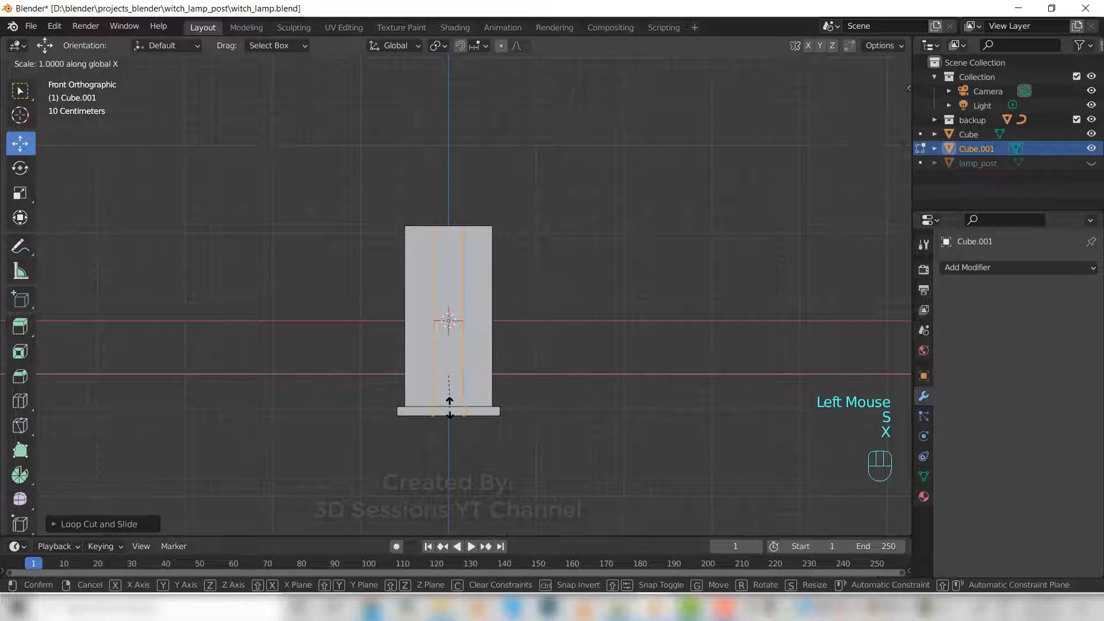
click(513, 420)
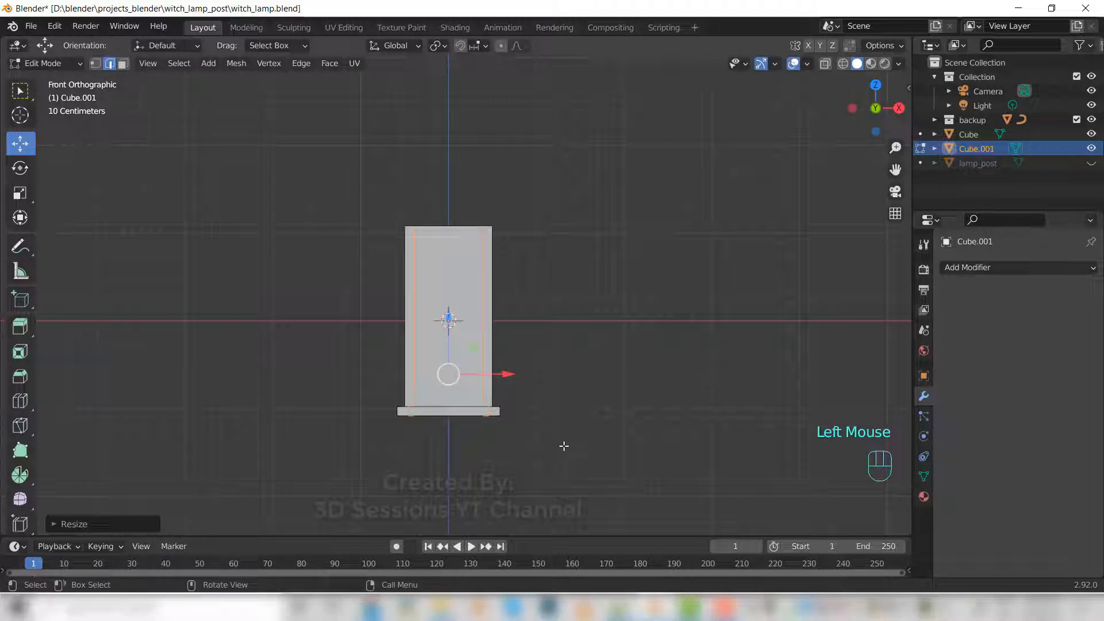
From the left view, add two vertical loop cuts and scale them apart along Y by about 2.5, close to the side edges.
key(grave)
click(445, 430)
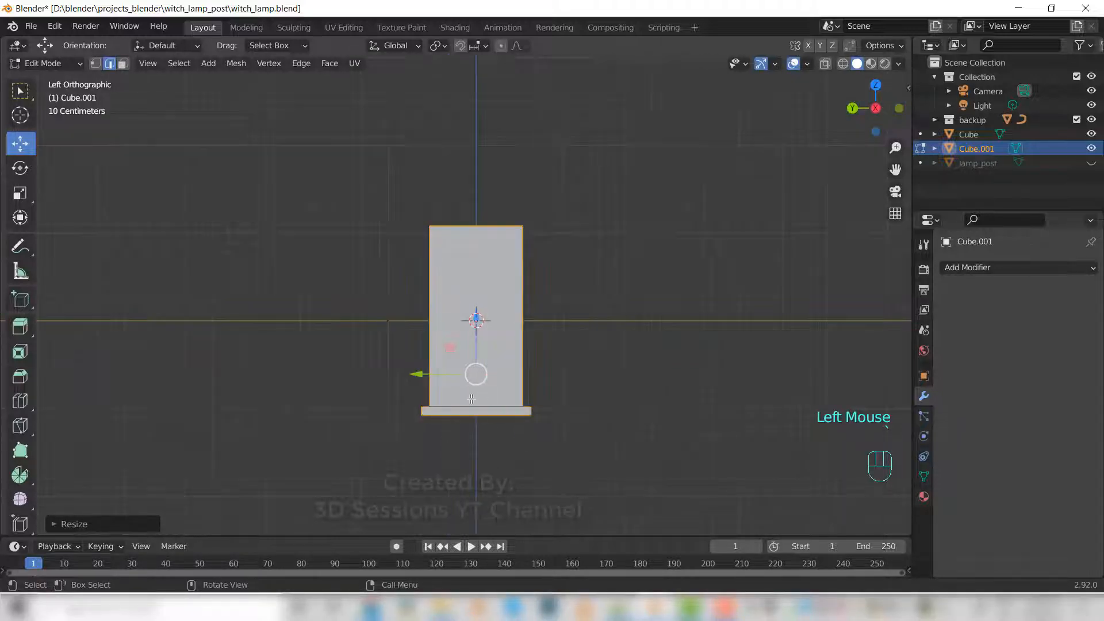
key(ctrl+r)
scroll(470, 399, up, 1)
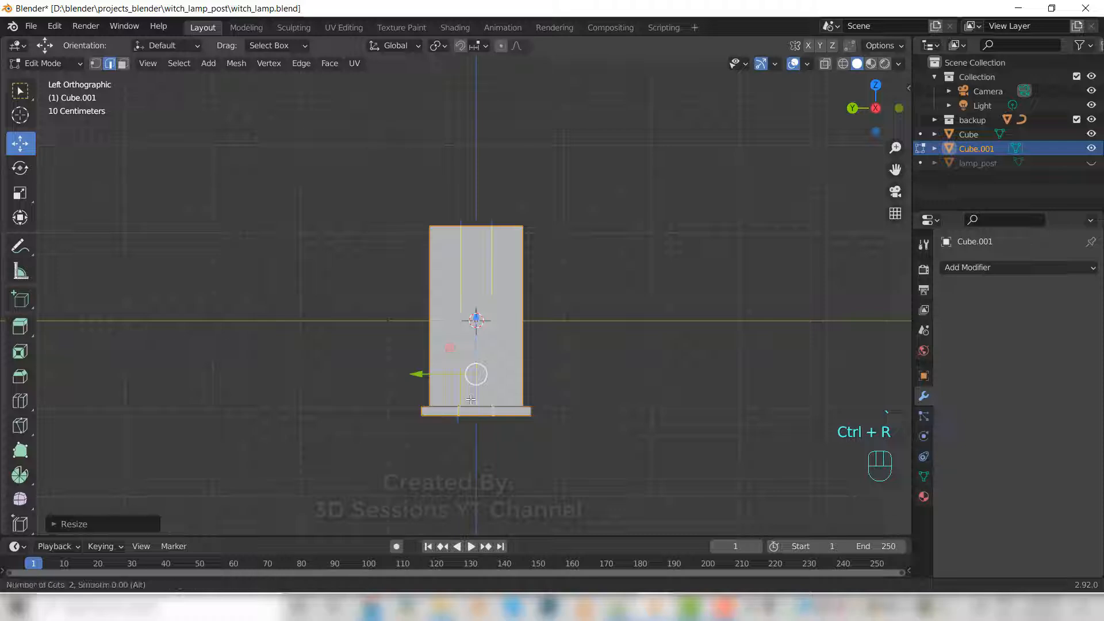
click(471, 399)
click(470, 399)
key(s)
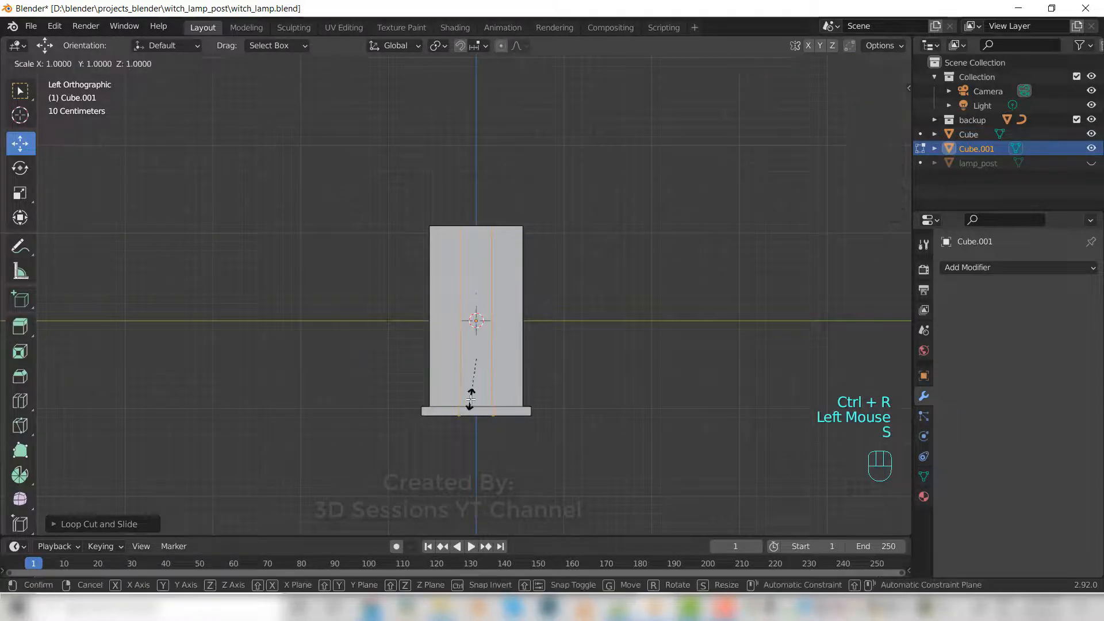
key(y)
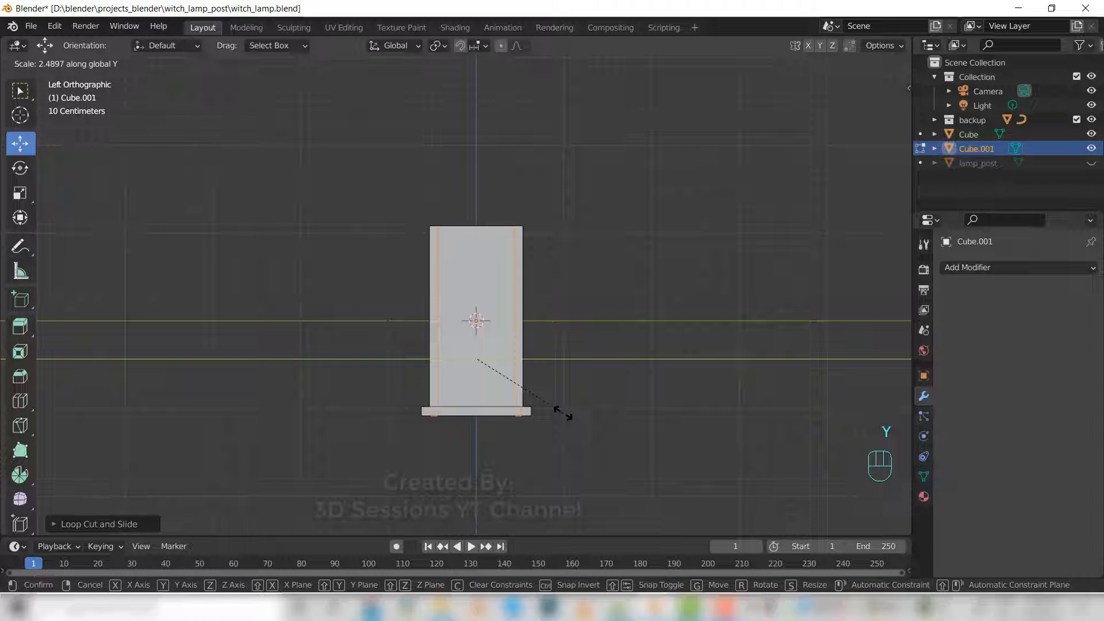
click(563, 413)
click(419, 357)
Add two closely spaced horizontal loop cuts around the outer box just above the base ledge.
scroll(584, 387, up, 1)
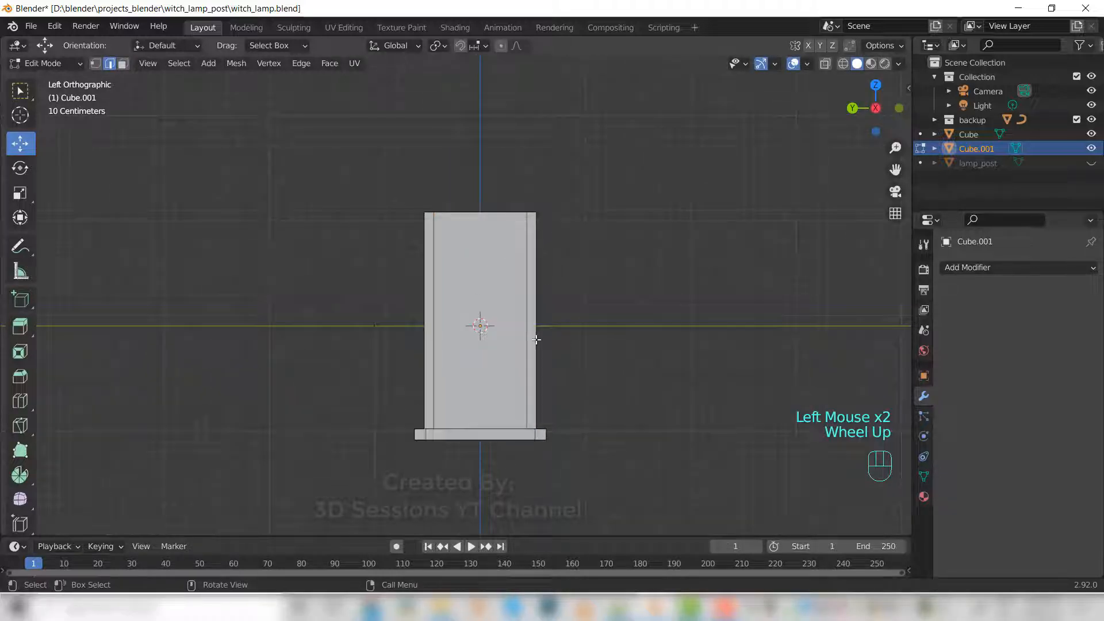
key(ctrl)
key(ctrl+r)
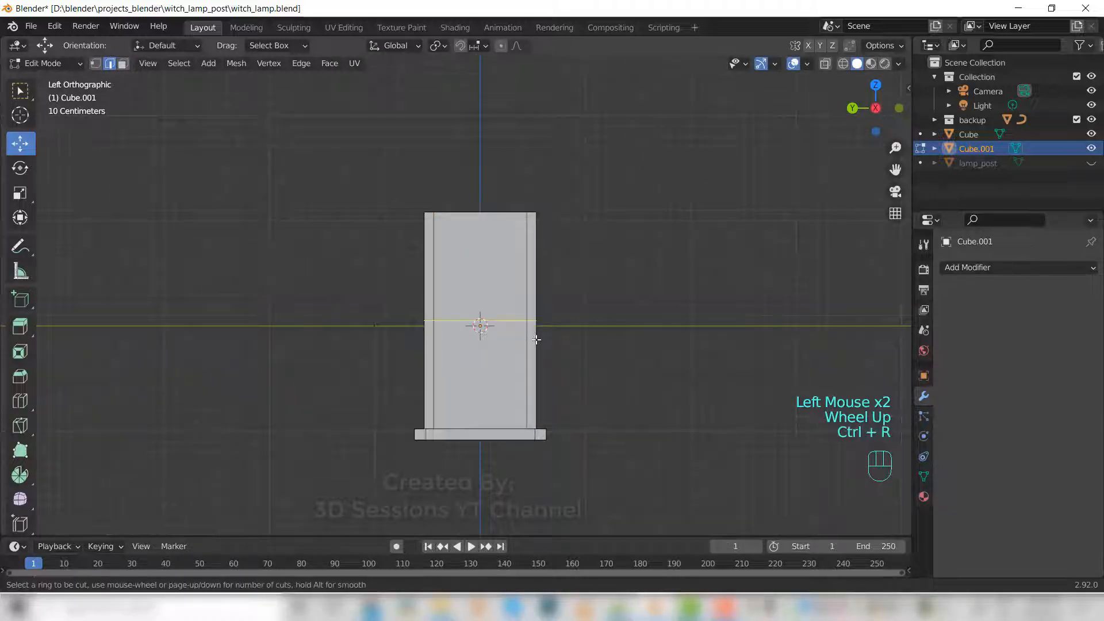
click(536, 341)
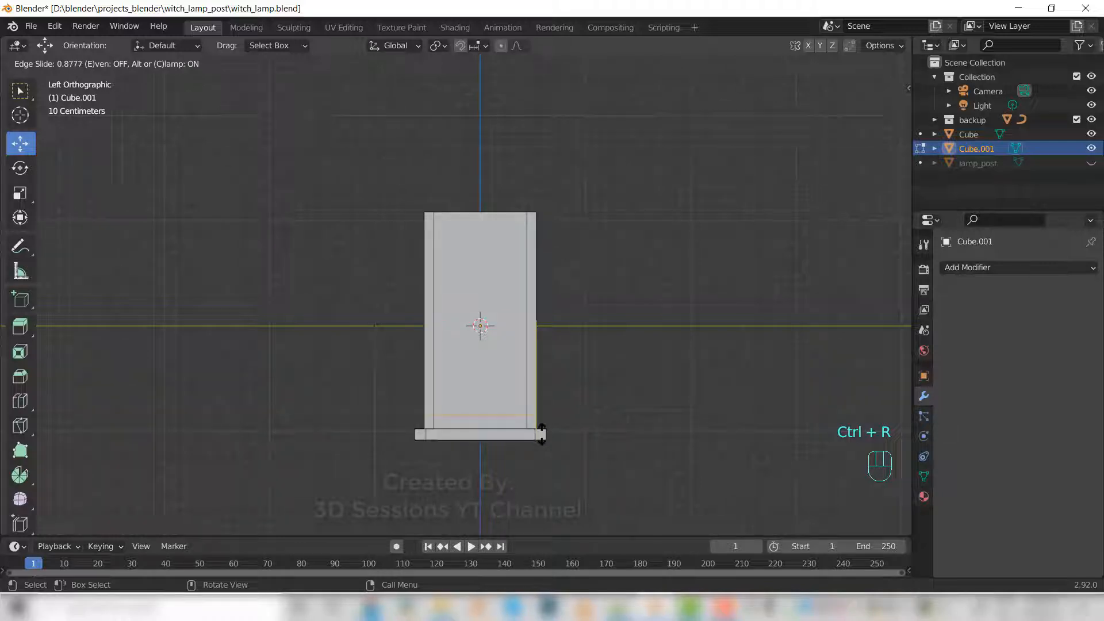
click(541, 434)
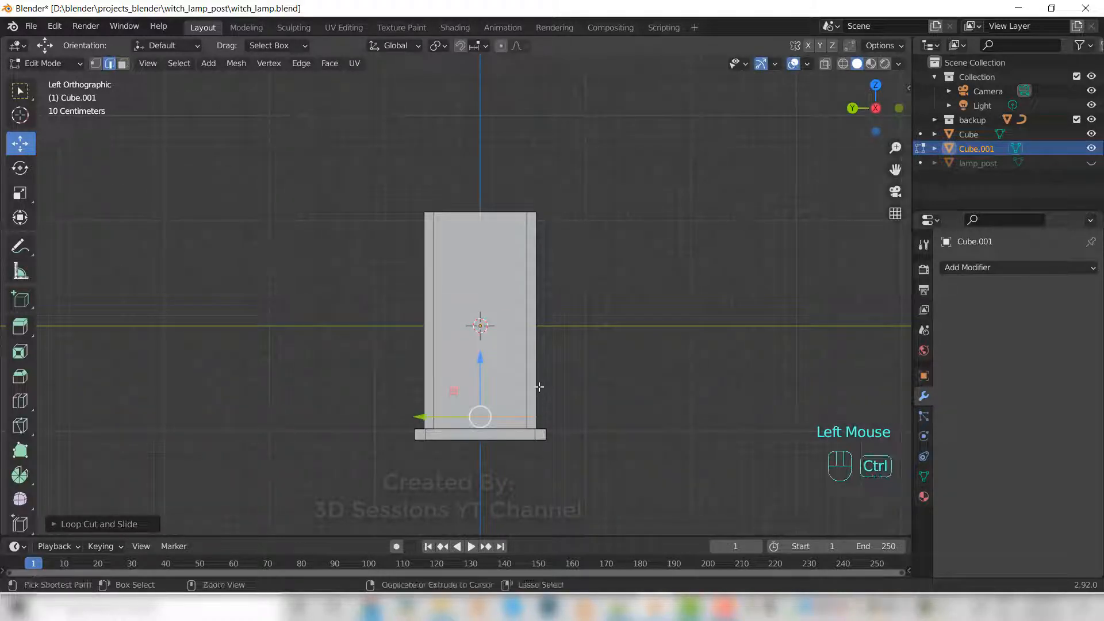
key(ctrl+r)
click(538, 387)
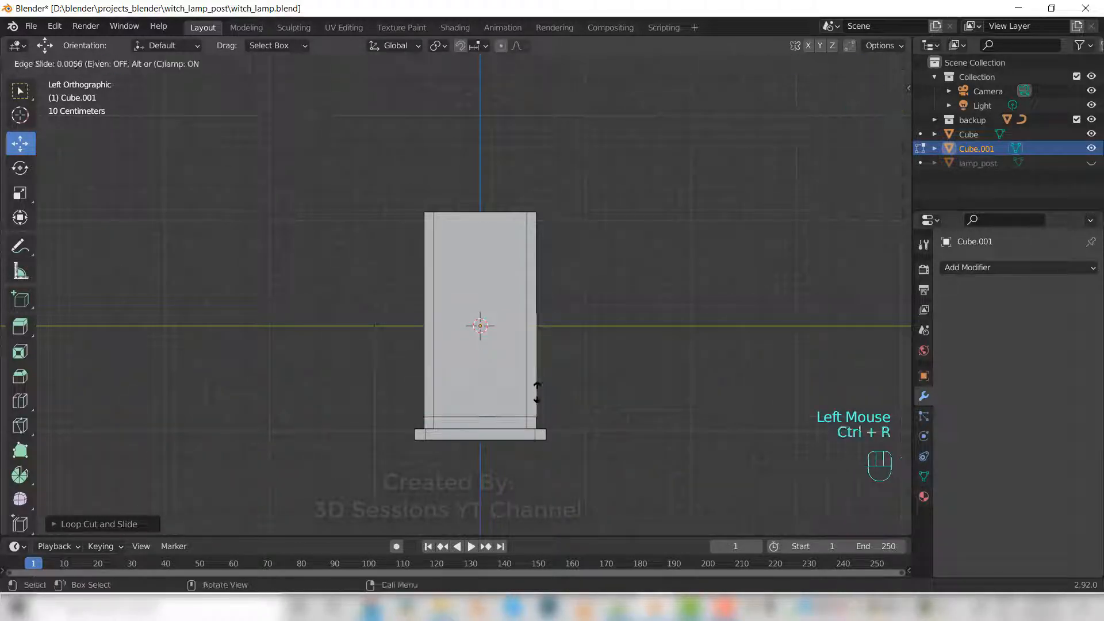
click(542, 477)
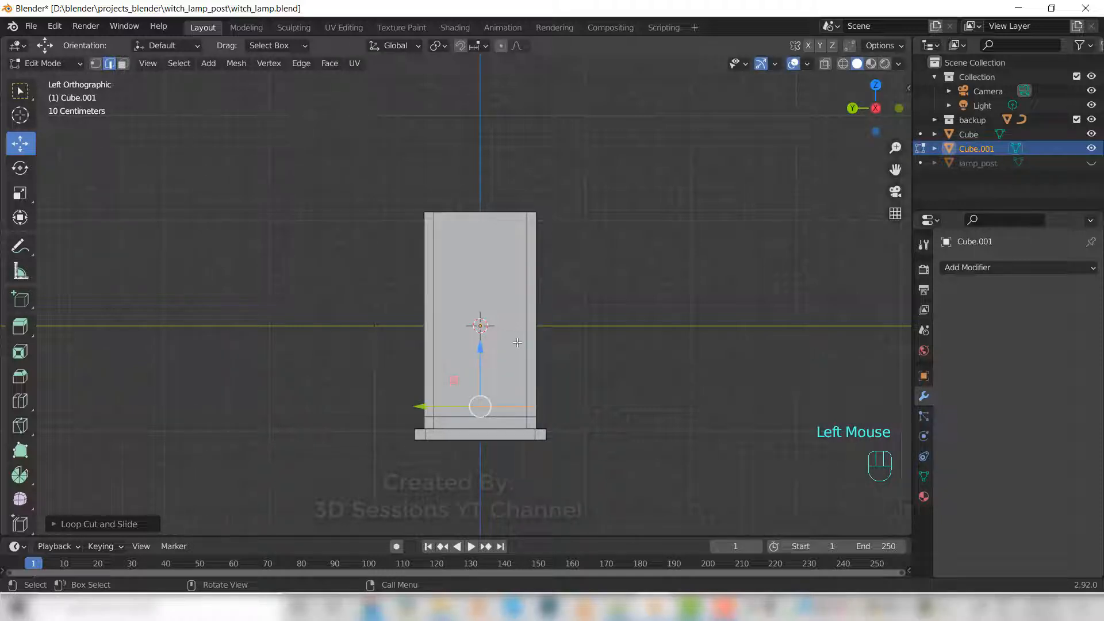
Add a horizontal loop cut around the outer box about a quarter of the way down from its top.
key(ctrl+r)
click(528, 304)
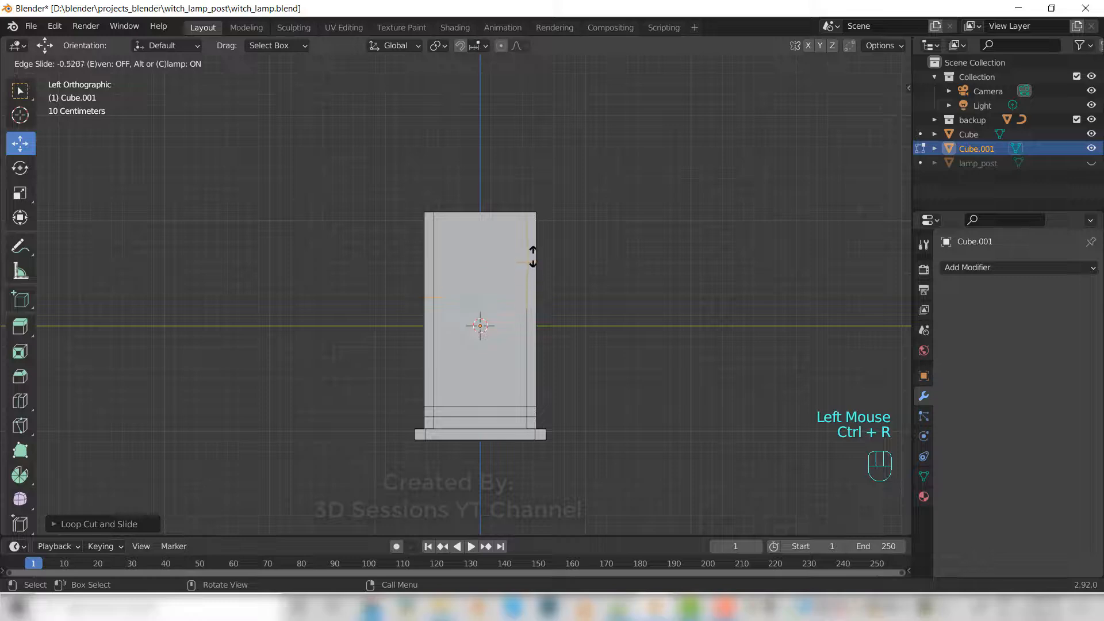
click(534, 254)
click(589, 343)
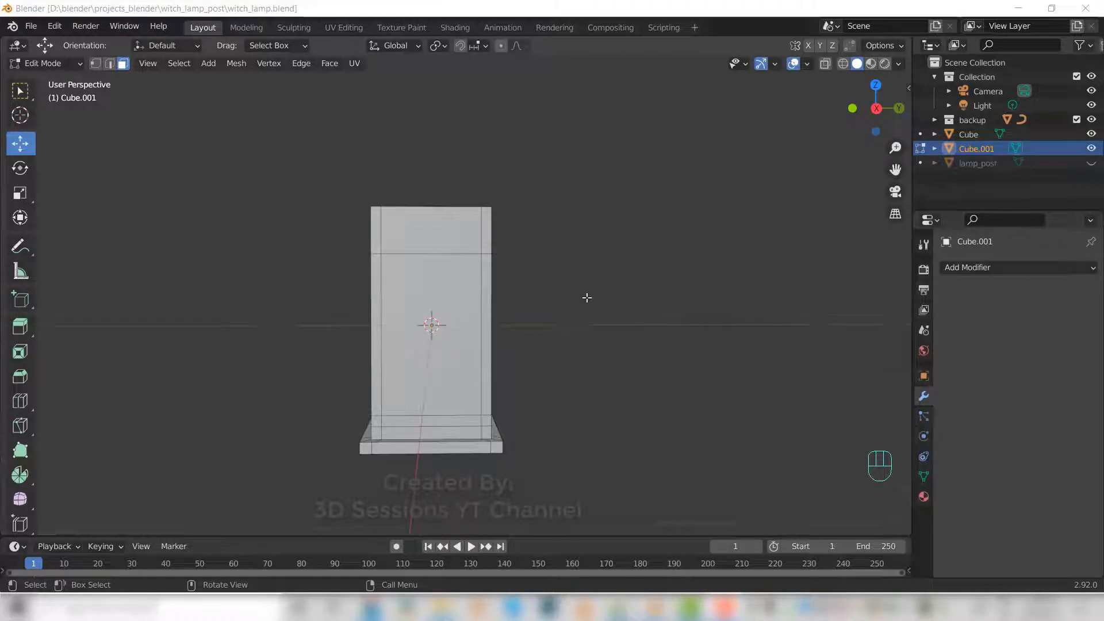
Delete the large window panel face and the narrow strip face below it on all four sides of the outer box.
click(460, 315)
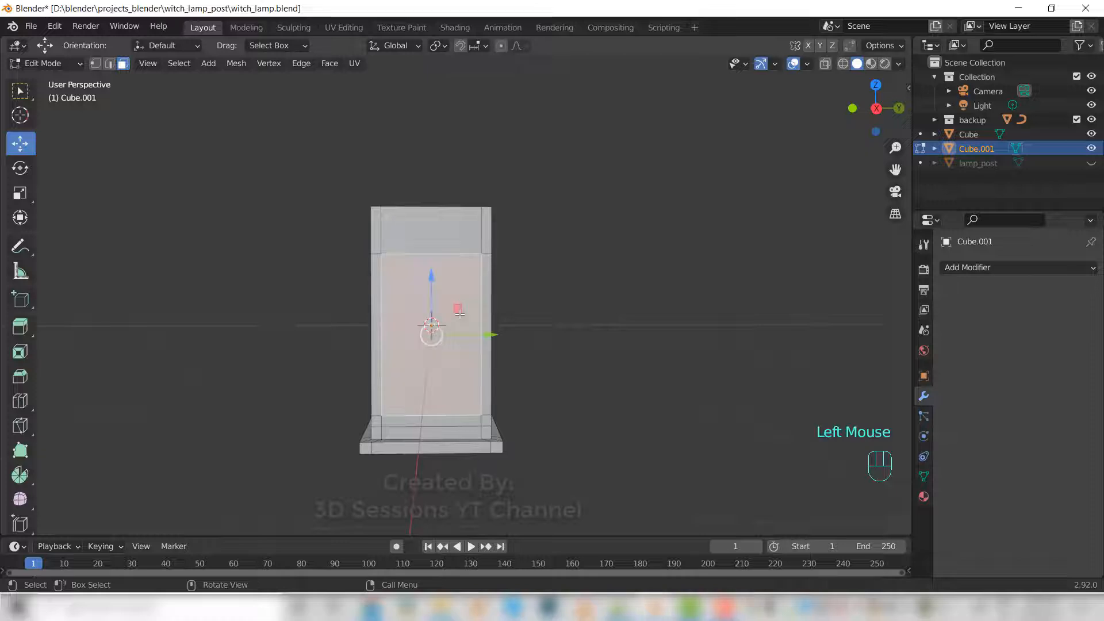
shift+click(443, 432)
scroll(546, 446, up, 2)
scroll(543, 446, down, 2)
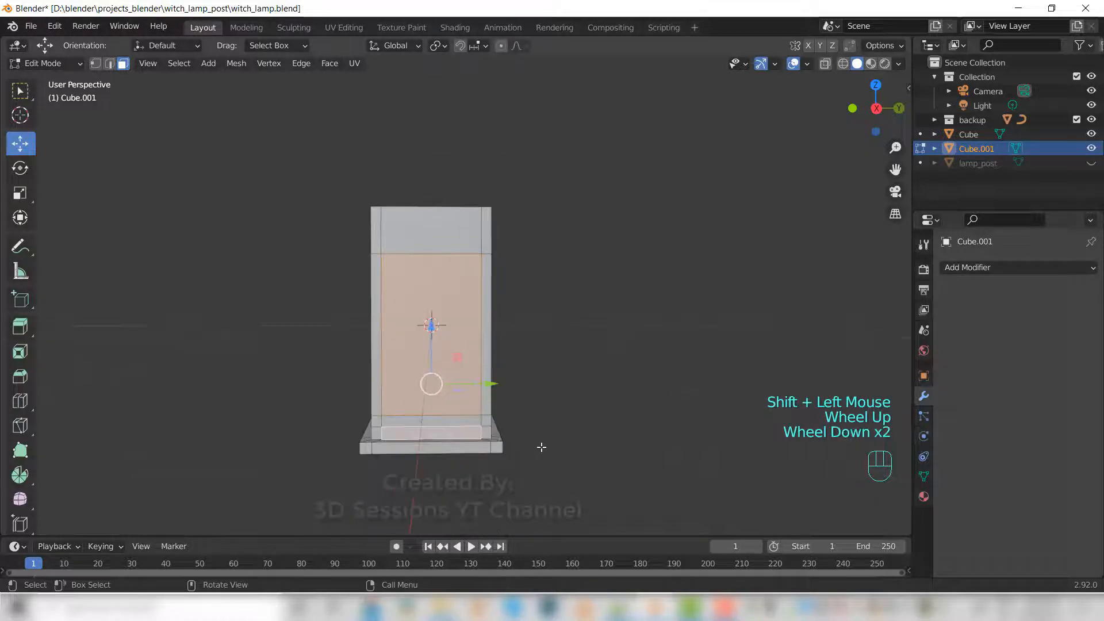
middle_drag(540, 446, 517, 332)
shift+click(487, 304)
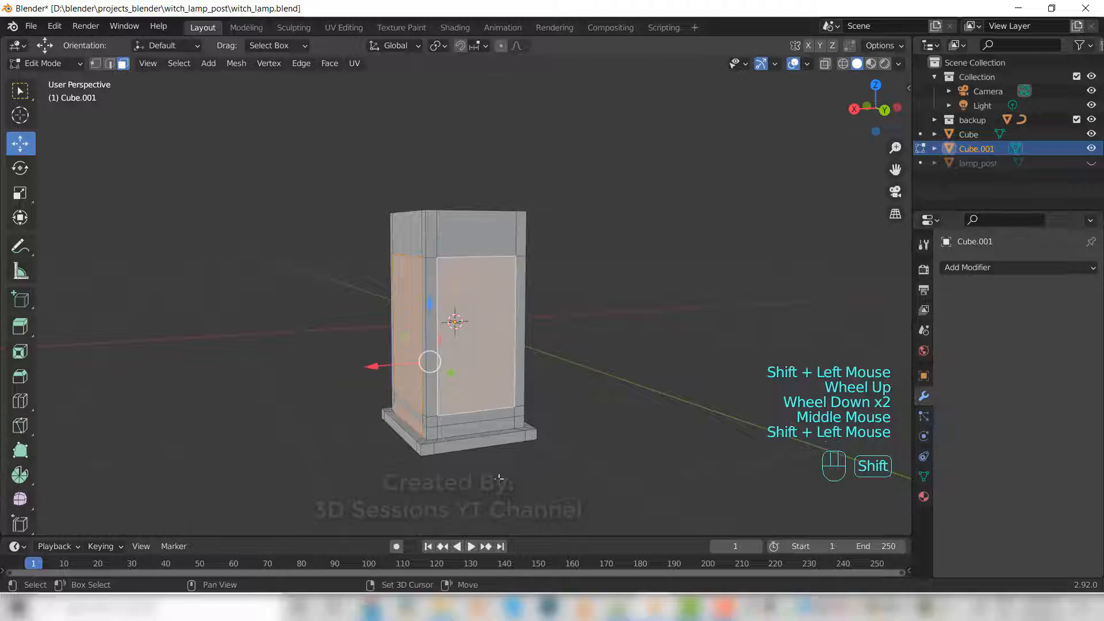
shift+click(478, 431)
middle_drag(621, 451, 511, 425)
shift+click(514, 407)
shift+click(509, 434)
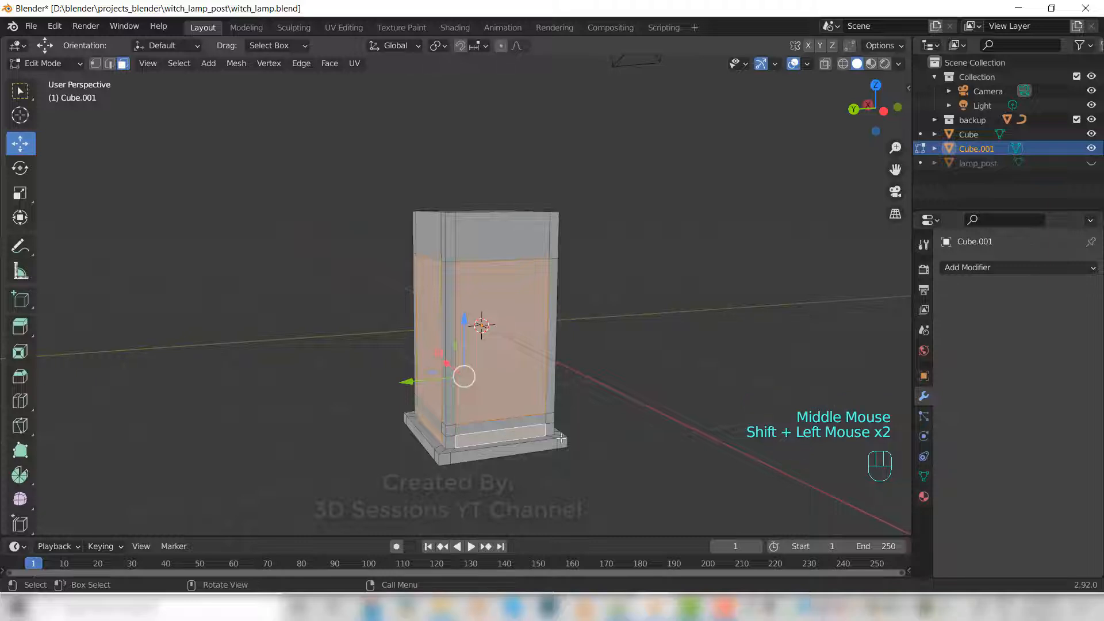
middle_drag(592, 454, 518, 327)
shift+click(515, 421)
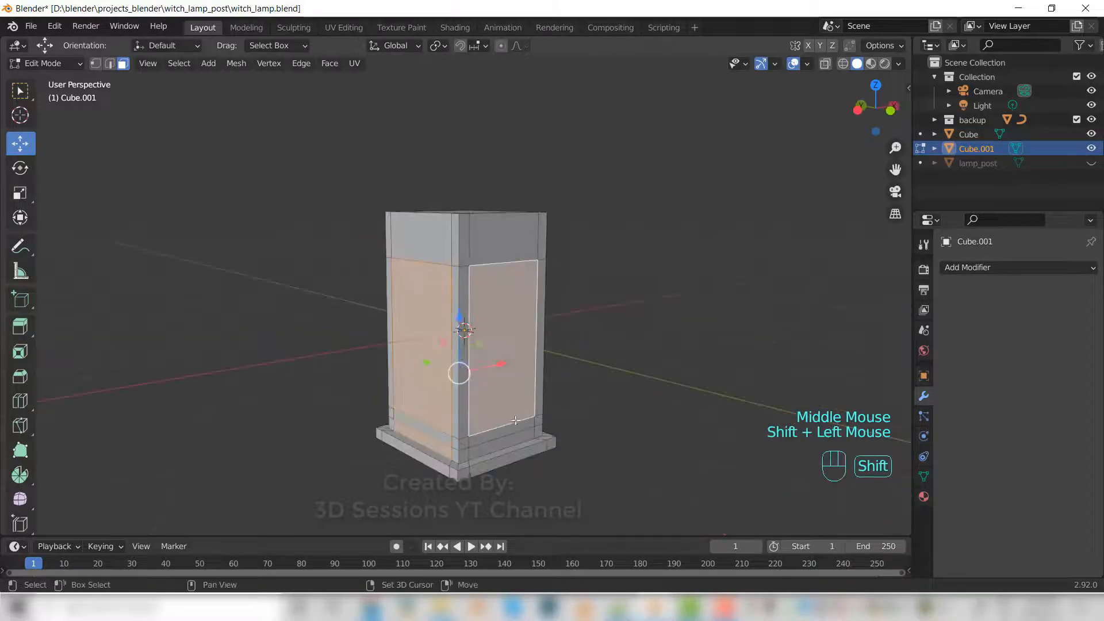
shift+click(514, 436)
middle_drag(572, 468, 517, 414)
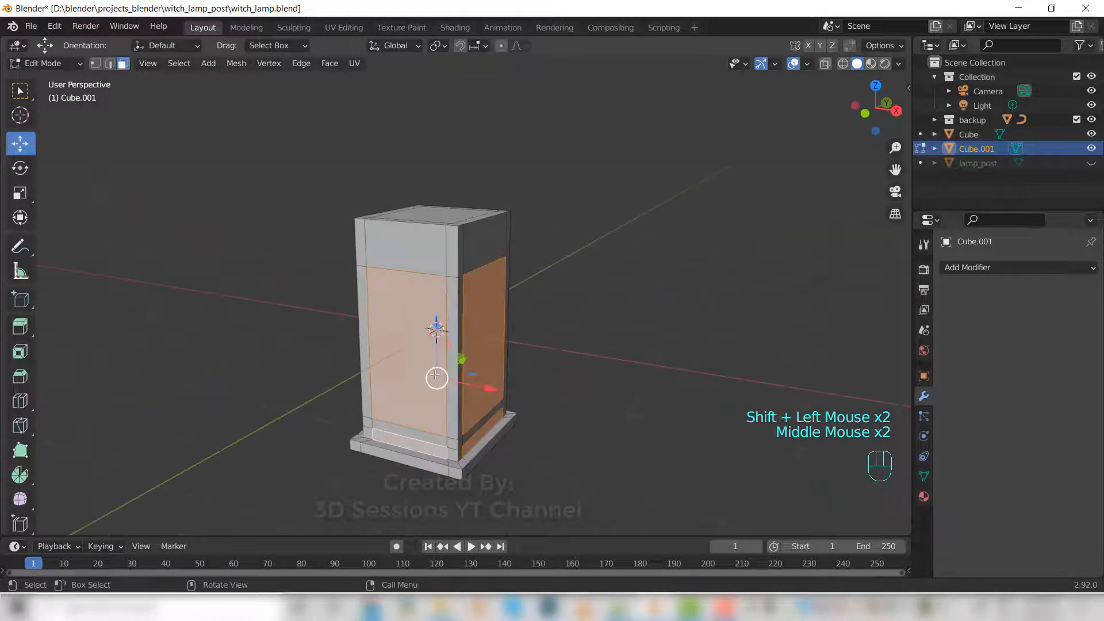
key(x)
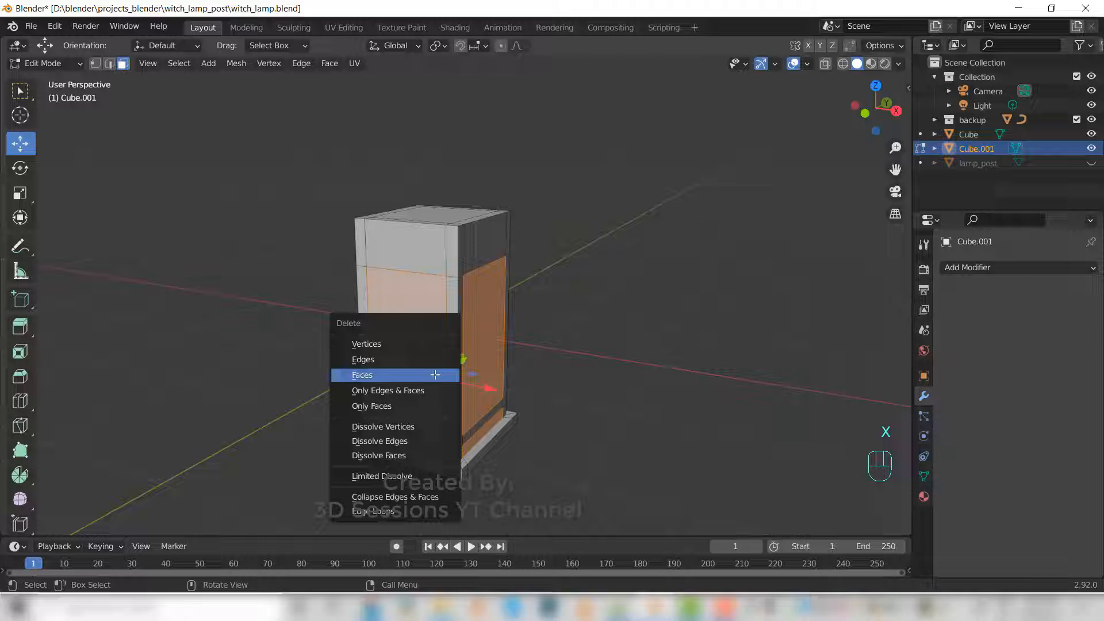
click(435, 375)
key(ctrl+z)
Inset the central face on top of the outer box by about 0.27 m.
middle_drag(526, 467, 499, 259)
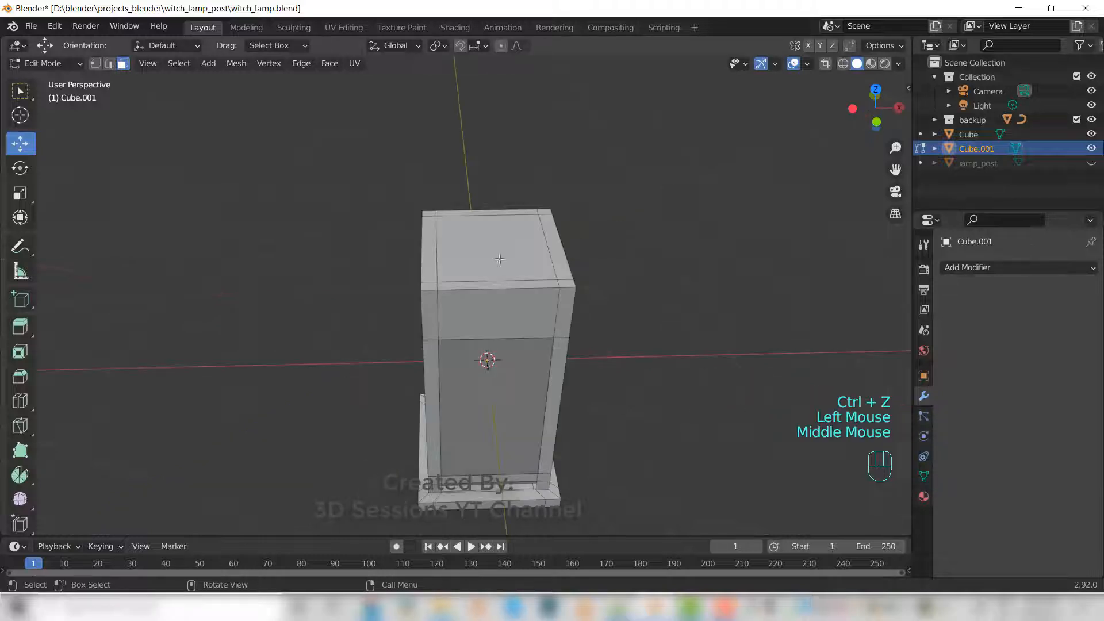
click(500, 249)
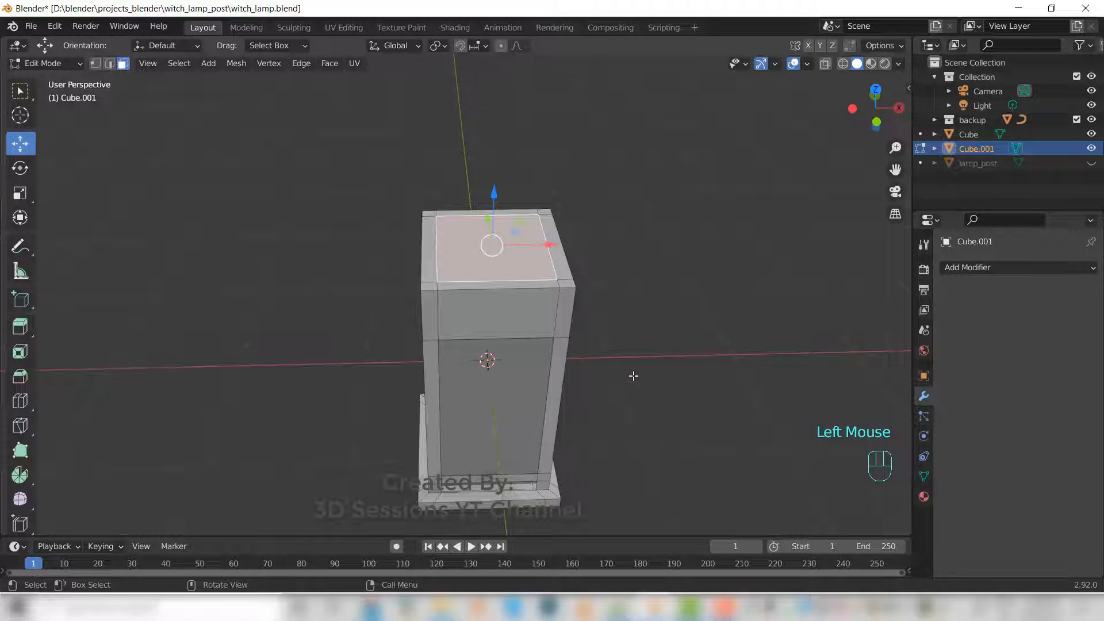
key(i)
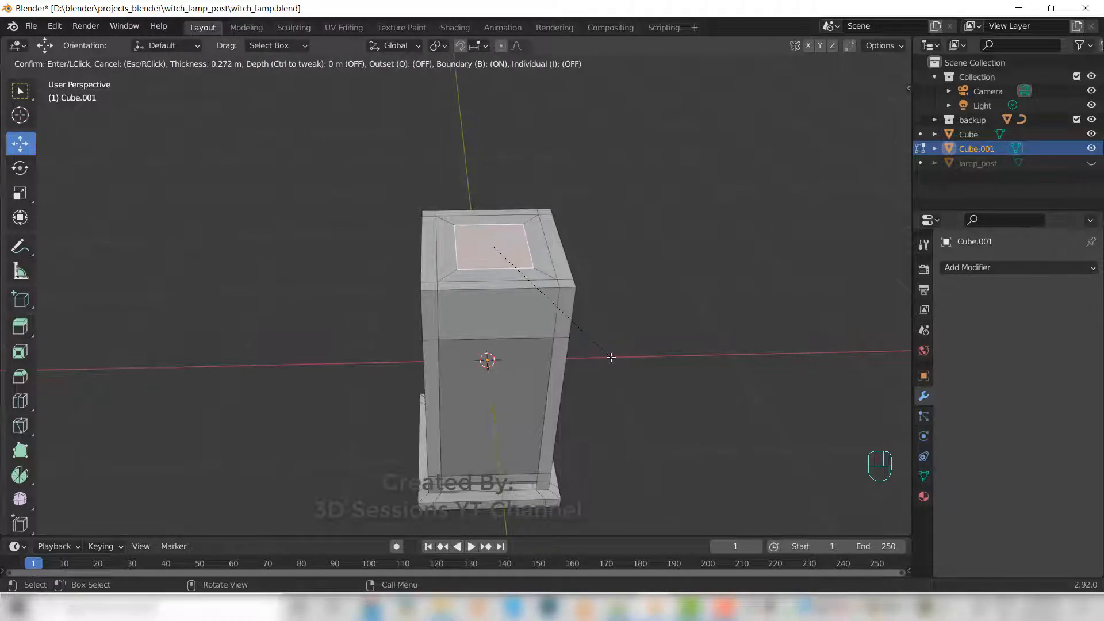
click(611, 357)
From the front view, extrude the inset top face upward about 0.35 m and scale it down to form a tapered cap.
key(grave)
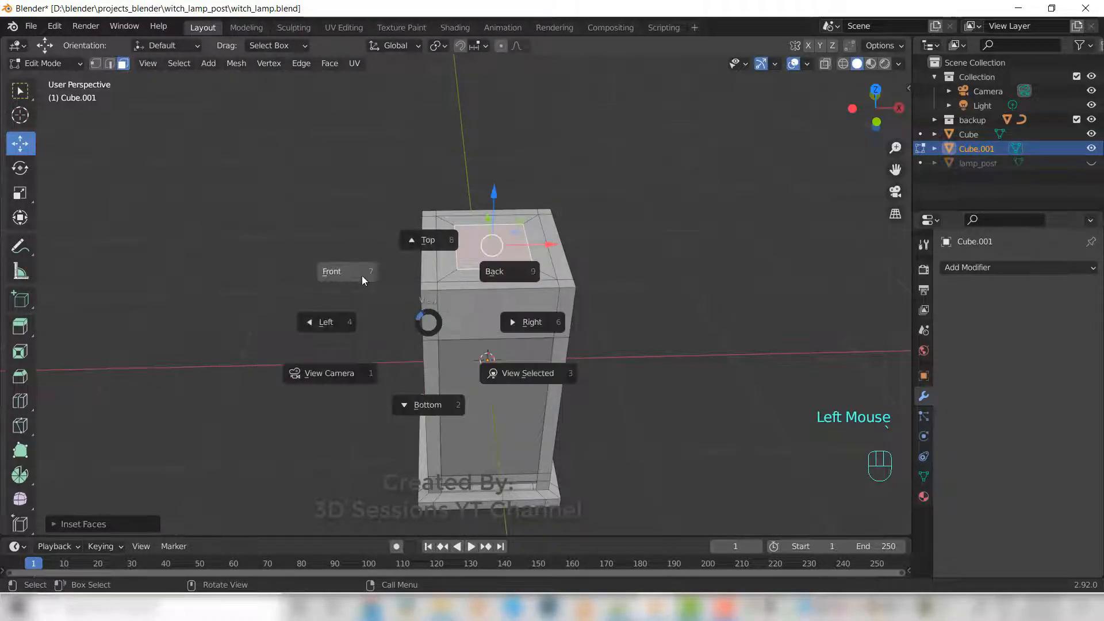
click(362, 279)
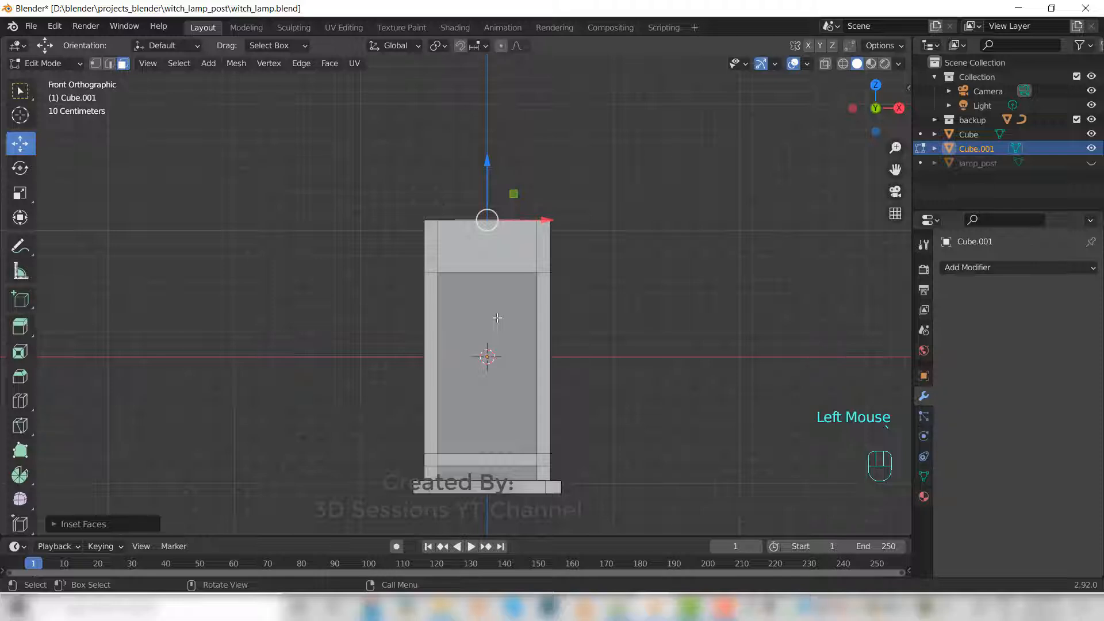
key(e)
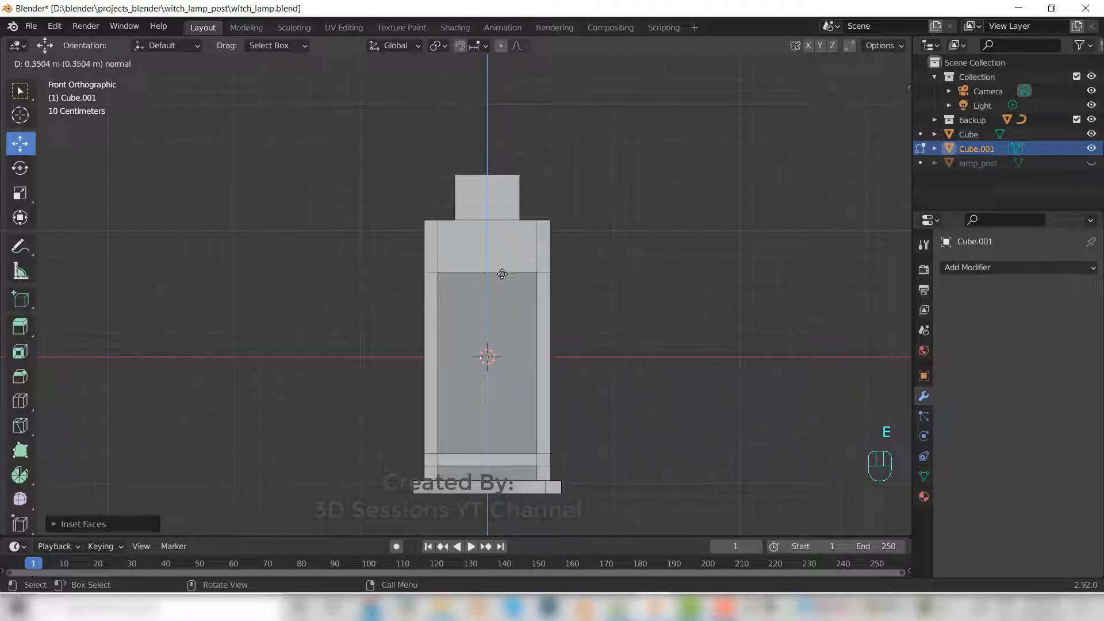
click(502, 276)
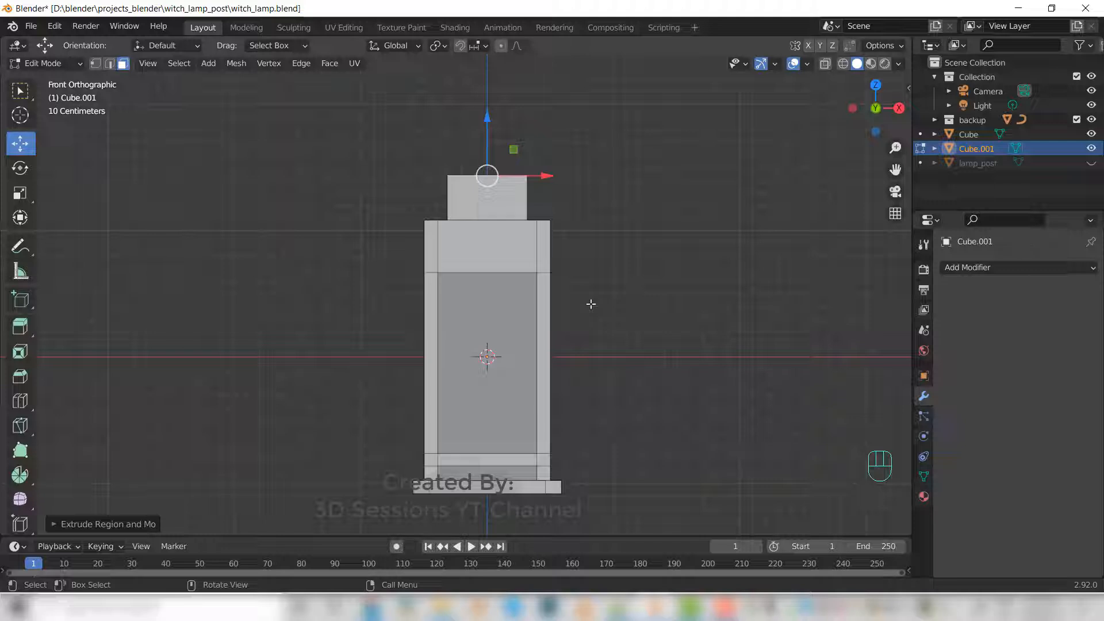
key(s)
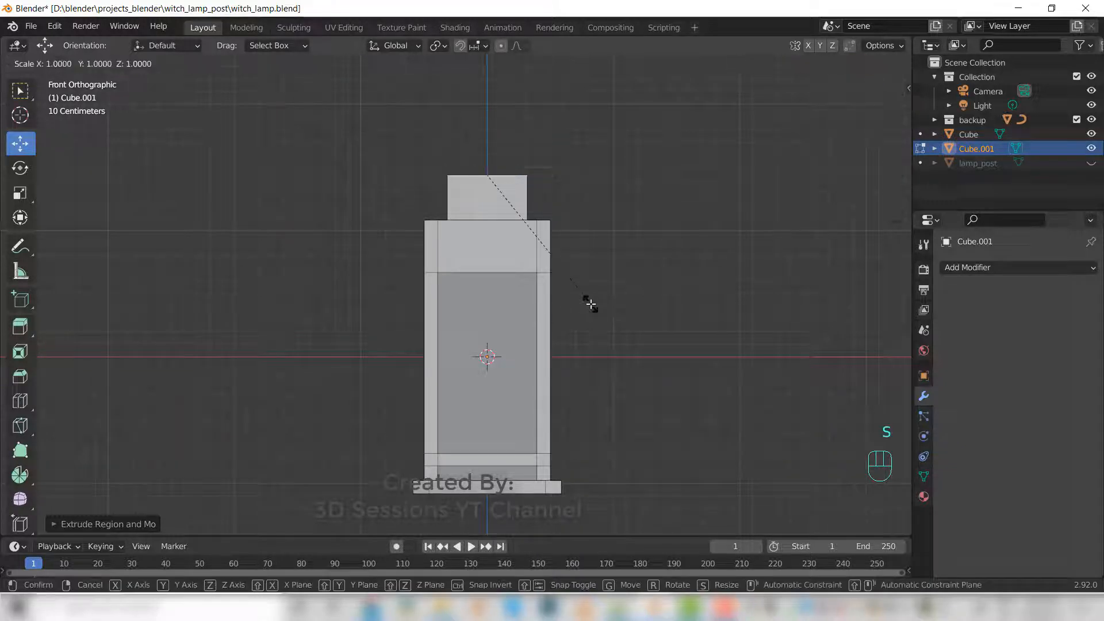
click(564, 283)
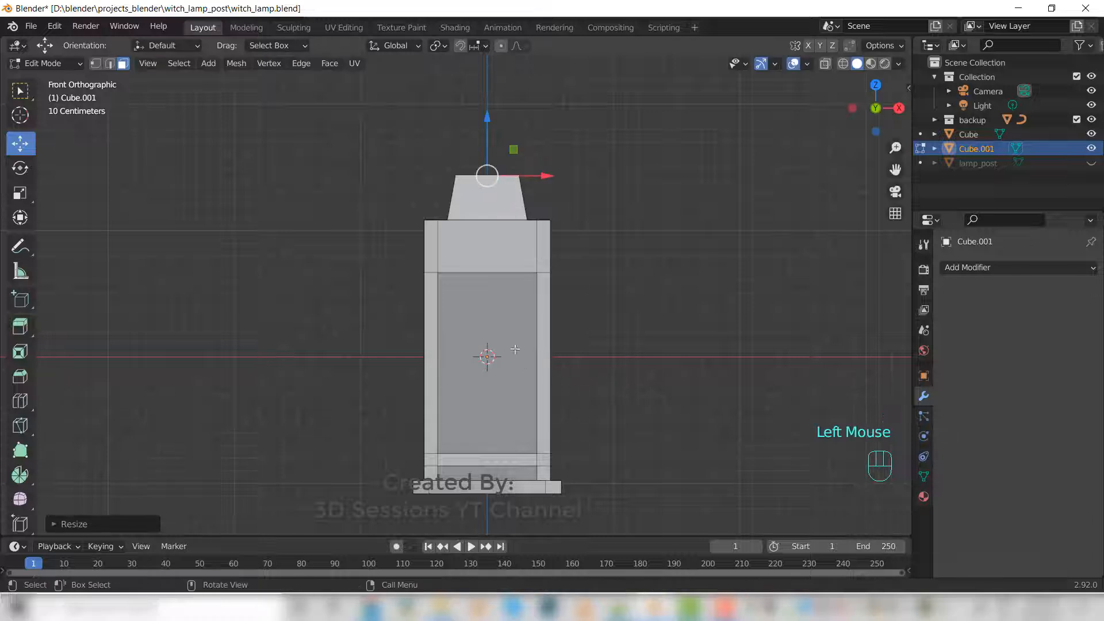
Add six evenly spaced vertical loop cuts through the front of the upper band and the tapered cap.
key(ctrl+r)
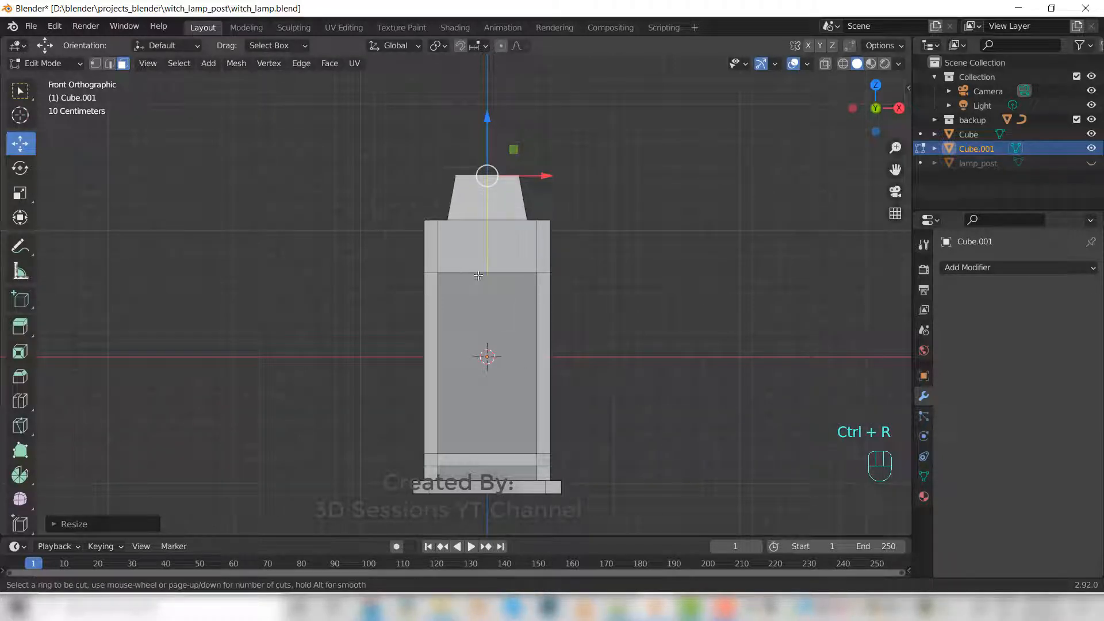
scroll(478, 275, up, 1)
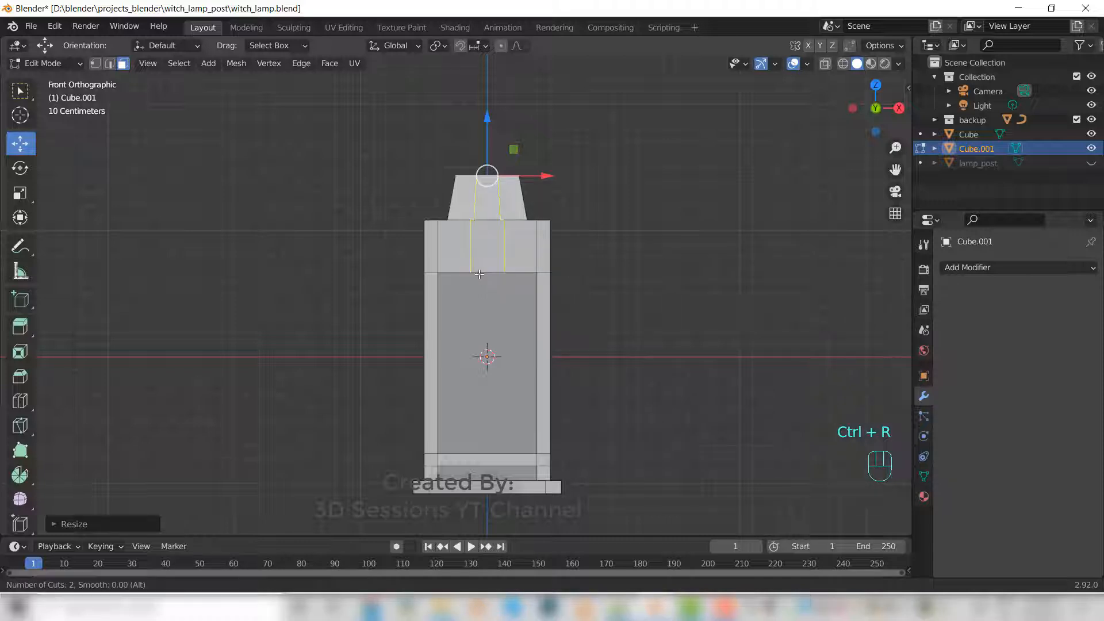
scroll(479, 274, up, 2)
scroll(479, 274, up, 4)
click(479, 274)
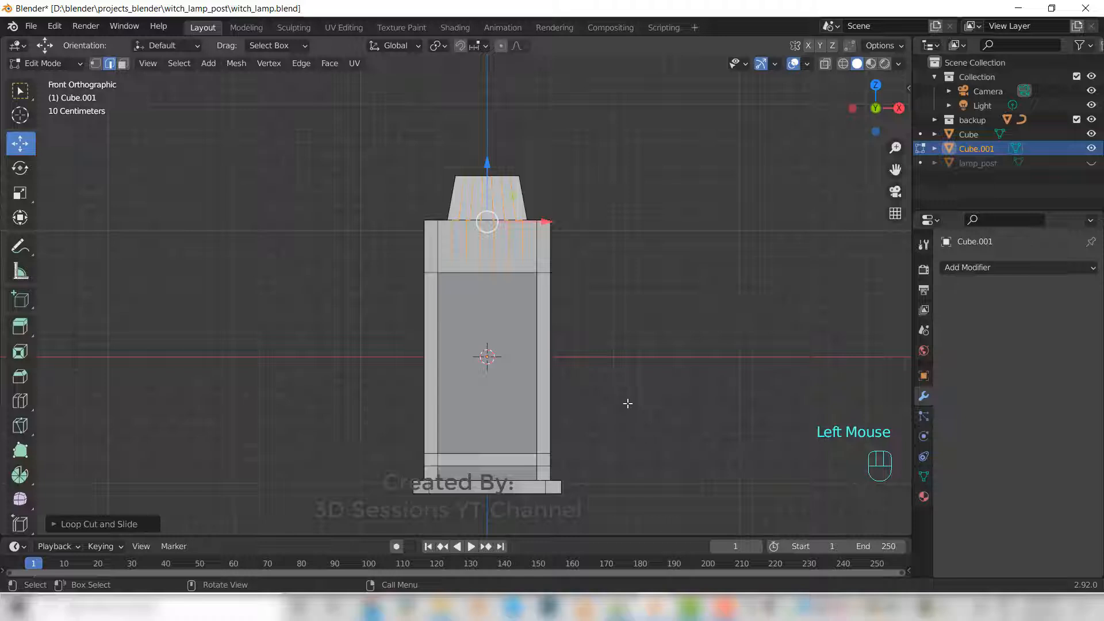
From the left view, add four evenly spaced vertical loop cuts through the upper band and cap.
key(grave)
click(504, 389)
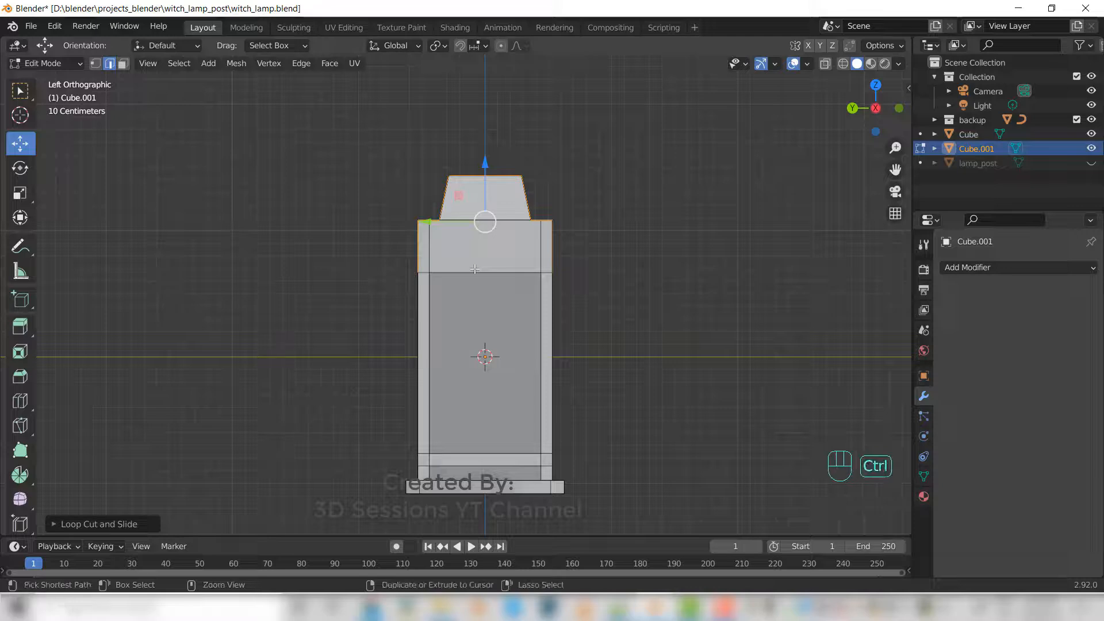
key(ctrl+r)
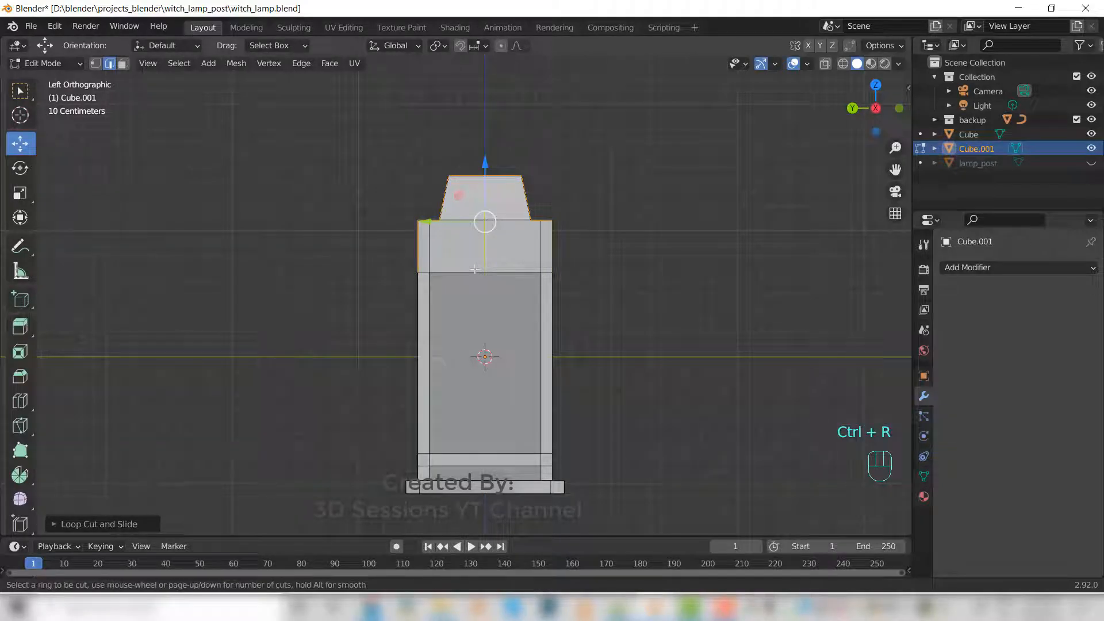
scroll(475, 269, up, 1)
scroll(475, 268, up, 3)
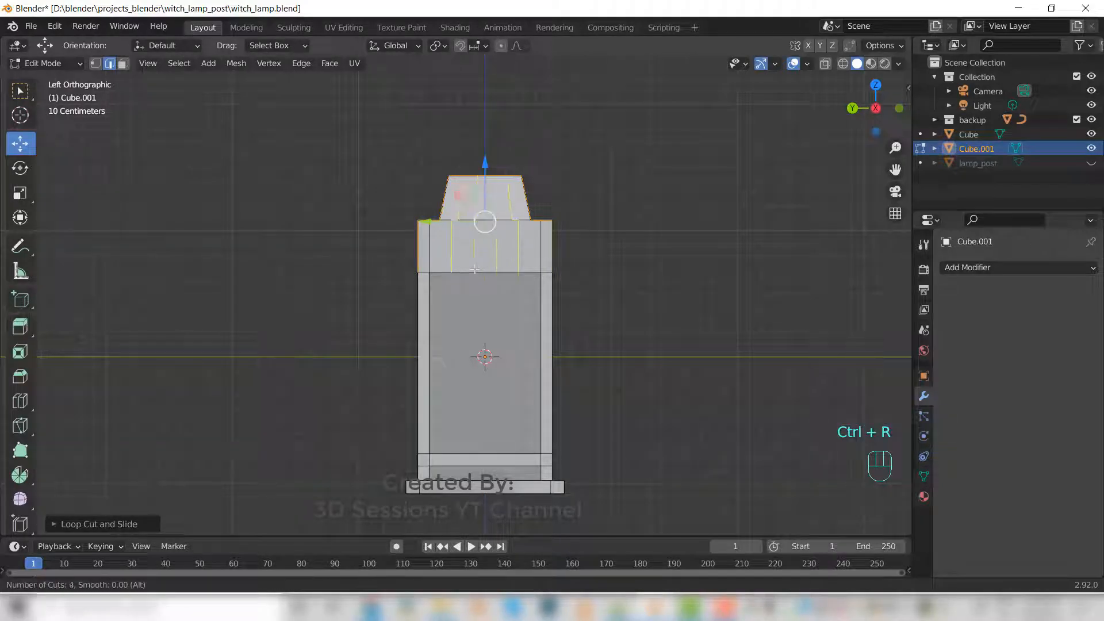
click(474, 268)
click(475, 268)
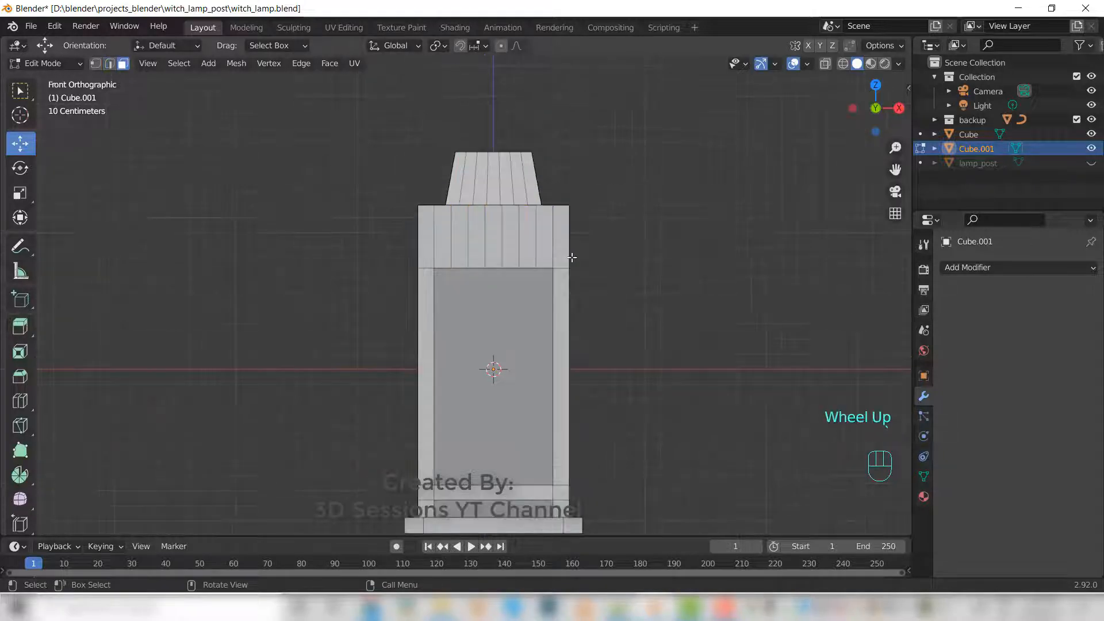
Add two horizontal loop cuts around the upper band and scale them apart along Z, close to its upper and lower edges.
key(ctrl+r)
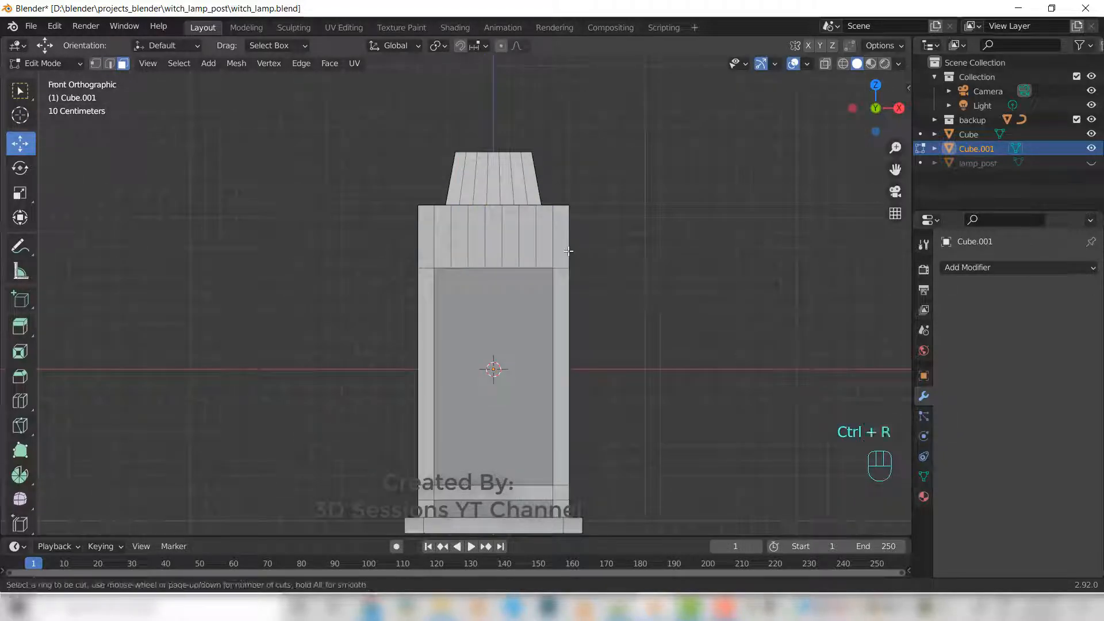
scroll(569, 251, up, 1)
click(568, 251)
click(569, 251)
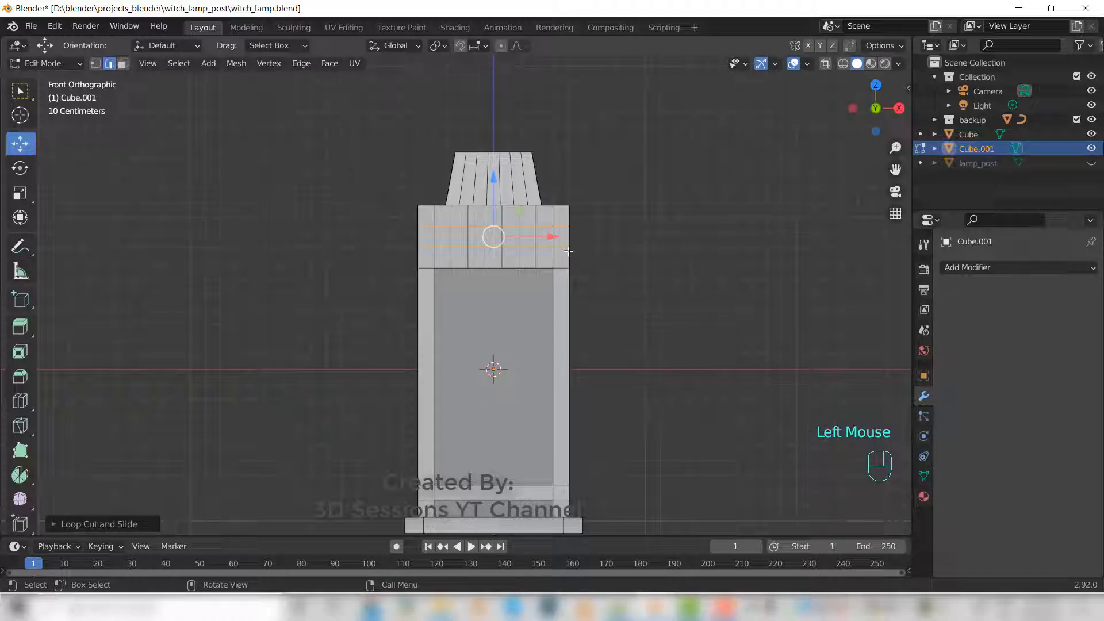
key(s)
key(z)
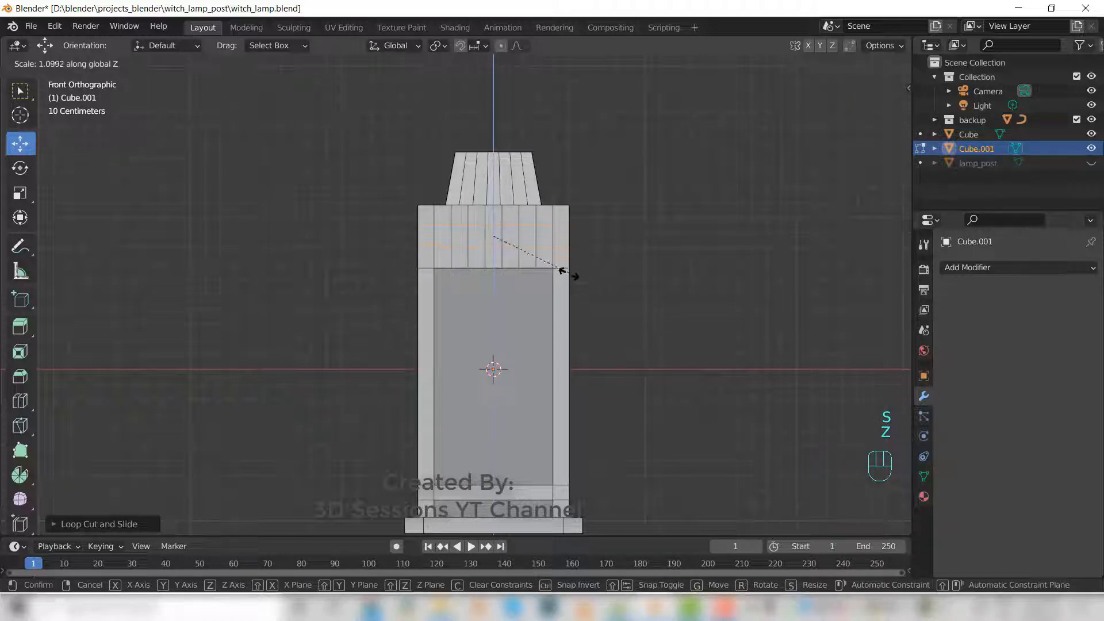
click(558, 367)
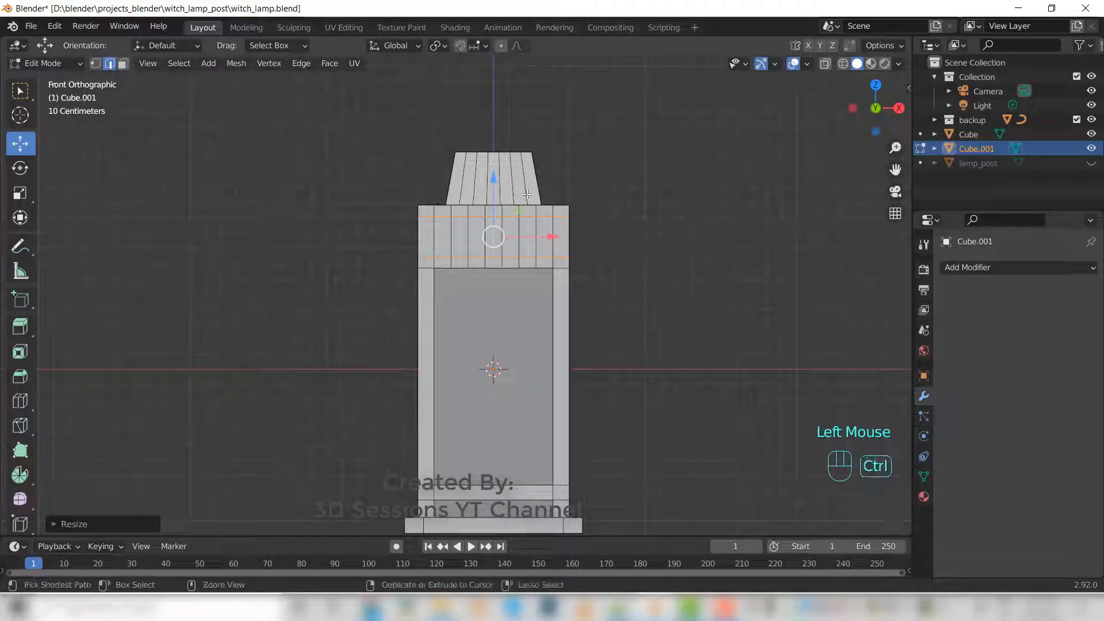
Add two horizontal loop cuts around the tapered cap and slide the upper one about 0.49 toward the cap's top edge.
key(ctrl+r)
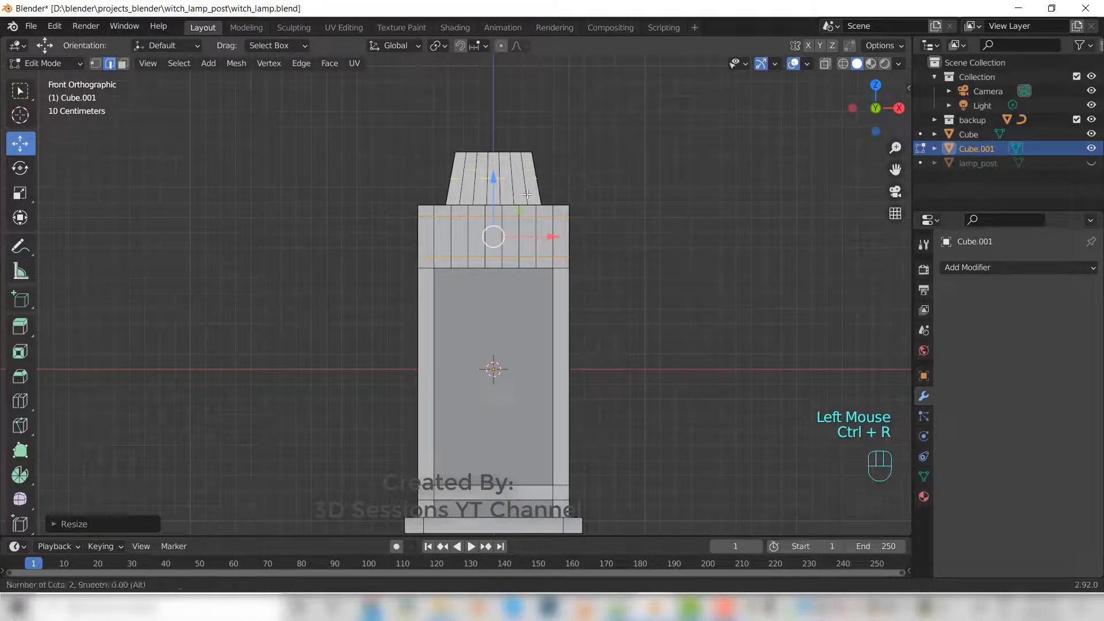
drag(526, 195, 525, 185)
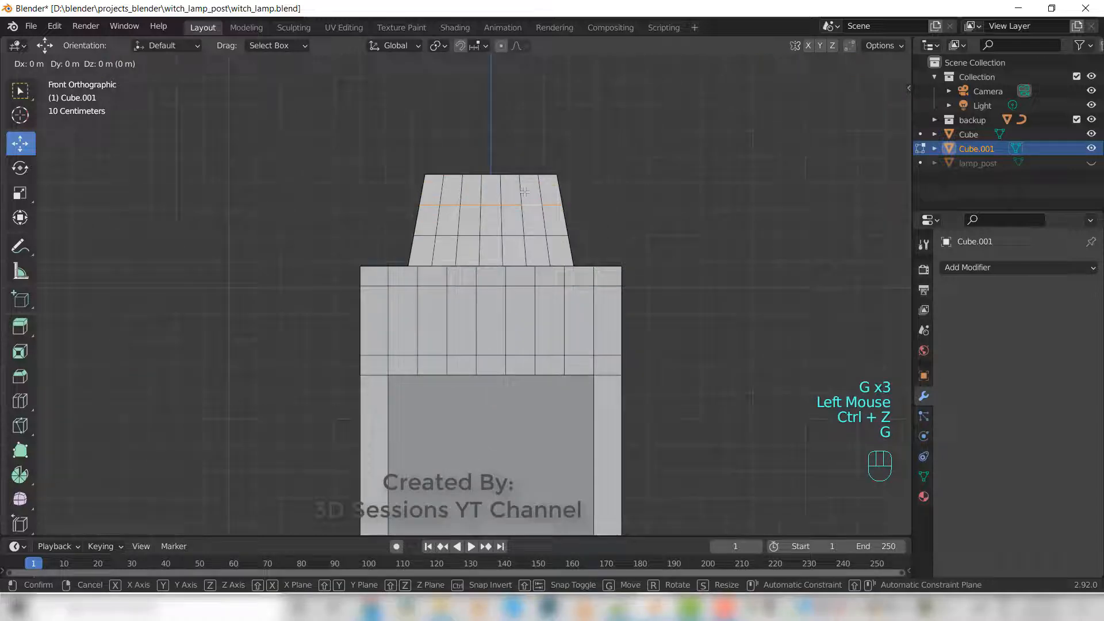
key(g)
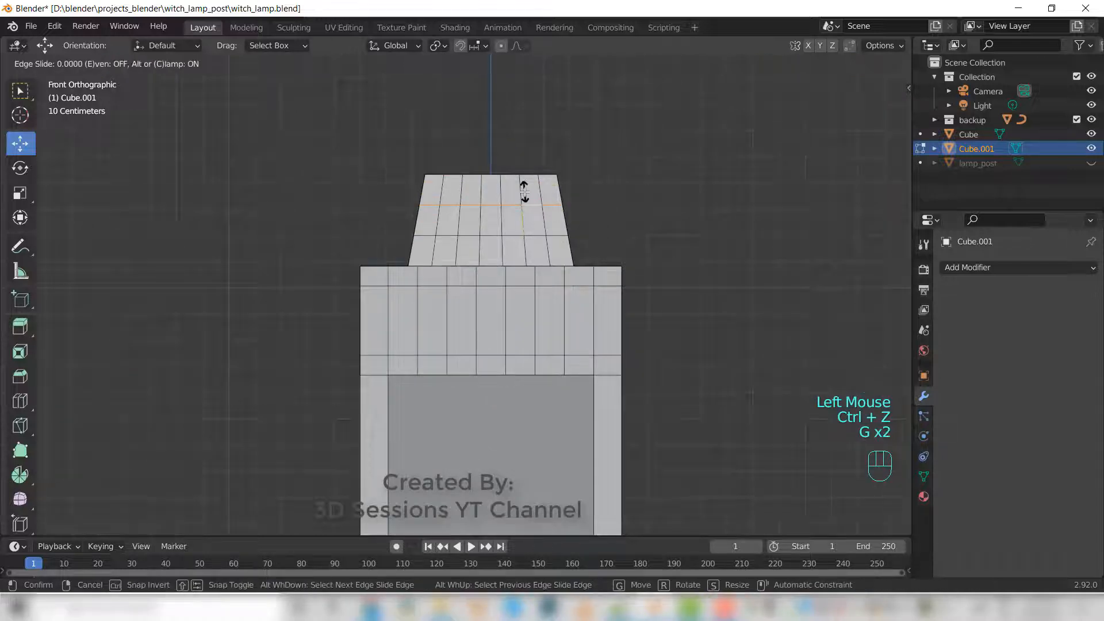
key(z)
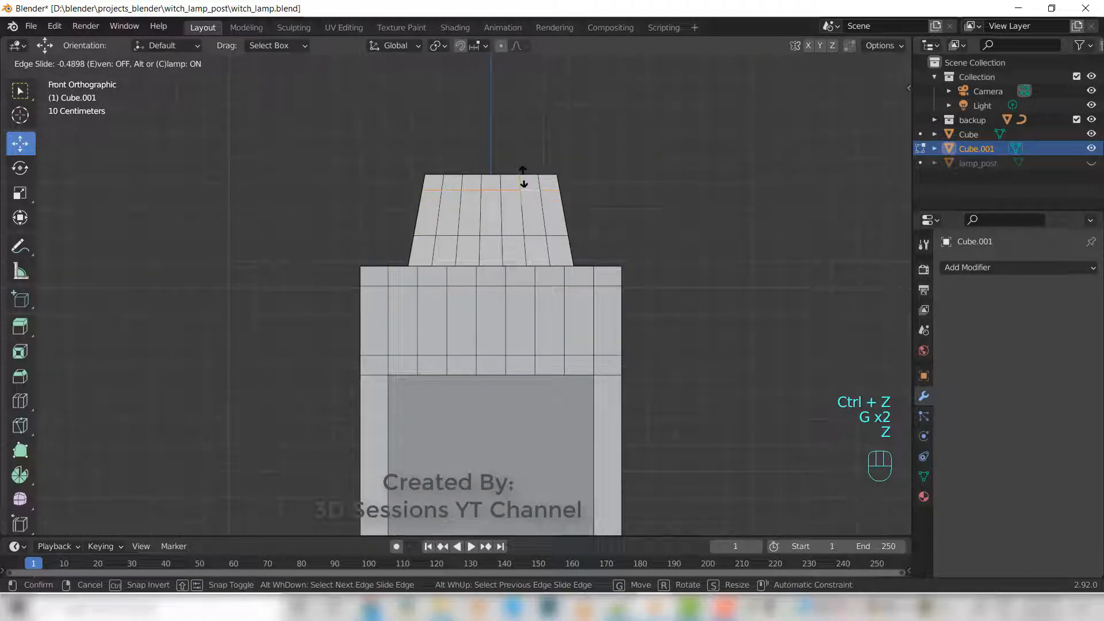
click(523, 177)
Slide the cap's lower horizontal edge loop down by about 0.54, close to the cap's base.
alt+click(536, 235)
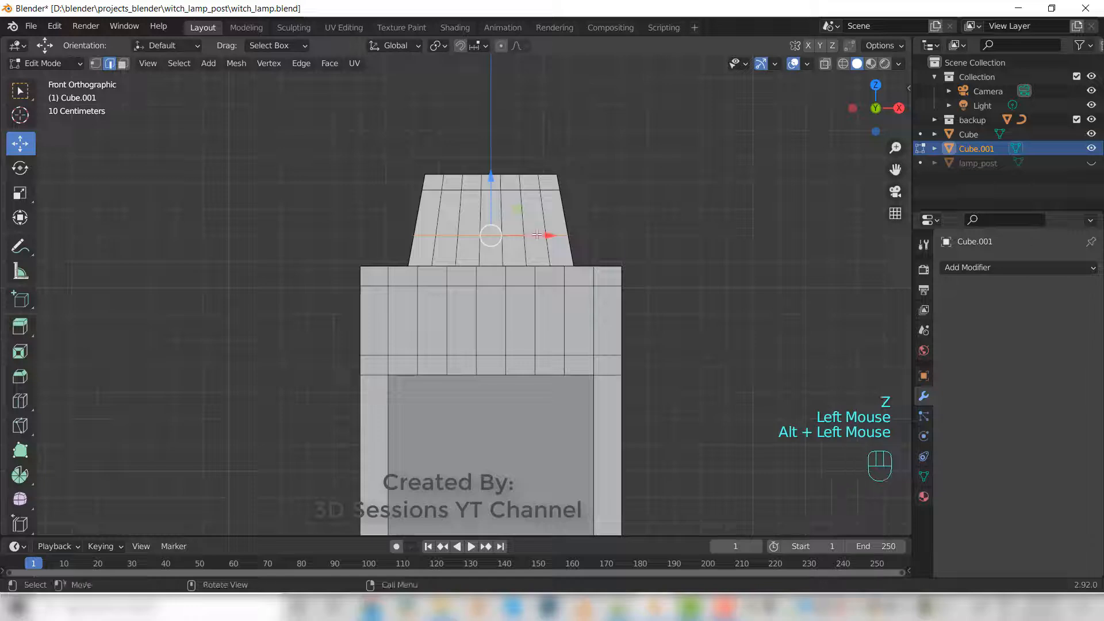
key(g)
key(g)
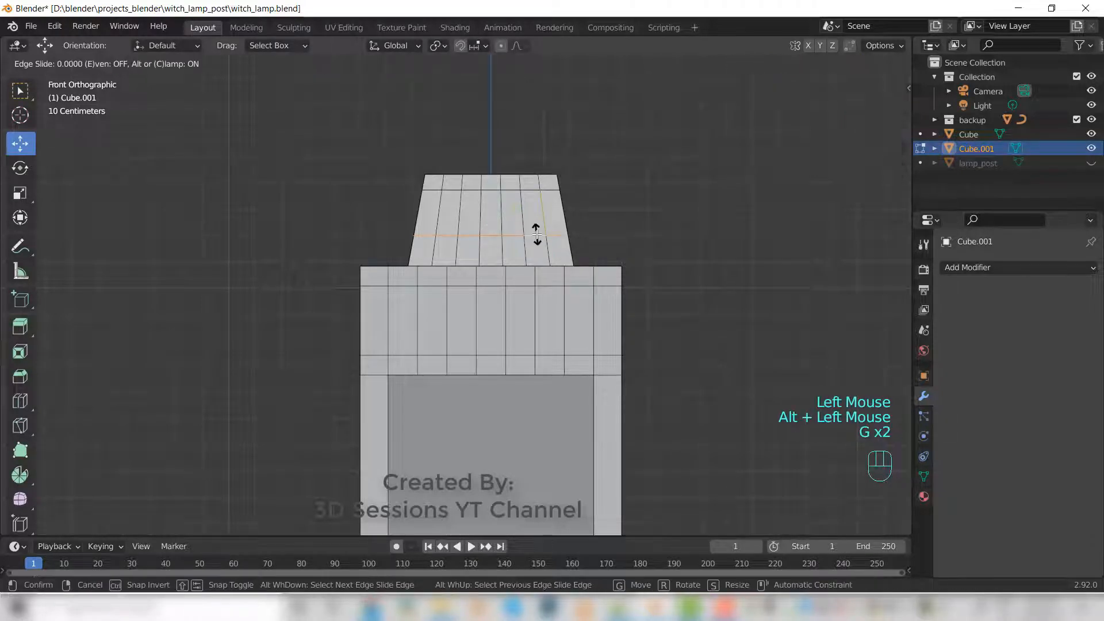
key(z)
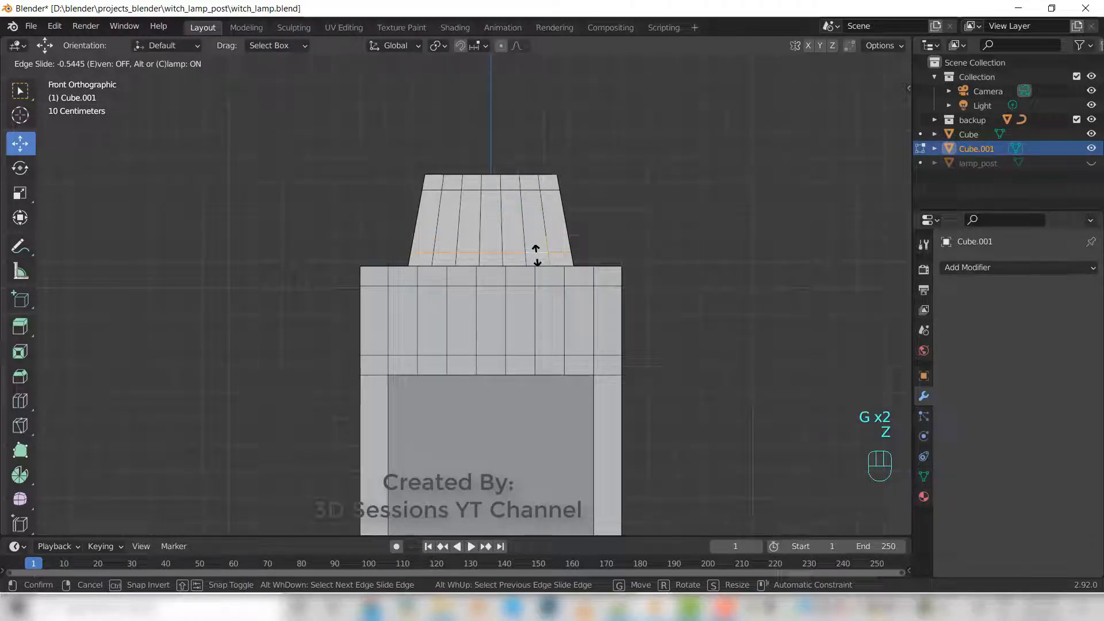
click(536, 255)
click(660, 348)
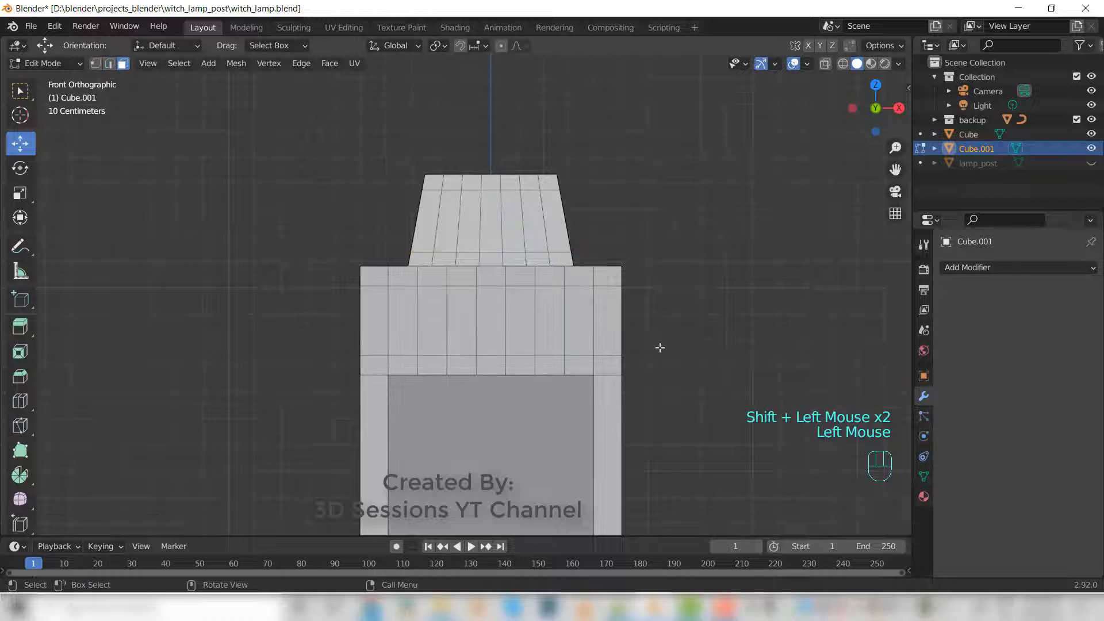
Delete alternating inner faces of the upper band and tapered cap on all four sides to open slots, and leave Edit Mode.
click(409, 313)
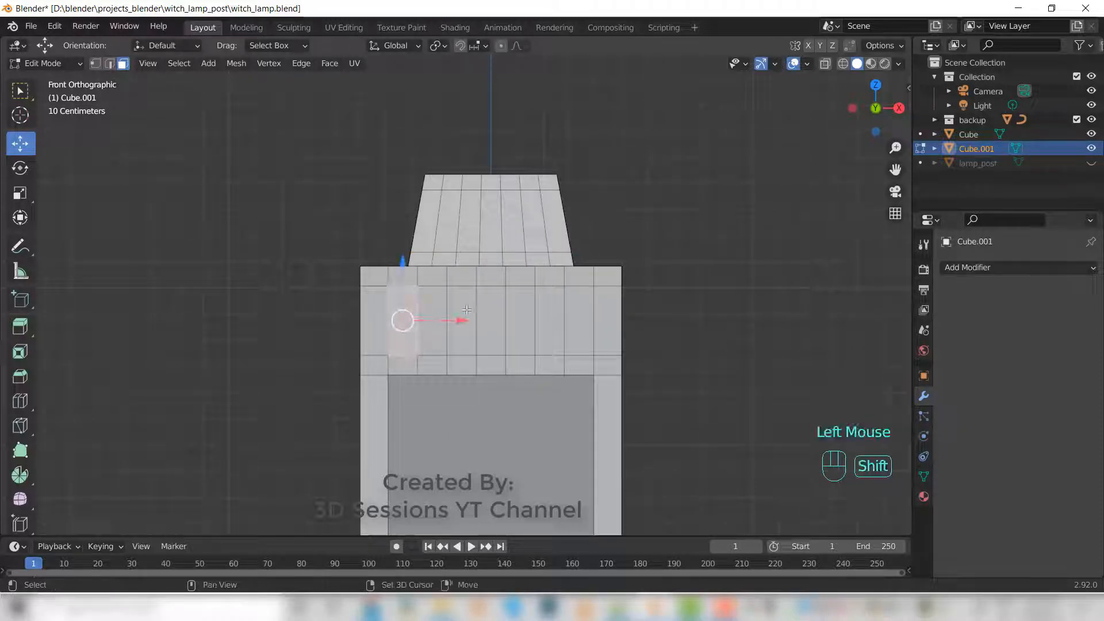
shift+click(464, 314)
shift+click(521, 314)
shift+click(578, 314)
shift+click(449, 224)
shift+click(491, 224)
shift+click(533, 225)
middle_drag(454, 340, 348, 342)
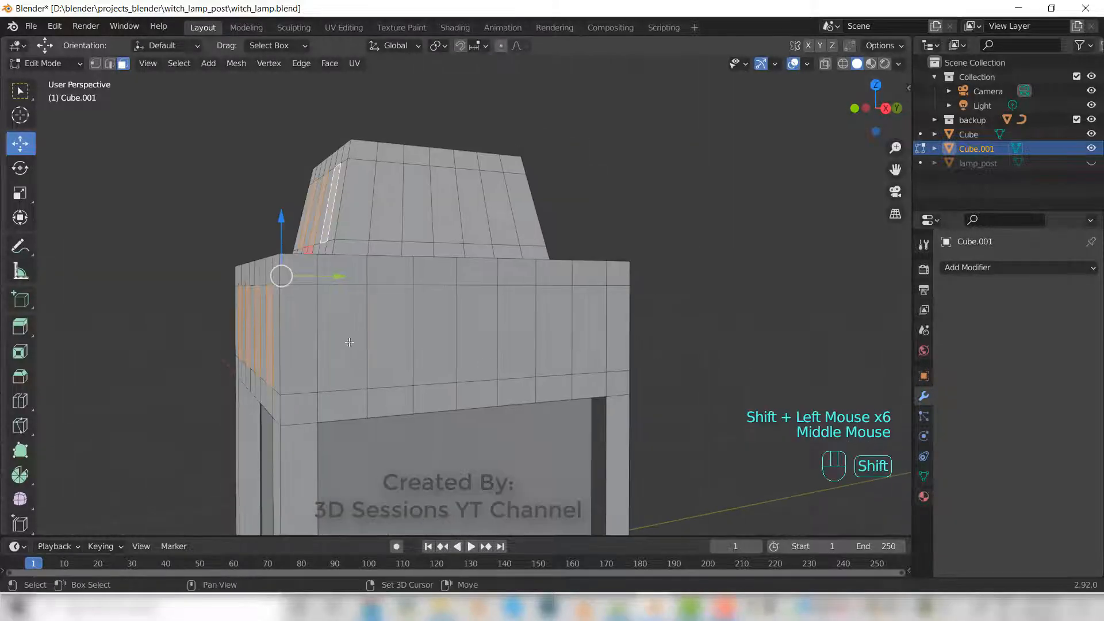
shift+click(349, 342)
shift+click(435, 336)
shift+click(516, 332)
shift+click(589, 329)
shift+click(389, 204)
shift+click(446, 207)
shift+click(499, 210)
scroll(498, 242, down, 4)
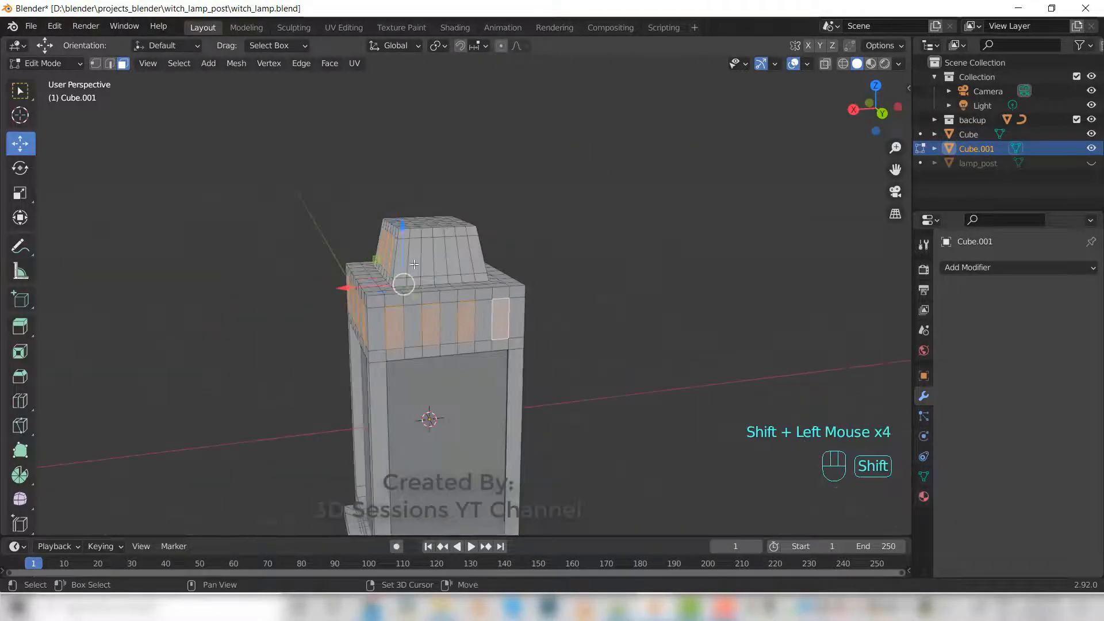
shift+click(414, 264)
shift+click(440, 260)
shift+click(465, 259)
middle_drag(541, 325, 446, 330)
shift+click(446, 328)
shift+click(485, 324)
shift+click(525, 321)
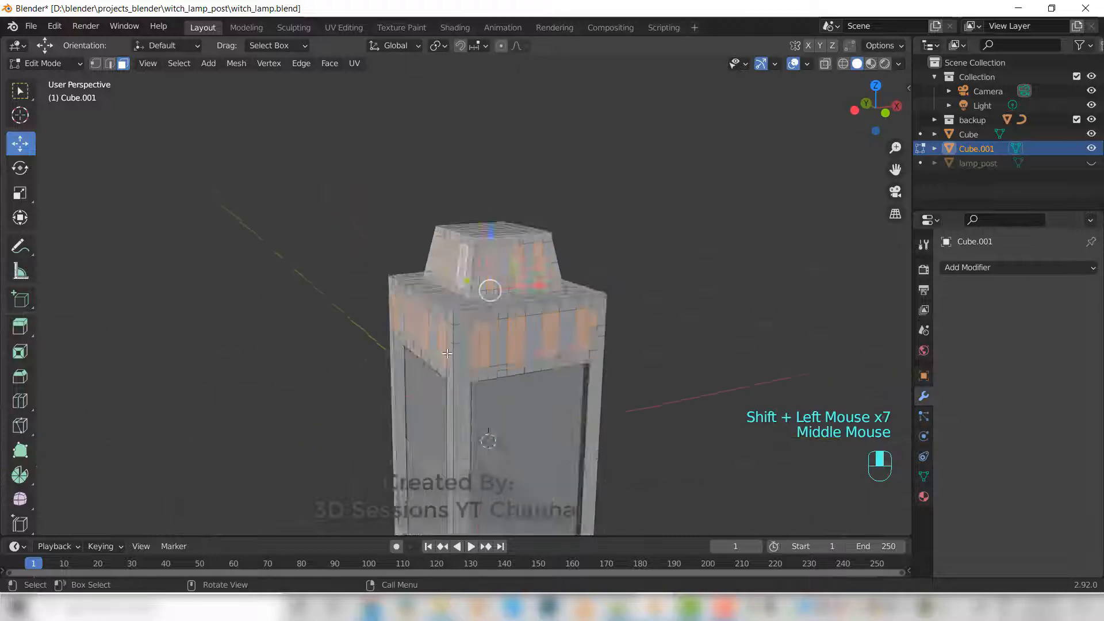
scroll(494, 374, down, 2)
key(x)
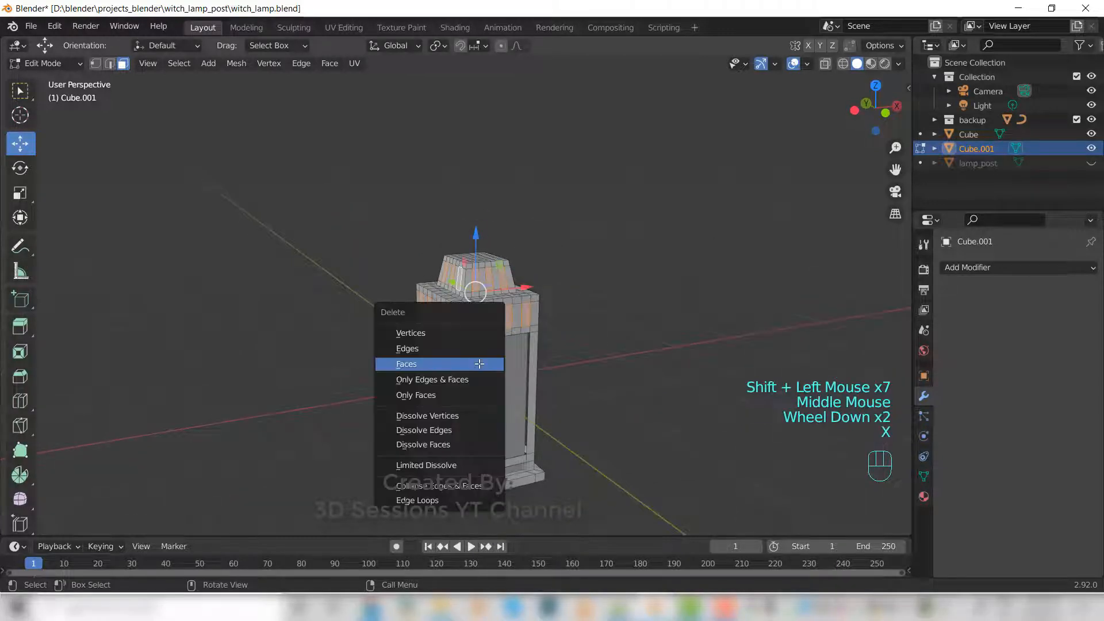
click(480, 362)
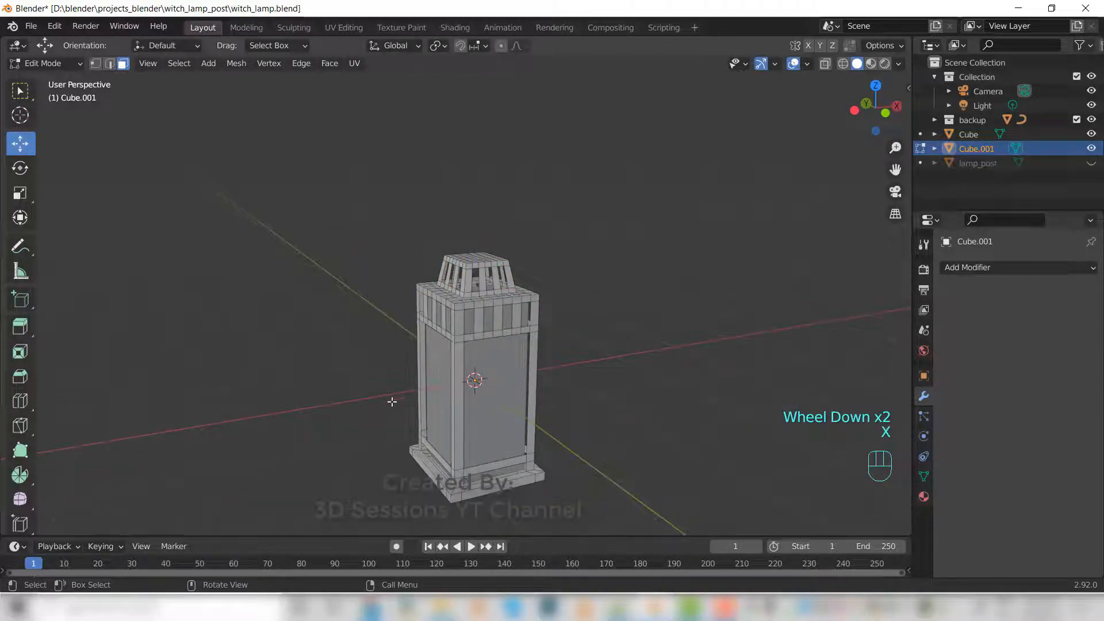
scroll(392, 401, up, 2)
middle_drag(362, 423, 499, 416)
key(Tab)
Set the solid viewport shading colour to Random and deselect the lantern frame.
scroll(448, 409, down, 1)
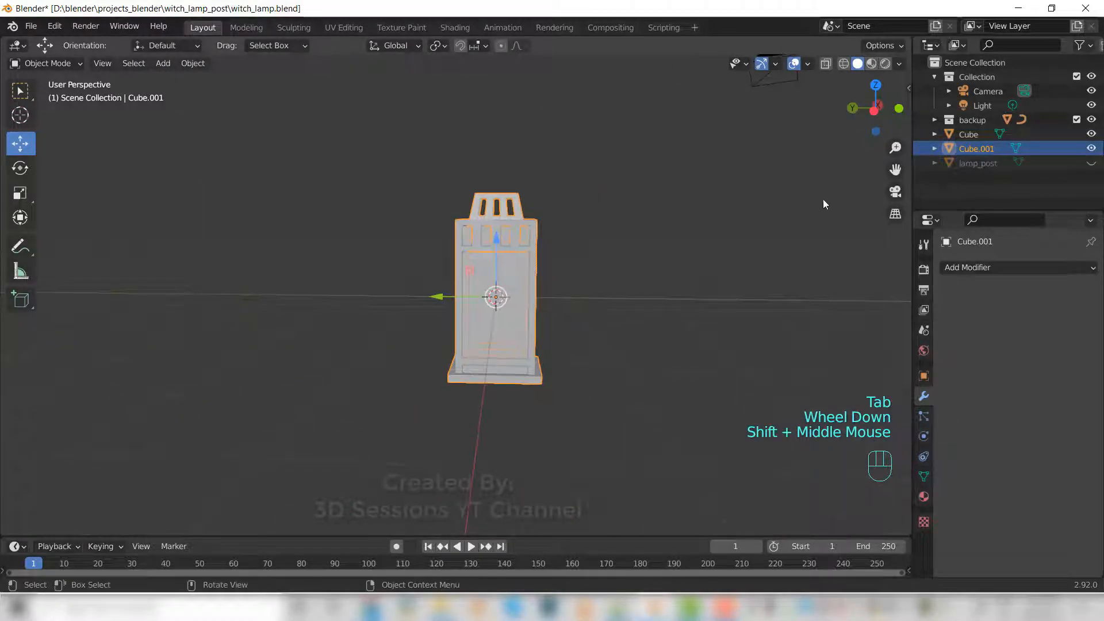
click(899, 63)
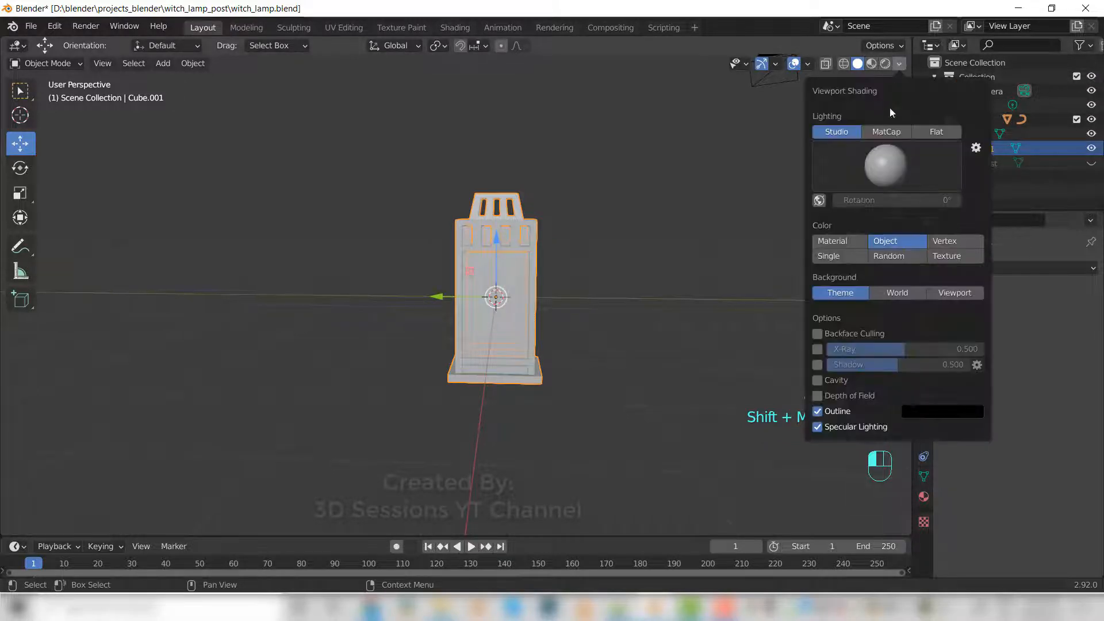
click(888, 257)
click(609, 367)
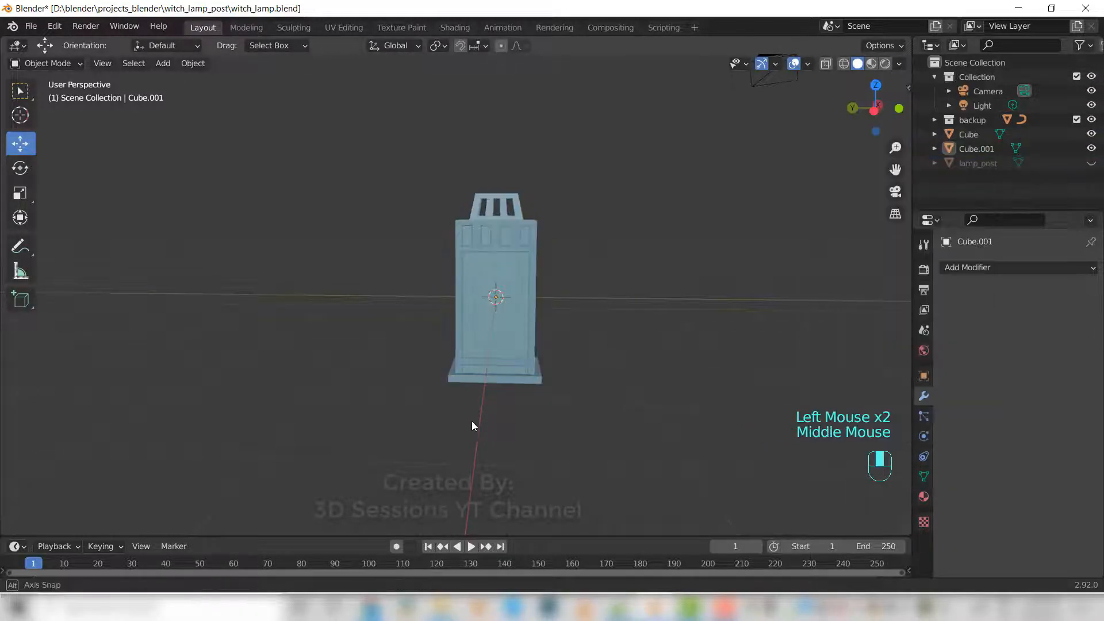
mouse_move(472, 421)
middle_down()
mouse_move(552, 426)
mouse_move(461, 422)
mouse_move(469, 416)
middle_up()
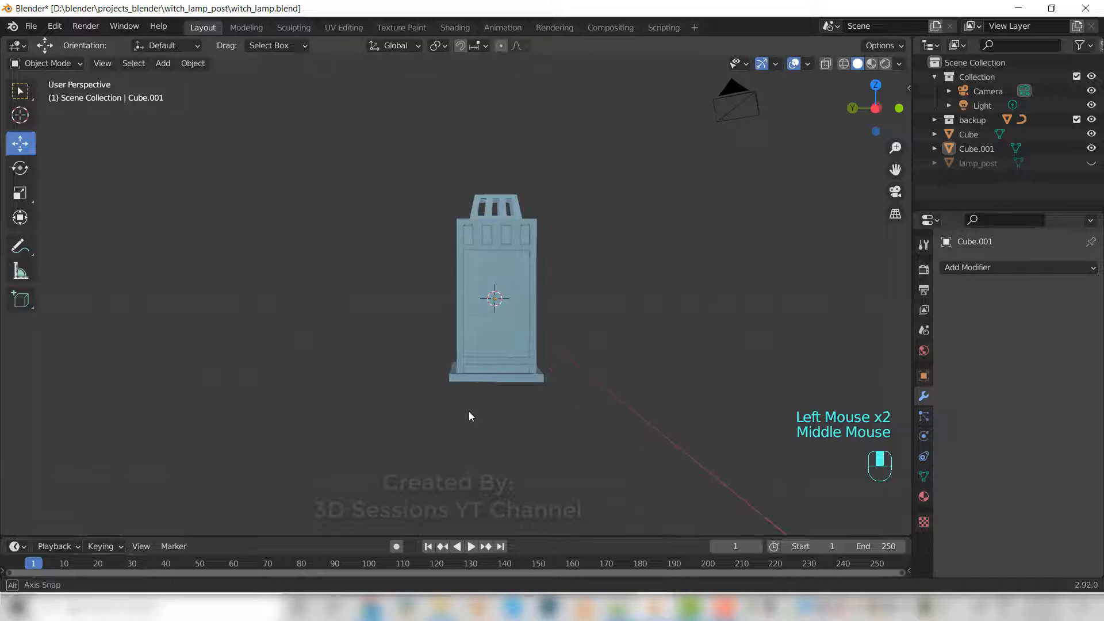
scroll(479, 385, up, 3)
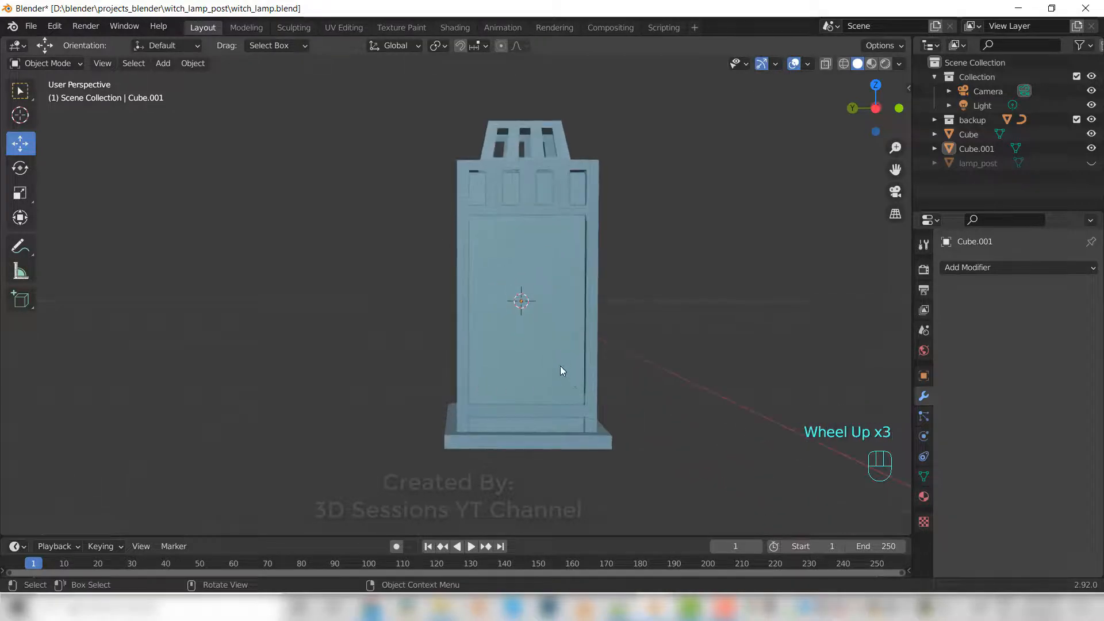
Select the lantern's outer frame and add a Solidify modifier to it.
key(grave)
click(374, 238)
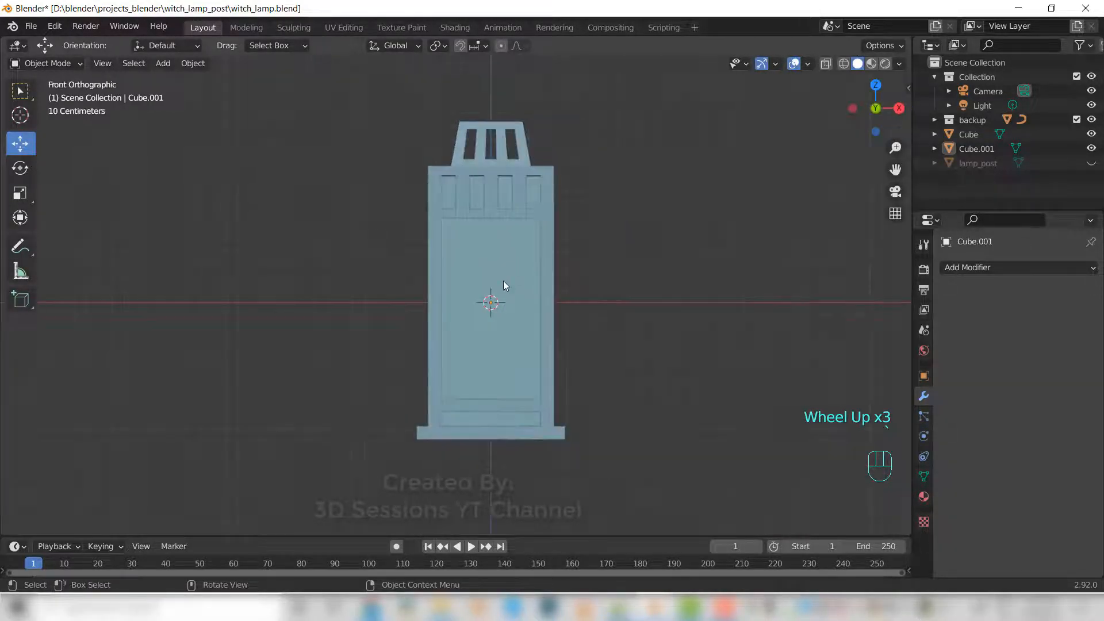
shift+middle_drag(464, 181, 463, 263)
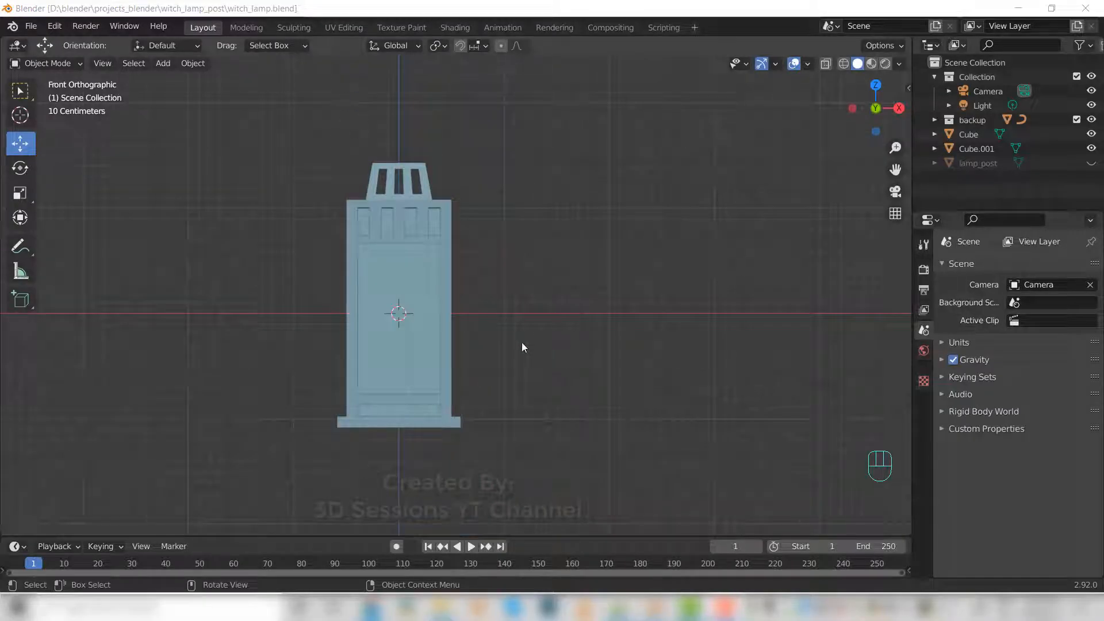
middle_drag(517, 333, 468, 360)
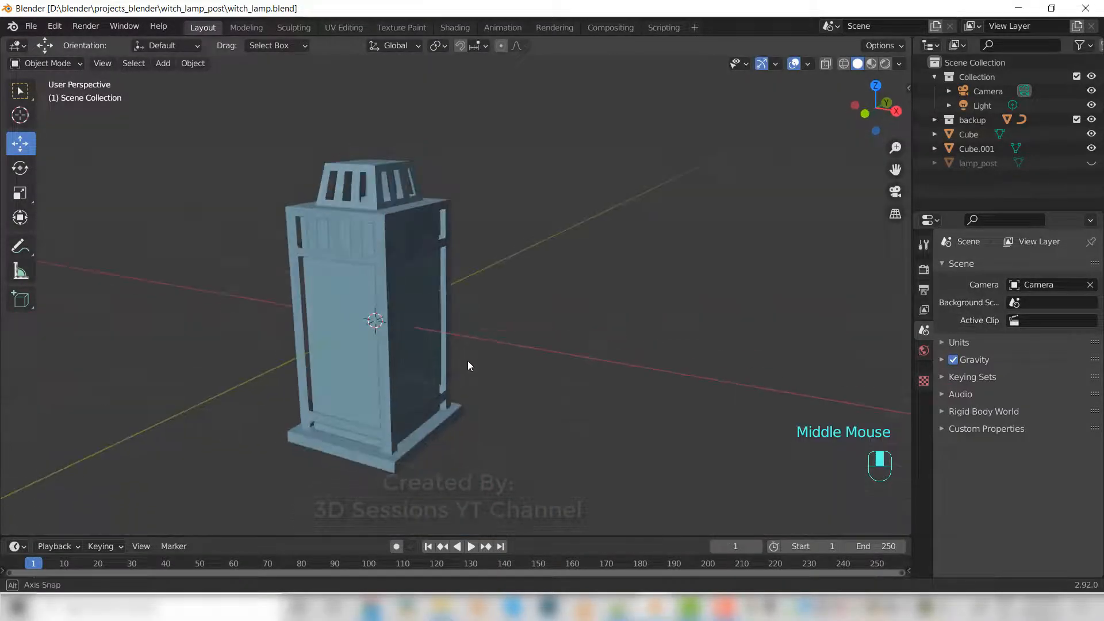
click(387, 263)
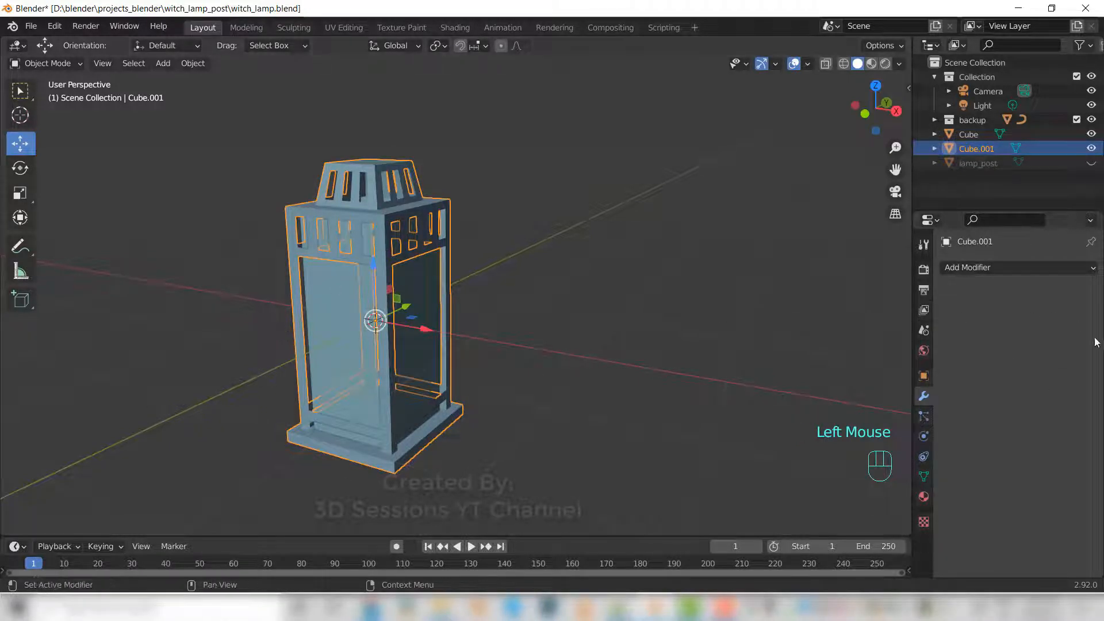
click(924, 396)
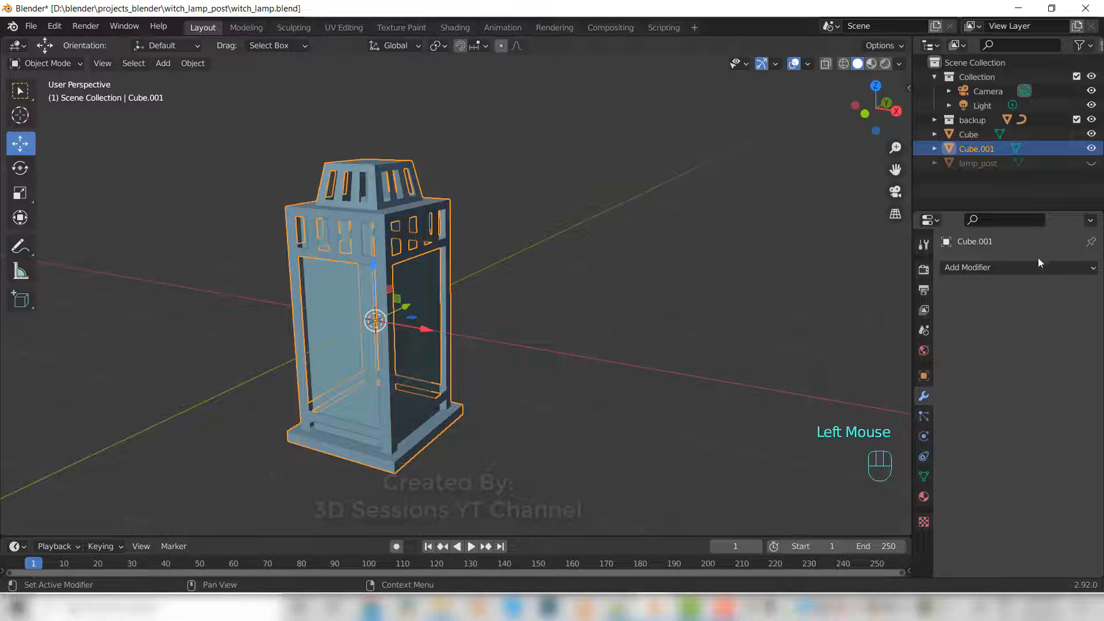
click(1026, 270)
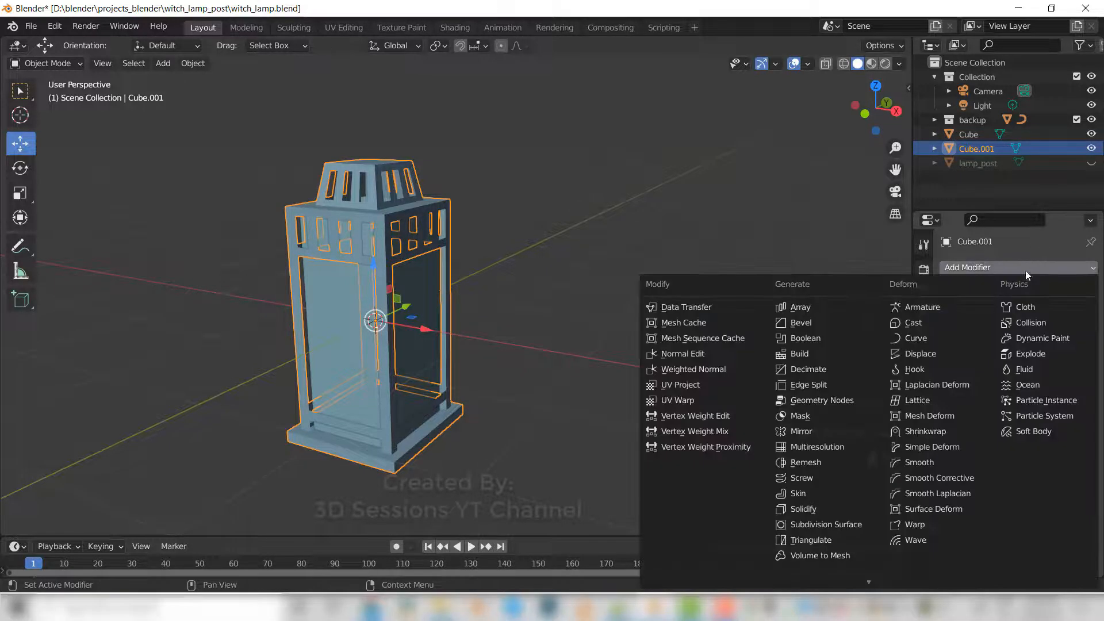
click(819, 507)
Increase the frame's Solidify thickness to 0.08 m and deselect the frame.
scroll(454, 376, up, 2)
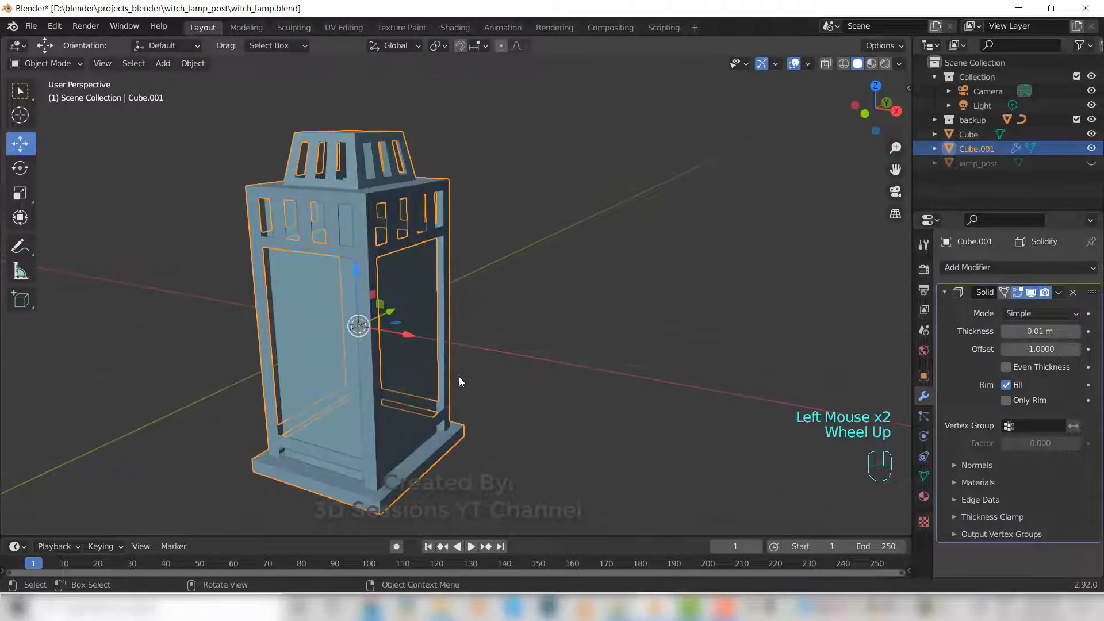
click(1074, 332)
click(1074, 333)
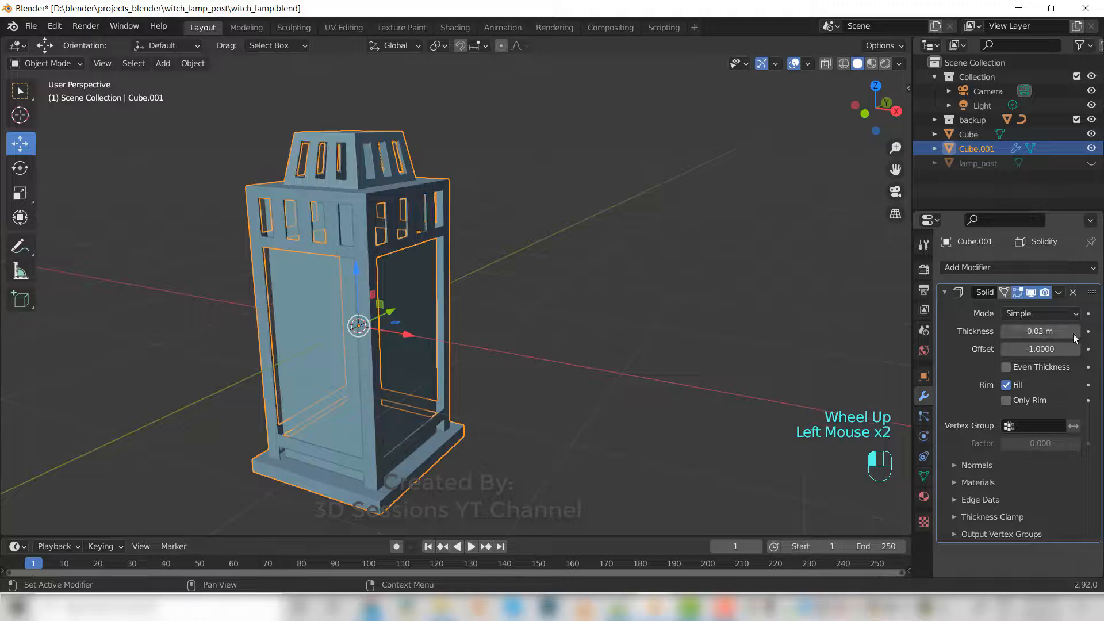
click(1074, 332)
click(1074, 332)
click(1075, 332)
click(1074, 332)
click(1074, 332)
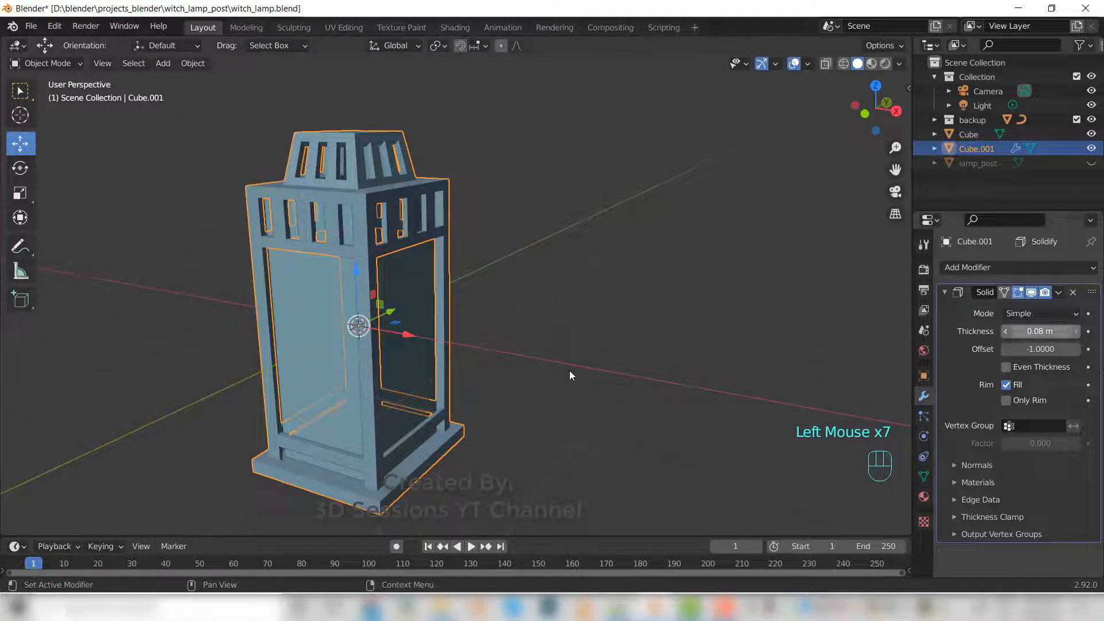
click(533, 391)
middle_drag(385, 388, 347, 418)
scroll(333, 416, up, 1)
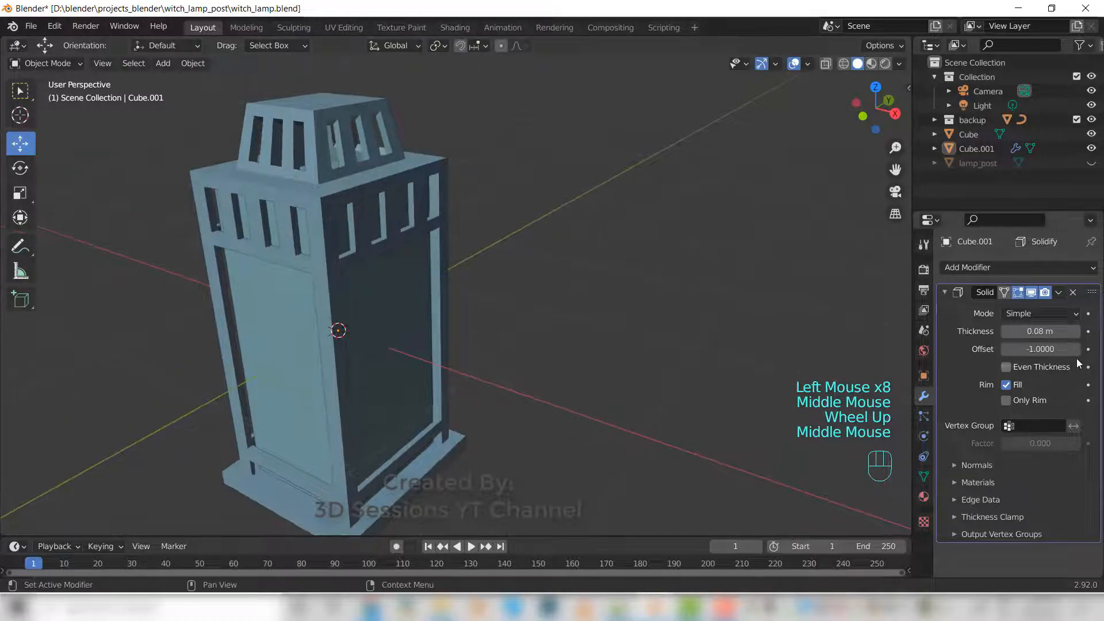
Fine-tune the frame's Solidify thickness to 0.1 m, checking the base and walls.
click(1075, 331)
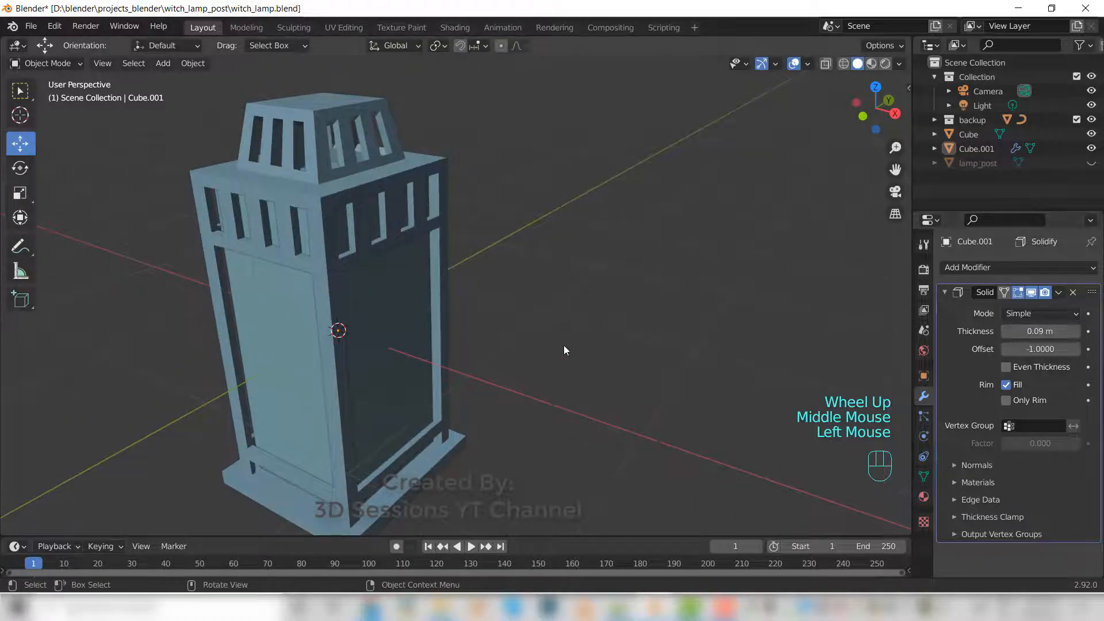
middle_drag(563, 345, 588, 274)
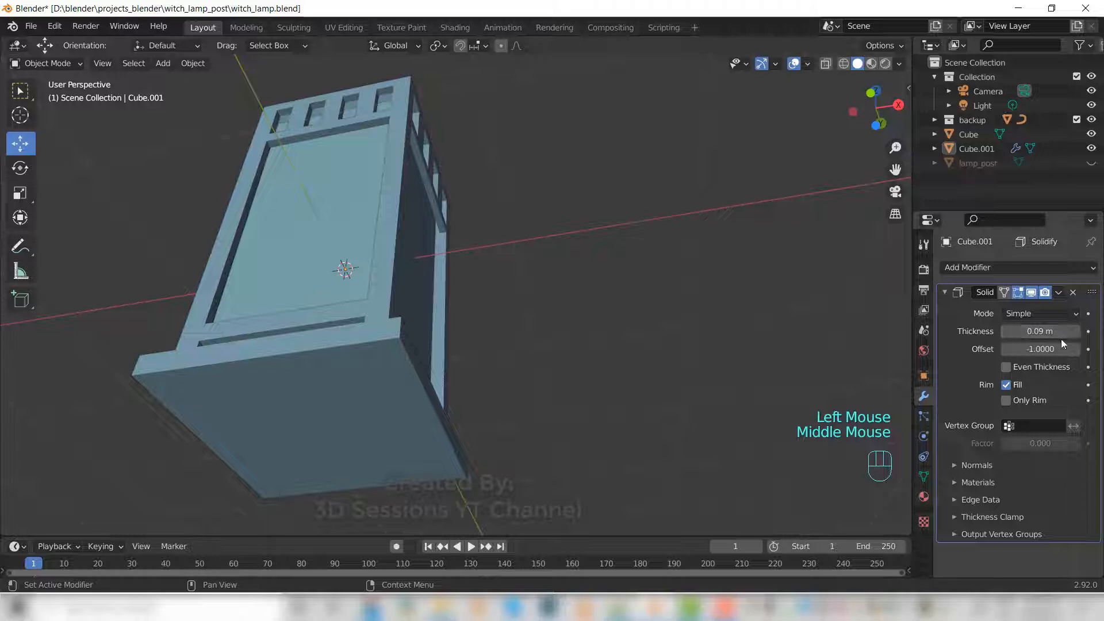
click(1075, 331)
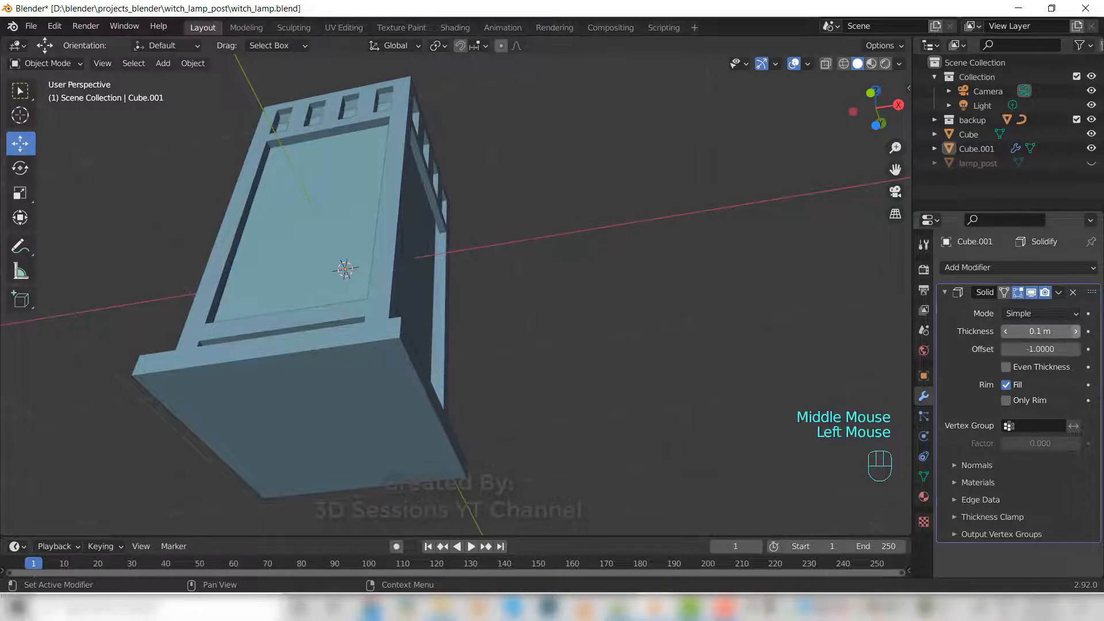
click(1075, 331)
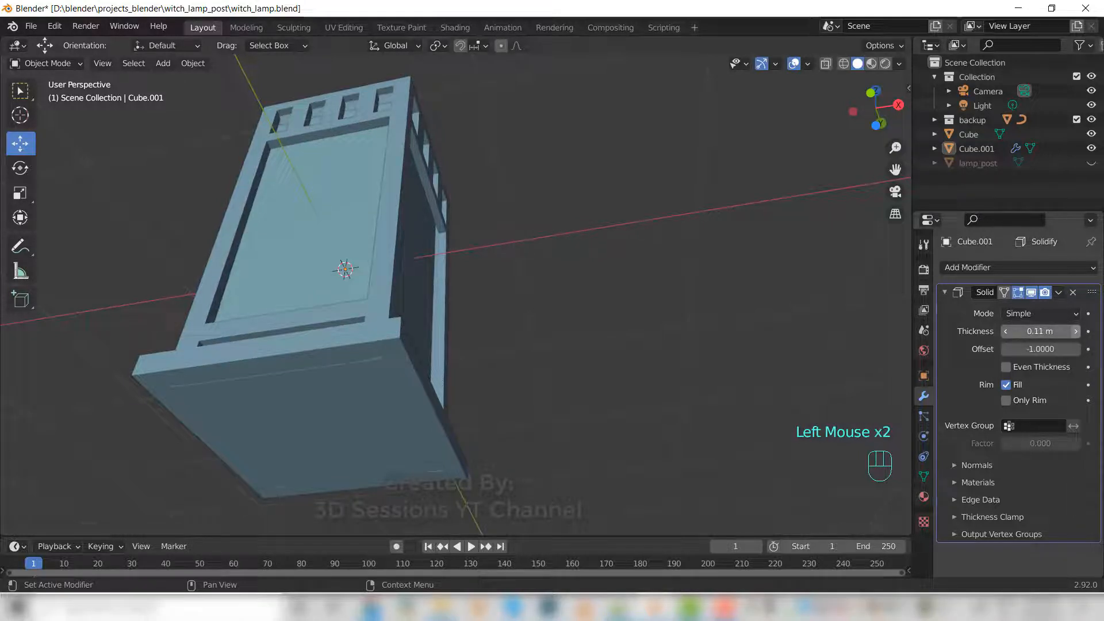
click(1004, 332)
middle_drag(532, 265, 484, 365)
scroll(270, 333, up, 1)
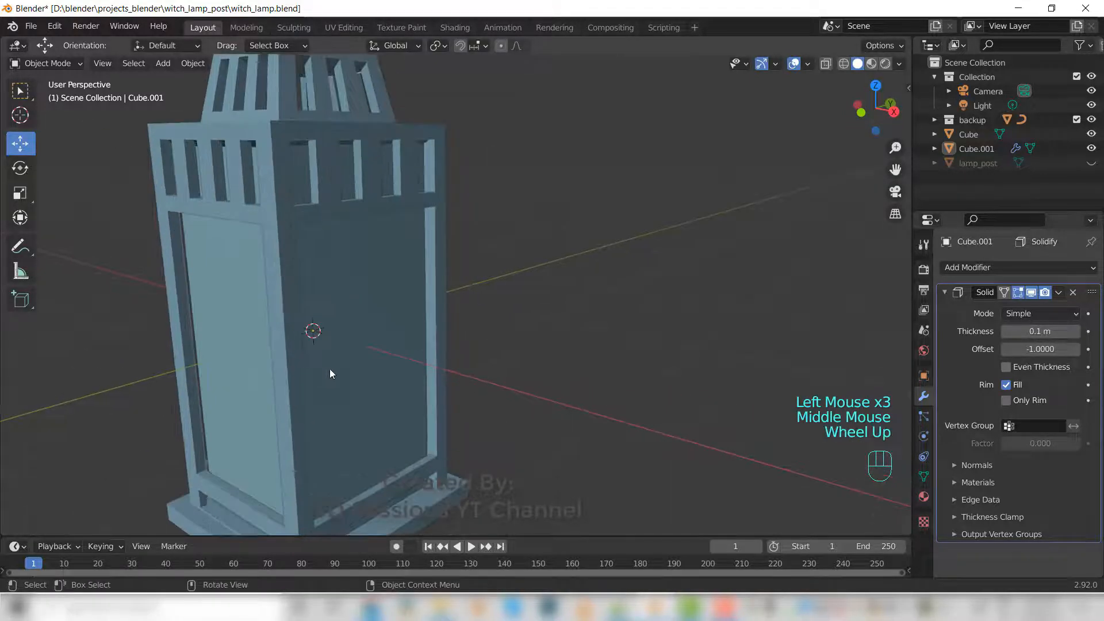
mouse_move(329, 368)
middle_down()
mouse_move(398, 377)
mouse_move(351, 383)
mouse_move(325, 368)
middle_up()
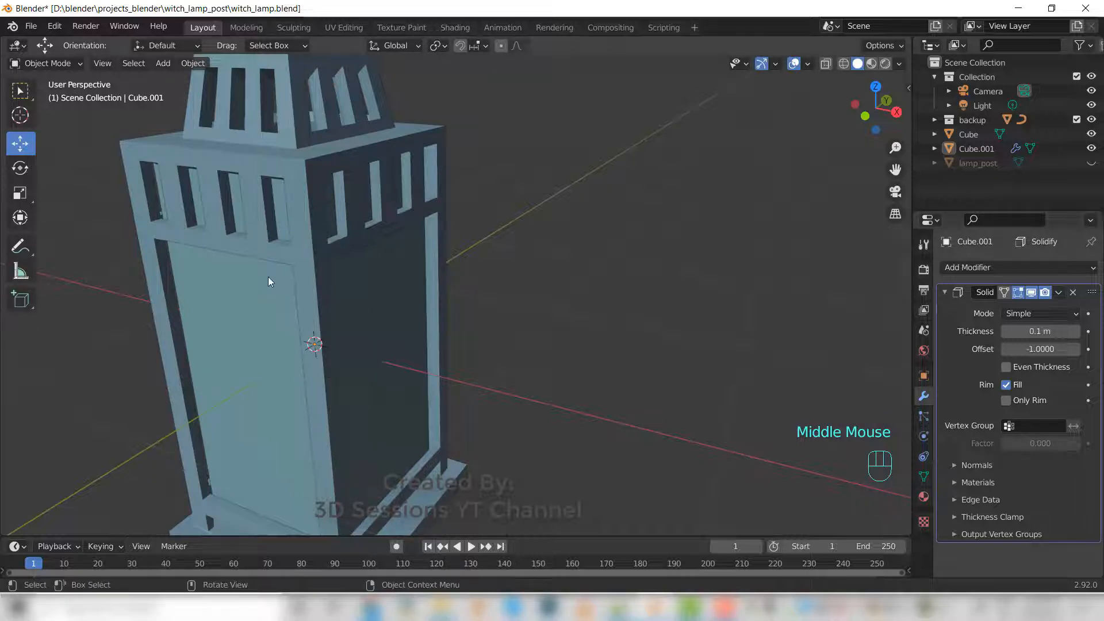
middle_drag(269, 277, 334, 288)
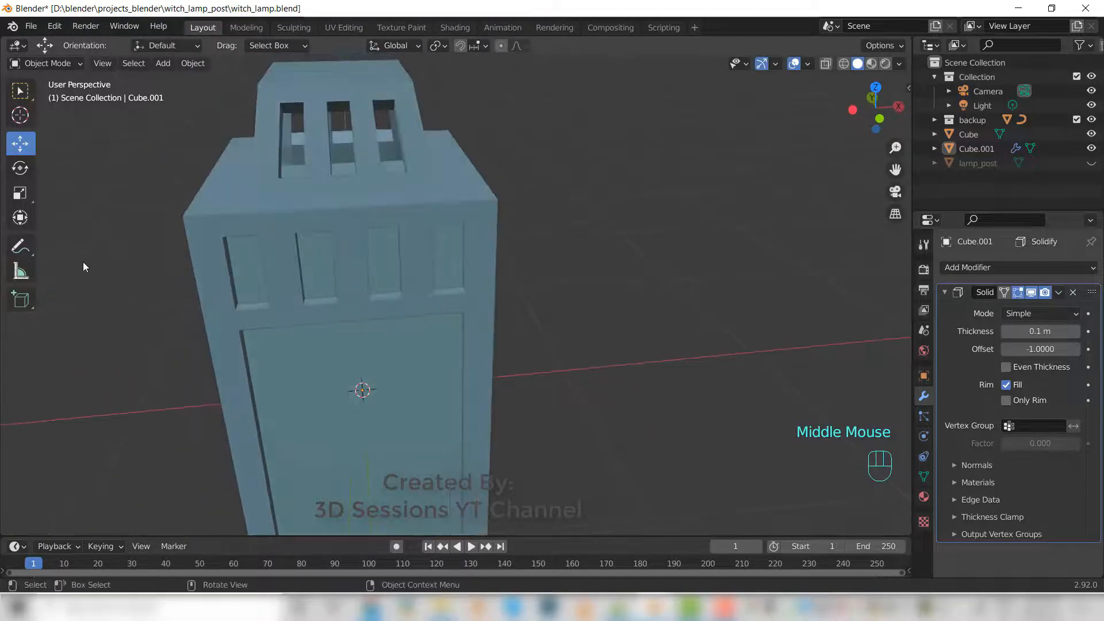
Add a torus at the origin for the lantern's handle, with 16 major segments.
key(grave)
click(77, 220)
shift+middle_drag(392, 189, 434, 227)
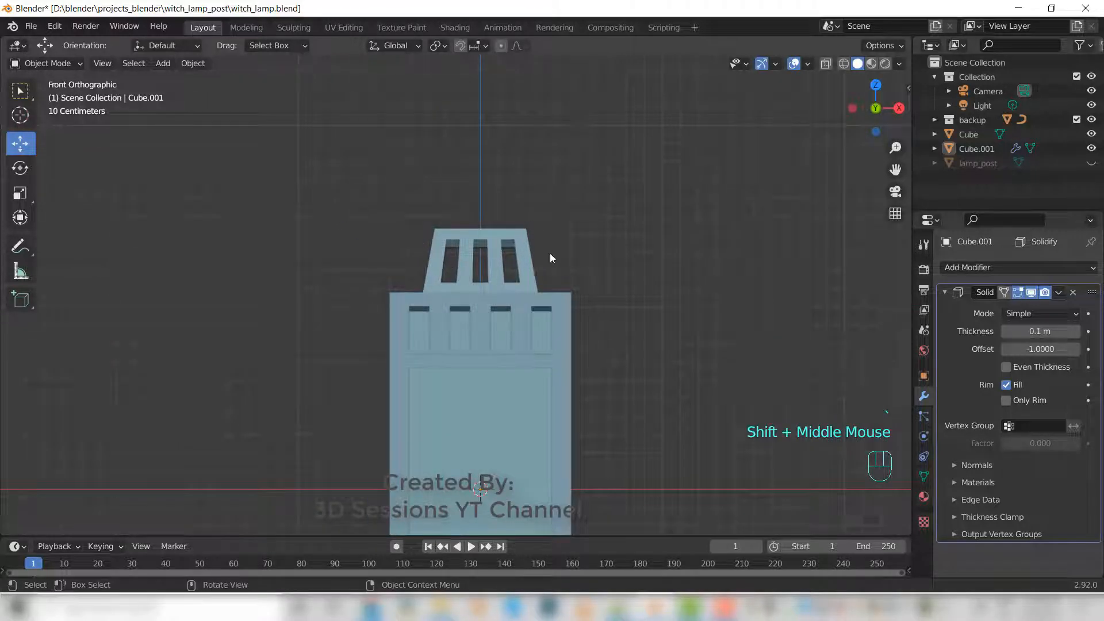
key(shift)
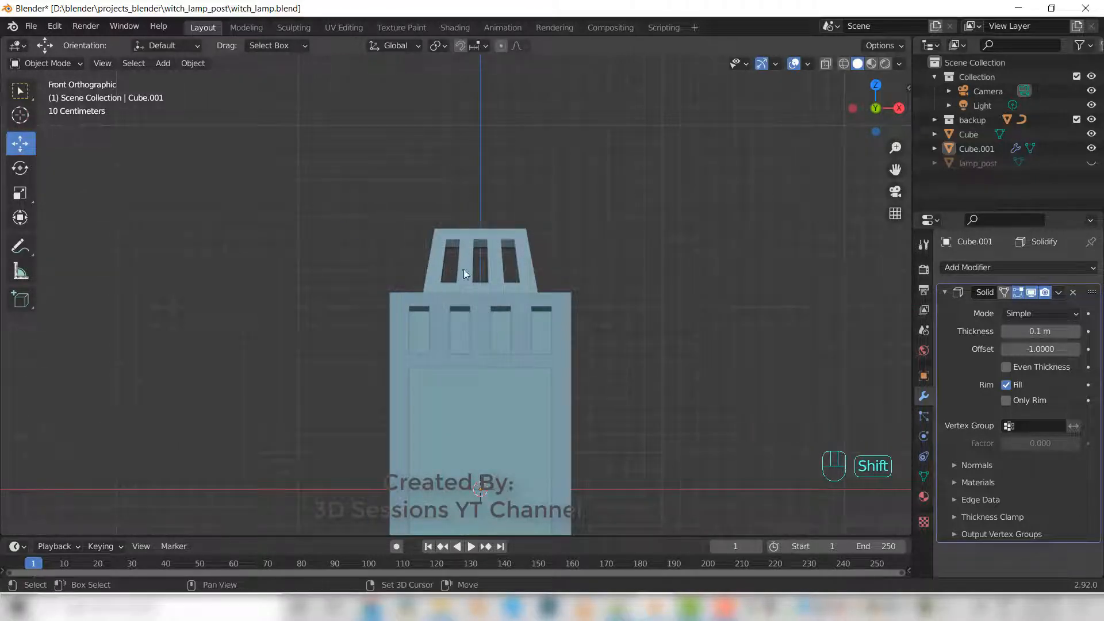
key(shift+a)
mouse_move(499, 230)
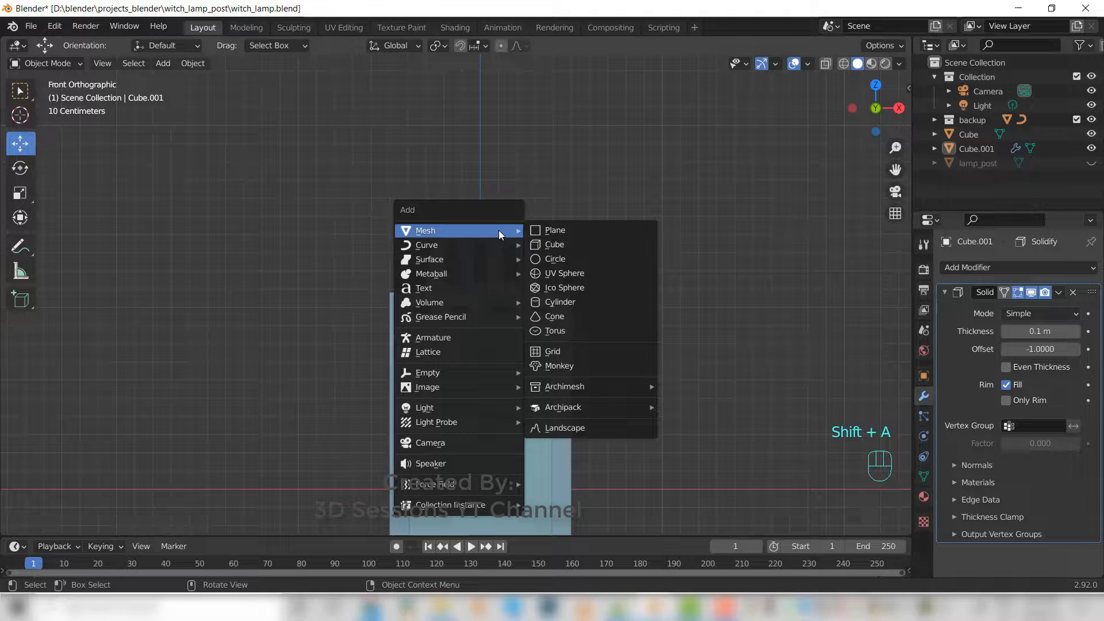
click(586, 334)
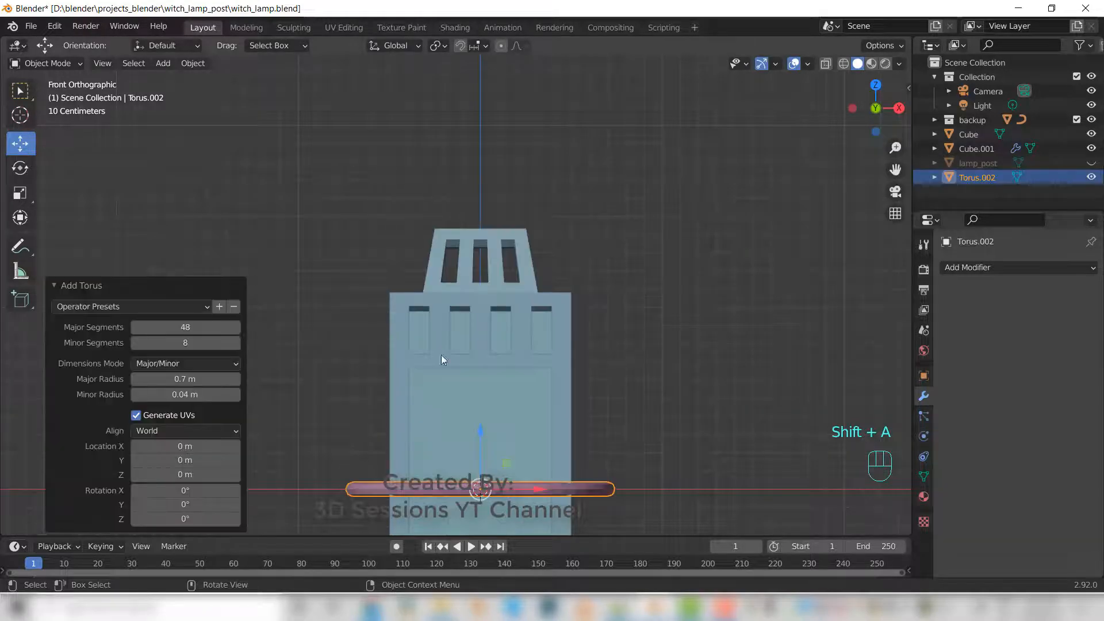
click(186, 327)
text(16)
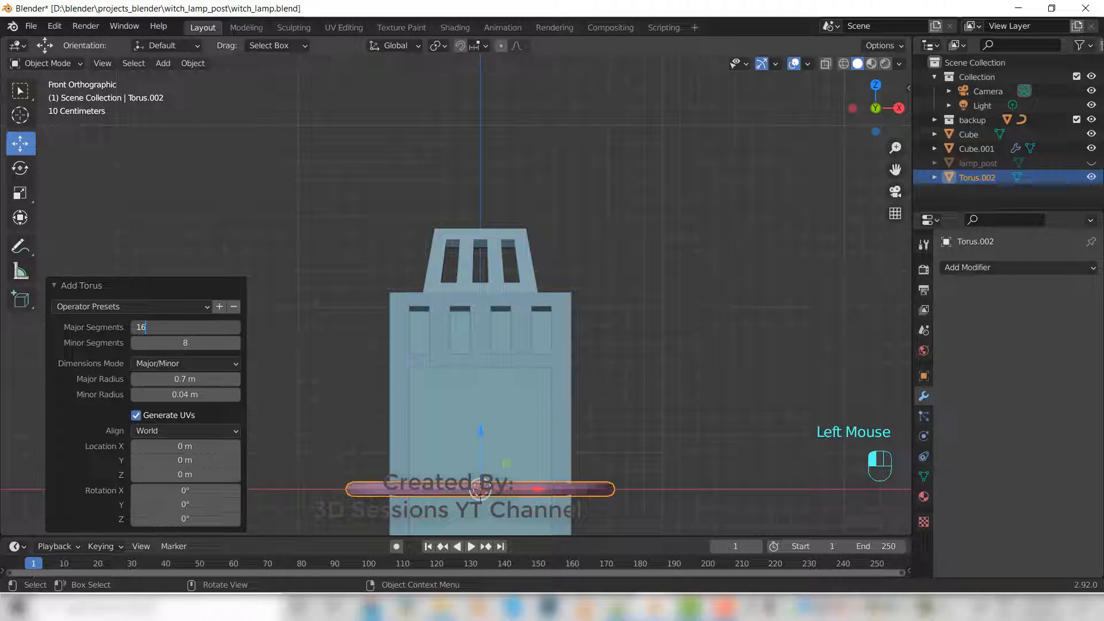
key(Tab)
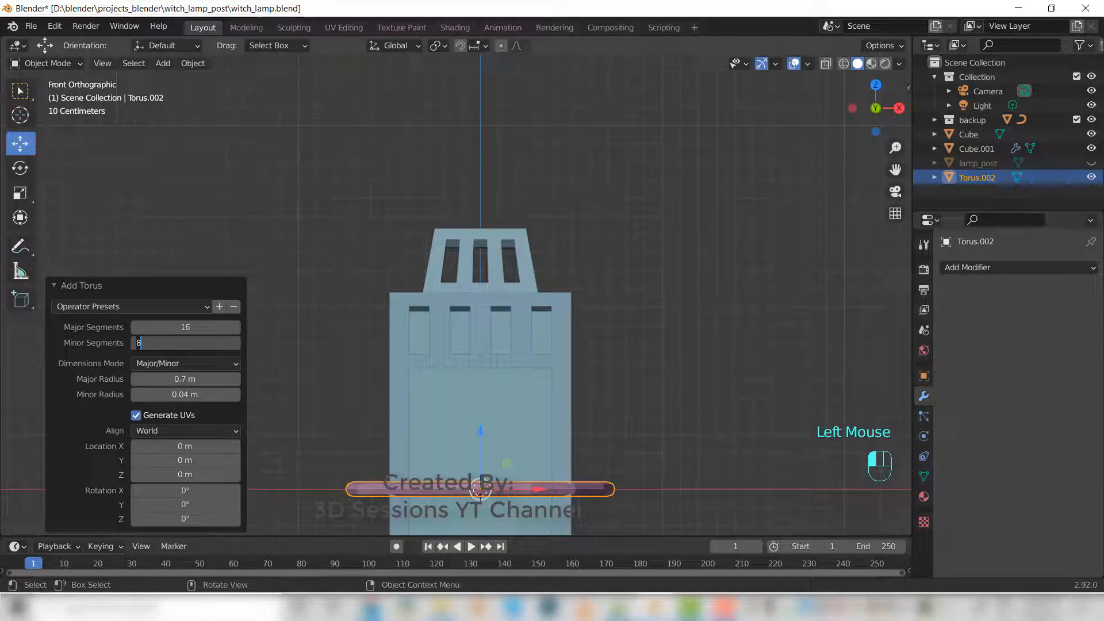
Stand the new torus upright with 90° rotations on Y and Z, and set its major segments to 18.
click(184, 505)
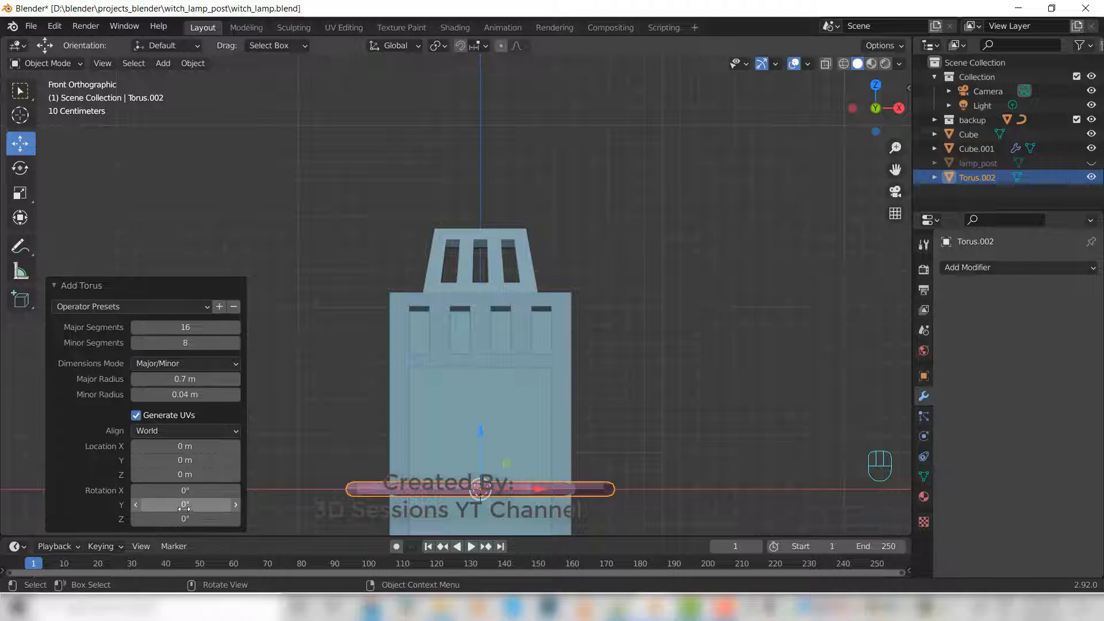
text(90)
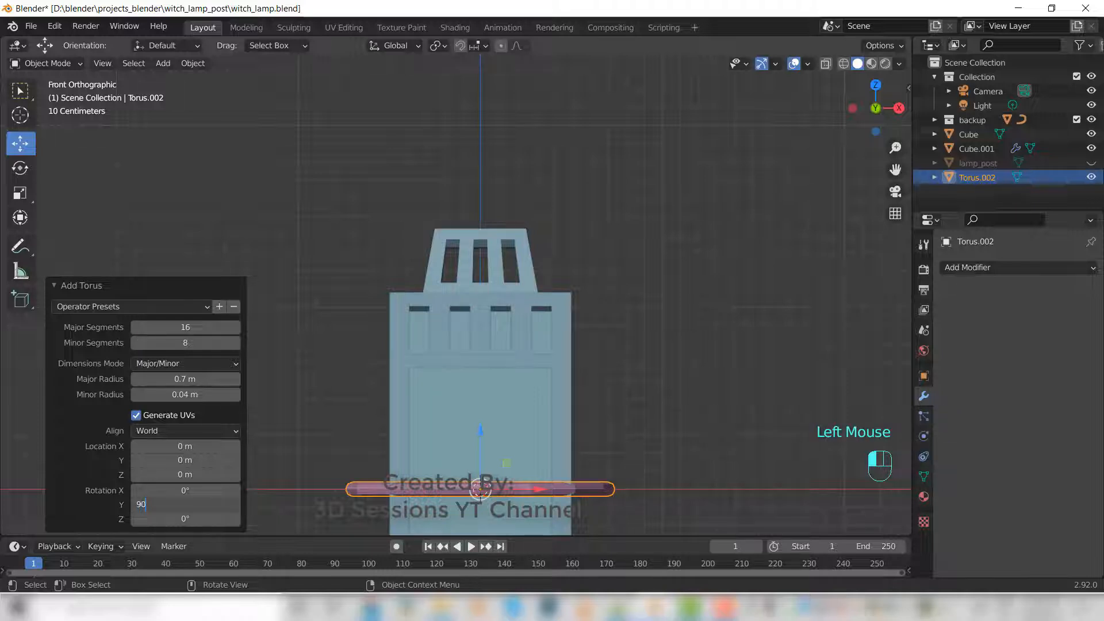
key(Tab)
text(9)
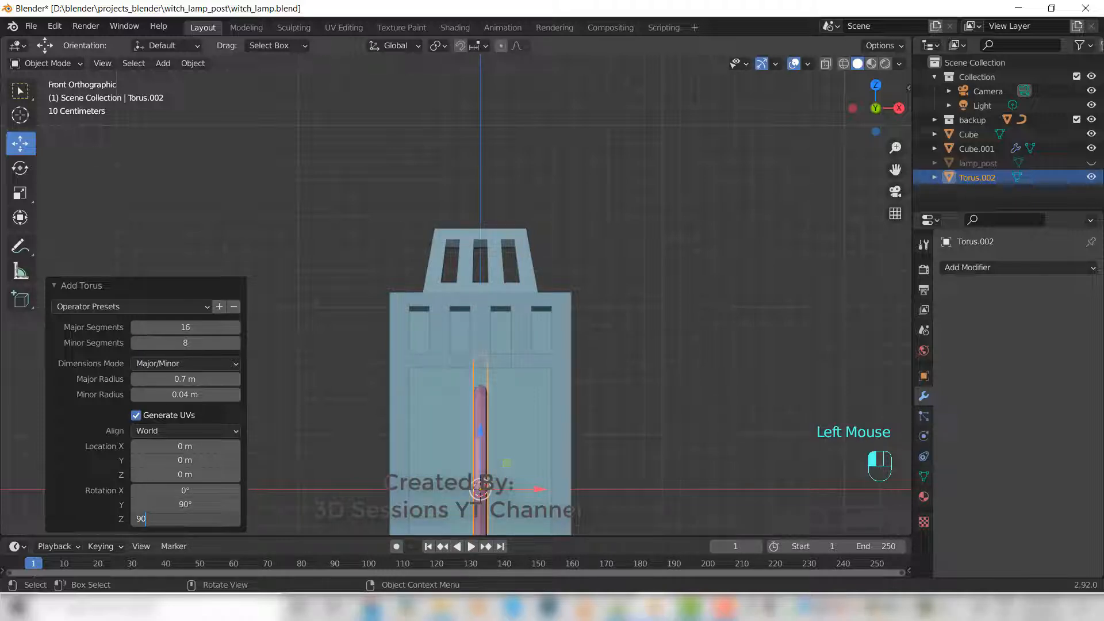
key(Tab)
text(18)
key(Return)
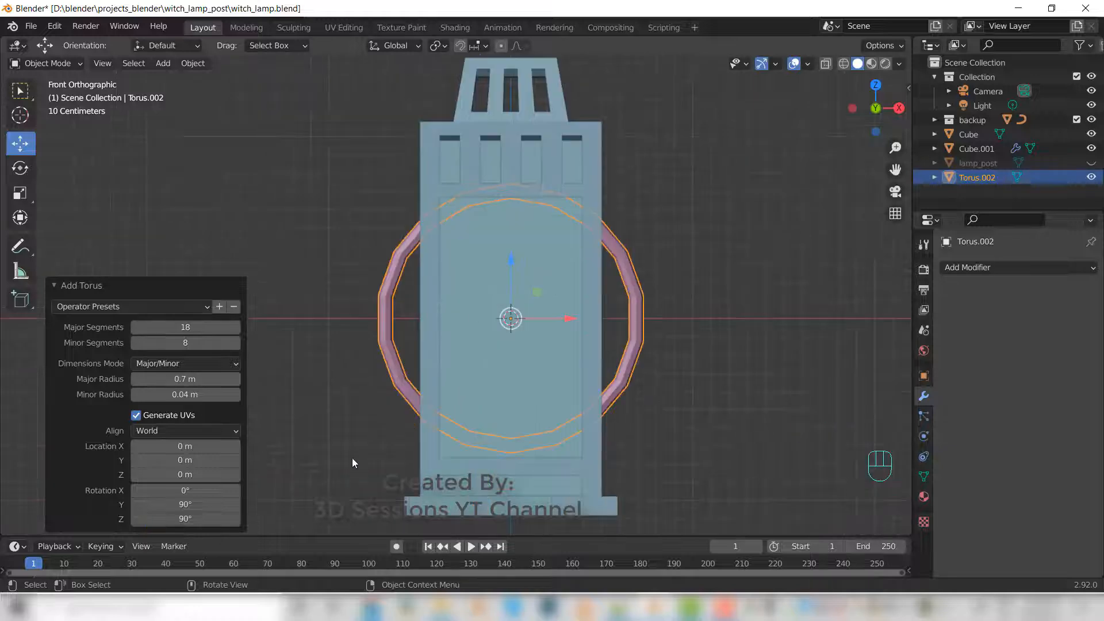
Raise the torus about 1.81 m along Z, scale it down evenly, and lower it about 0.08 m toward the lantern cap.
middle_drag(419, 375, 522, 302)
scroll(507, 299, down, 2)
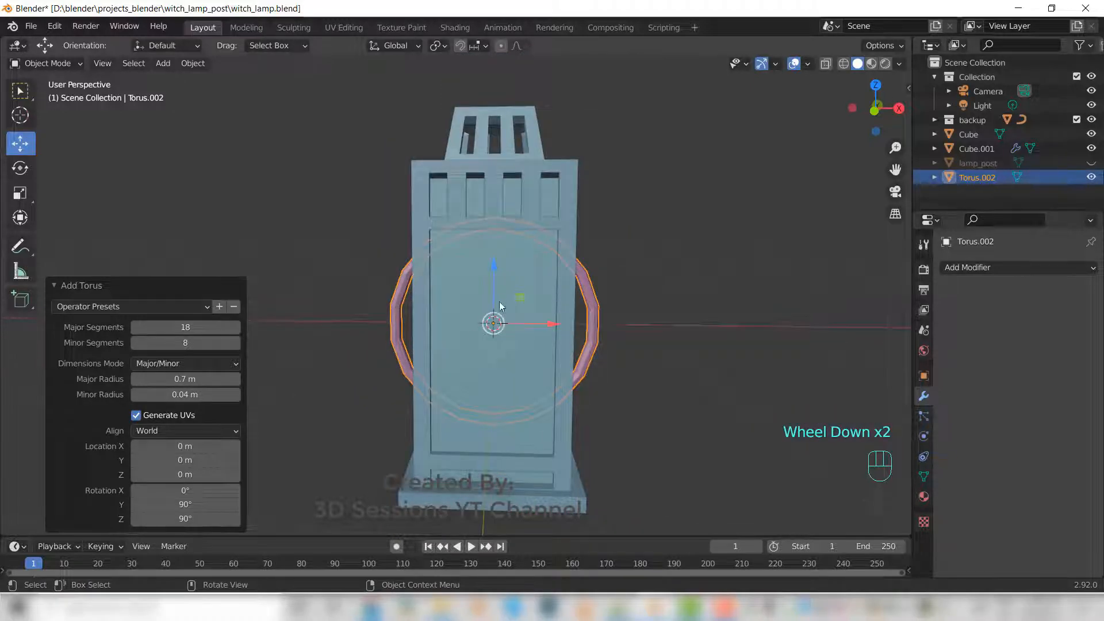
drag(493, 270, 494, 46)
shift+middle_drag(556, 357, 571, 474)
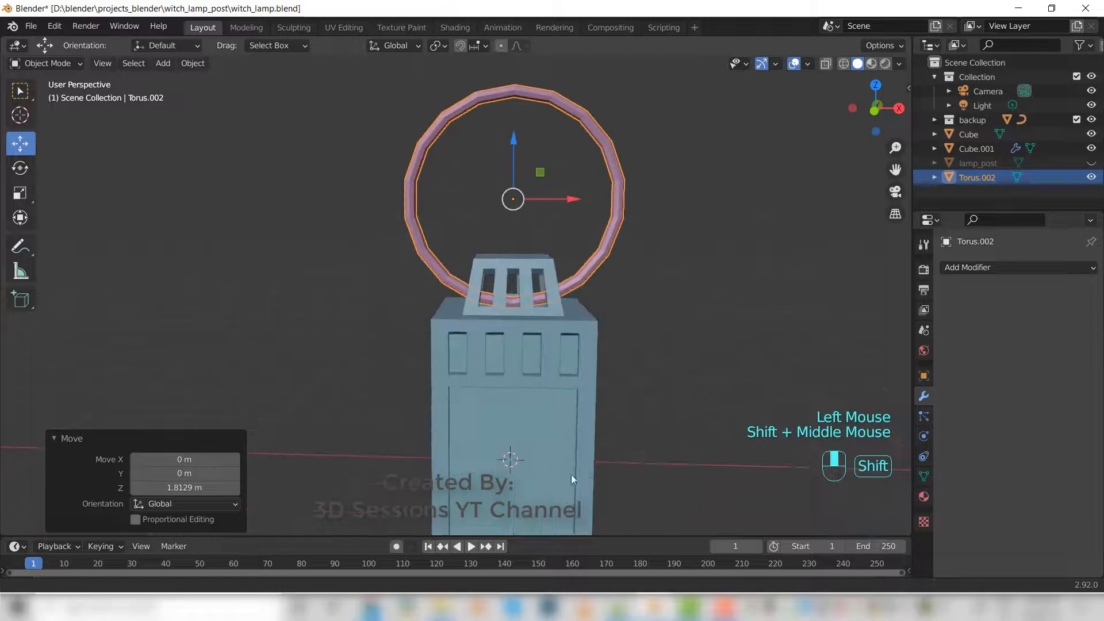
key(s)
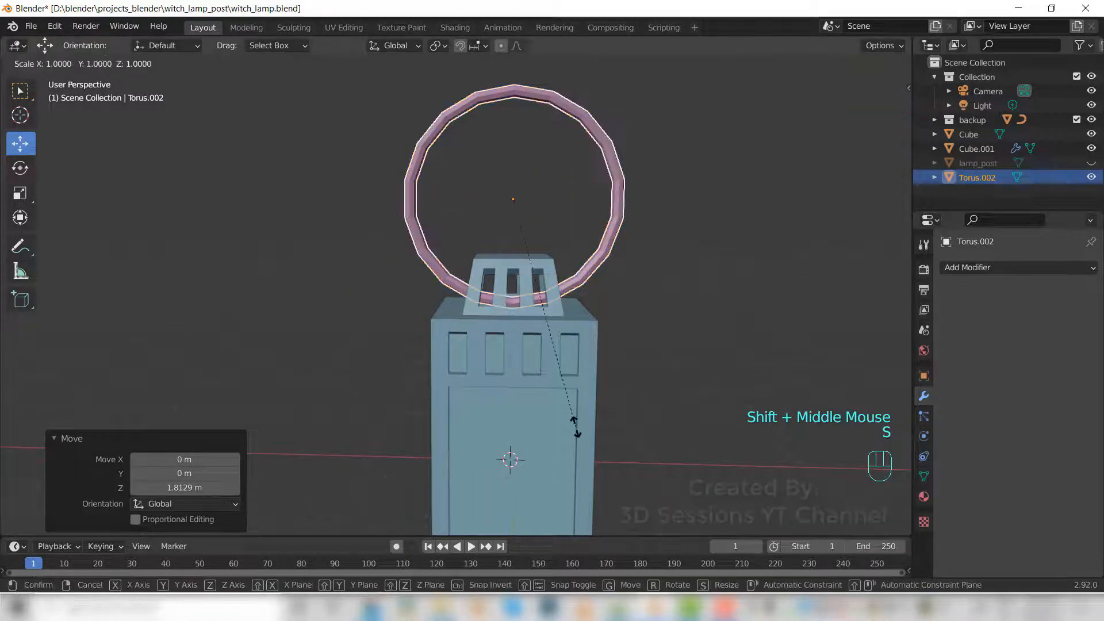
click(548, 354)
drag(515, 144, 515, 156)
Flatten the torus into an oval by scaling it to about 0.815 along Z, and lower it about 0.03 m.
key(s)
key(z)
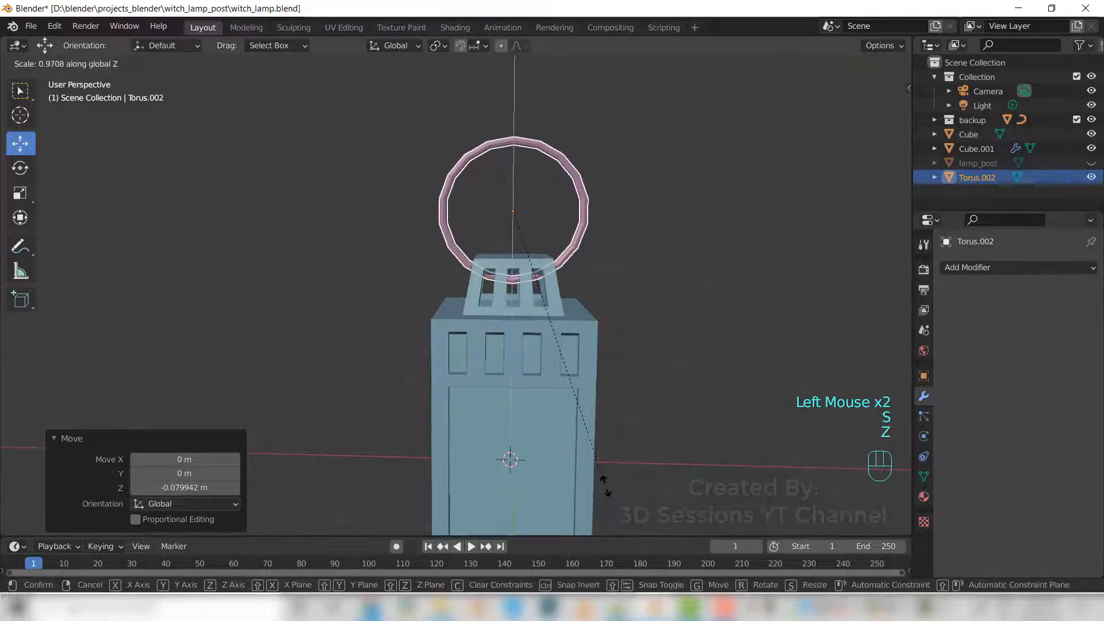
click(593, 438)
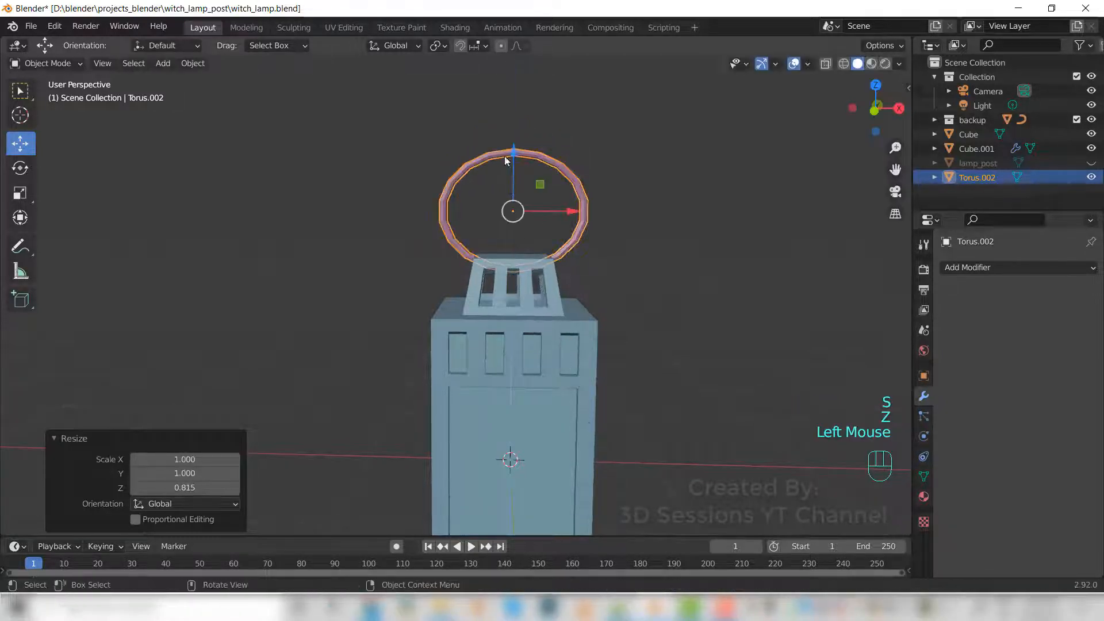
drag(515, 148, 514, 155)
scroll(502, 275, up, 1)
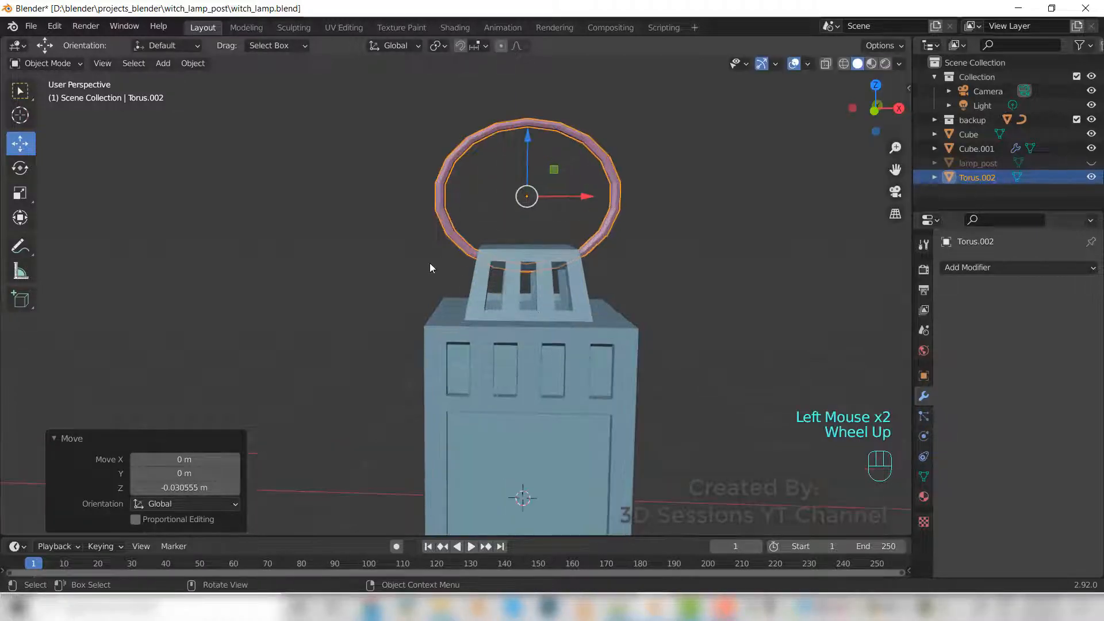
In front view, shrink the oval ring evenly and lower it about 0.06 m into the lantern cap.
key(grave)
click(368, 222)
shift+middle_drag(563, 284, 439, 415)
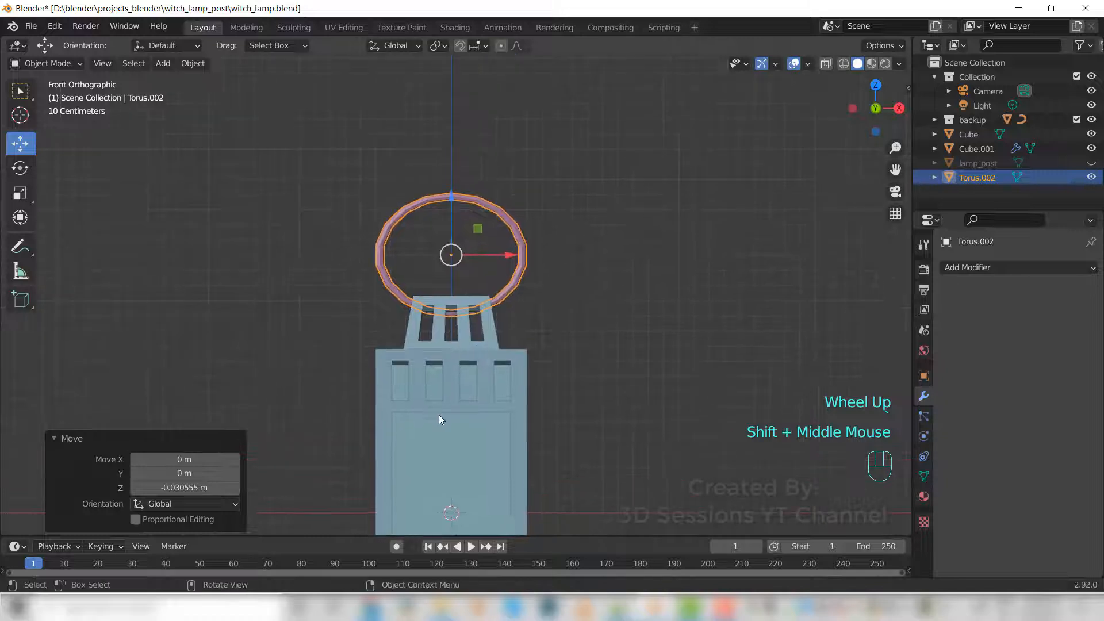
key(s)
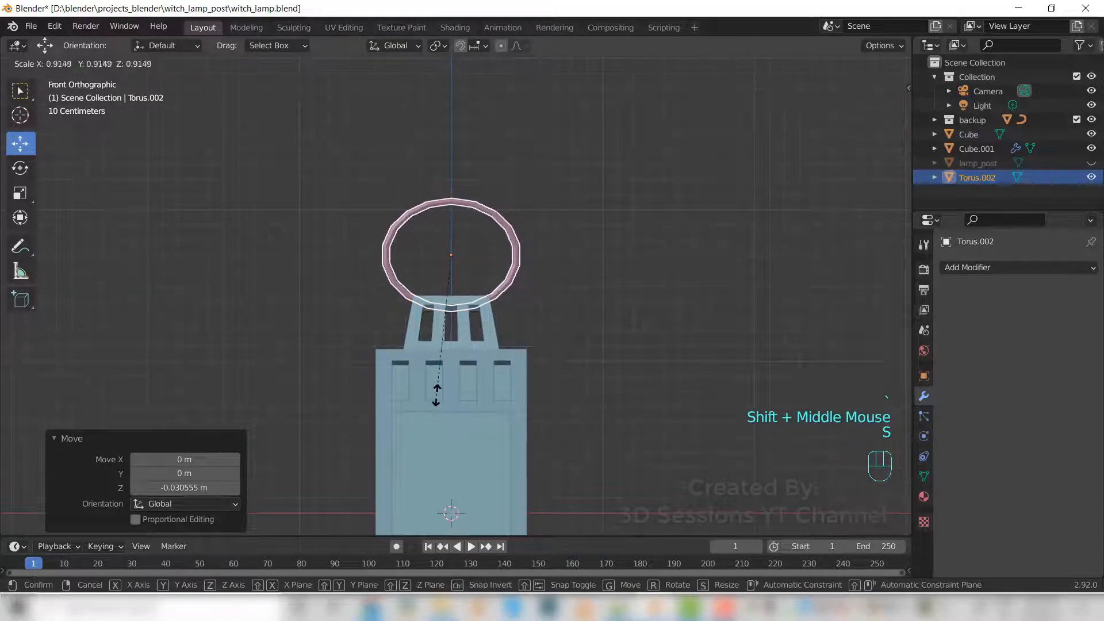
click(434, 385)
drag(449, 198, 450, 207)
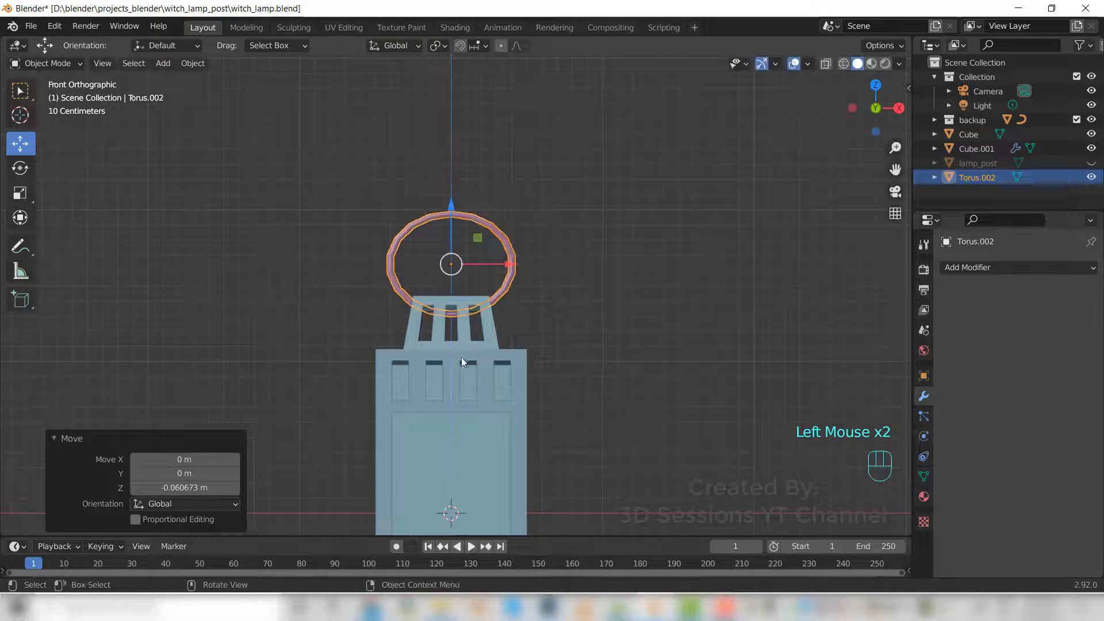
Delete the ring's lowest vertices, where it passes through the cap, leaving an open handle.
key(Tab)
key(alt+z)
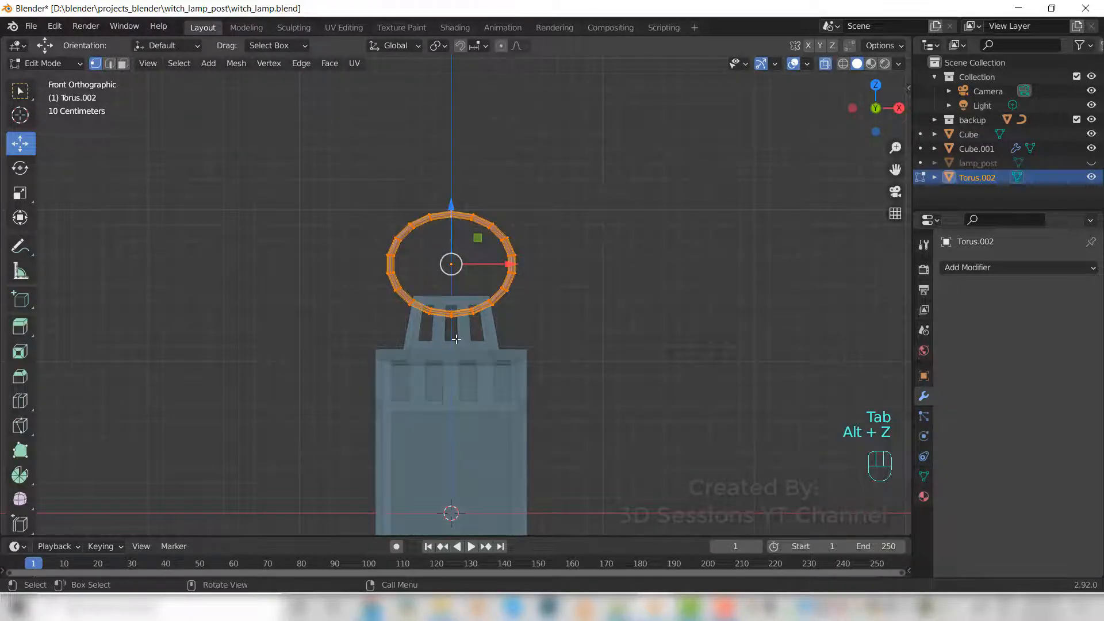
scroll(458, 350, up, 3)
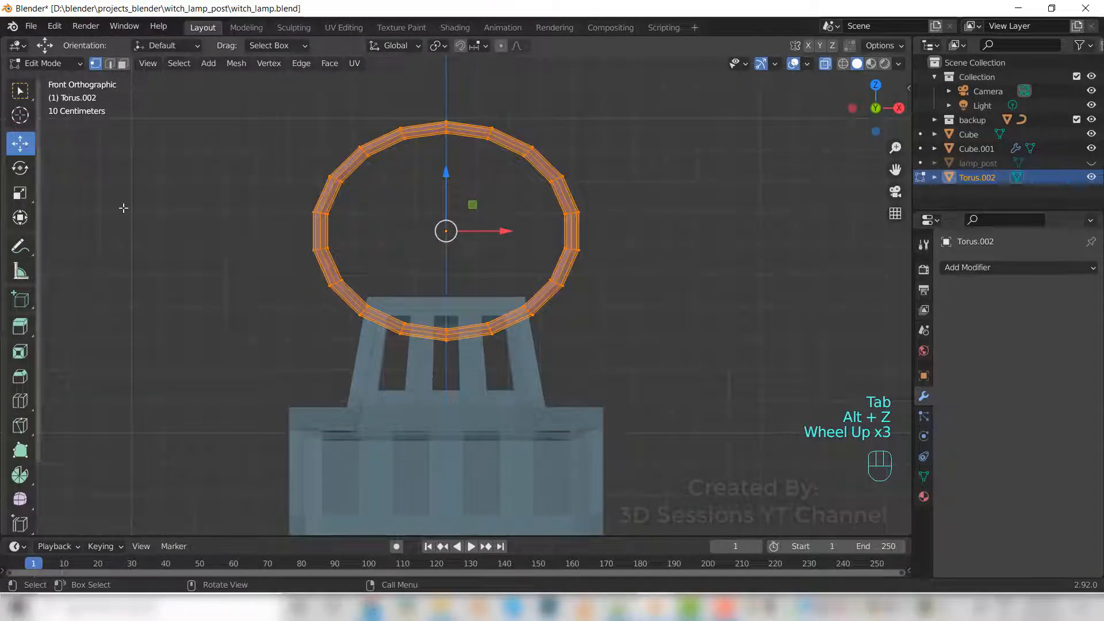
drag(388, 297, 513, 377)
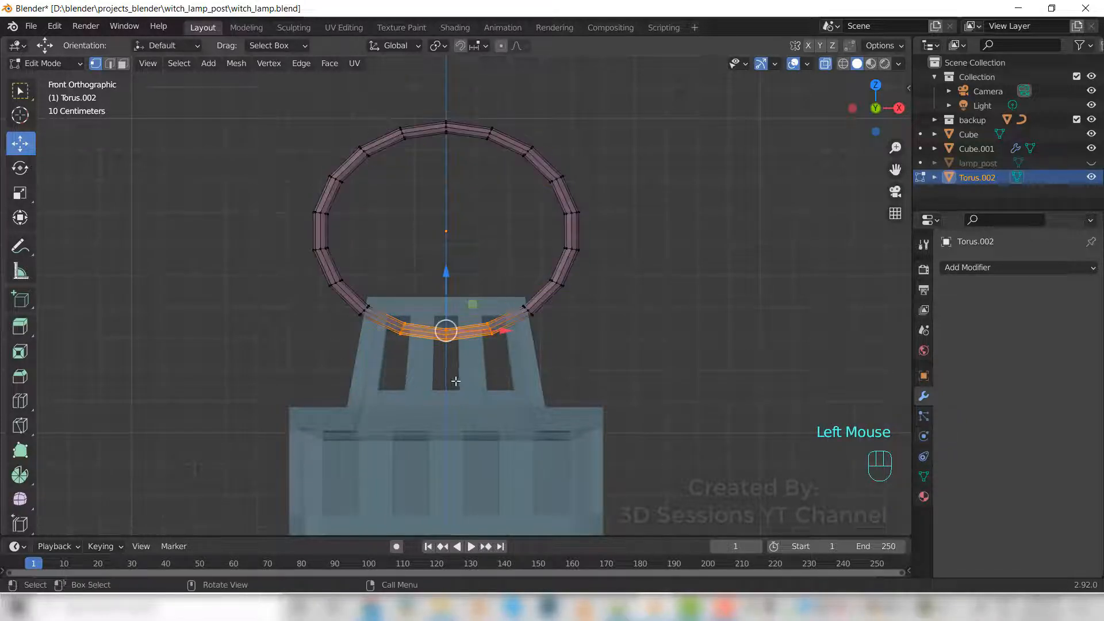
key(x)
click(451, 379)
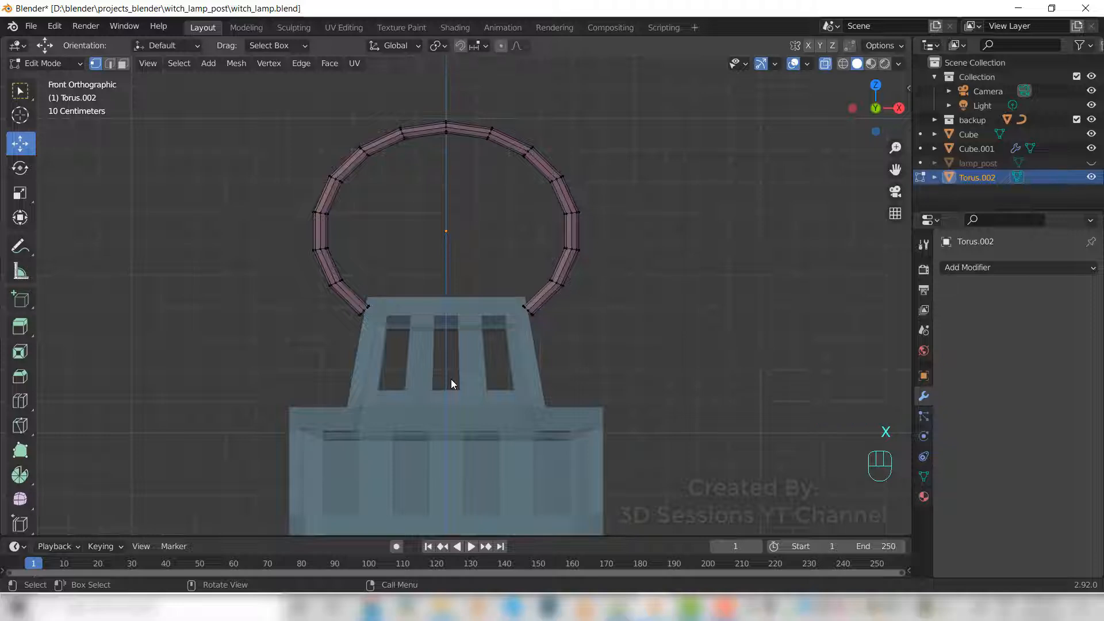
Select both open ends of the handle and scale them to about 0.84 so they tuck into the cap.
drag(392, 339, 346, 298)
shift+drag(512, 288, 546, 415)
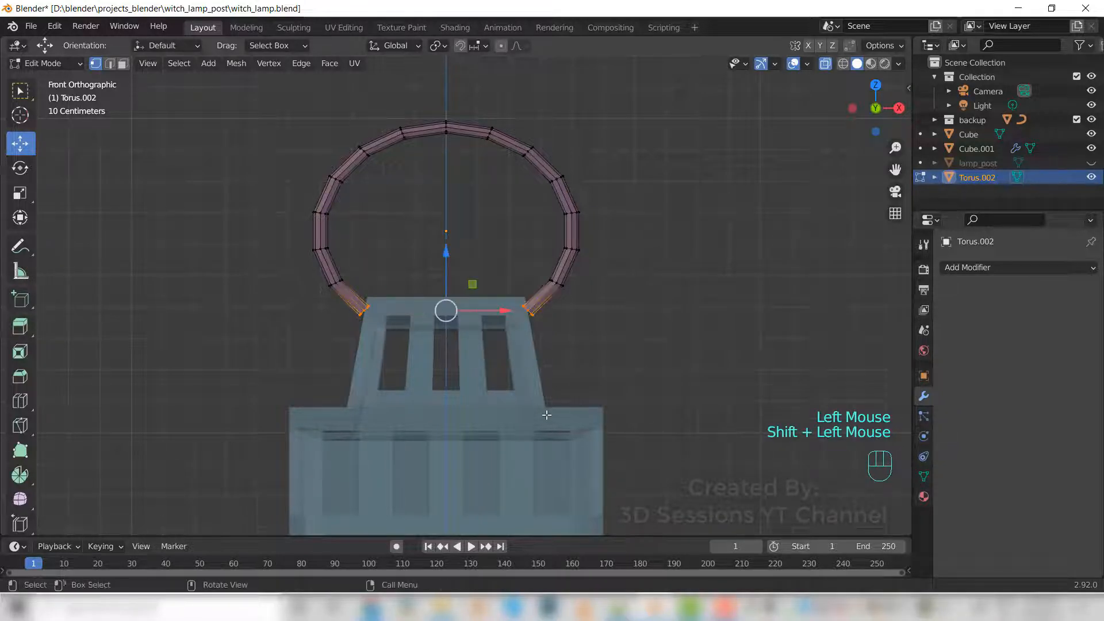
key(s)
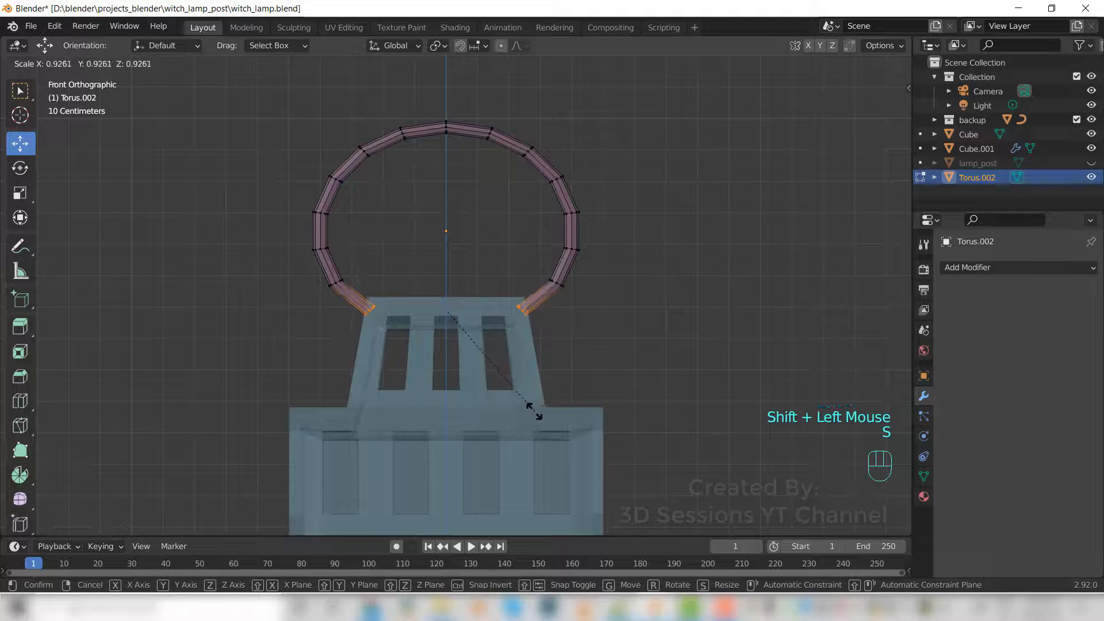
click(513, 419)
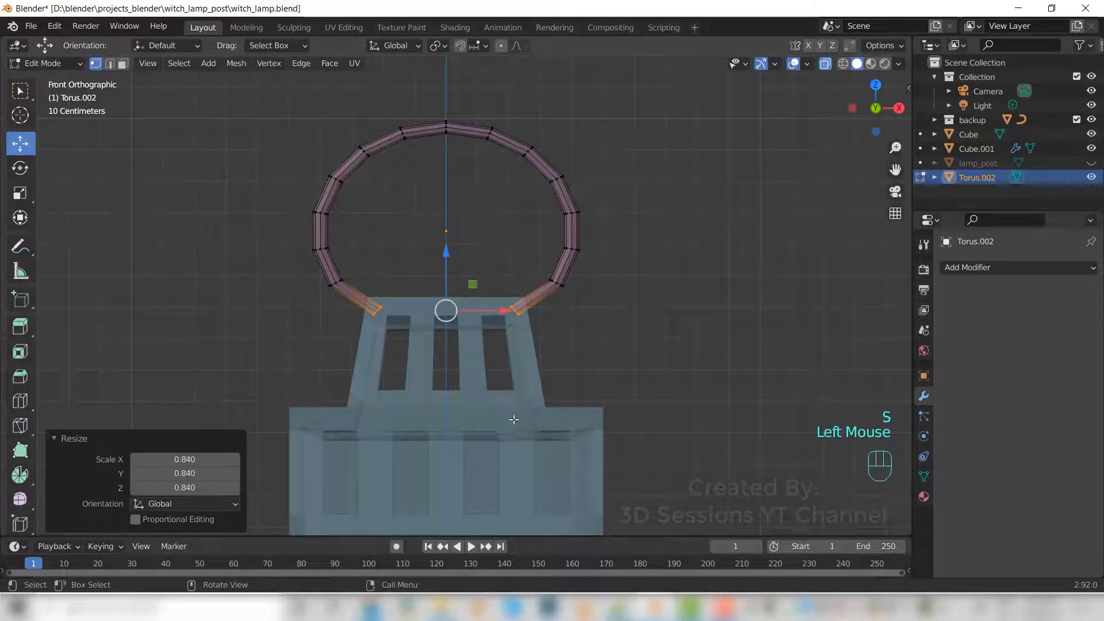
key(Tab)
key(alt+z)
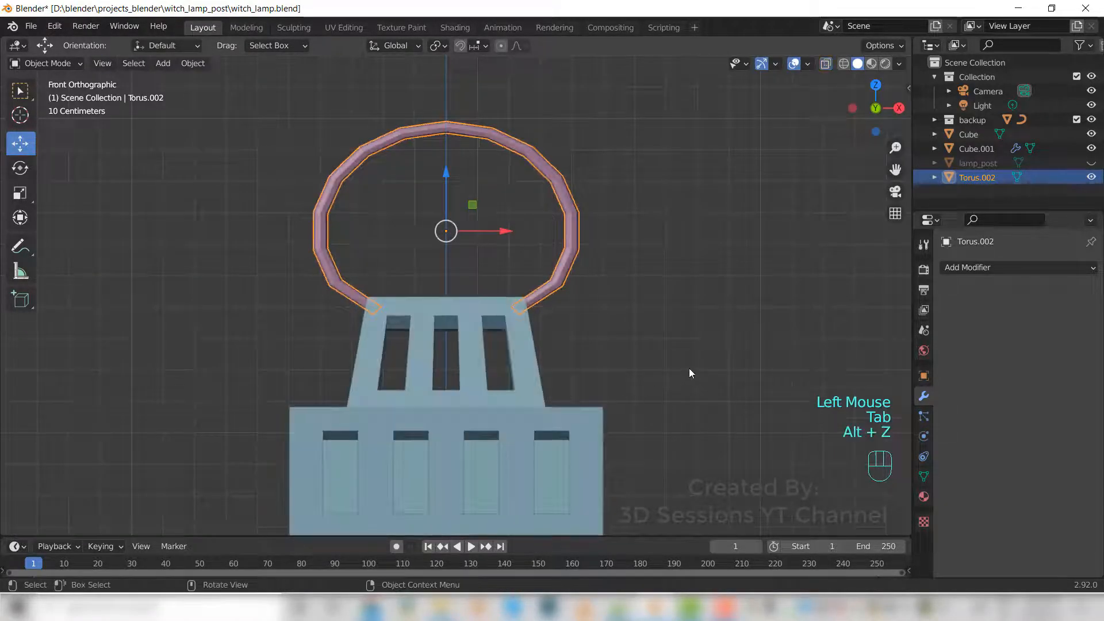
Select the handle ring and nudge its position slightly on top of the lantern cap.
click(689, 368)
scroll(523, 348, down, 2)
middle_drag(522, 348, 500, 390)
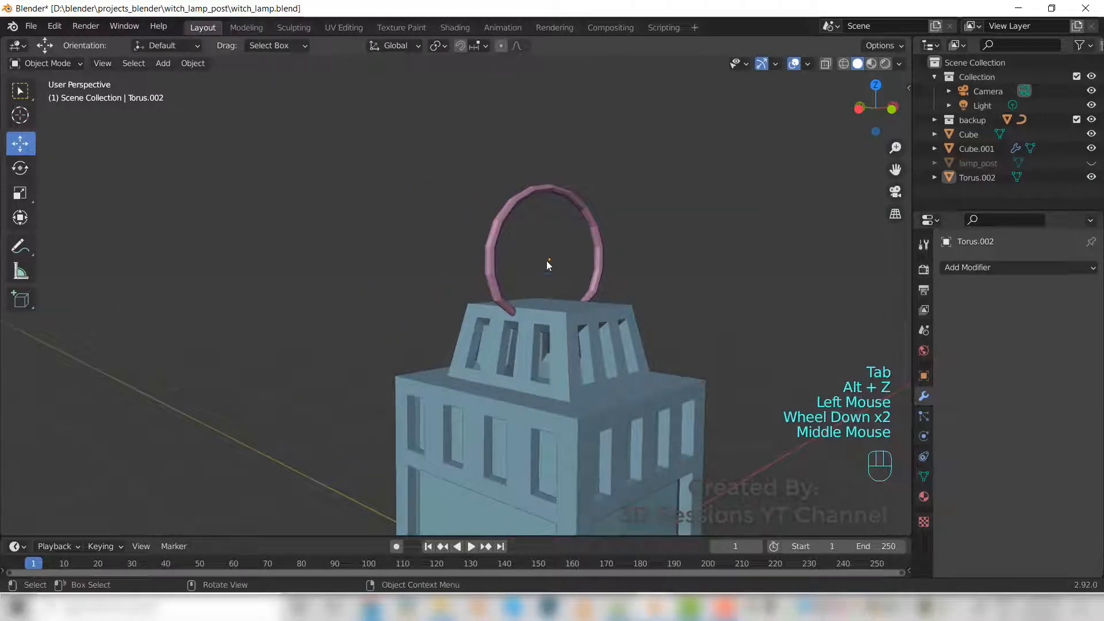
click(540, 188)
drag(547, 199, 553, 203)
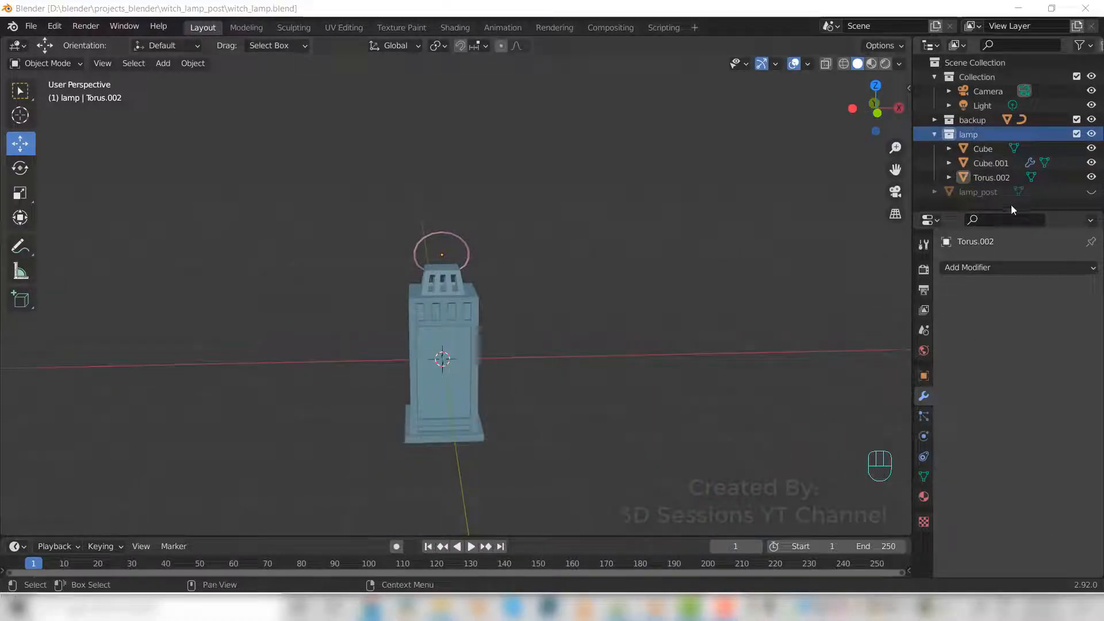
Unhide lamp_post, select all objects in the lamp collection, and move them about 1.42 m along X beside the post.
click(1090, 193)
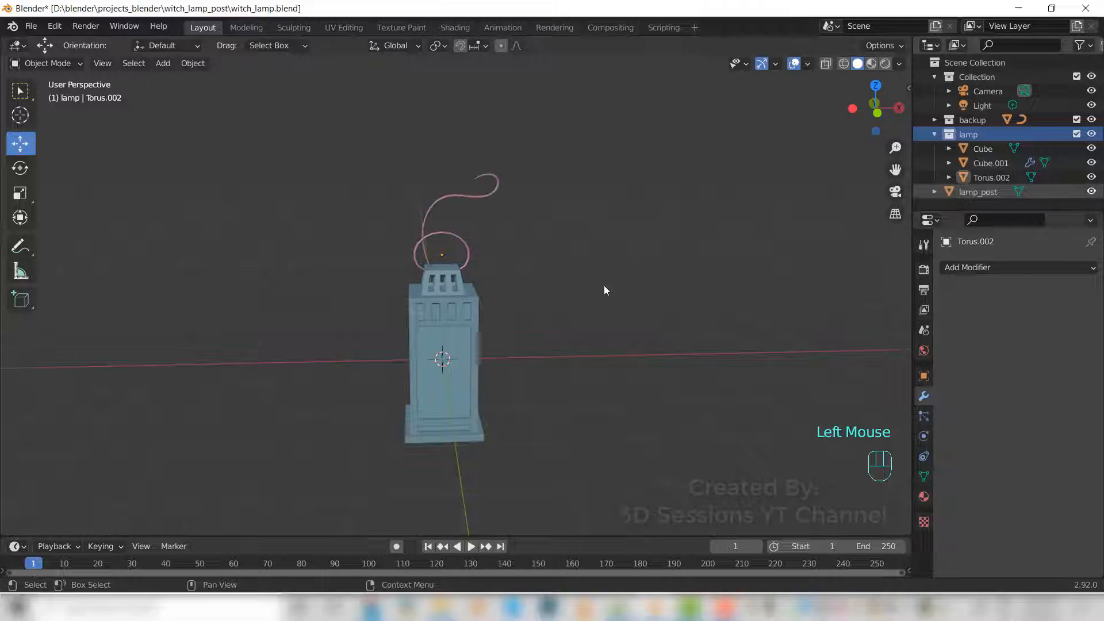
key(grave)
click(362, 184)
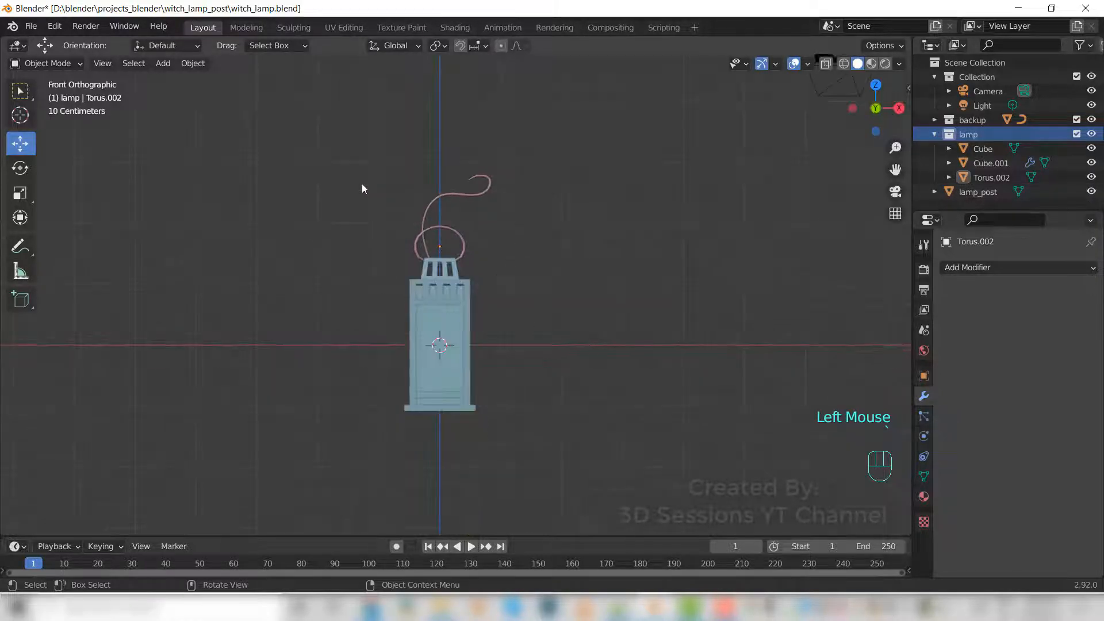
right_click(959, 135)
click(943, 246)
drag(499, 312, 586, 313)
Scale the lamp down to about a third of its size, raise it, and shift it about -0.83 m along X under the post's hook.
key(s)
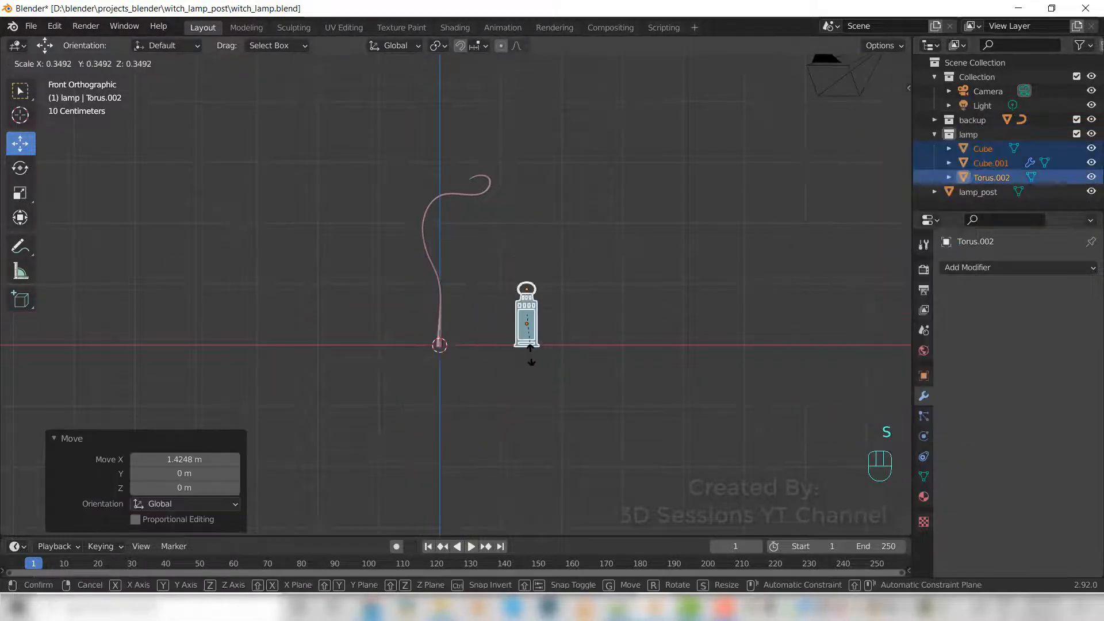
click(529, 352)
drag(527, 253, 526, 159)
drag(586, 218, 536, 219)
In top view, rotate the lamp about 91.7° around Z so its handle ring turns across the post's hook.
key(grave)
click(498, 51)
scroll(469, 322, up, 6)
shift+middle_drag(466, 328, 475, 267)
click(20, 167)
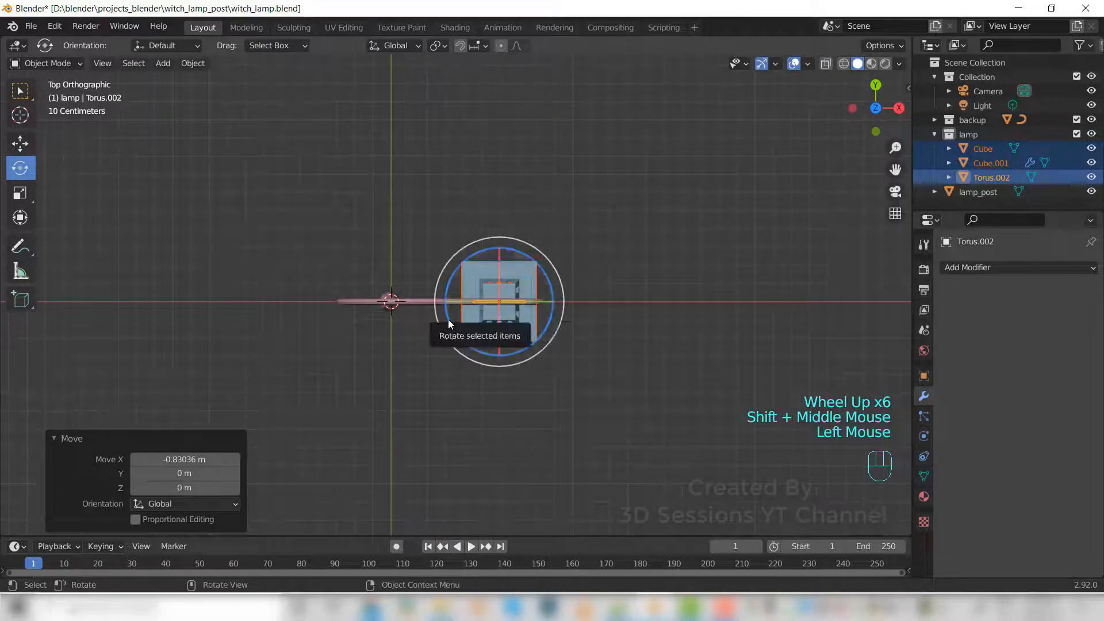
drag(449, 322, 520, 352)
key(grave)
click(394, 234)
scroll(460, 230, down, 2)
shift+middle_drag(517, 247, 521, 351)
middle_drag(555, 360, 480, 392)
Compare the lamp with the hook from the side and in perspective, and adjust the lamp's height slightly.
key(grave)
click(310, 385)
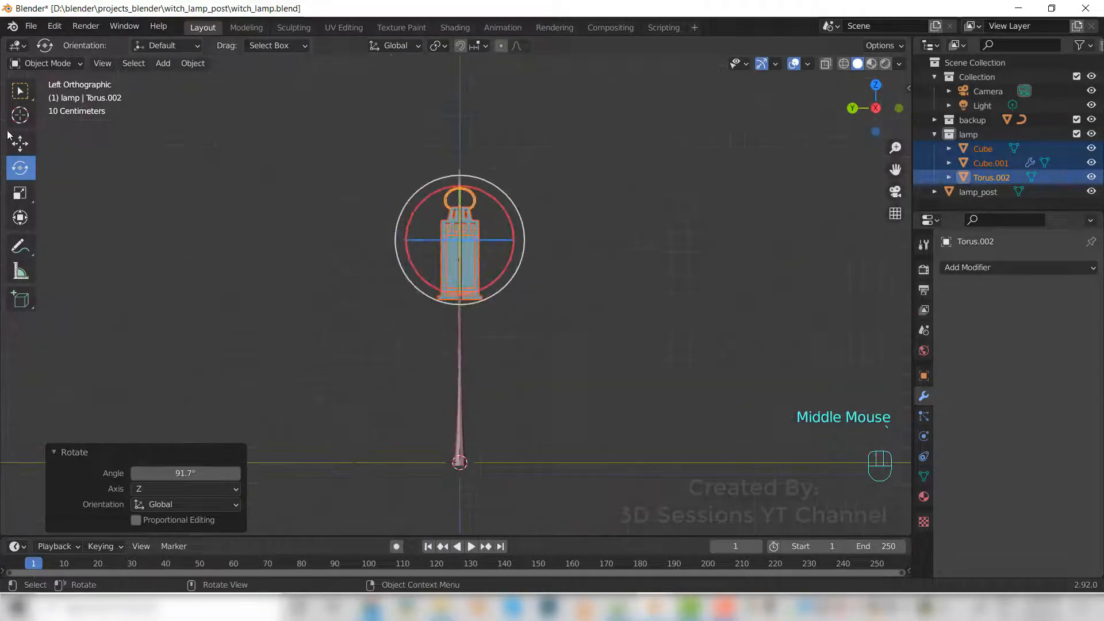
click(20, 144)
scroll(495, 328, up, 2)
middle_drag(495, 329, 477, 339)
middle_drag(523, 362, 500, 385)
middle_drag(532, 402, 505, 426)
drag(496, 155, 494, 162)
Resize the whole lamp and raise it about 0.08 m so its ring hangs on the post's hook.
key(grave)
click(407, 310)
scroll(537, 402, down, 2)
key(s)
click(534, 398)
scroll(517, 357, up, 2)
middle_drag(508, 195, 555, 227)
scroll(540, 219, up, 2)
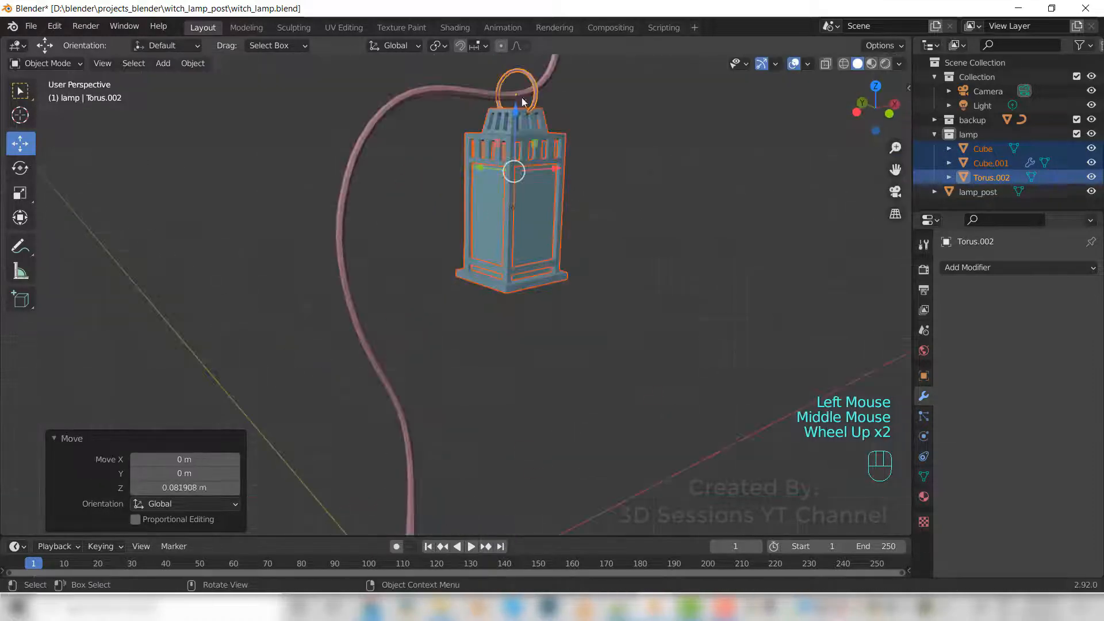
Lower the whole lamp slightly so its ring rests on the post's hook, and deselect it.
drag(513, 121, 513, 134)
click(579, 320)
middle_drag(575, 321, 421, 300)
Add a mesh plane to the Scene Collection at the world origin and scale it up about 3.65 times as the ground.
key(grave)
scroll(538, 423, down, 3)
click(965, 63)
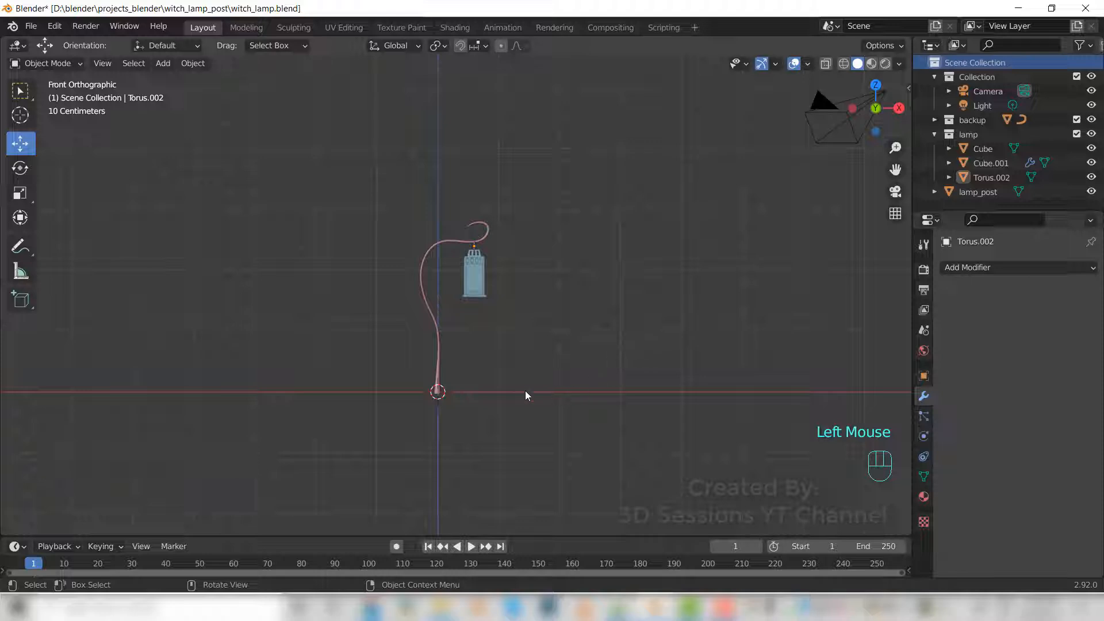
key(shift+a)
mouse_move(508, 306)
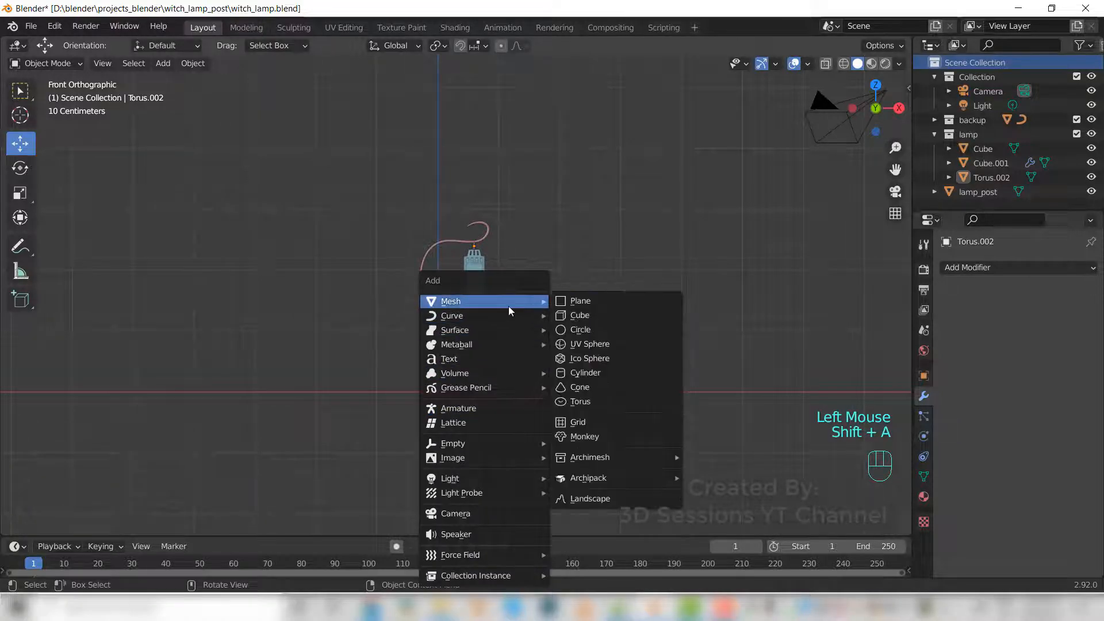
click(594, 308)
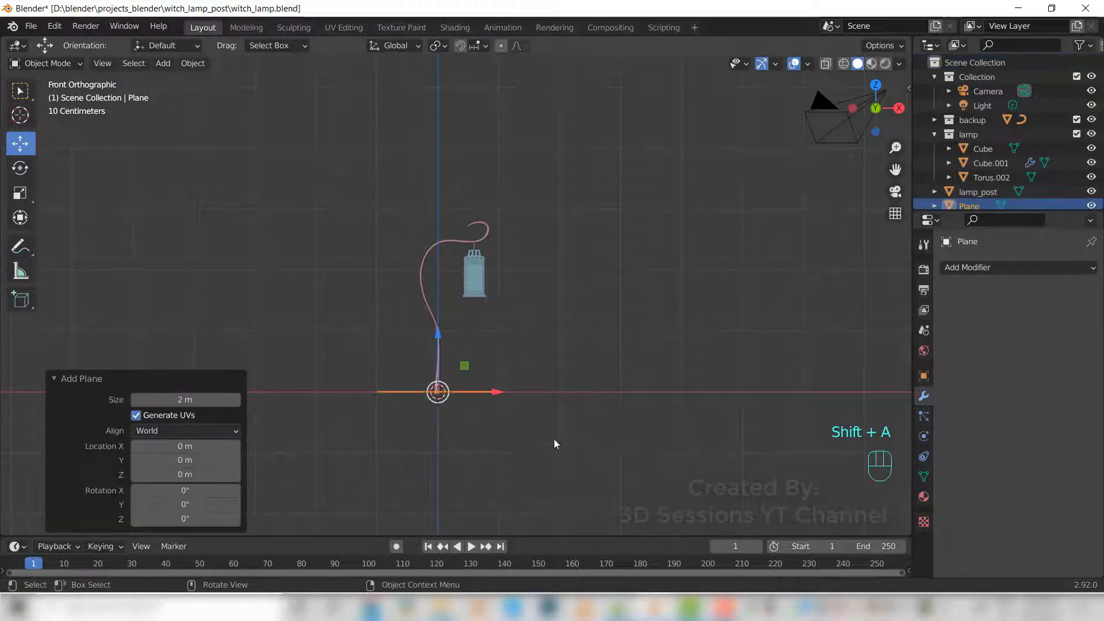
key(s)
click(772, 220)
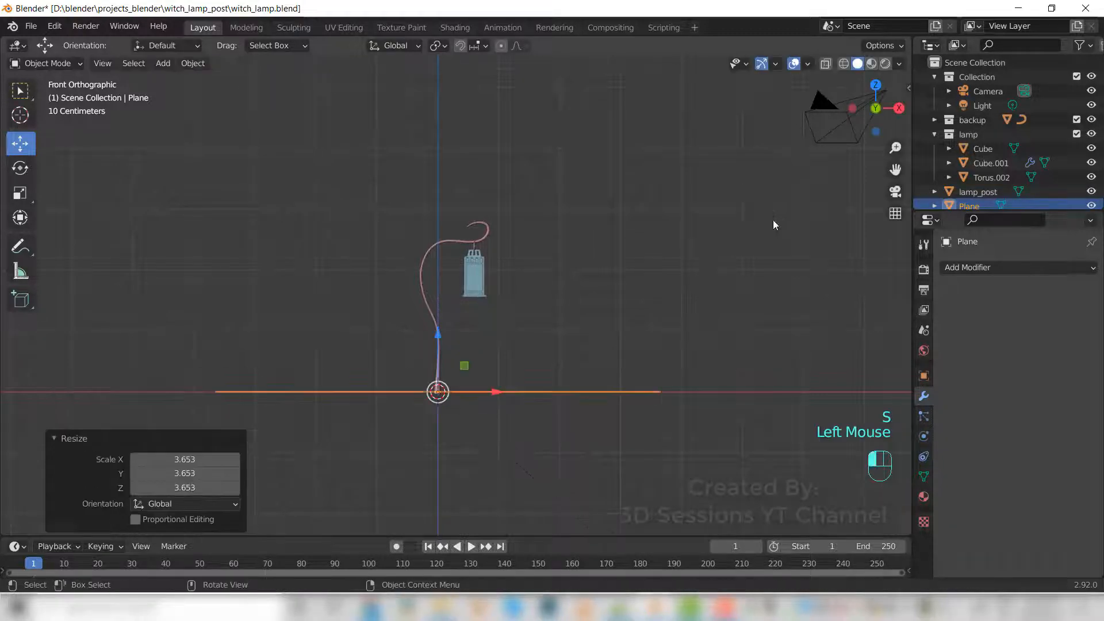
scroll(636, 281, down, 2)
middle_drag(636, 281, 606, 322)
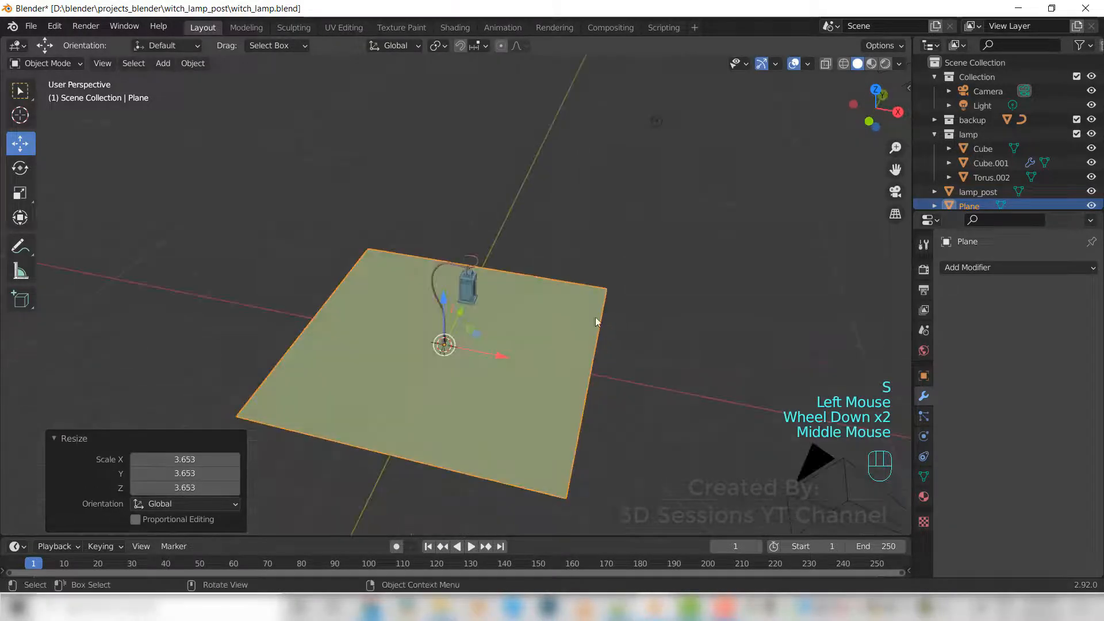
middle_drag(537, 482, 585, 446)
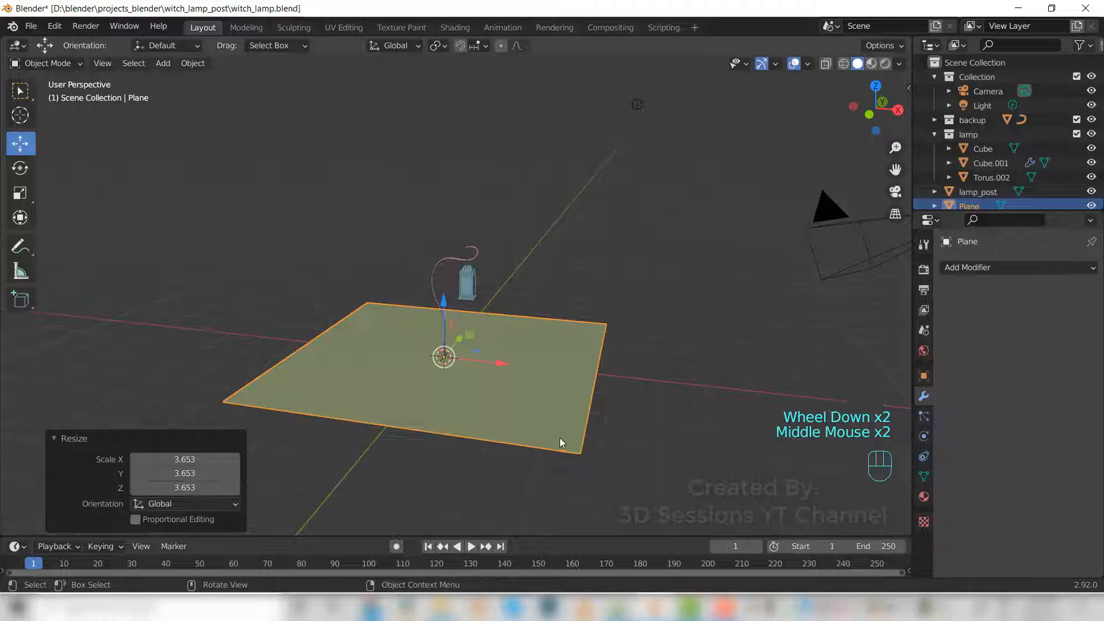
Look through the camera and lock the camera to the view.
key(KP_0)
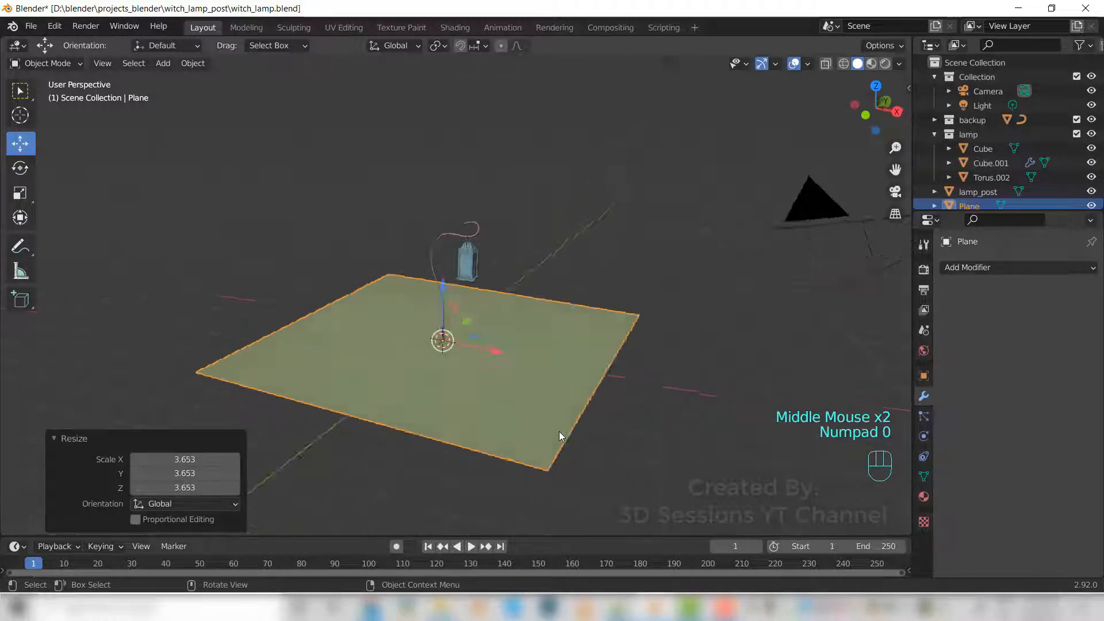
scroll(475, 353, up, 2)
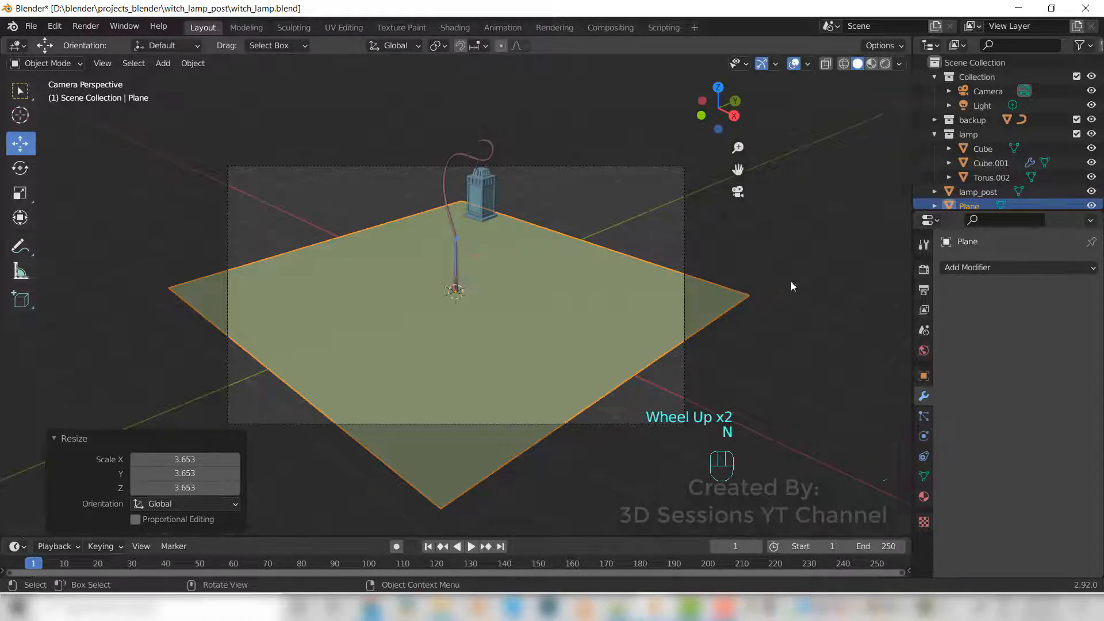
key(n)
click(904, 152)
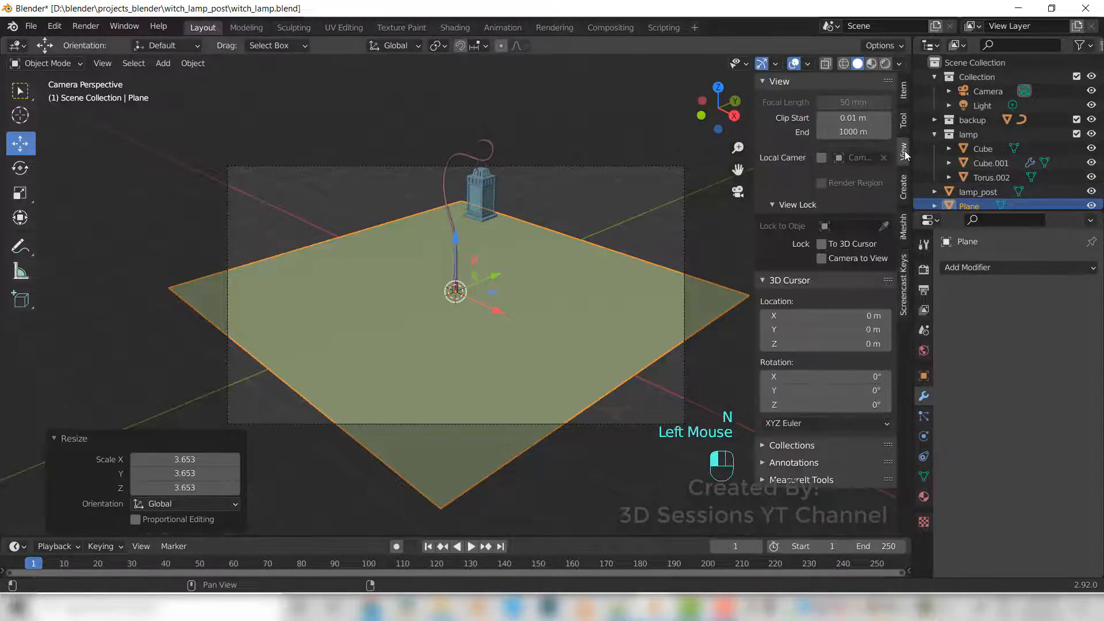
click(821, 258)
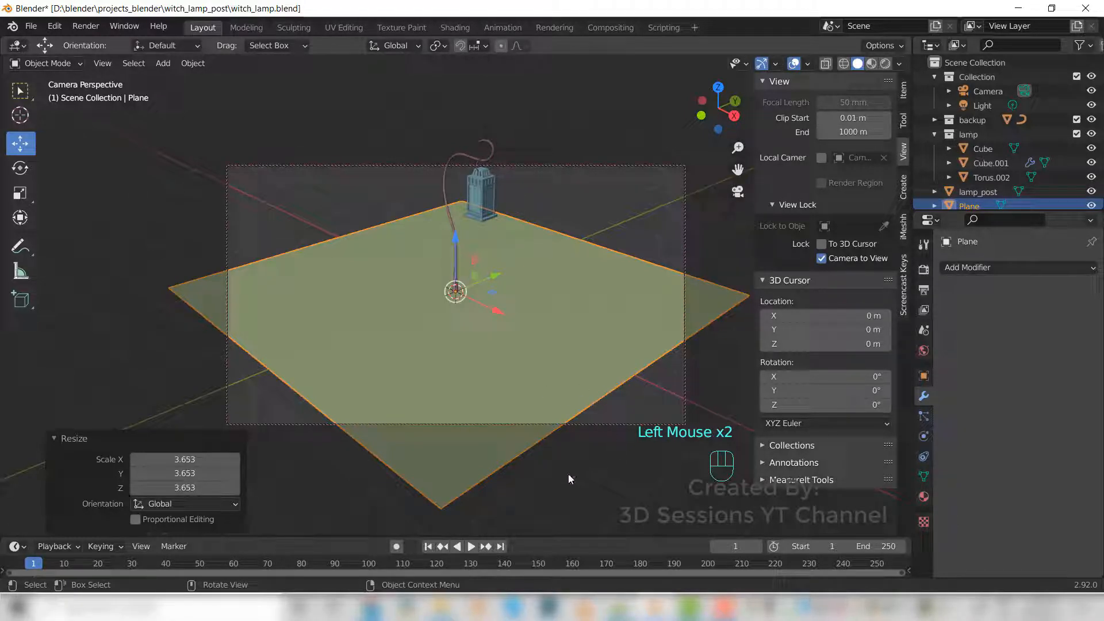
Reframe the camera to face the post and lamp almost frontally, with the whole post inside the frame.
middle_drag(568, 479, 622, 451)
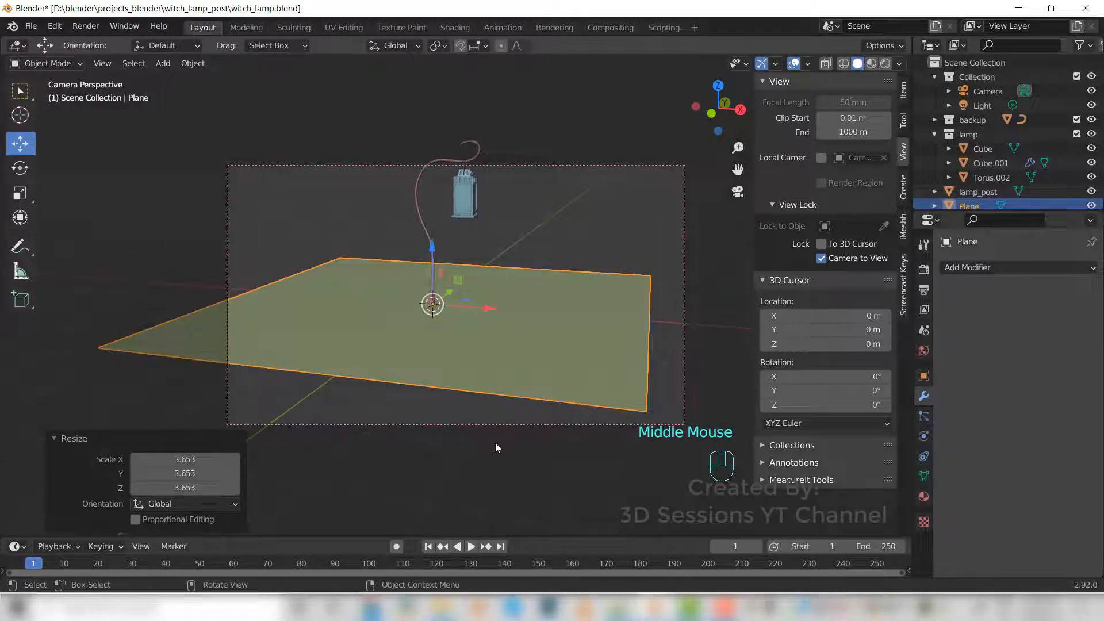
mouse_move(497, 447)
middle_down()
mouse_move(527, 448)
mouse_move(516, 445)
middle_up()
scroll(479, 312, down, 2)
shift+middle_drag(479, 313, 457, 305)
middle_drag(520, 426, 526, 437)
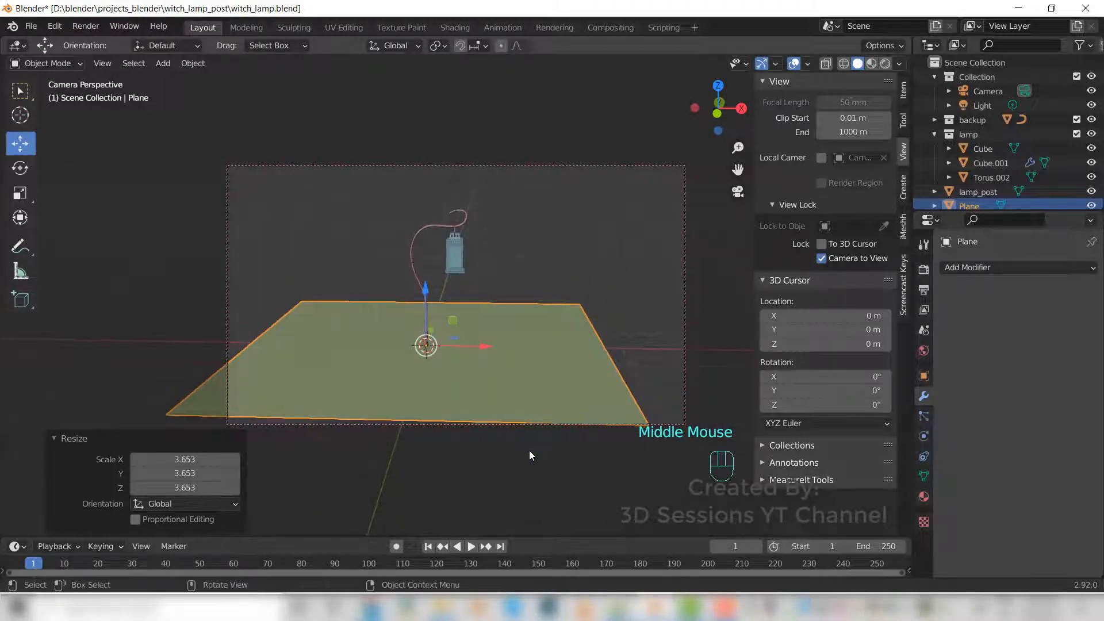
Stretch the ground plane about 1.65 times along the X axis.
key(s)
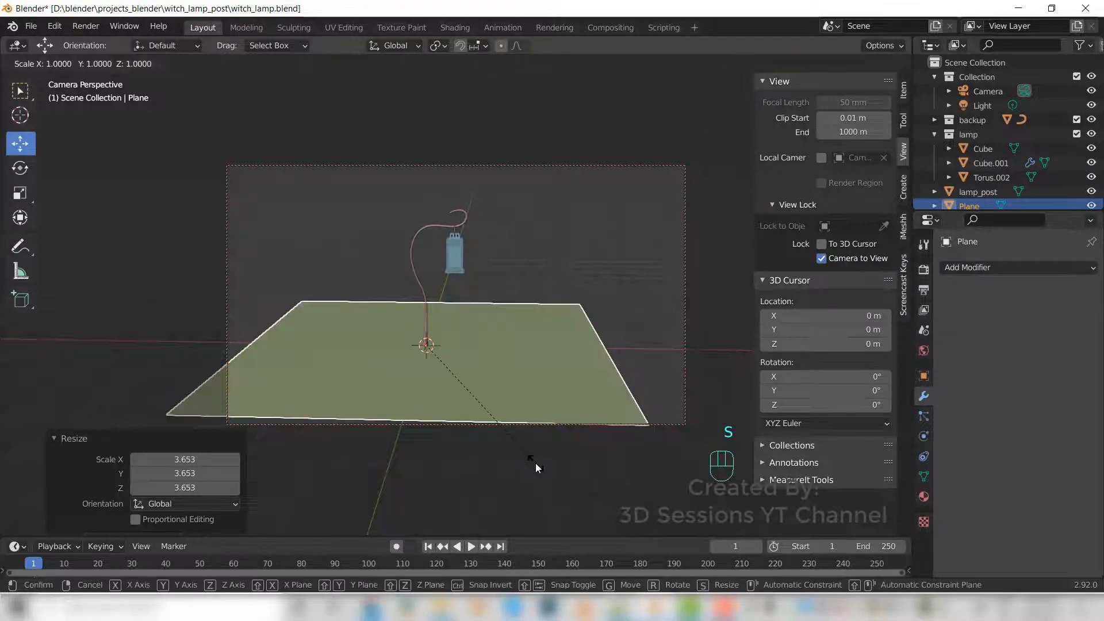
key(x)
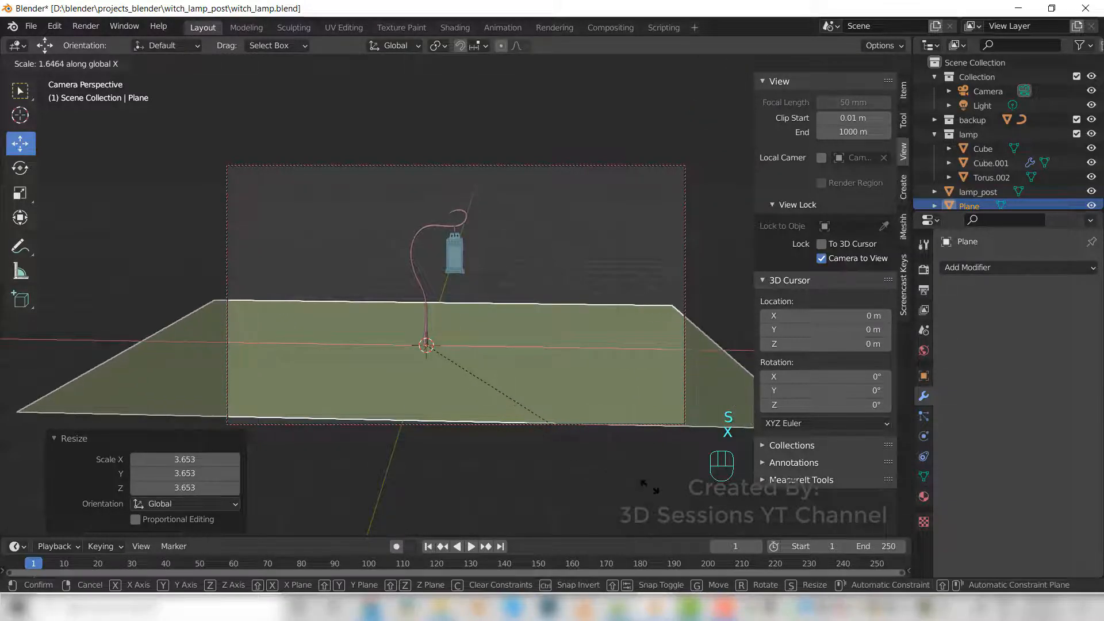
click(644, 484)
Extrude the plane's far edge about 4.85 m up and 1.15 m back along Y to form a backdrop wall.
key(Tab)
click(215, 300)
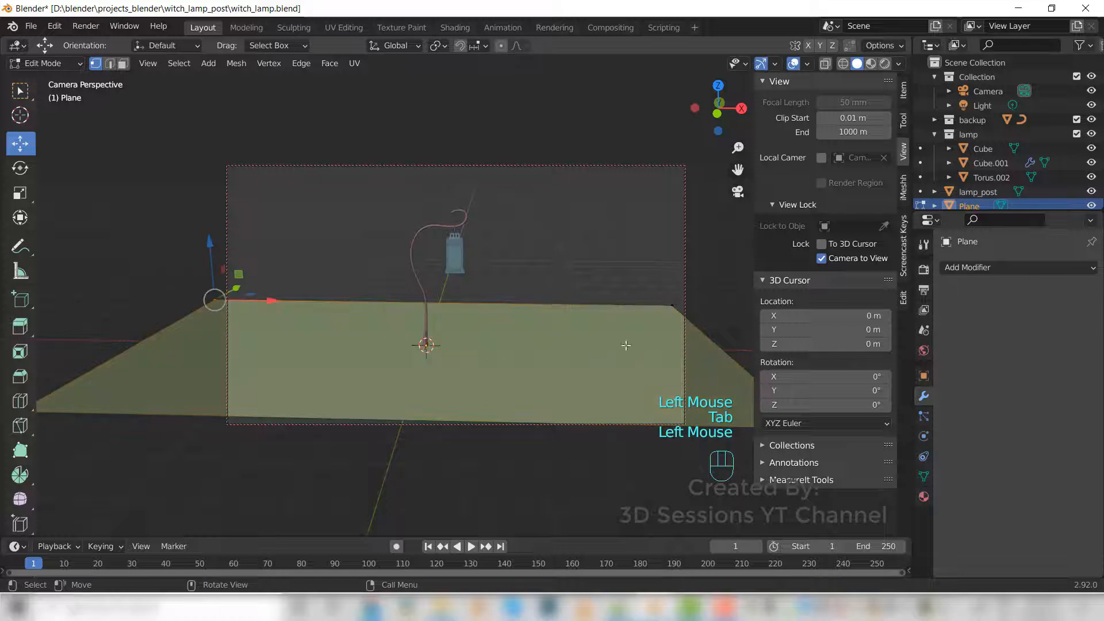
shift+click(671, 304)
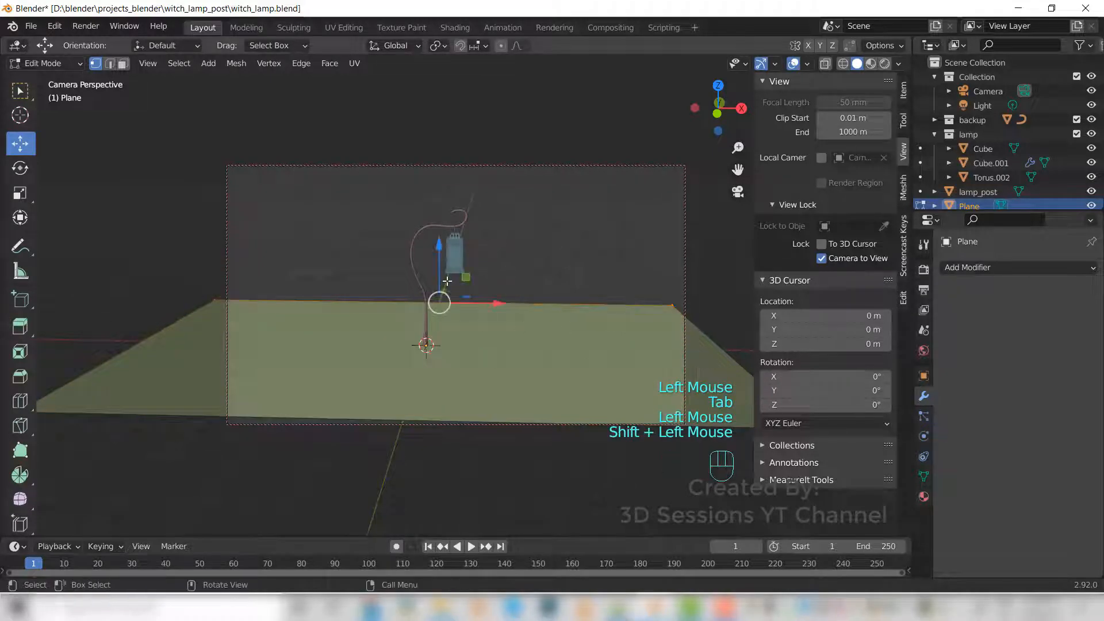
key(e)
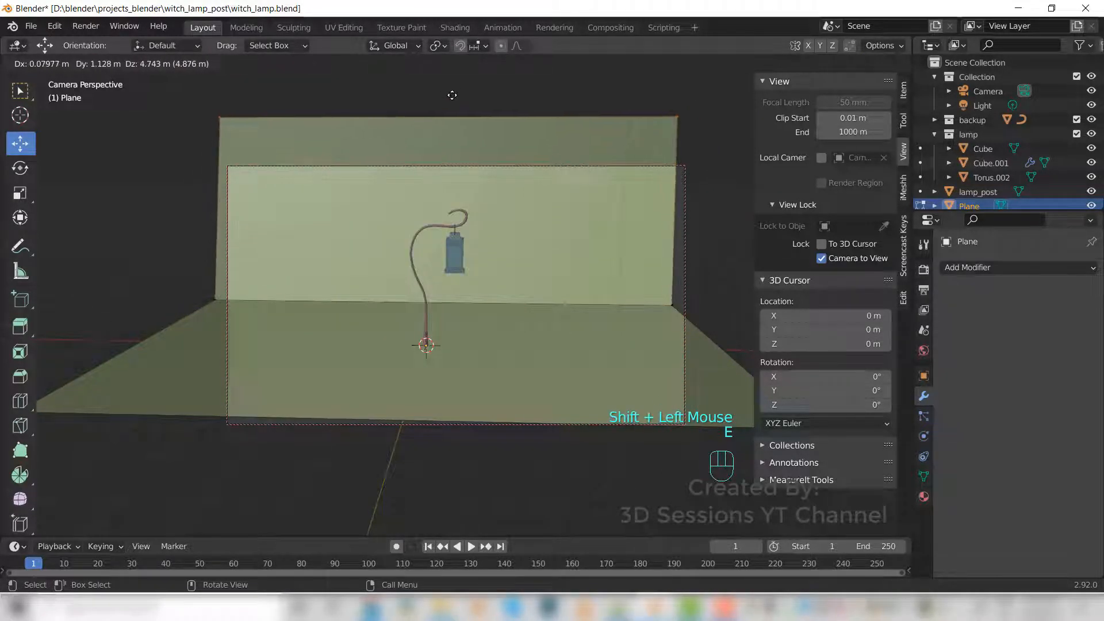
click(452, 91)
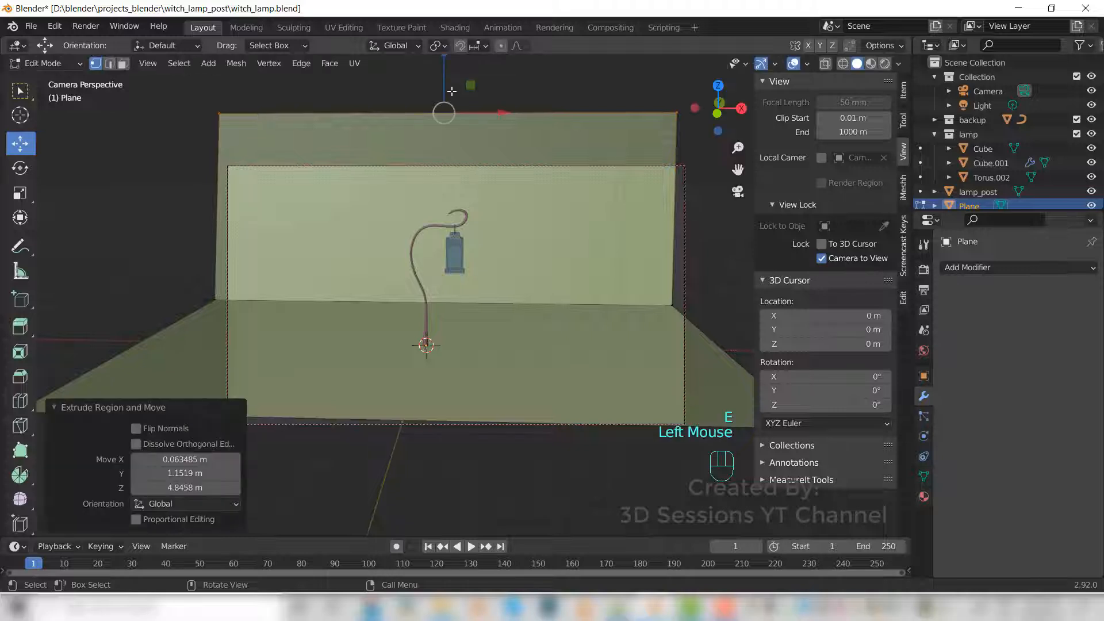
double_click(479, 448)
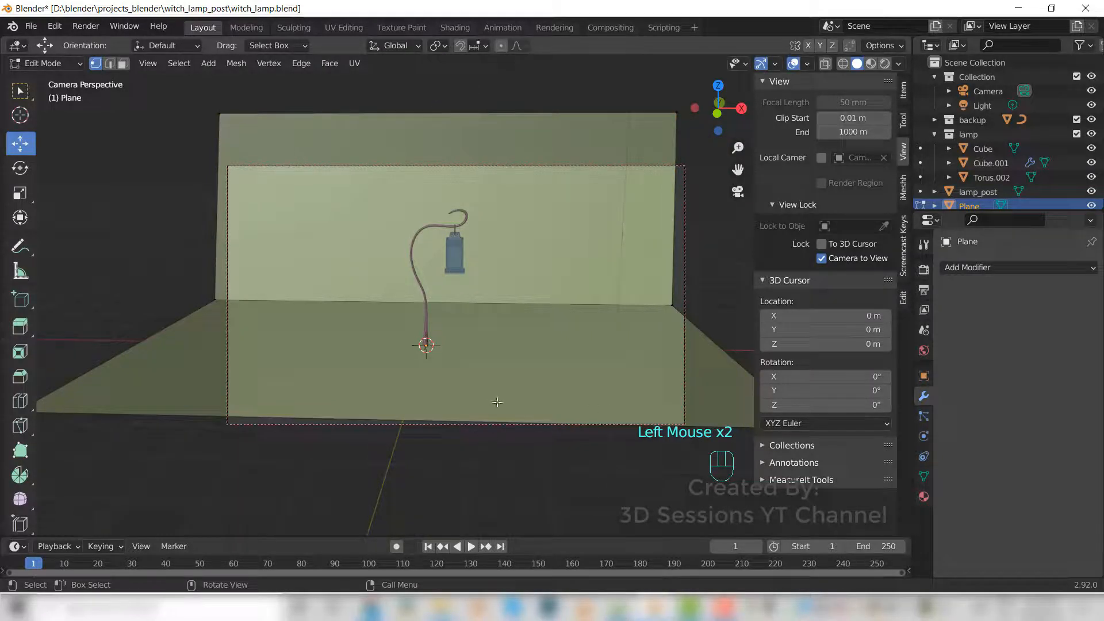
key(Tab)
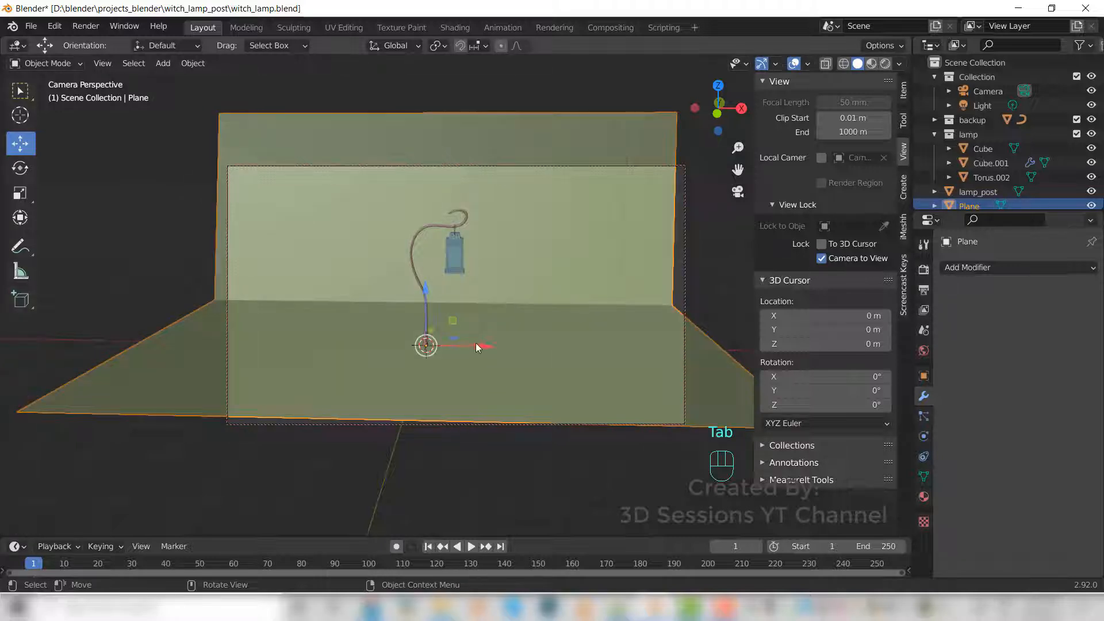
Shift the backdrop about 0.43 m along X and enlarge it evenly to about 1.12 times its size.
drag(481, 348, 502, 356)
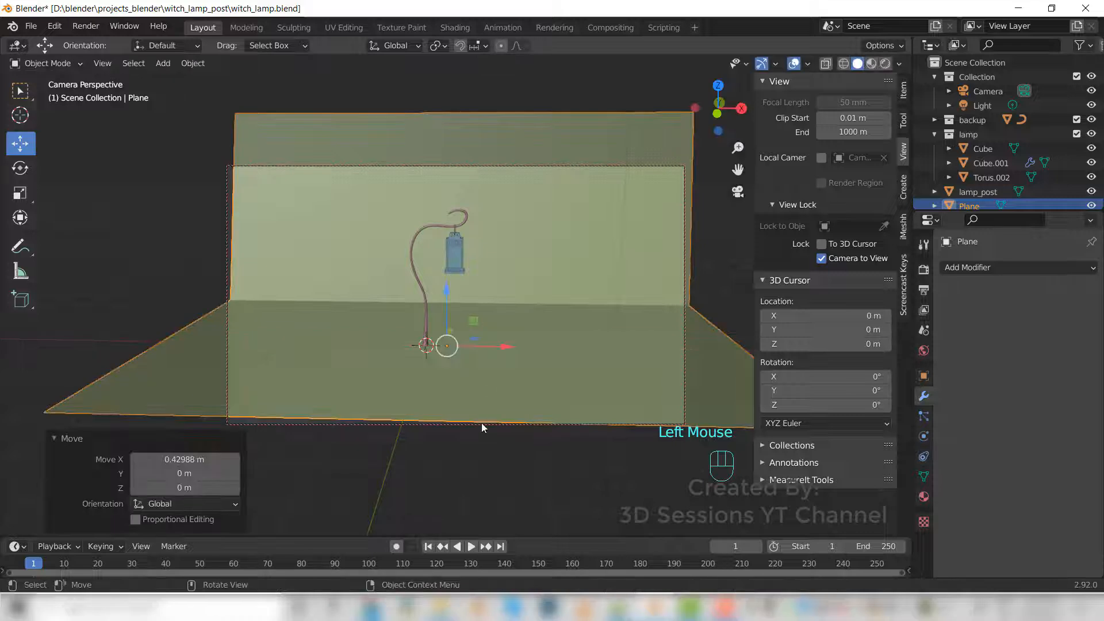
key(s)
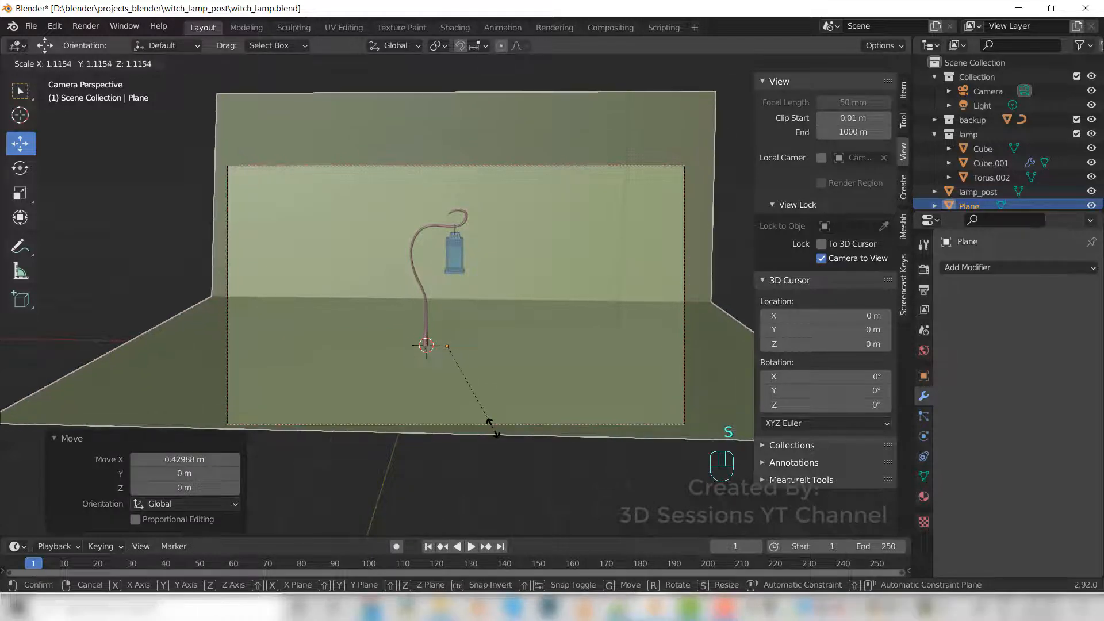
click(493, 429)
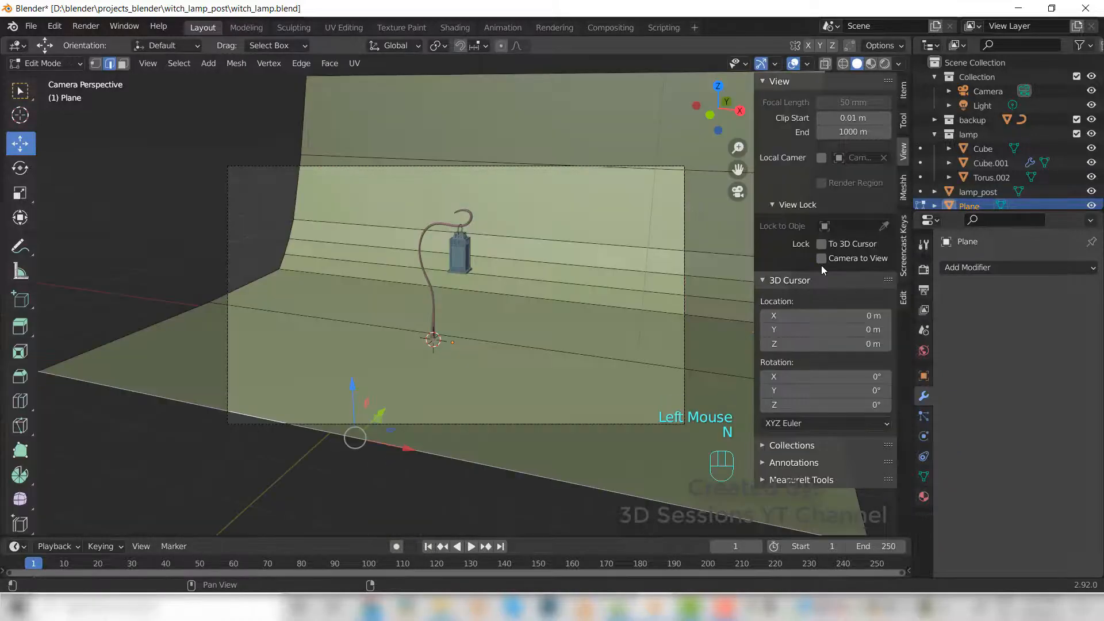
Lock the camera to the view again, turn it to face the post frontally, and close the sidebar.
click(821, 258)
scroll(540, 456, down, 1)
middle_drag(539, 456, 571, 456)
middle_drag(570, 456, 569, 465)
scroll(484, 409, up, 2)
click(569, 466)
key(n)
click(552, 512)
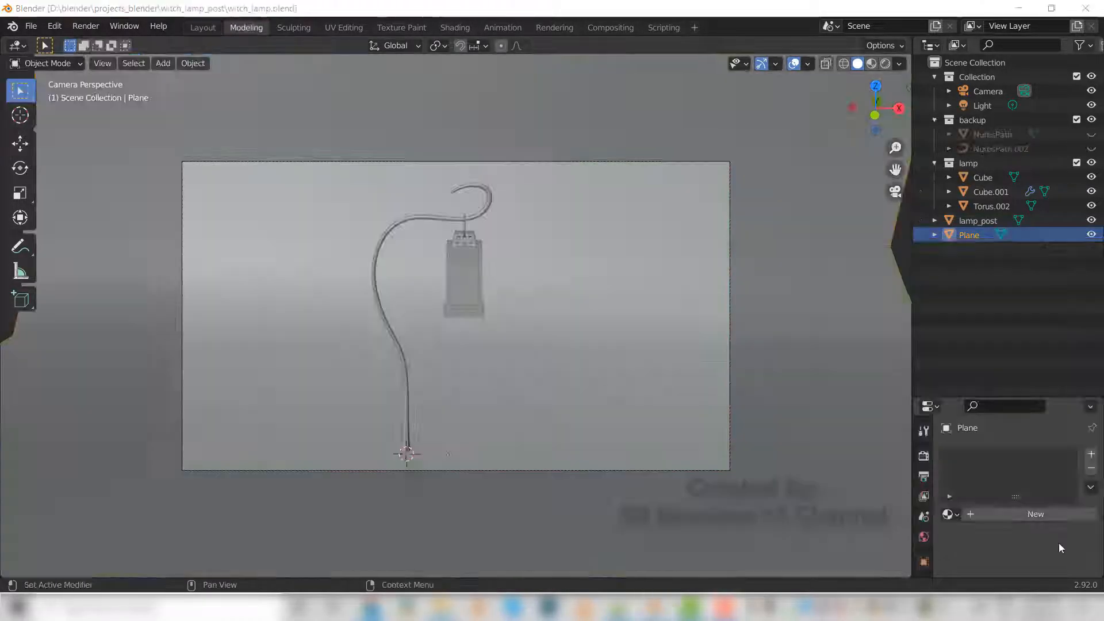
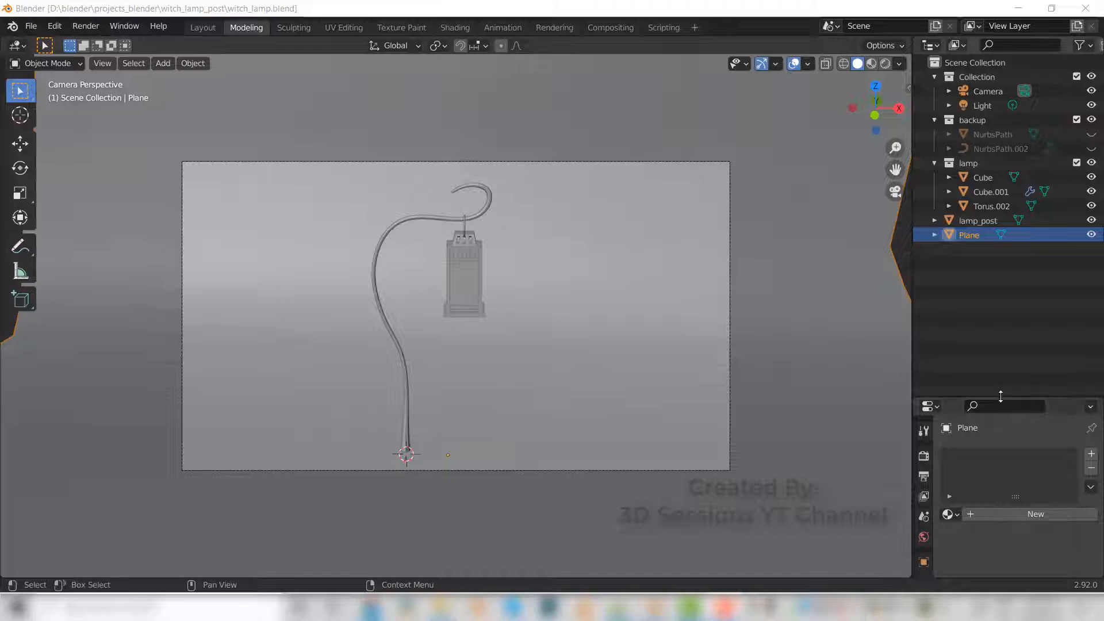
Enlarge the Properties editor and set the base color of the lamp post's wood material to hex 4B1F03.
drag(1000, 396, 1001, 296)
scroll(906, 509, down, 3)
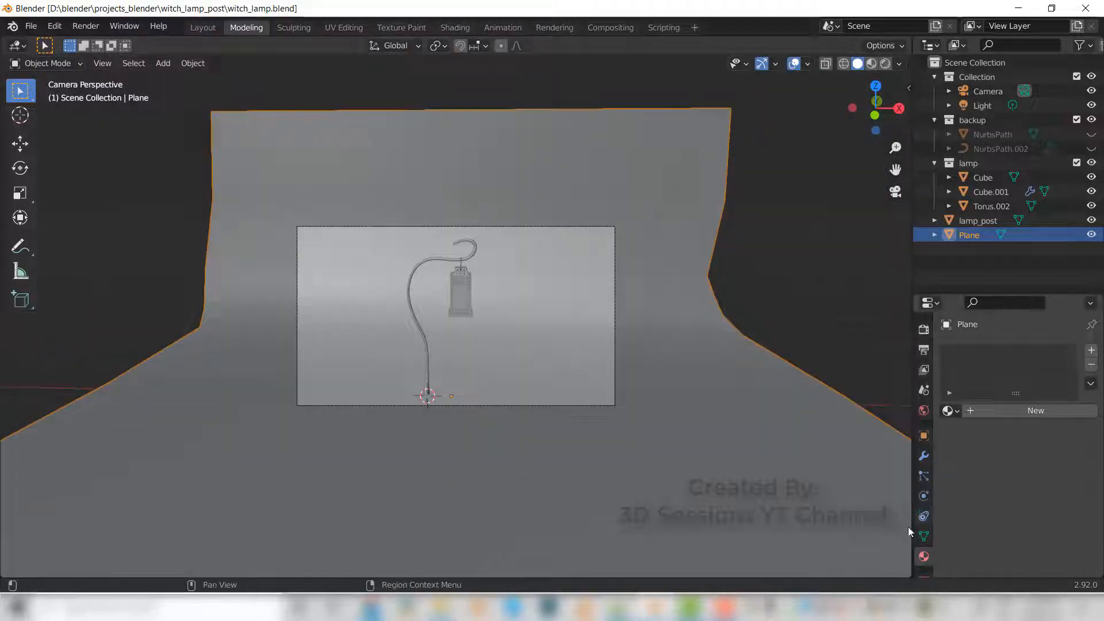
scroll(428, 372, up, 2)
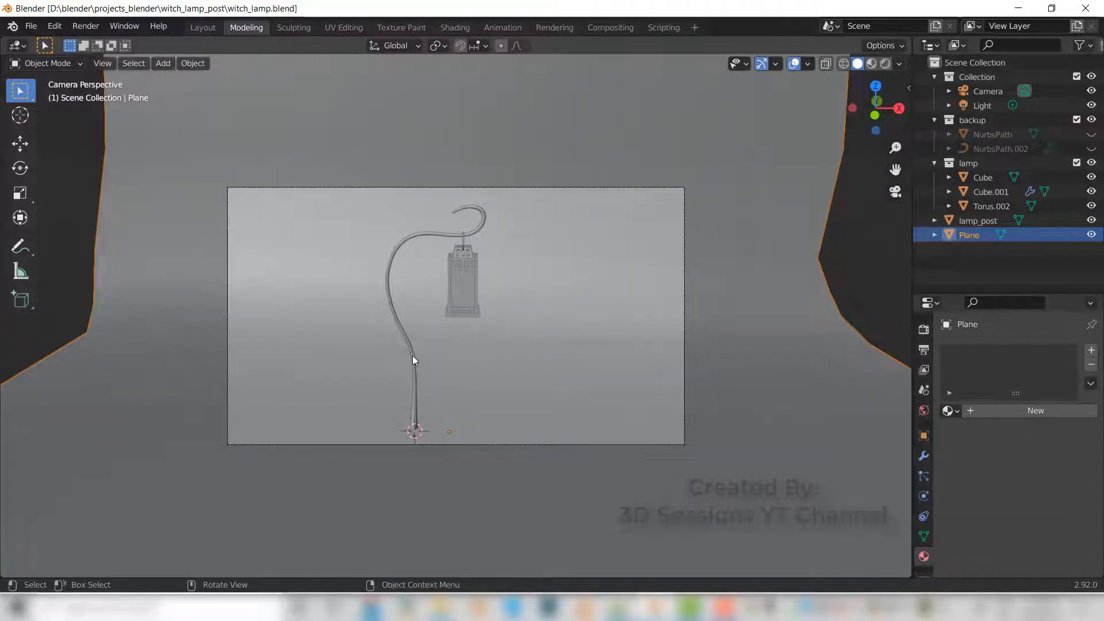
click(412, 358)
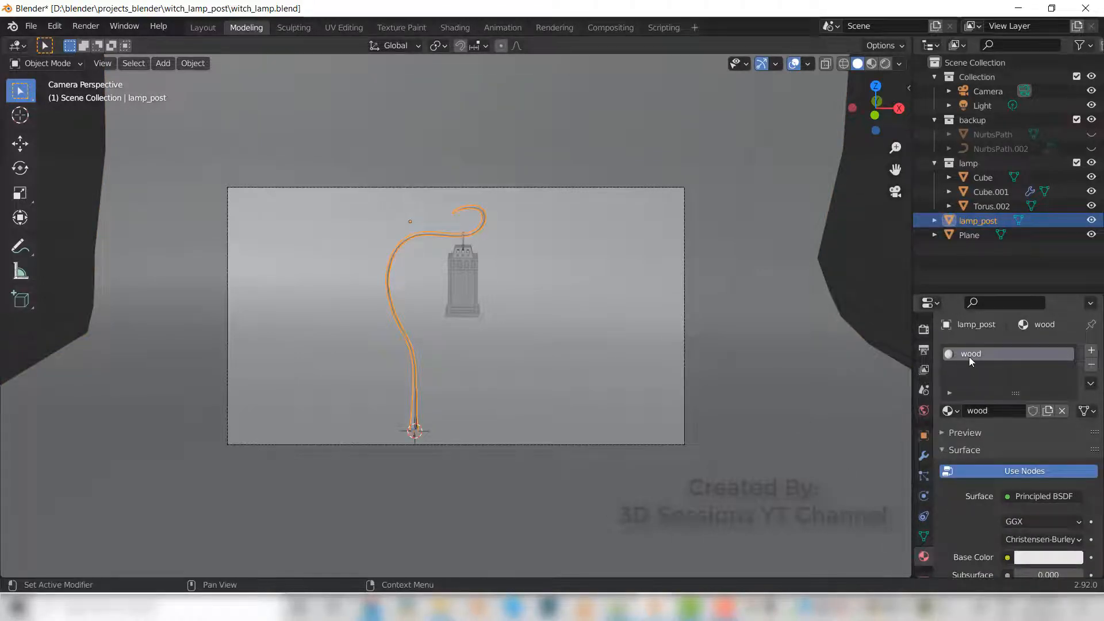
click(1028, 558)
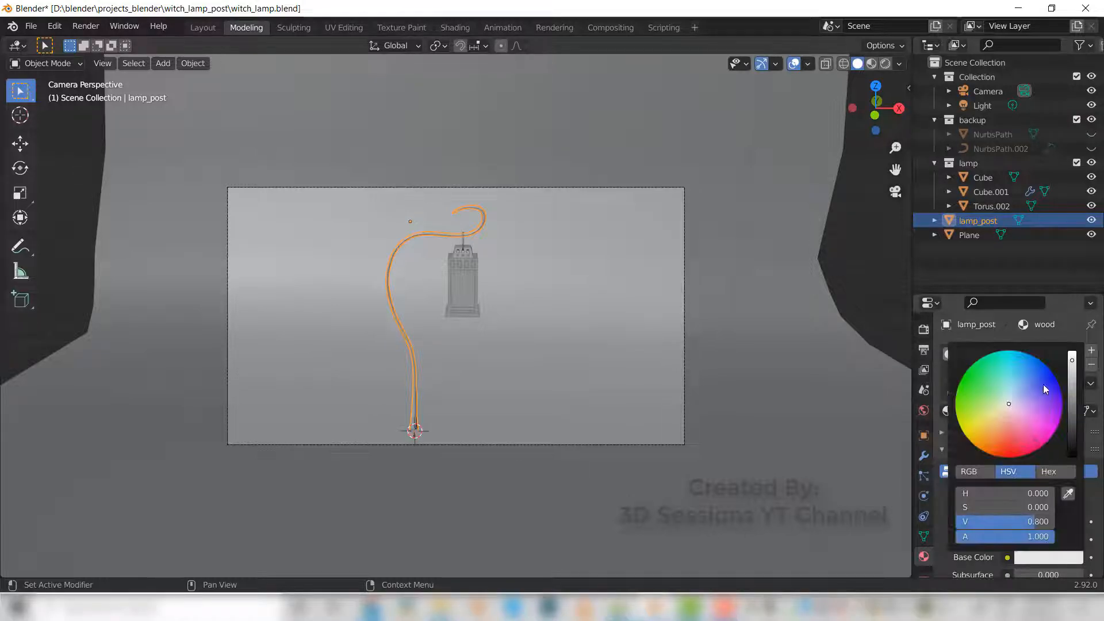
click(1047, 472)
click(990, 494)
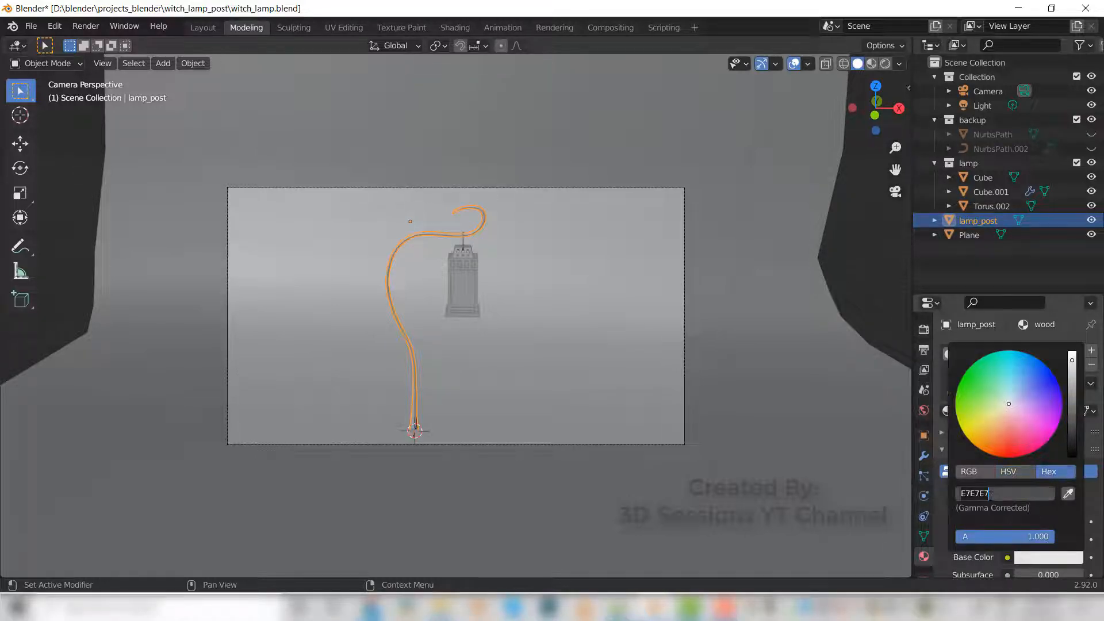
key(ctrl+v)
key(Return)
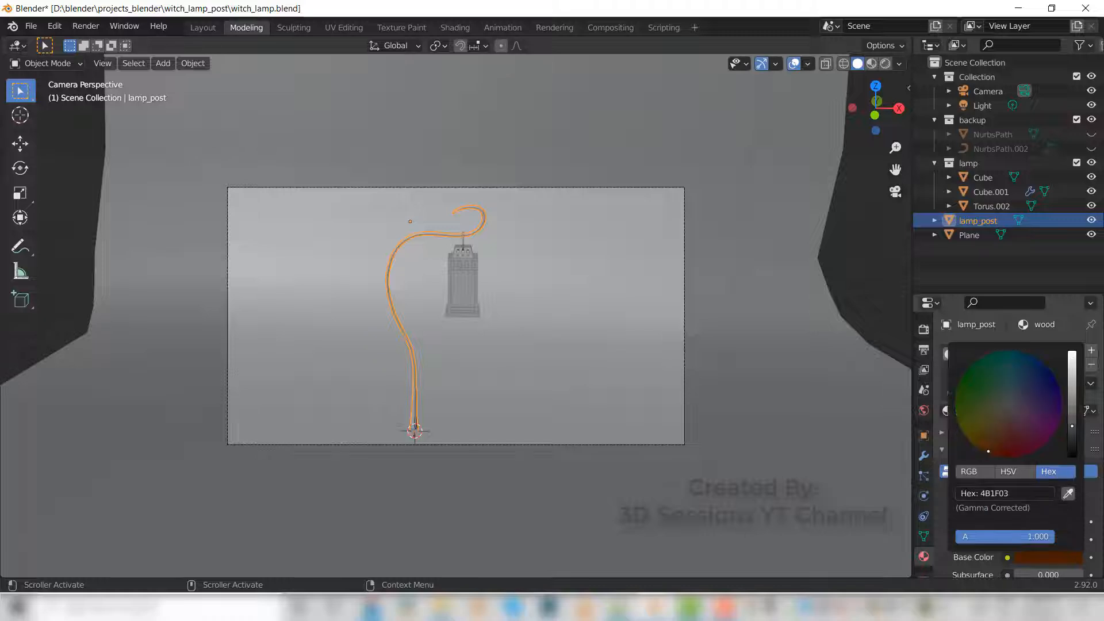
Switch the viewport to Material Preview, examine the wood color from another angle, and select the lamp post.
key(z)
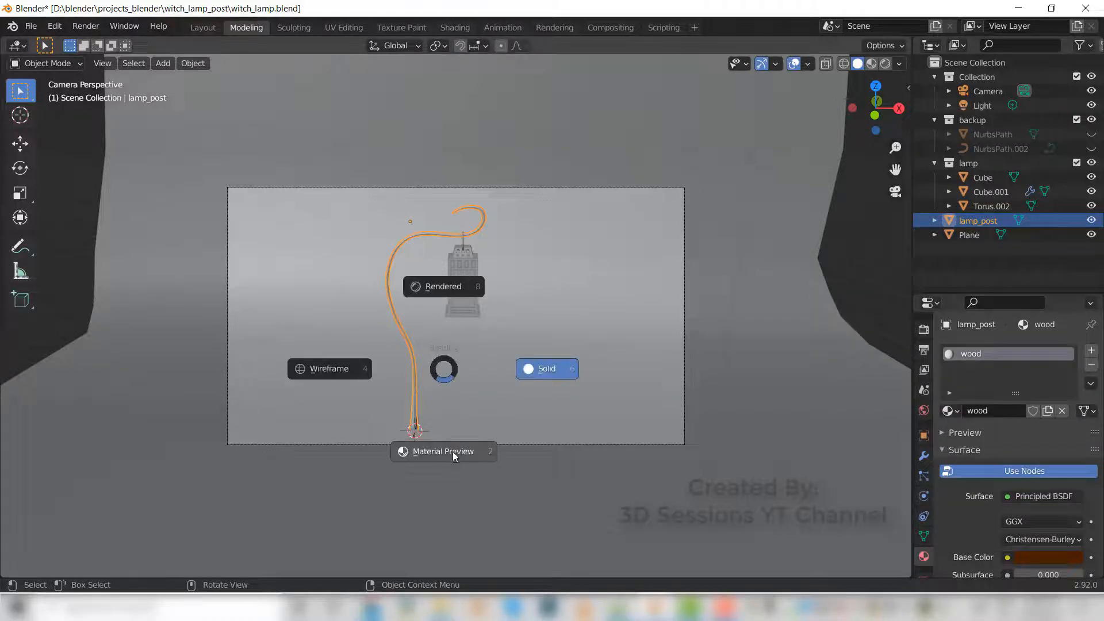
click(453, 451)
scroll(402, 366, up, 3)
click(379, 485)
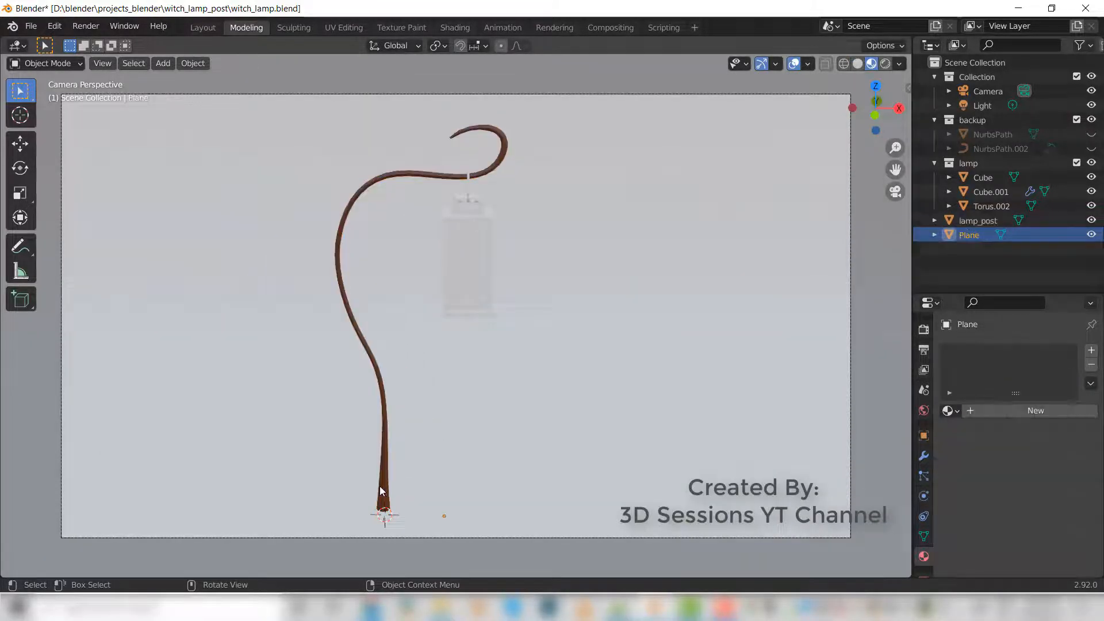
middle_drag(379, 485, 376, 198)
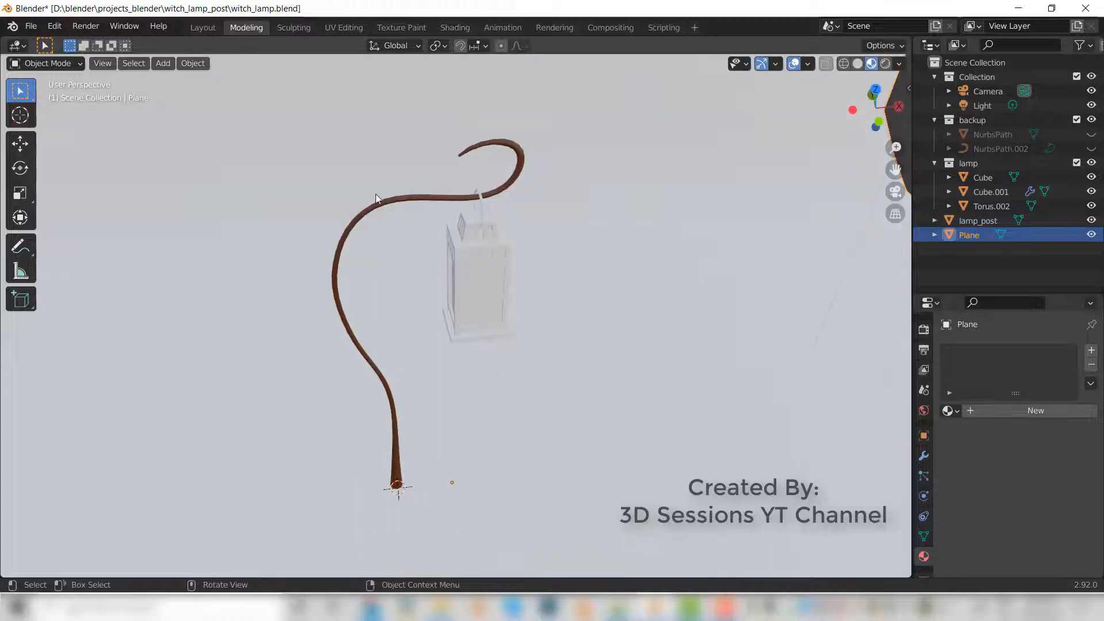
click(377, 198)
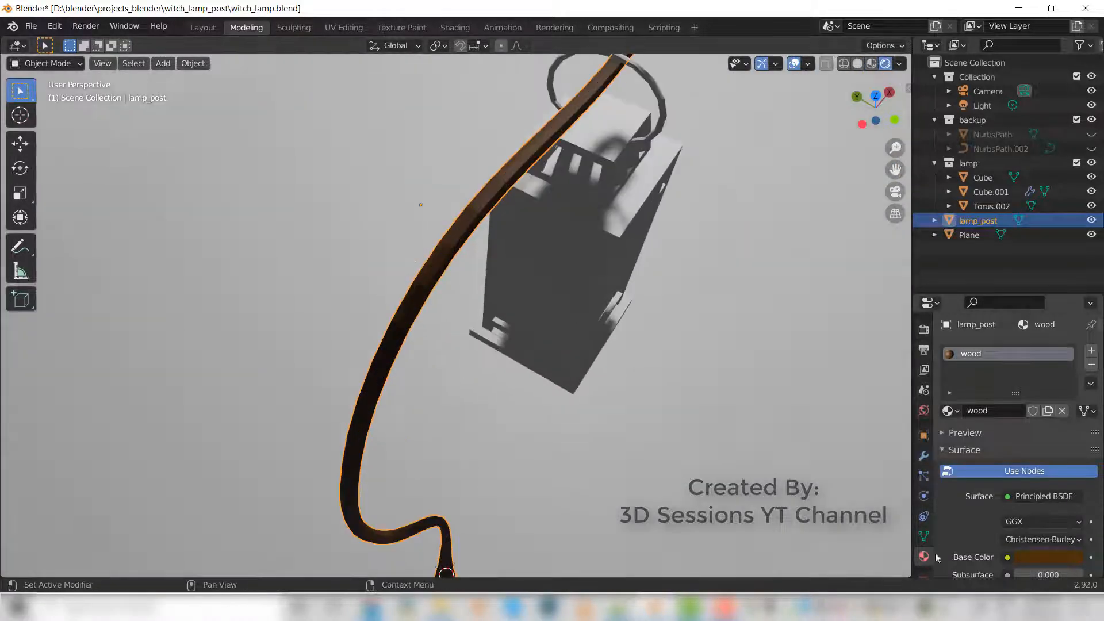
click(1053, 556)
drag(981, 437, 977, 427)
key(ctrl+z)
key(ctrl+z)
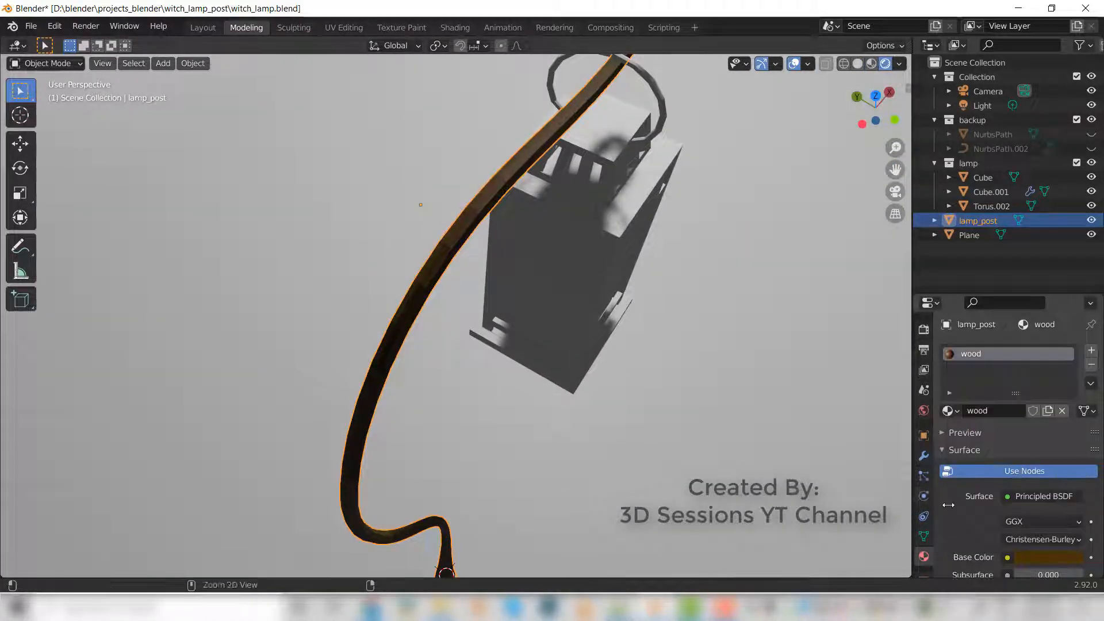
Brighten the base color of the lamp post's wood material to a golden brown.
click(1058, 556)
drag(1069, 428, 1072, 402)
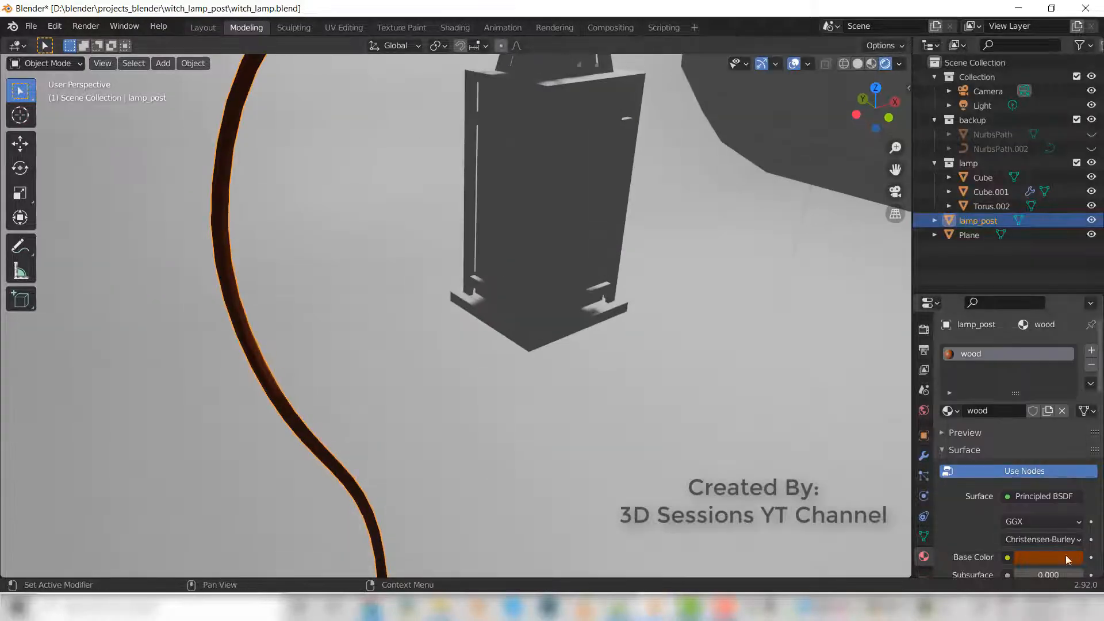
click(1049, 556)
drag(987, 447, 982, 437)
Switch to Material Preview and give the lamp's outer frame a new material named metal.
key(z)
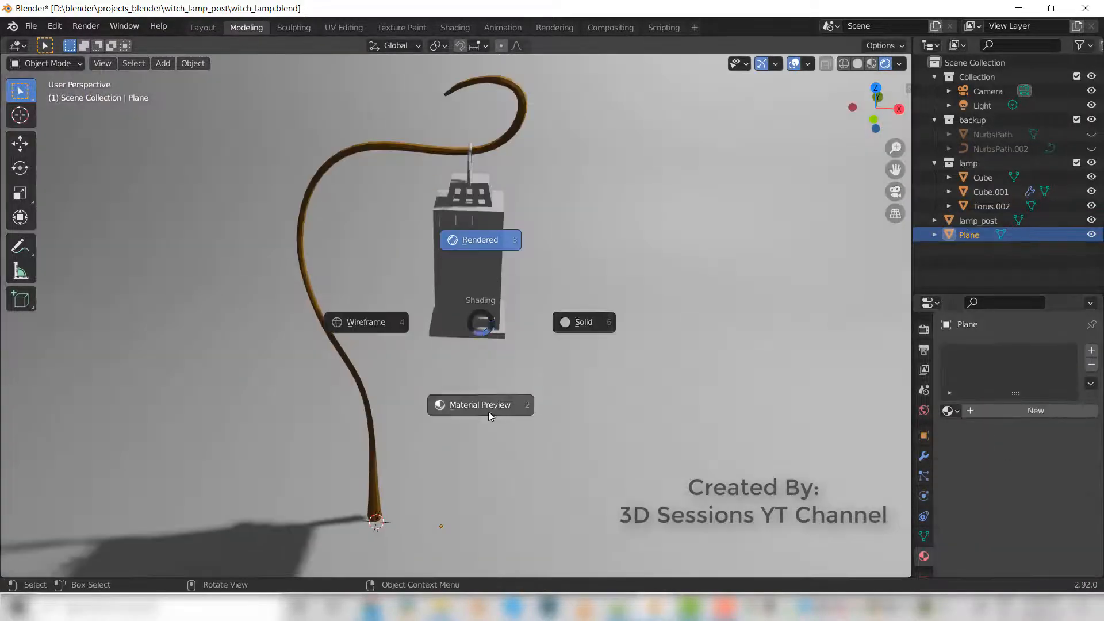
click(488, 412)
click(498, 224)
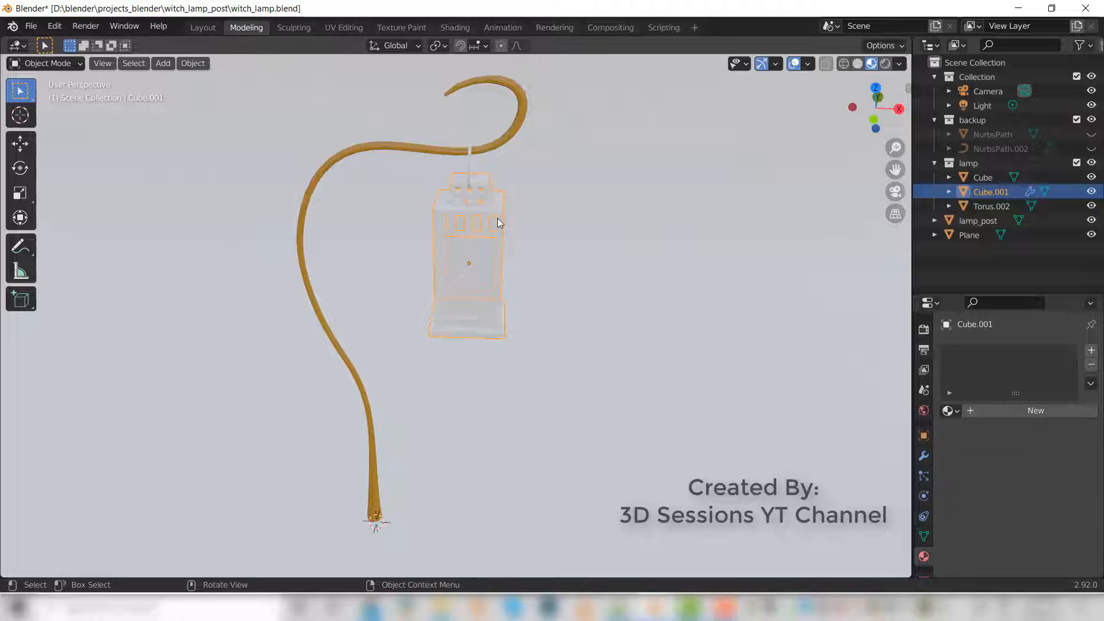
click(1090, 351)
click(967, 412)
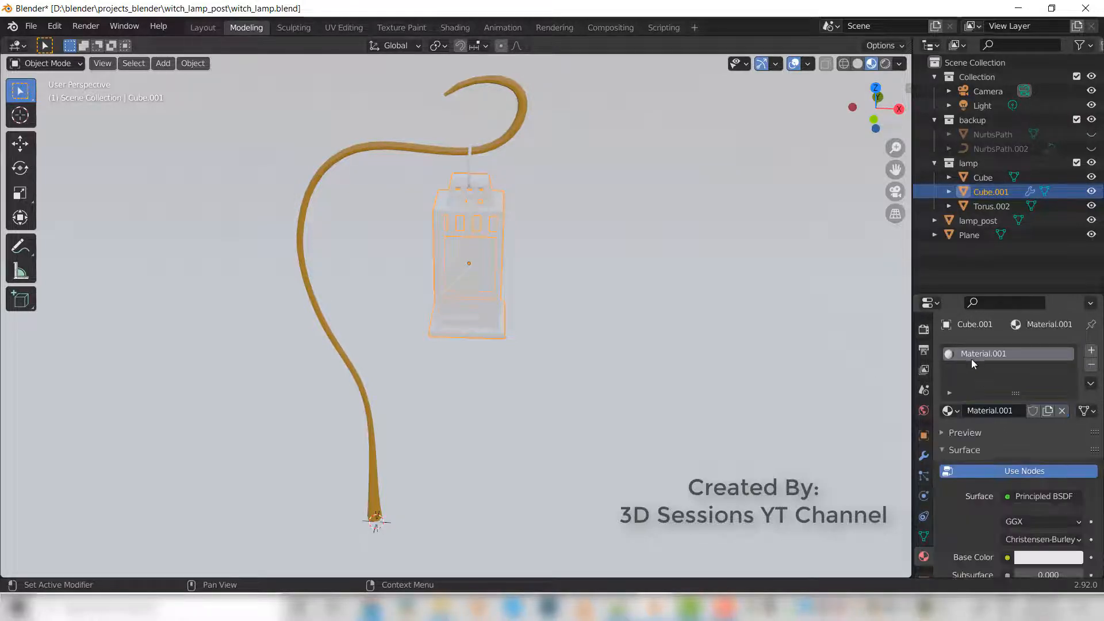
double_click(971, 354)
text(metal)
key(Return)
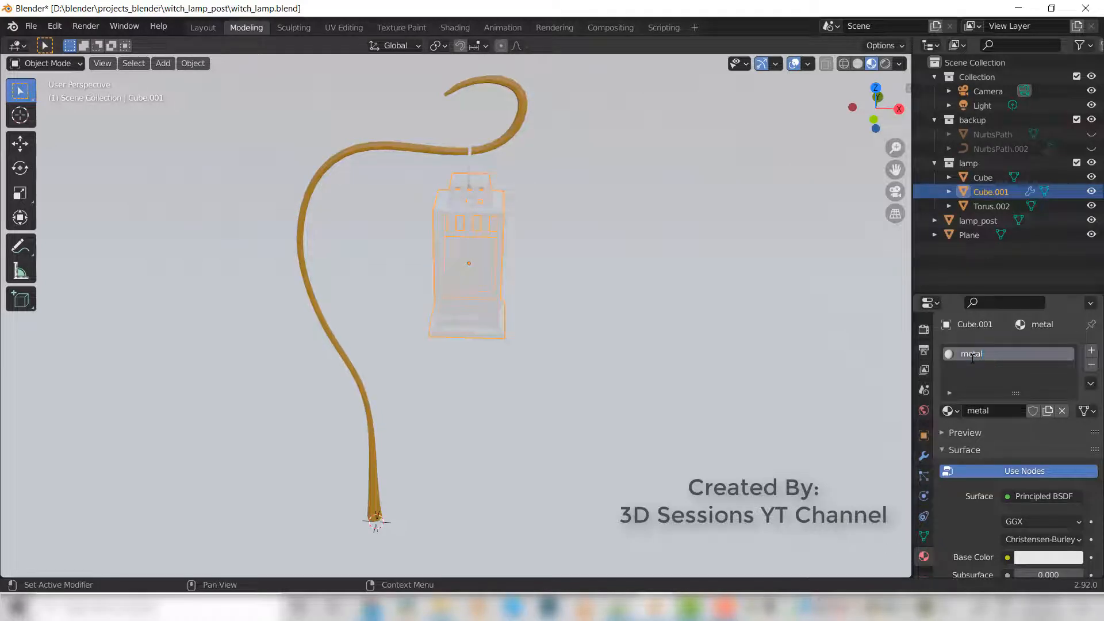
Set the metal material's base color to black, hex 000000.
click(1062, 558)
click(1015, 492)
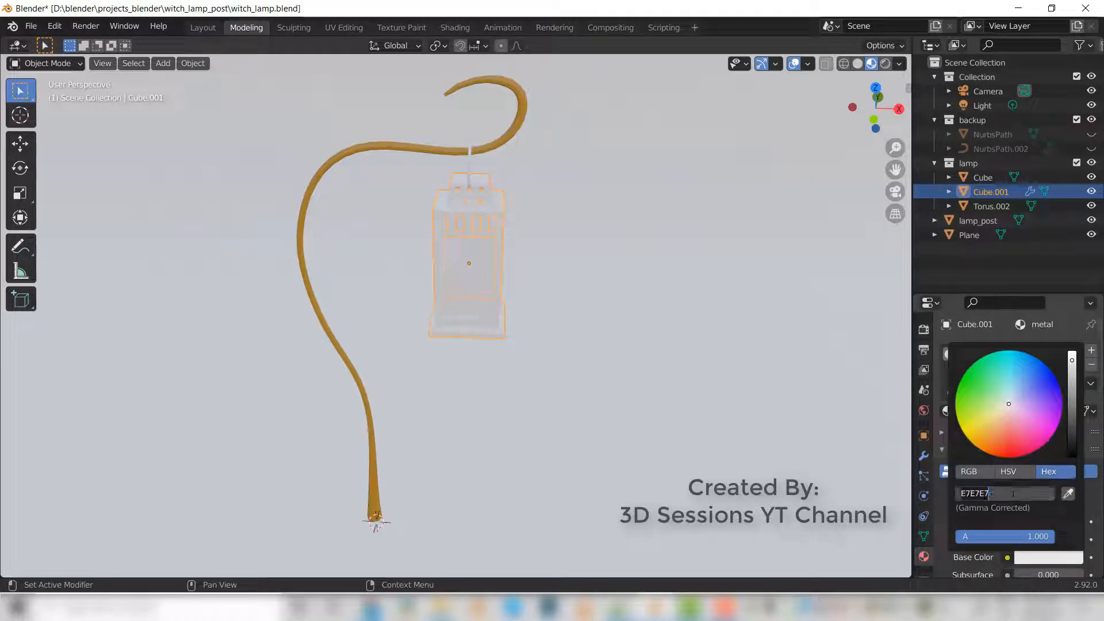
text(060606)
key(Return)
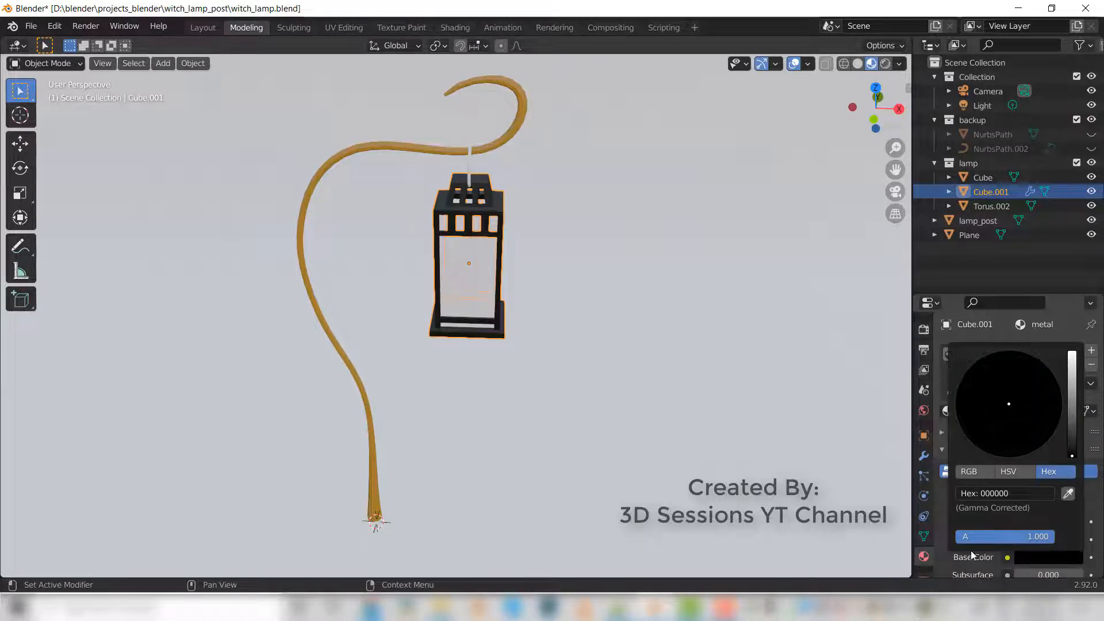
Set the metal material's roughness to 0.3.
scroll(1001, 540, down, 5)
scroll(1001, 542, down, 5)
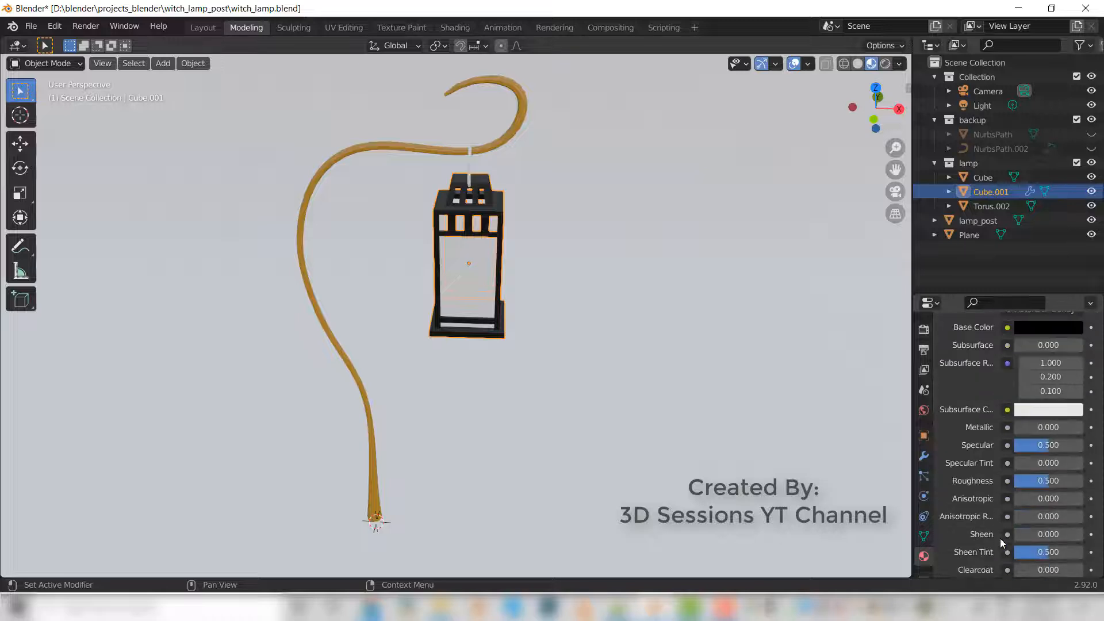
click(1043, 482)
text(0)
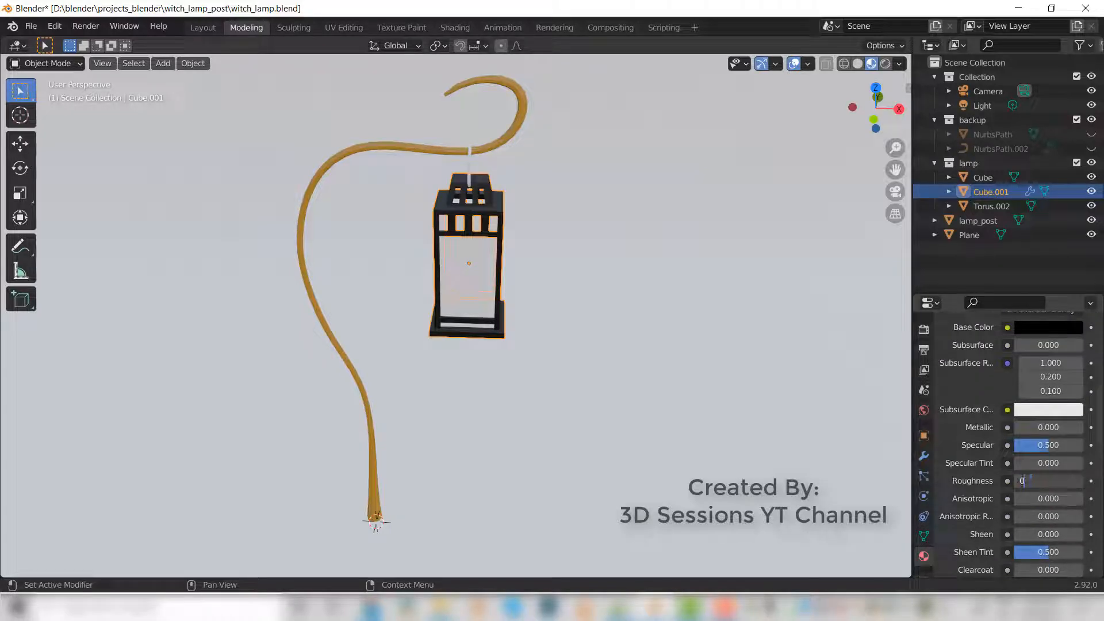
text(.3)
key(Return)
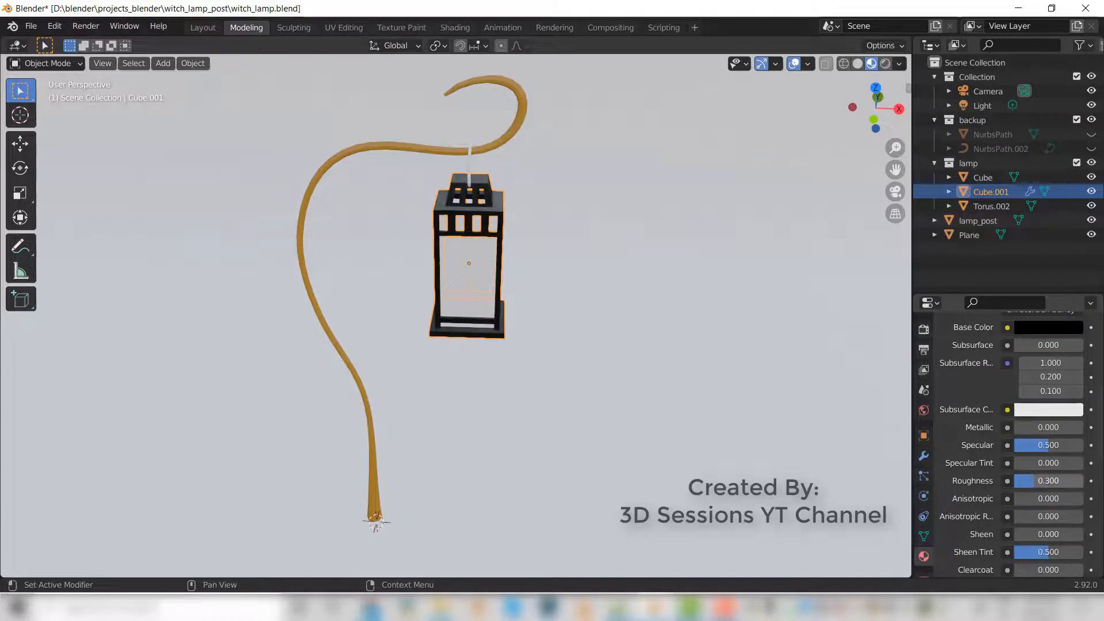
Switch to Rendered shading and examine the lamp's metal material from another angle.
middle_drag(599, 414, 609, 387)
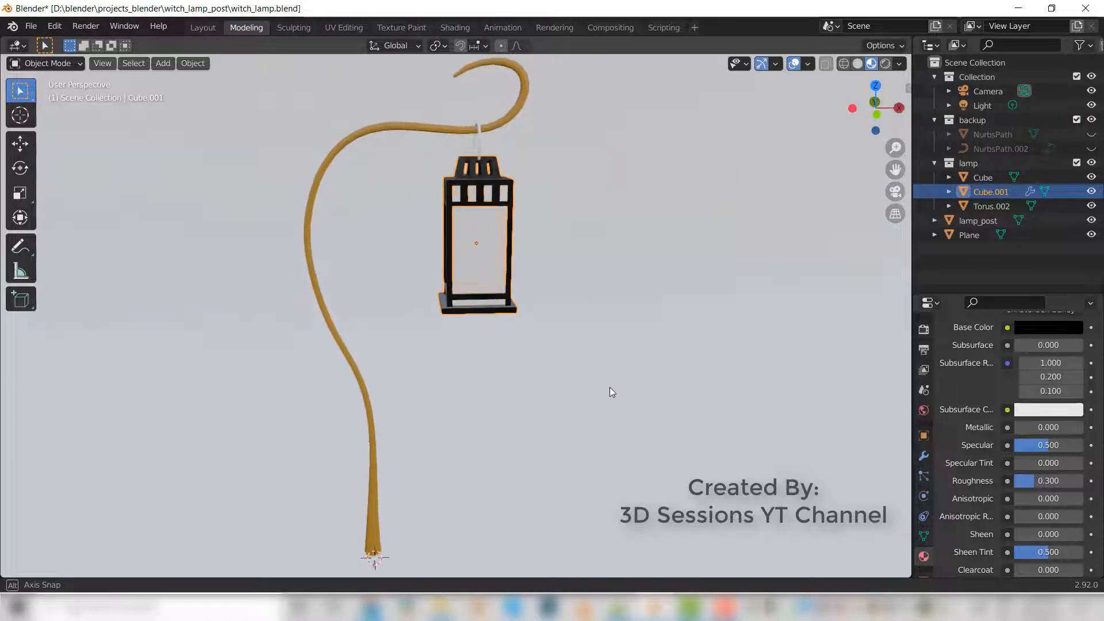
click(512, 389)
key(z)
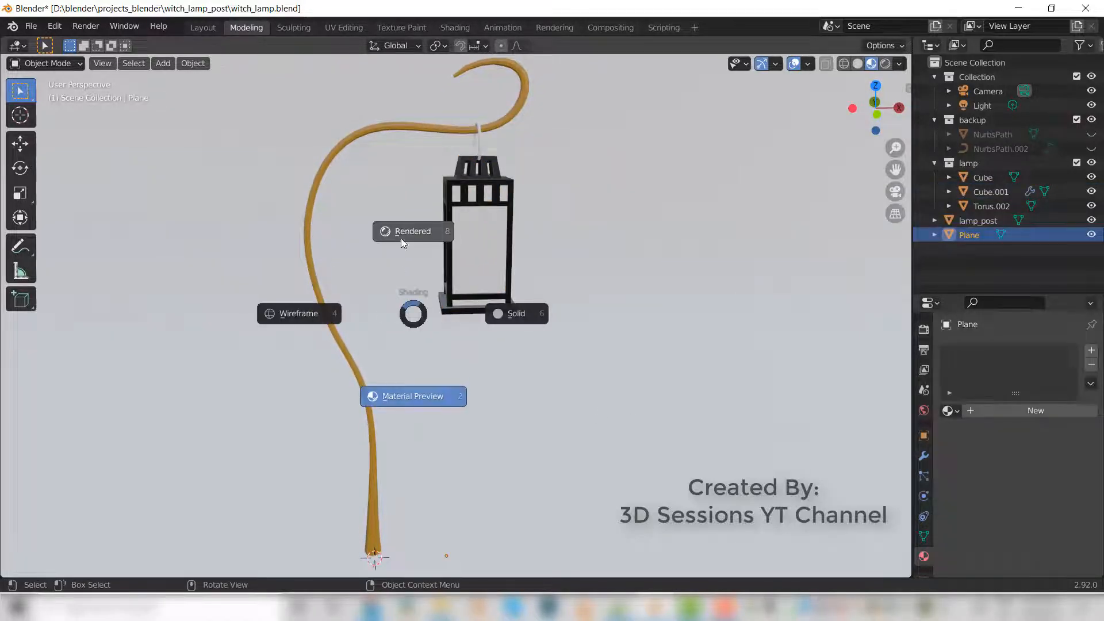
click(401, 238)
middle_drag(415, 366, 477, 286)
Return to Material Preview and give the cube inside the lamp frame a new material named light.
click(477, 291)
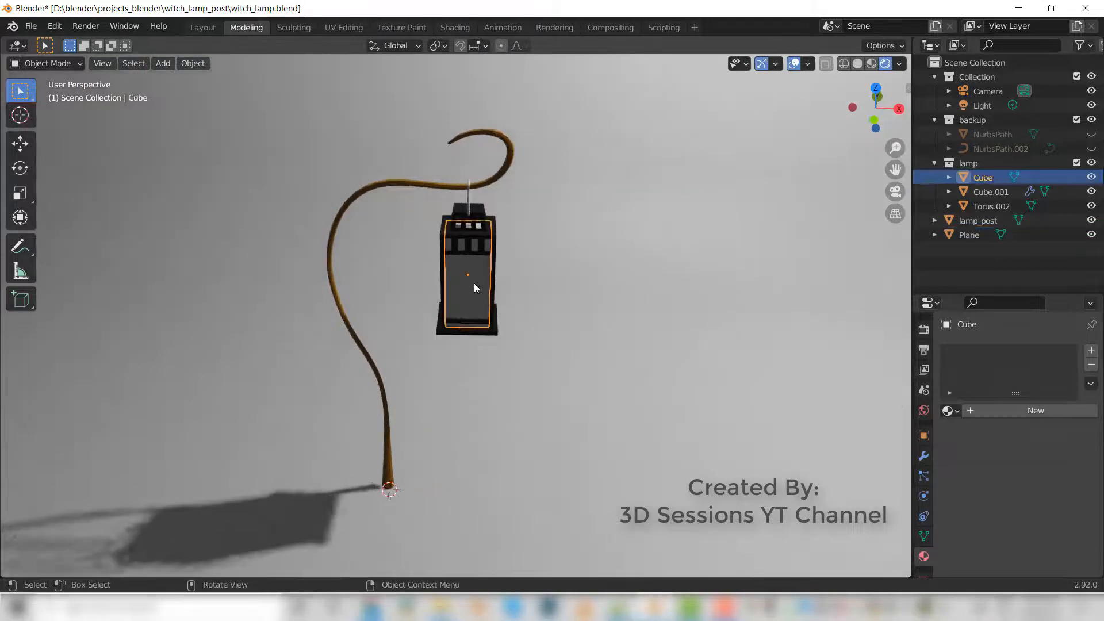
key(z)
click(447, 502)
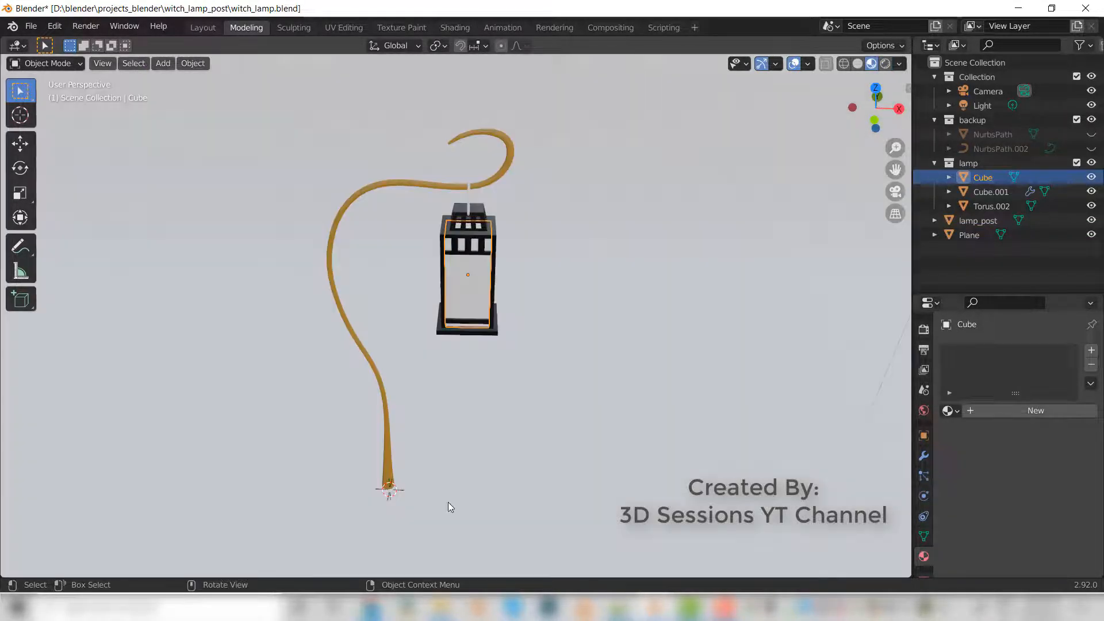
click(1091, 350)
click(975, 410)
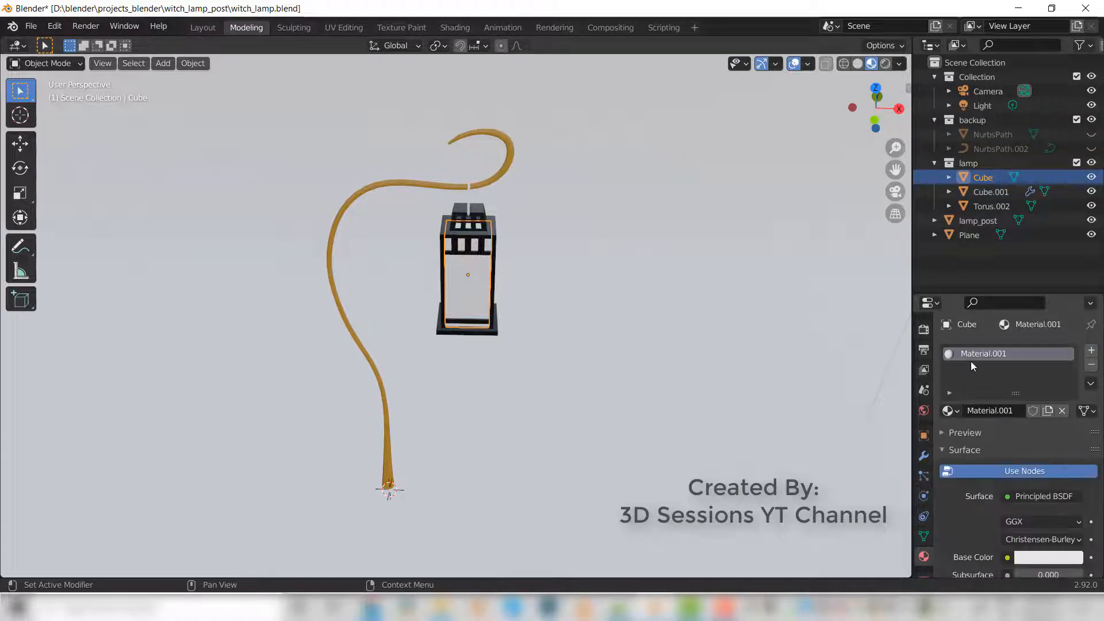
double_click(970, 353)
text(light)
key(Return)
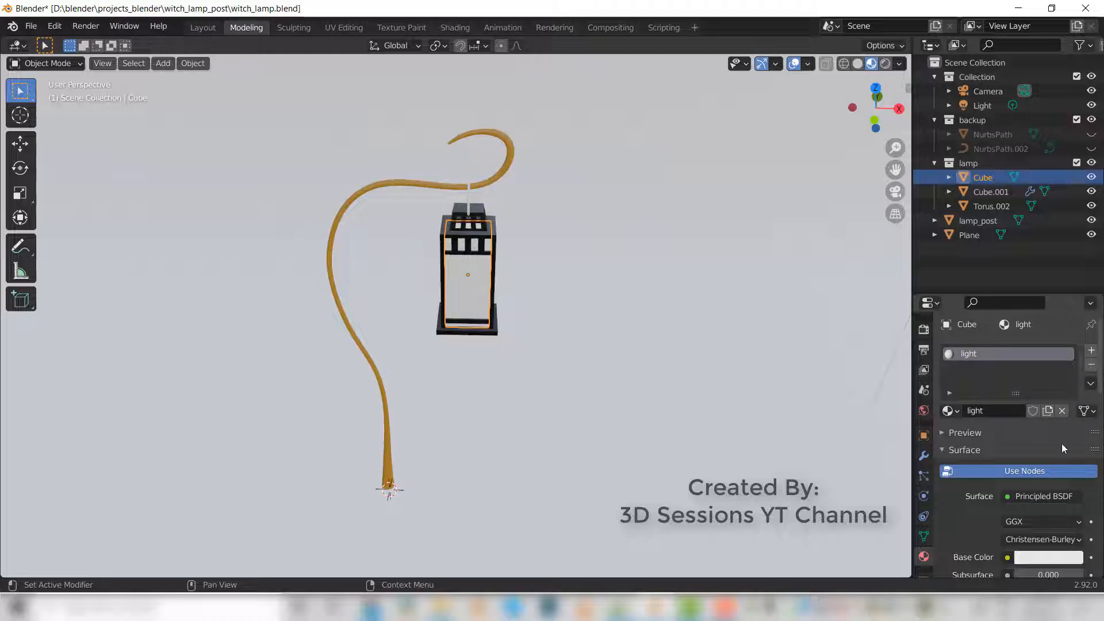
Change the light material's surface to Emission with a warm yellow-orange color and show the scene in Rendered shading.
scroll(1061, 448, down, 2)
click(1043, 451)
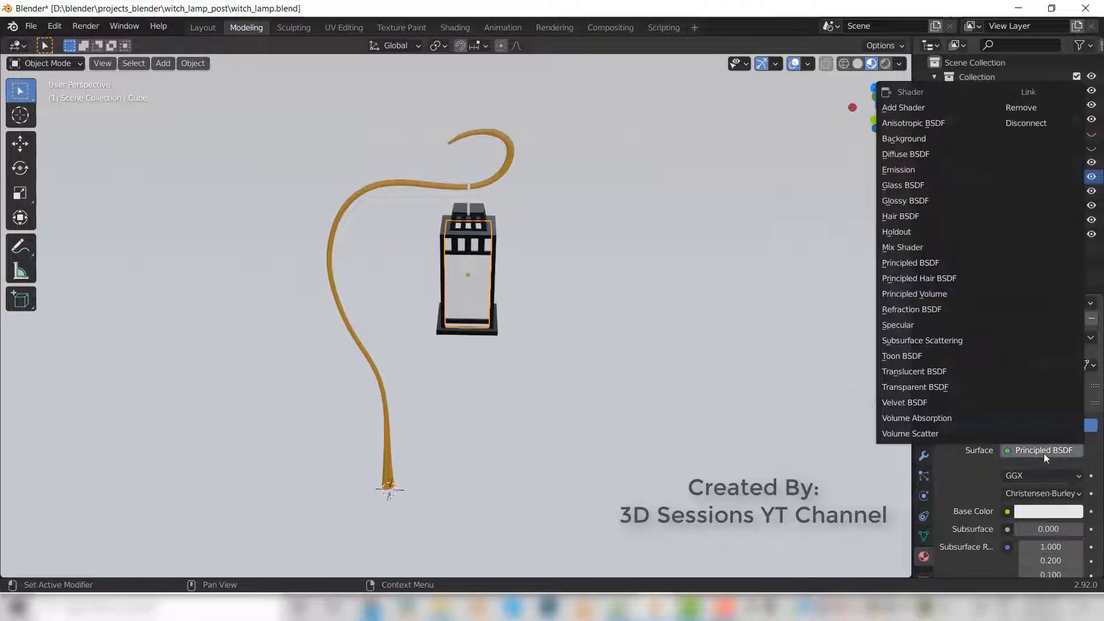
click(913, 170)
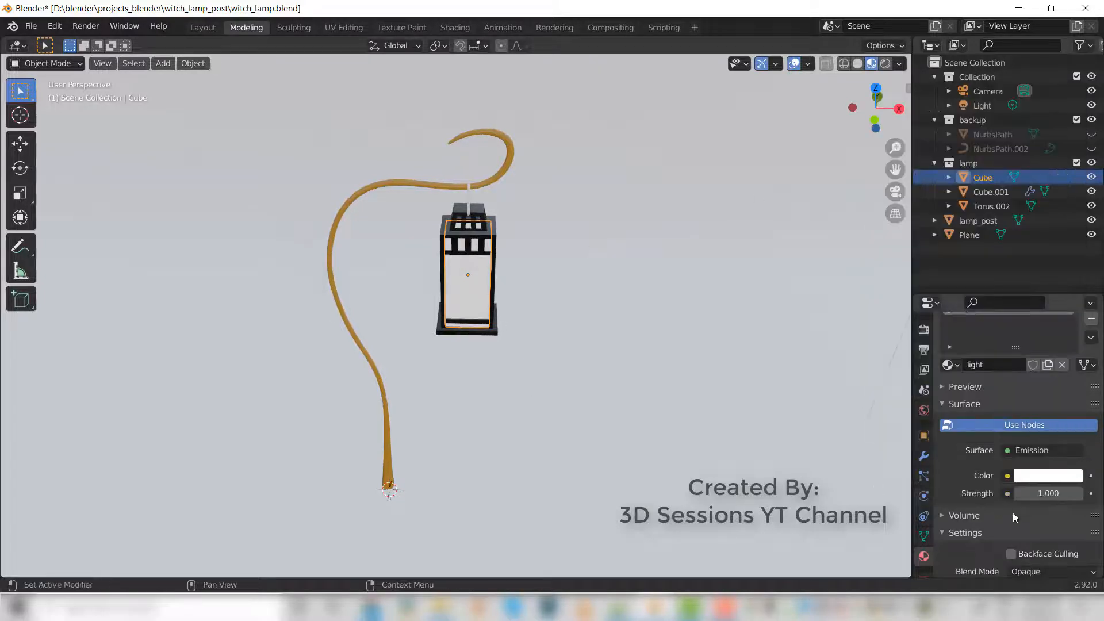
click(1044, 479)
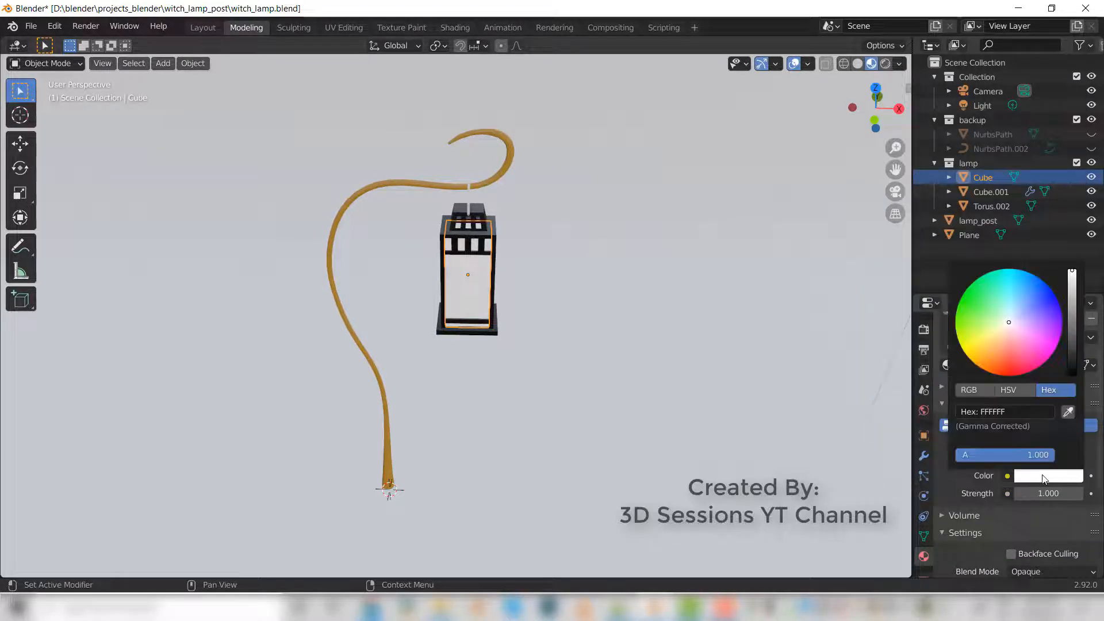
click(998, 340)
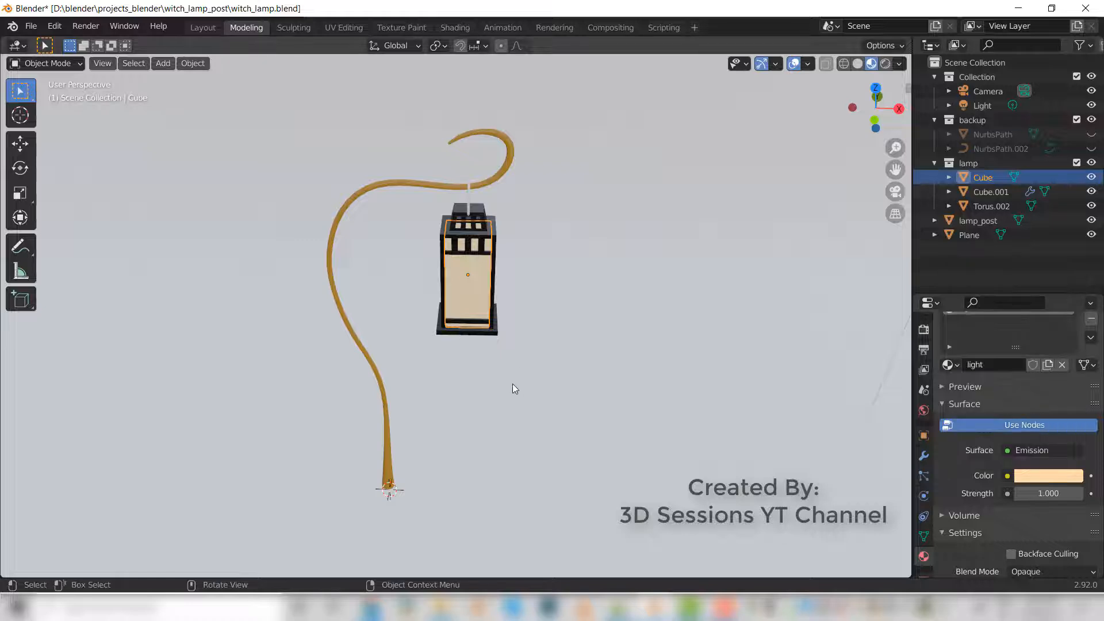
key(z)
click(485, 288)
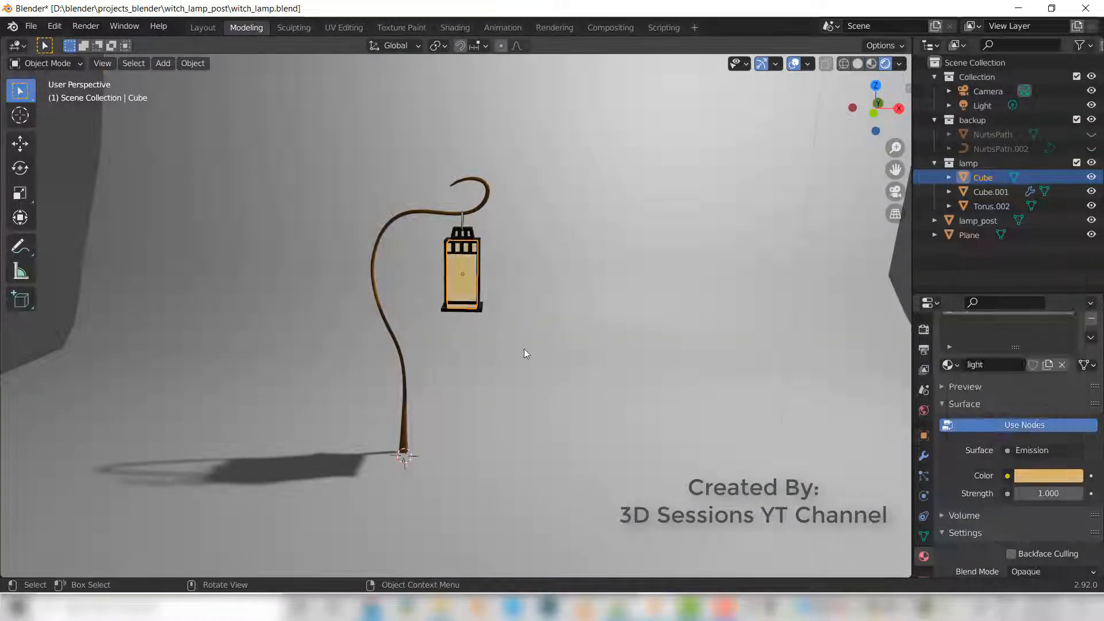
Return to the camera view and give the backdrop plane a new material named bg.
click(463, 416)
key(KP_0)
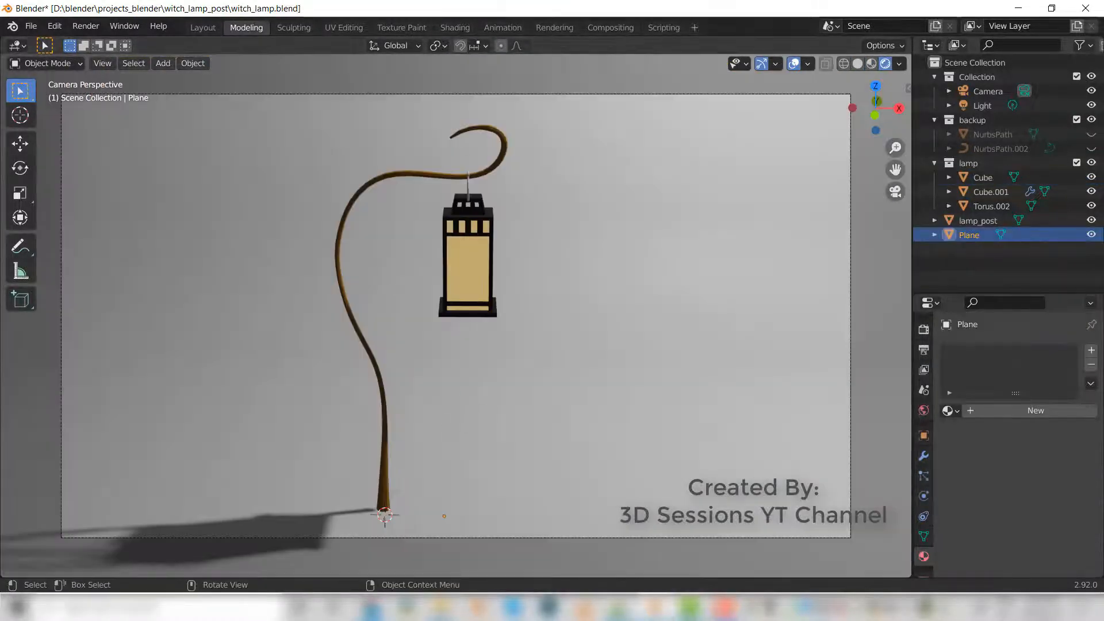
scroll(734, 453, down, 3)
click(973, 412)
Set the bg material's base color to a dark green, adjusting its hue and brightness.
click(1027, 557)
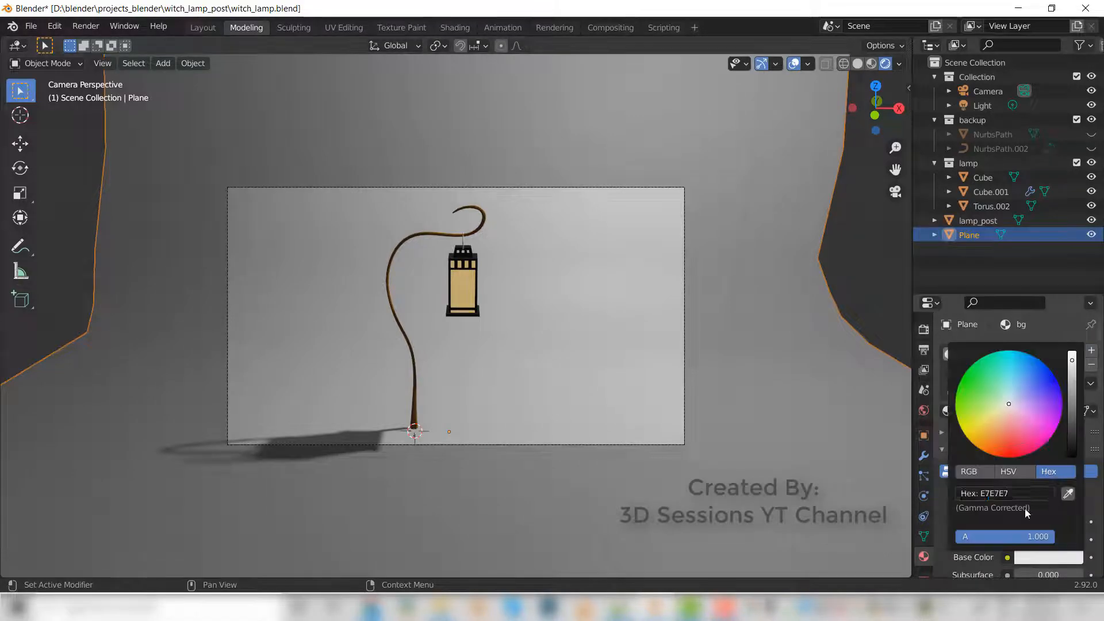
click(1009, 494)
text(060606)
key(Return)
click(1033, 557)
drag(1072, 456, 1071, 430)
drag(1008, 404, 986, 393)
drag(1073, 429, 1072, 433)
drag(986, 393, 979, 384)
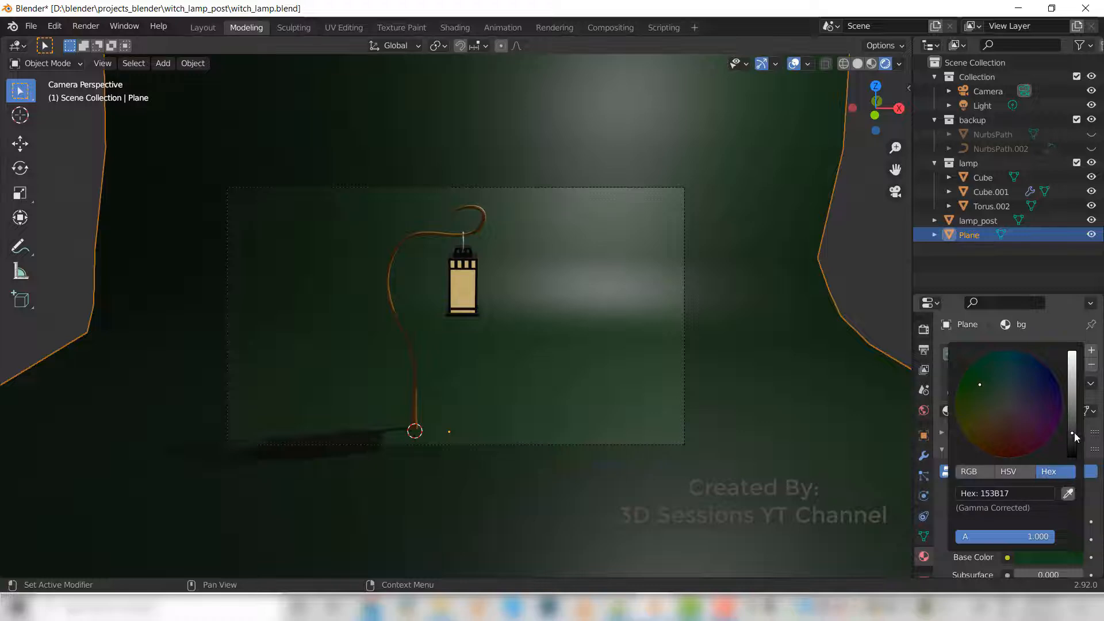
drag(1073, 434, 1073, 425)
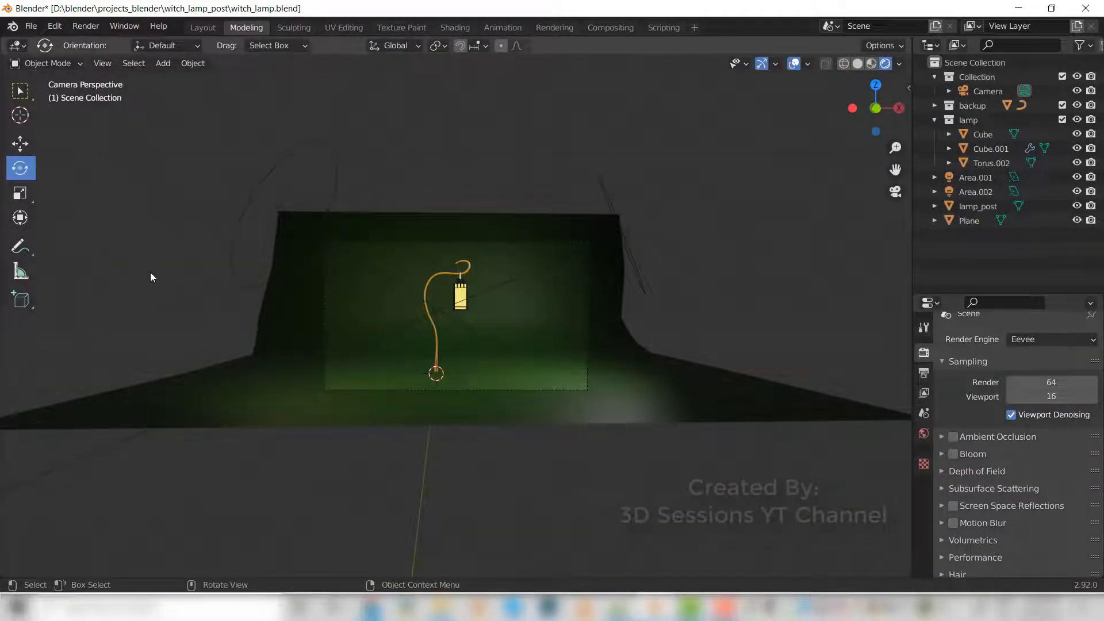
Examine the light settings of Area.001 and Area.002, including color, power, shape and shadow.
click(607, 199)
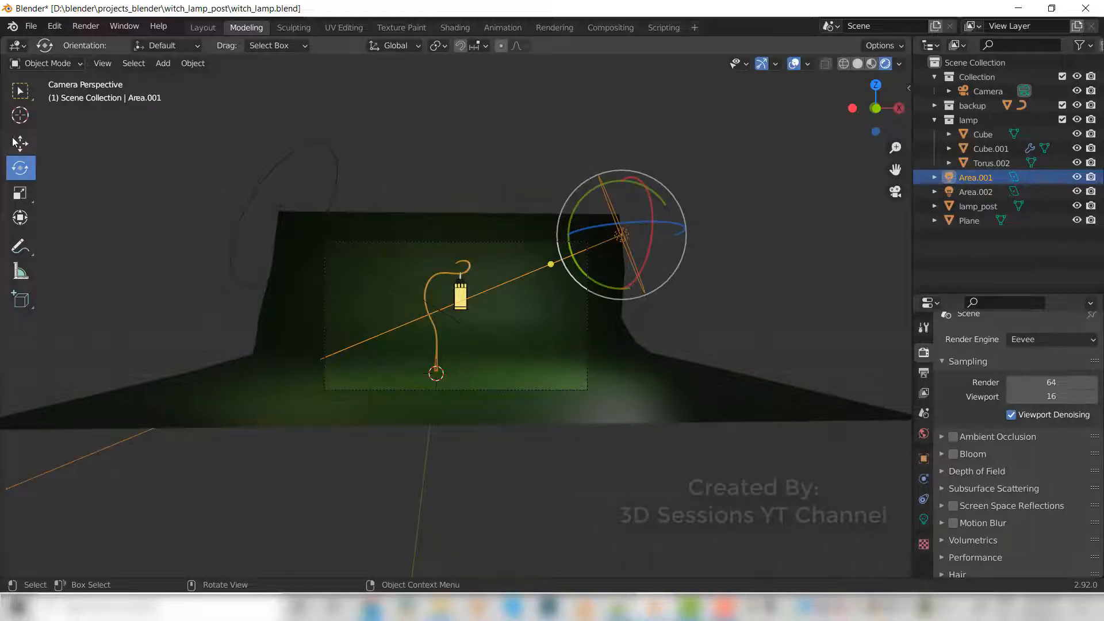
click(20, 143)
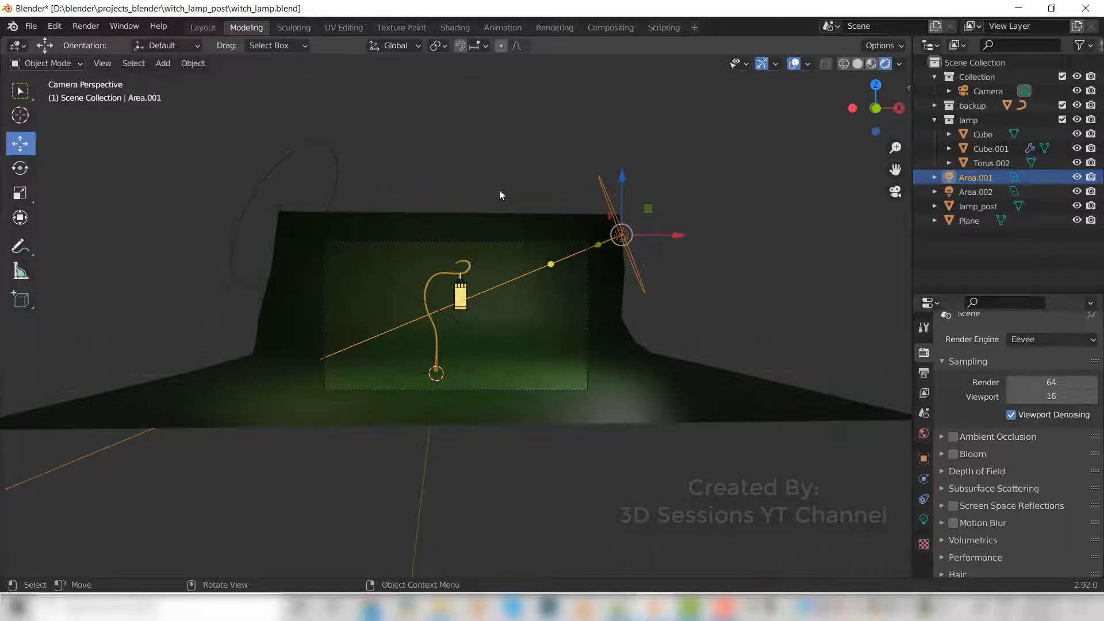
click(924, 520)
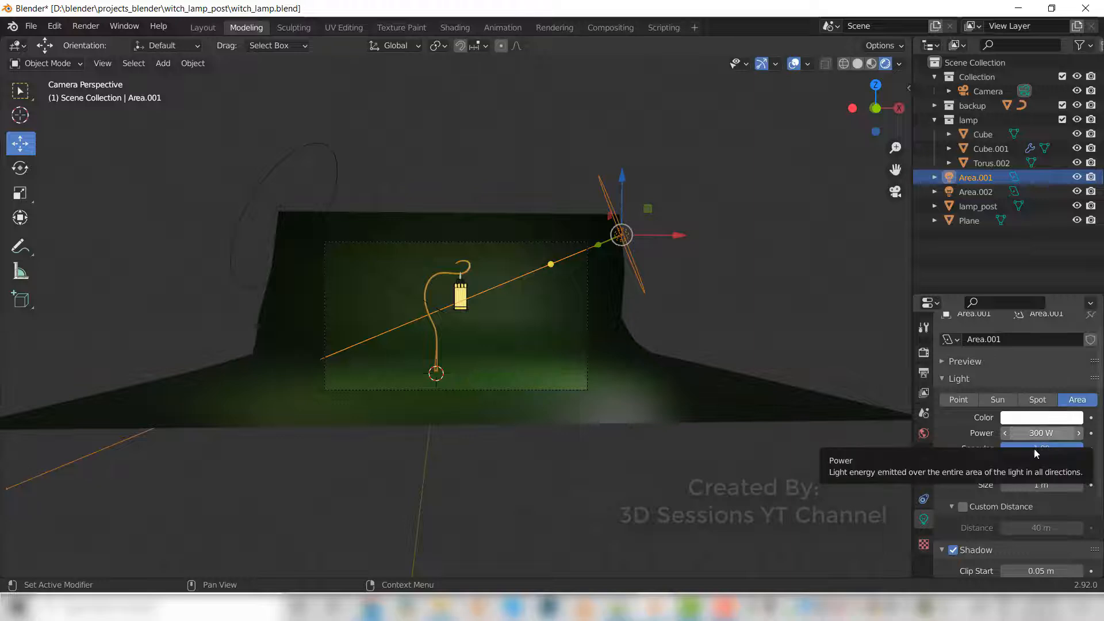
scroll(997, 477, down, 2)
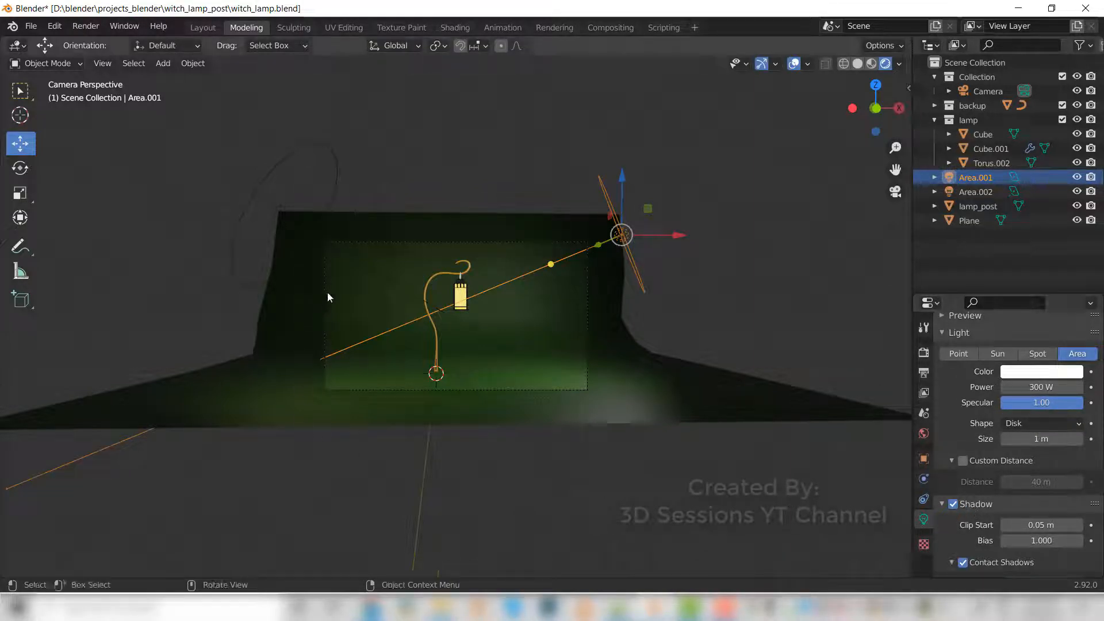
click(336, 175)
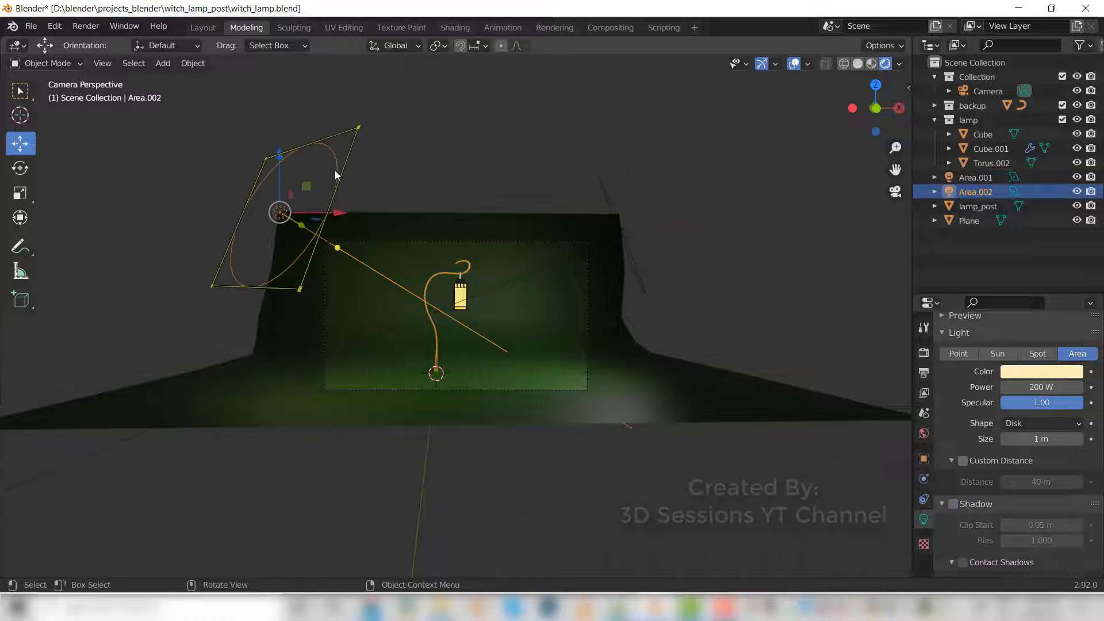
click(1026, 374)
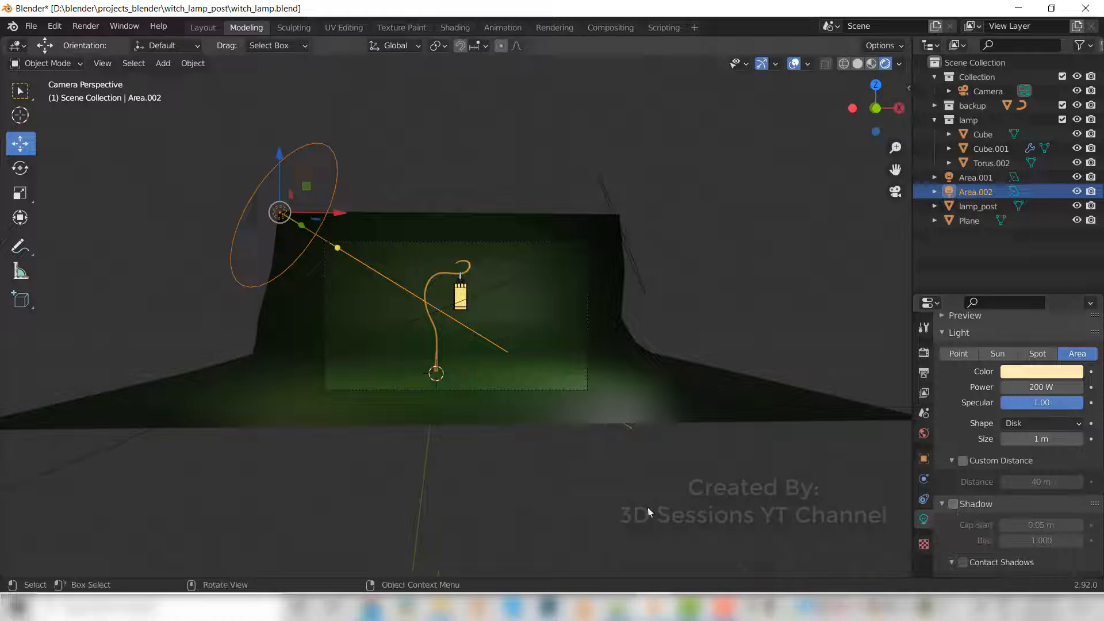
Examine the placement of the two area lights from the top view and return to the camera view.
key(grave)
click(581, 170)
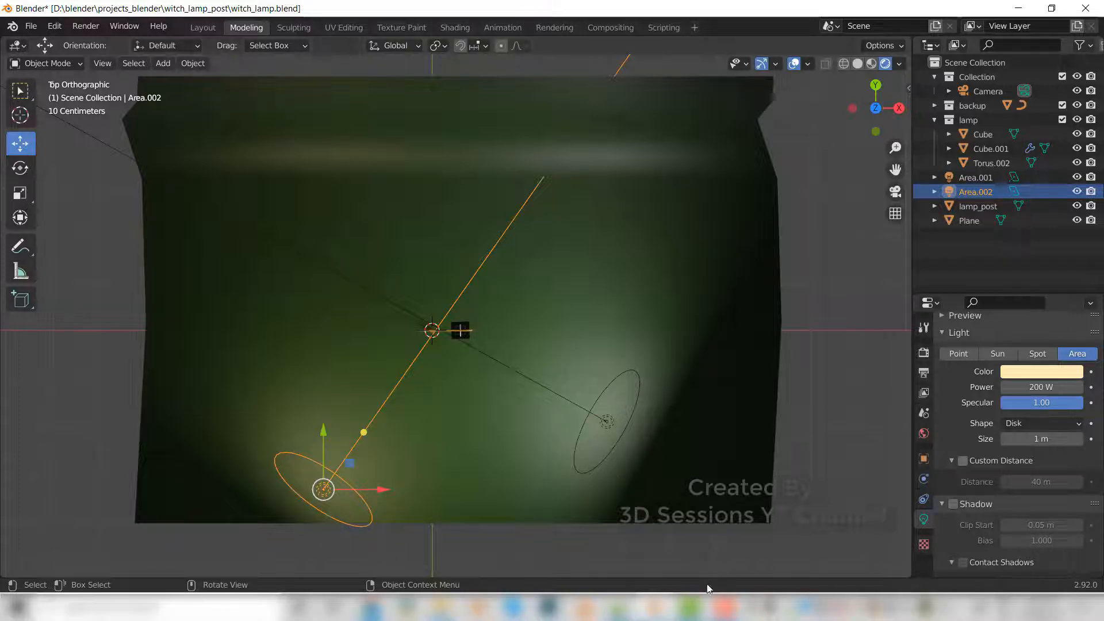
key(KP_0)
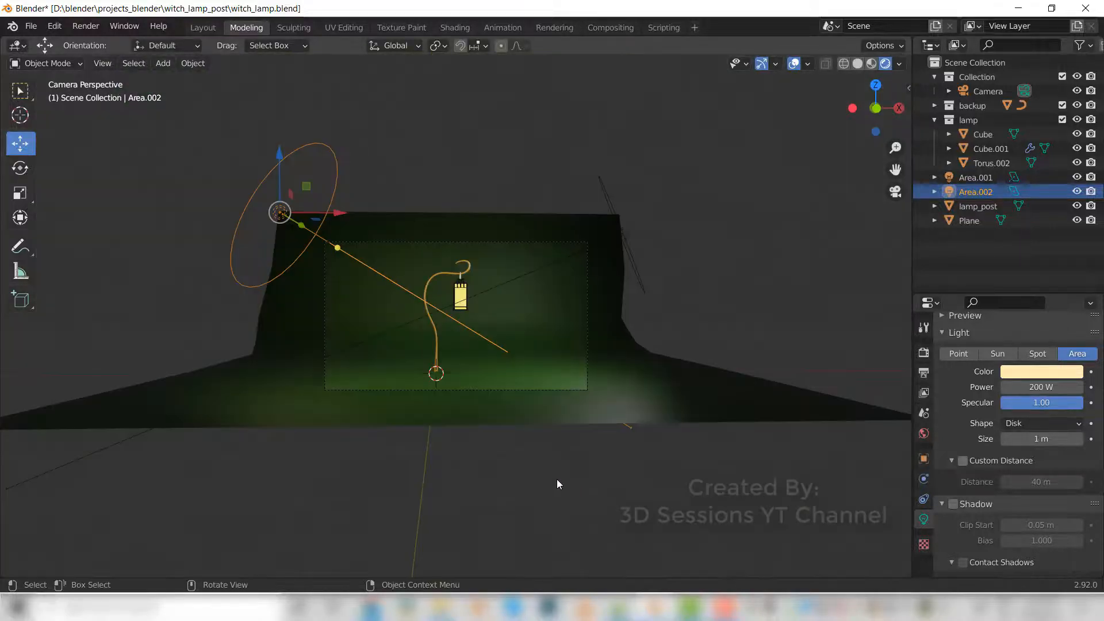
scroll(518, 442, up, 3)
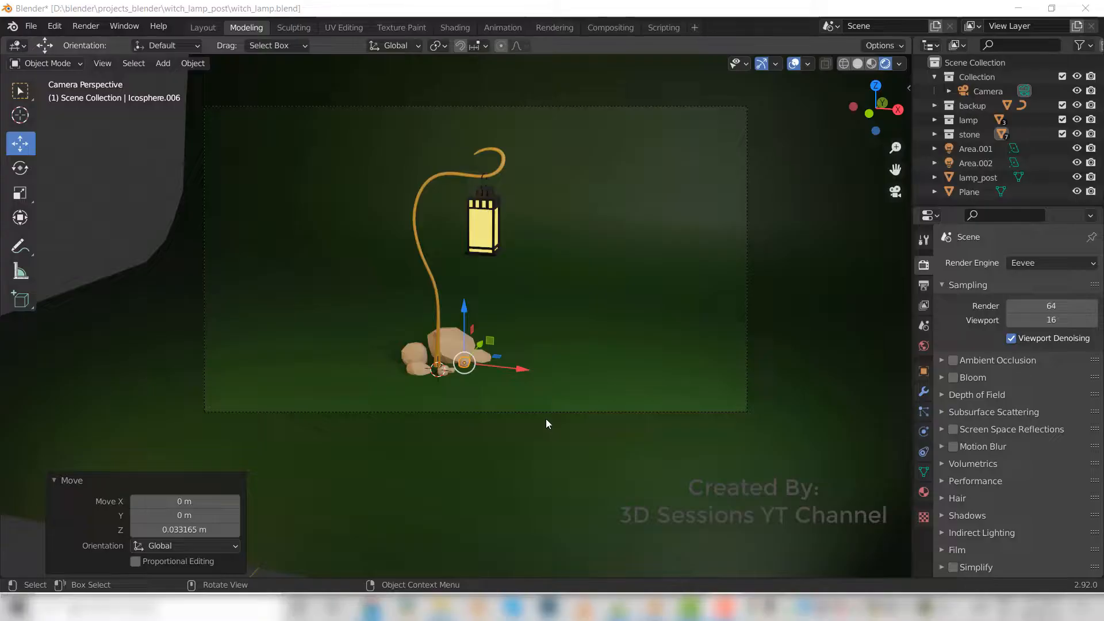
Select the green backdrop plane and switch the viewport shading to Rendered.
click(473, 453)
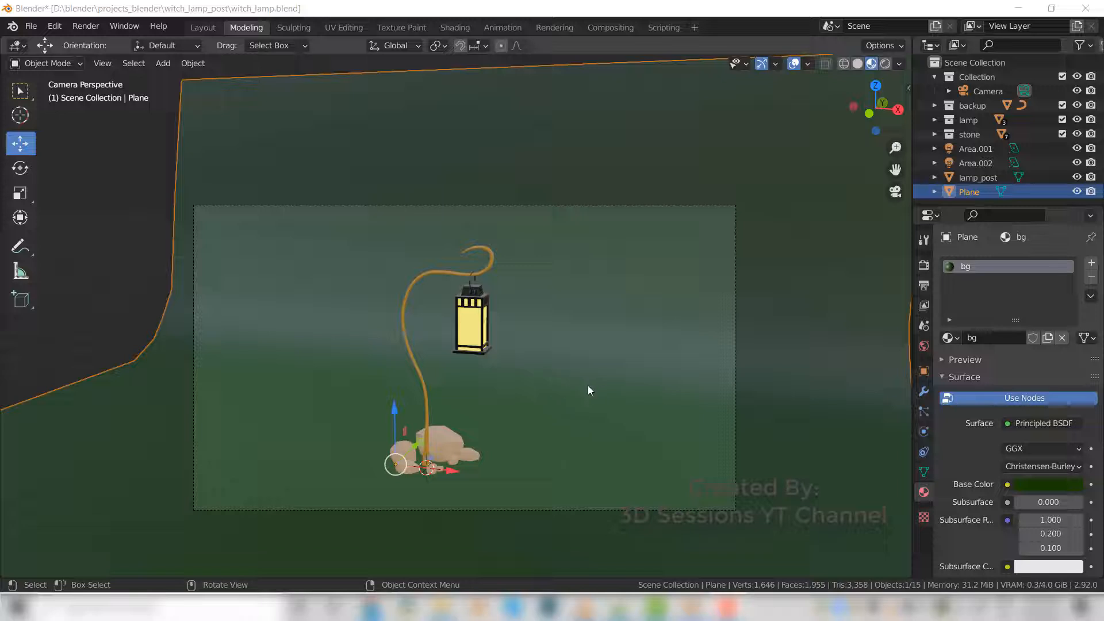
key(z)
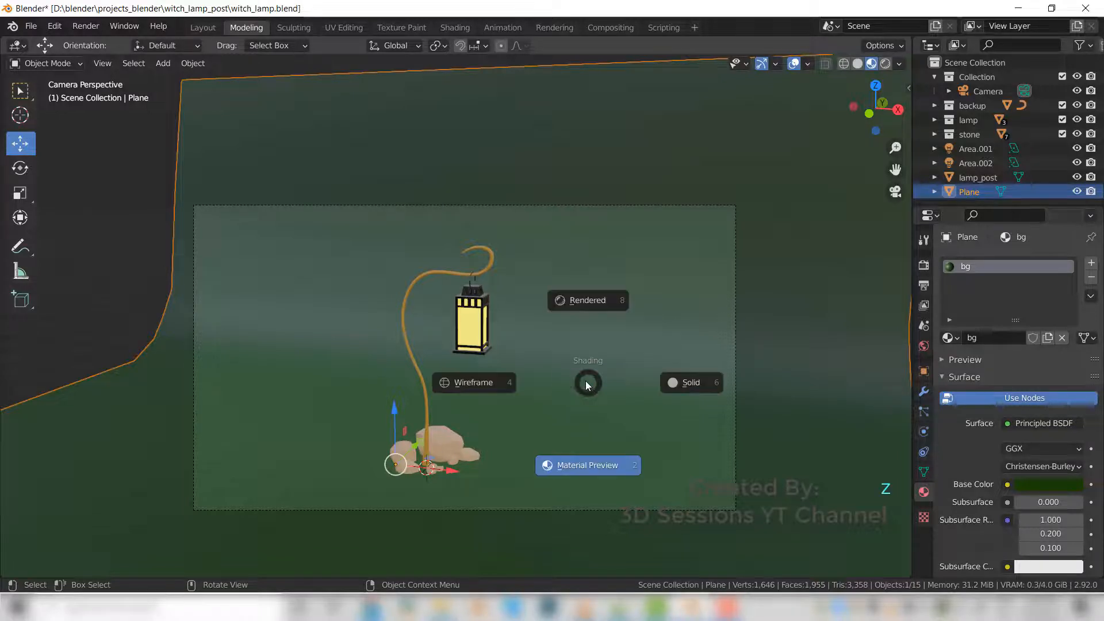
click(566, 305)
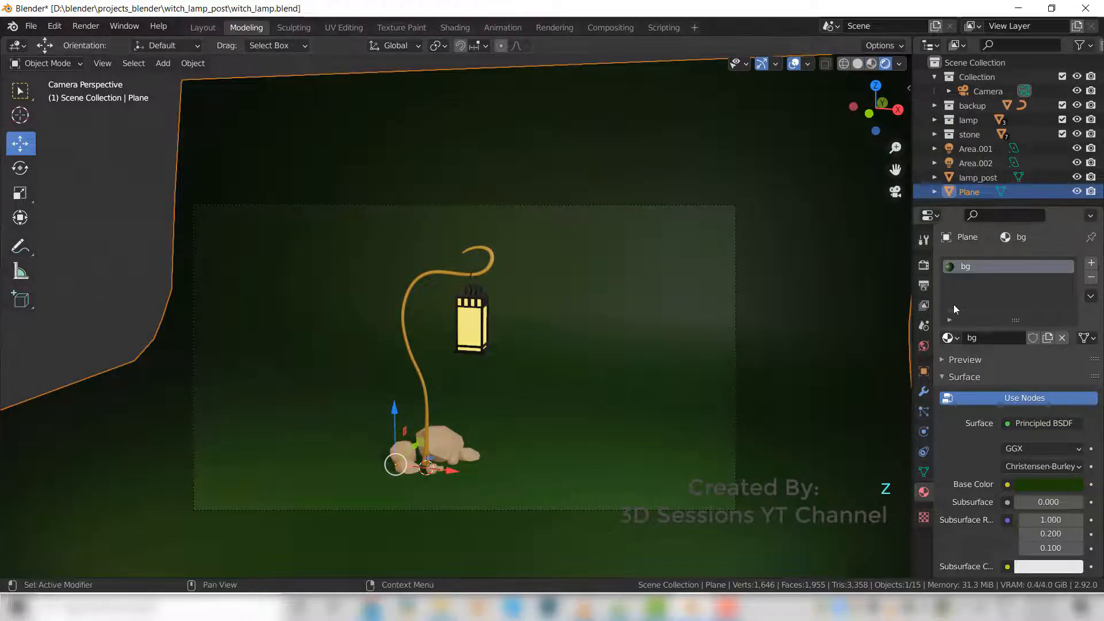
Enable Ambient Occlusion and Bloom in the scene's Eevee render settings.
click(925, 265)
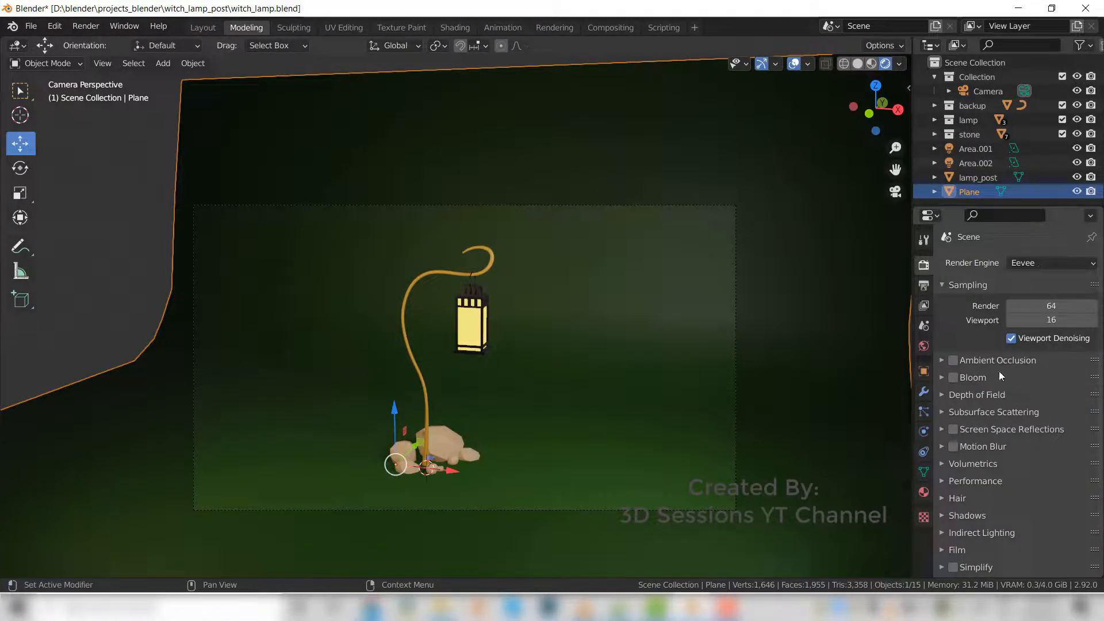
click(951, 360)
click(953, 377)
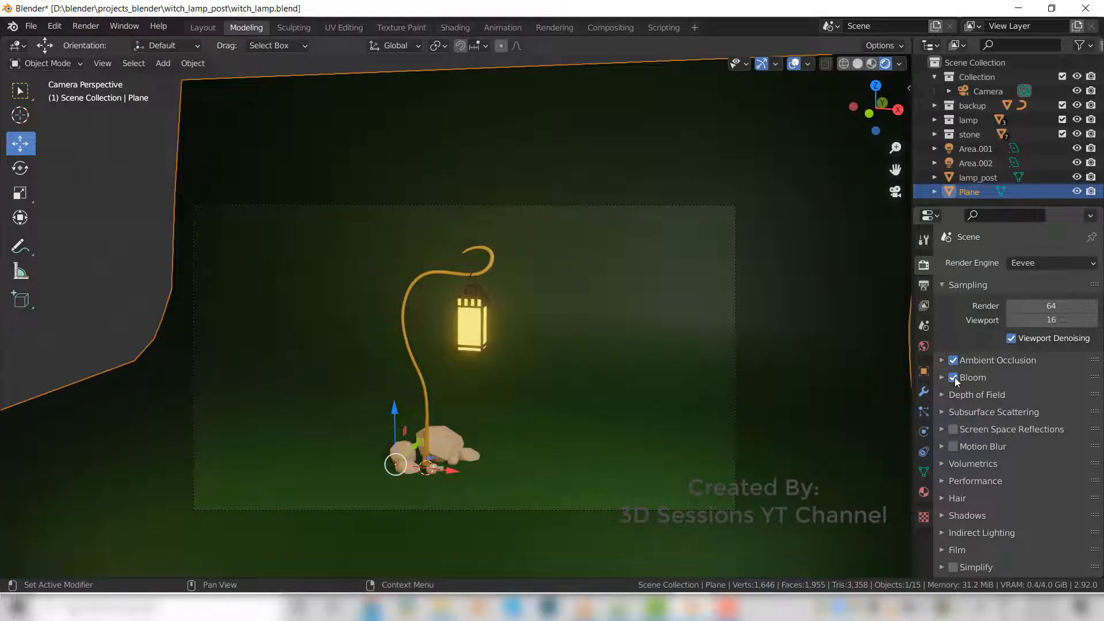
Enable Screen Space Reflections for the Eevee render and include Refraction in its options.
click(953, 430)
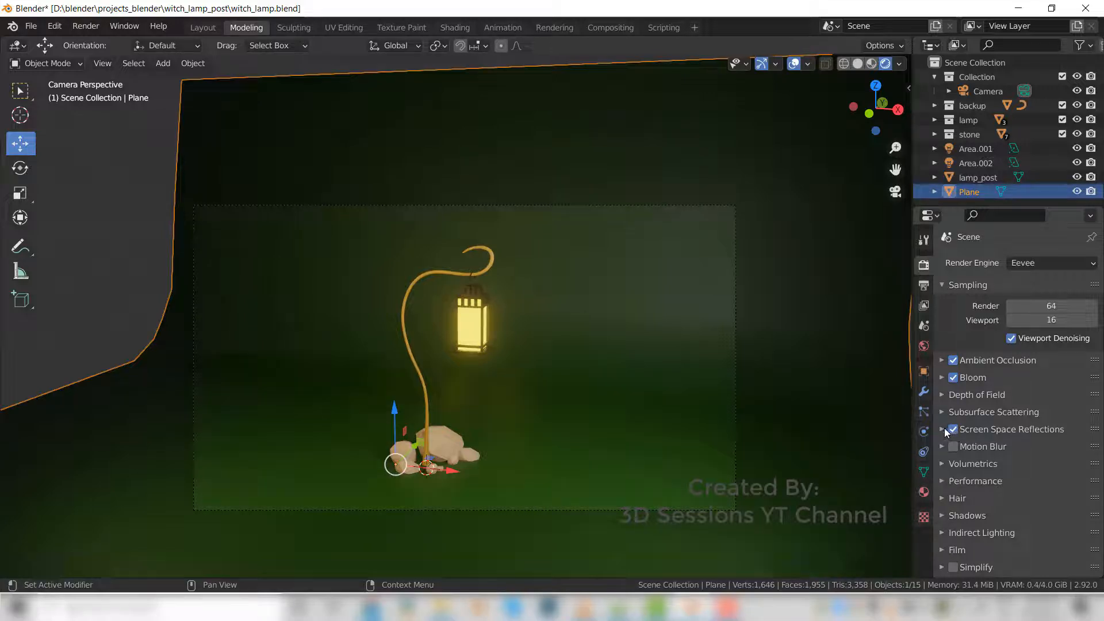
click(944, 430)
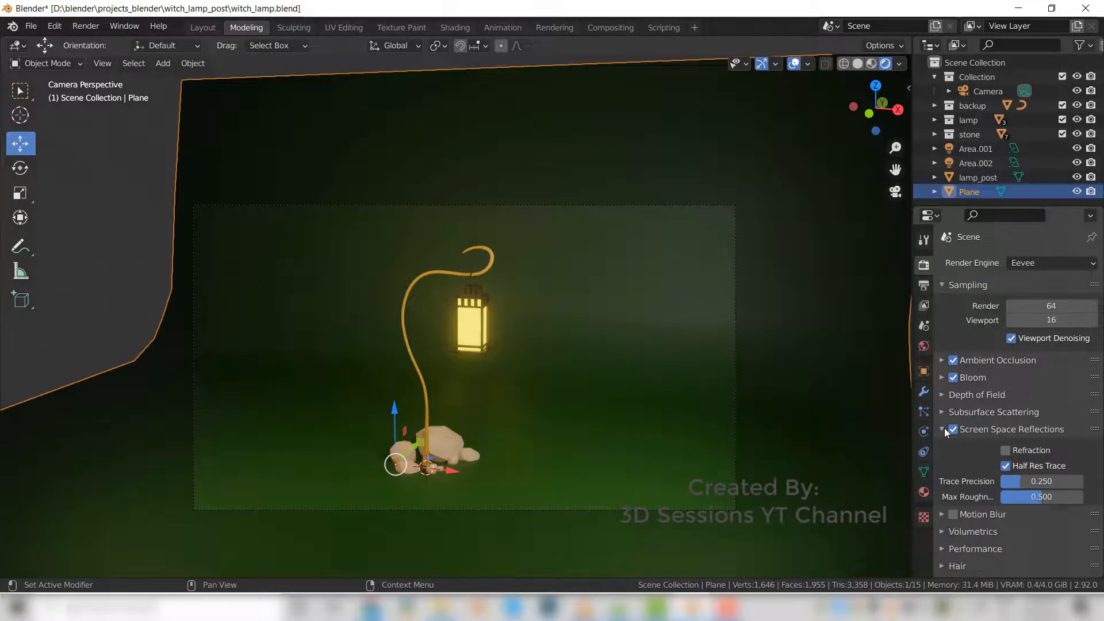
click(1006, 451)
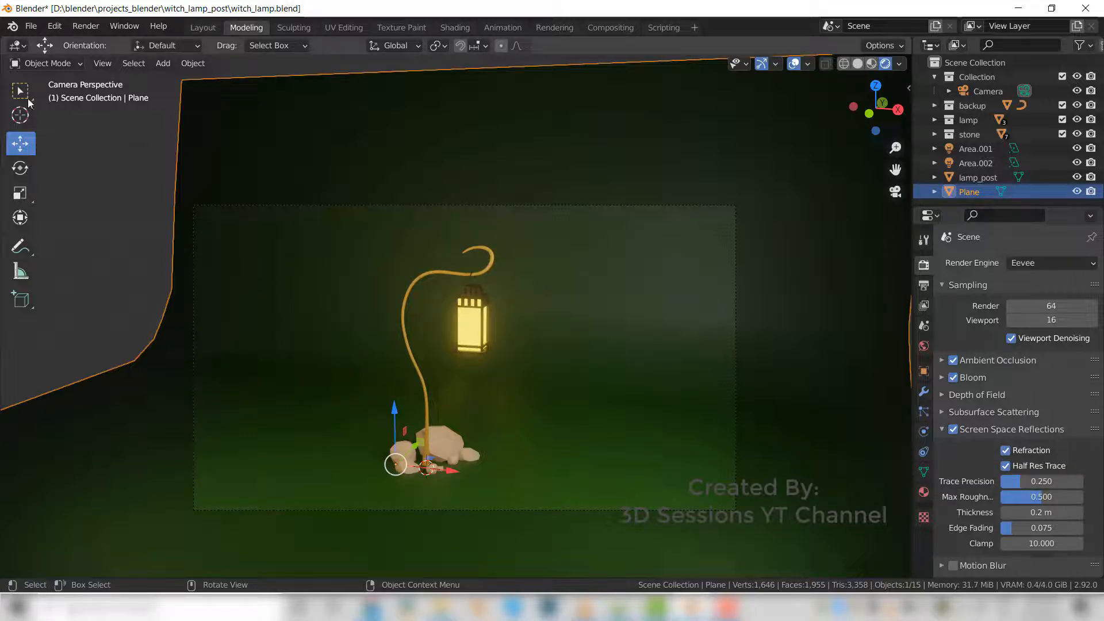
Open the render commands for the witch lamp scene.
click(96, 29)
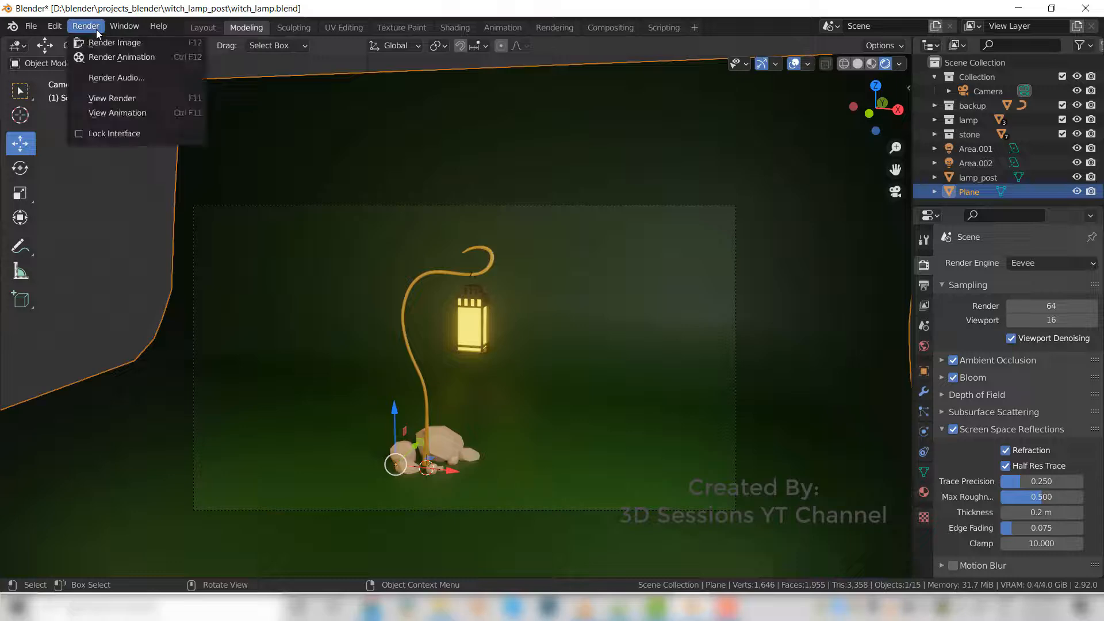